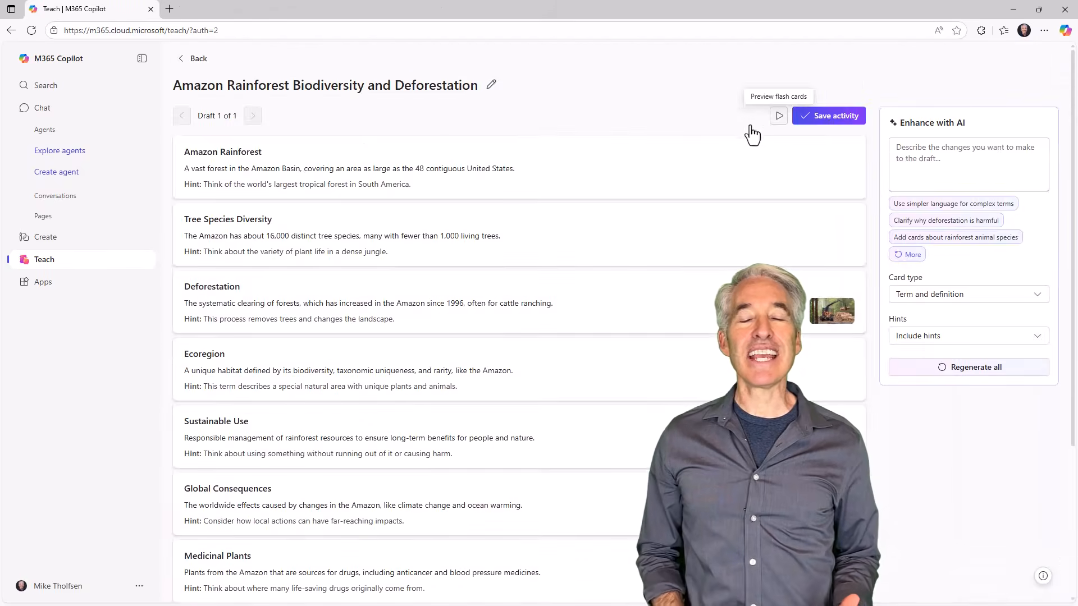
Step: Preview the Amazon Rainforest Biodiversity and Deforestation flashcards and step through the first cards
left_click(753, 133)
left_click(576, 509)
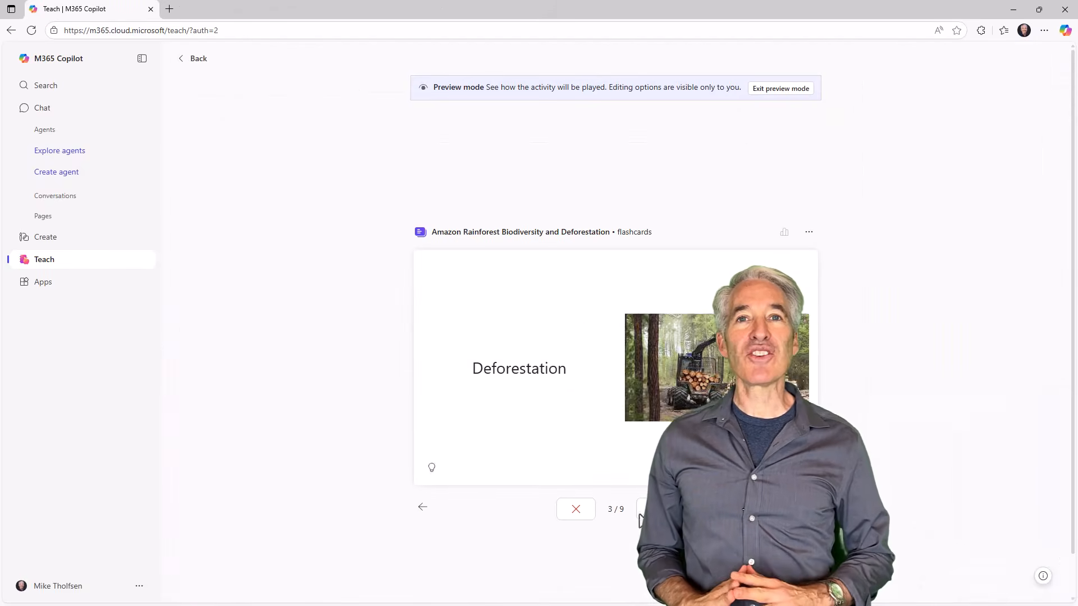
left_click(576, 511)
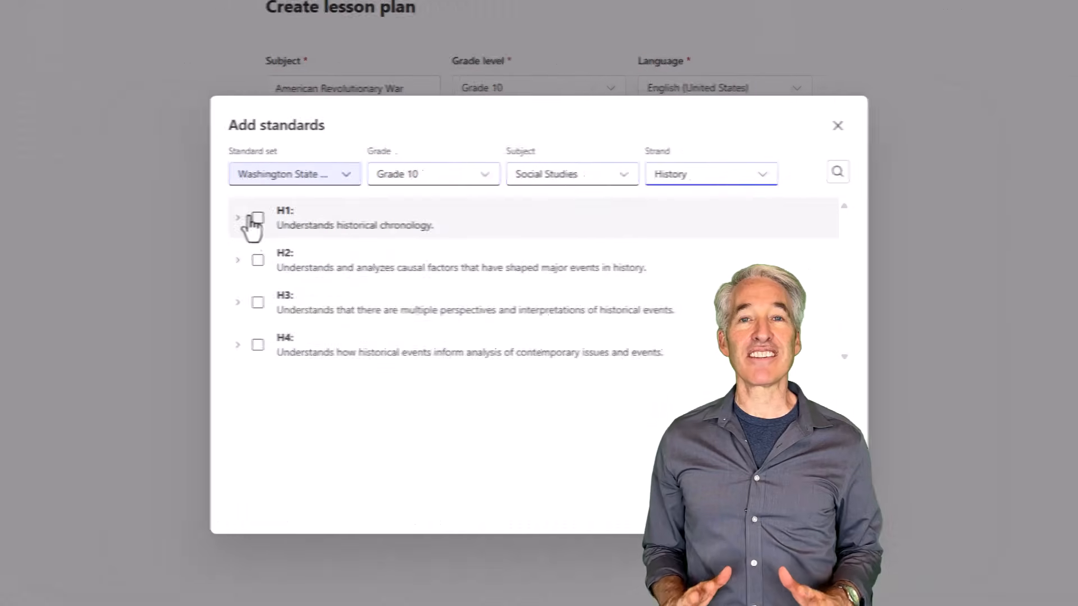
Step: Expand the H1 historical chronology standard to view its sub-standards
left_click(240, 218)
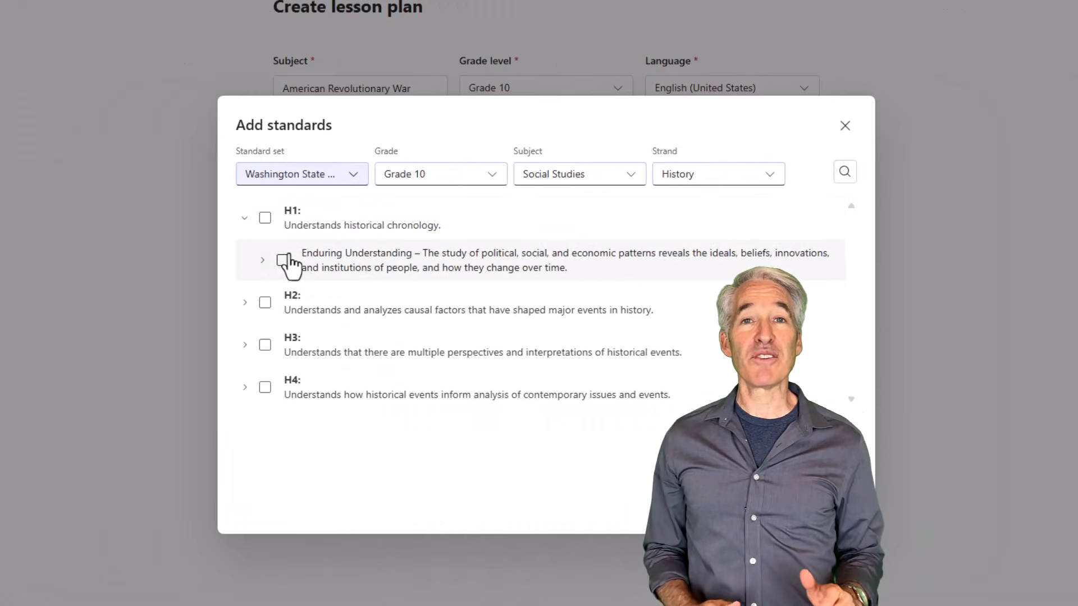
left_click(240, 219)
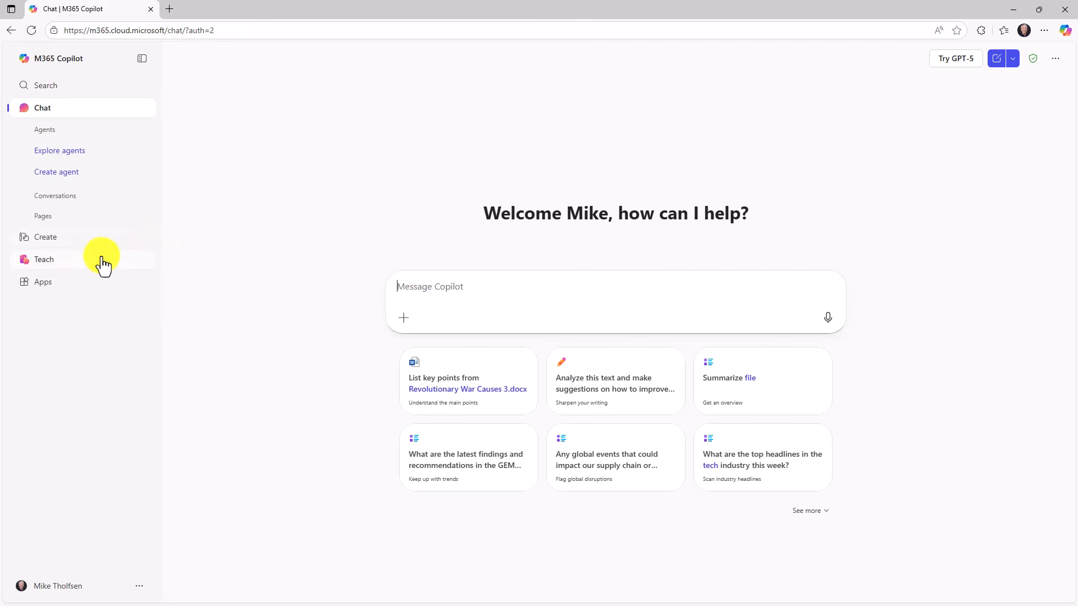
Step: Open the Teach module and look through the Homework & assessments, Study aids & more, and Modify existing content tools
left_click(60, 265)
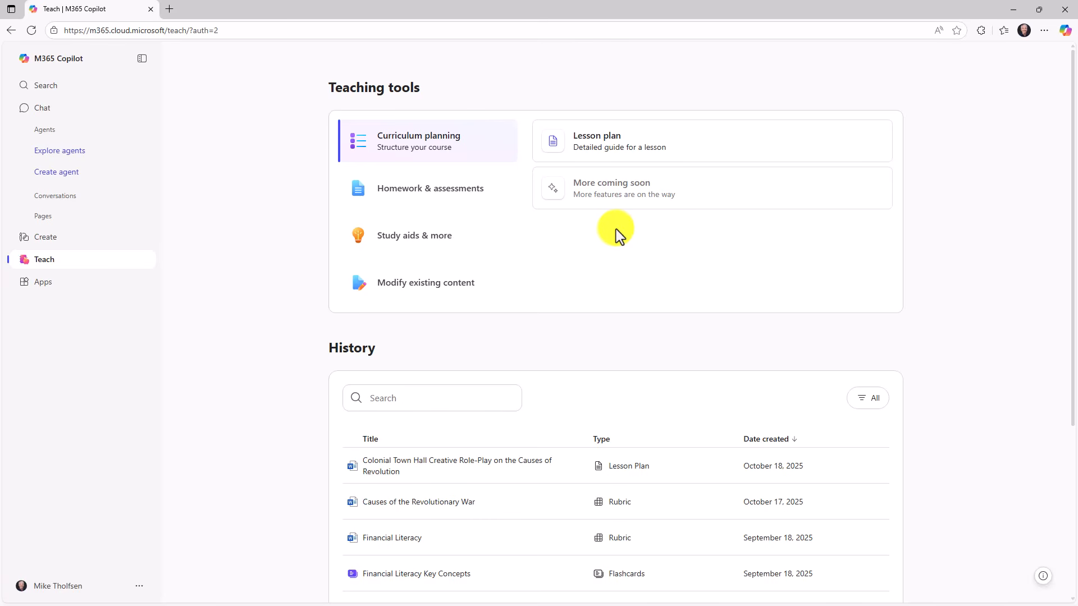
left_click(435, 201)
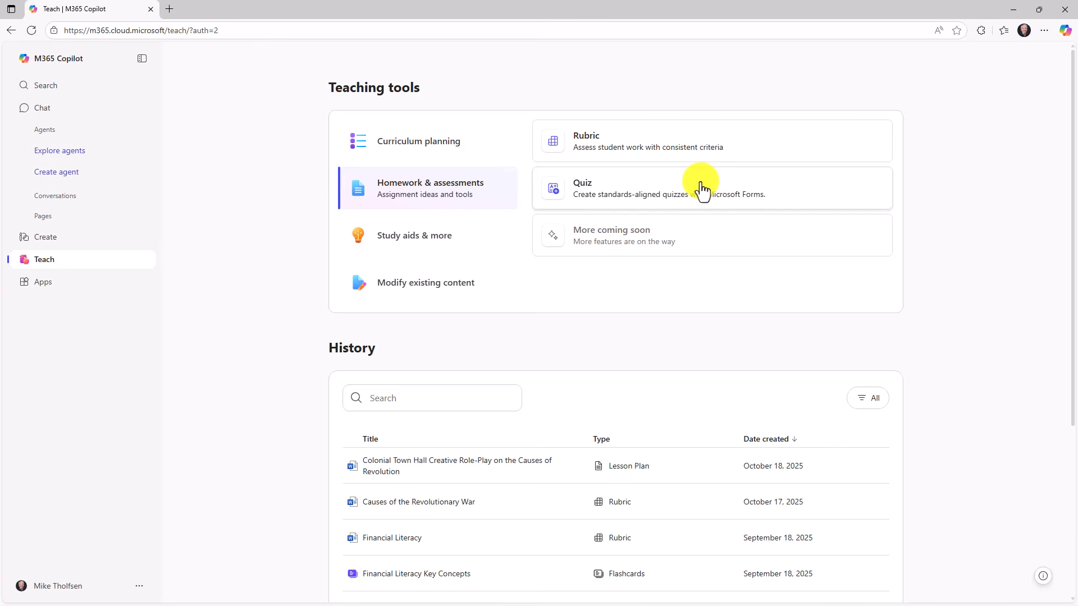
left_click(415, 237)
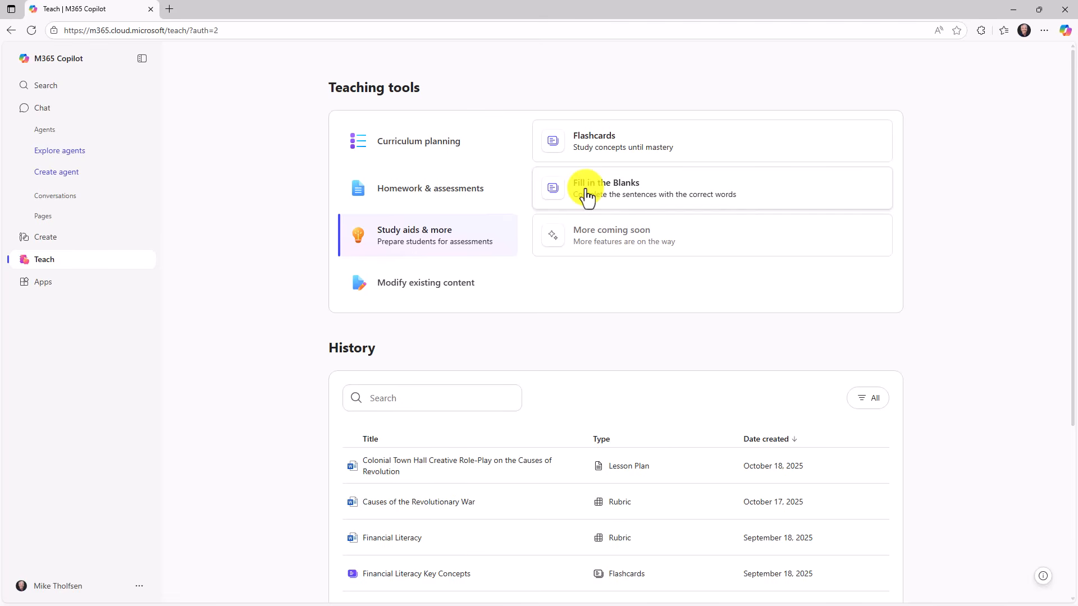
left_click(435, 291)
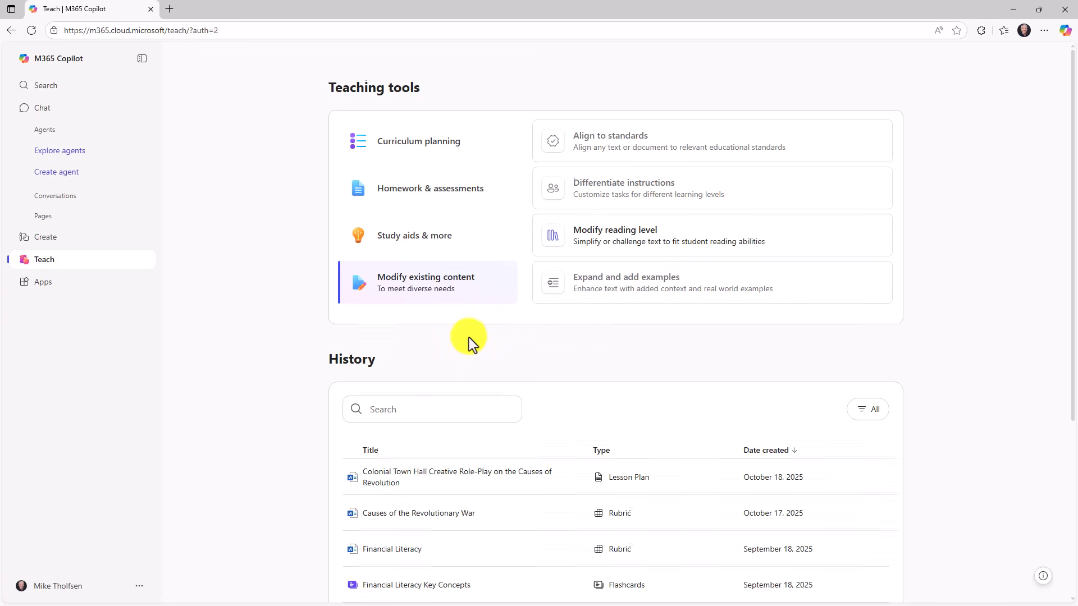
Step: Review the history and resources of the Teach page, view the AI for Educators training page, and return to Teach
scroll(470, 338, "down", 1)
scroll(304, 257, "down", 3)
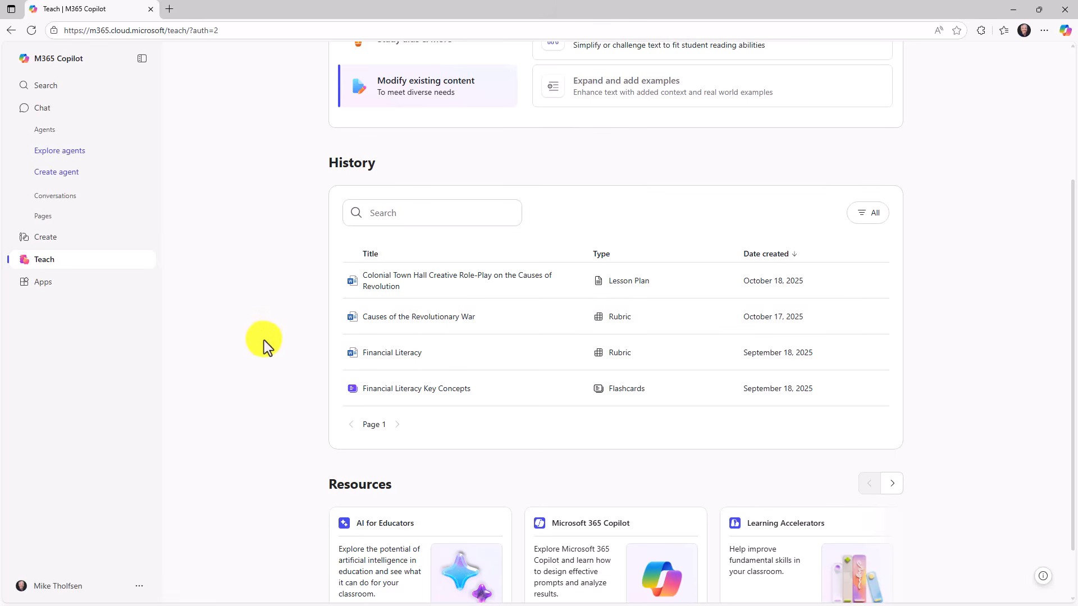
scroll(263, 371, "down", 1)
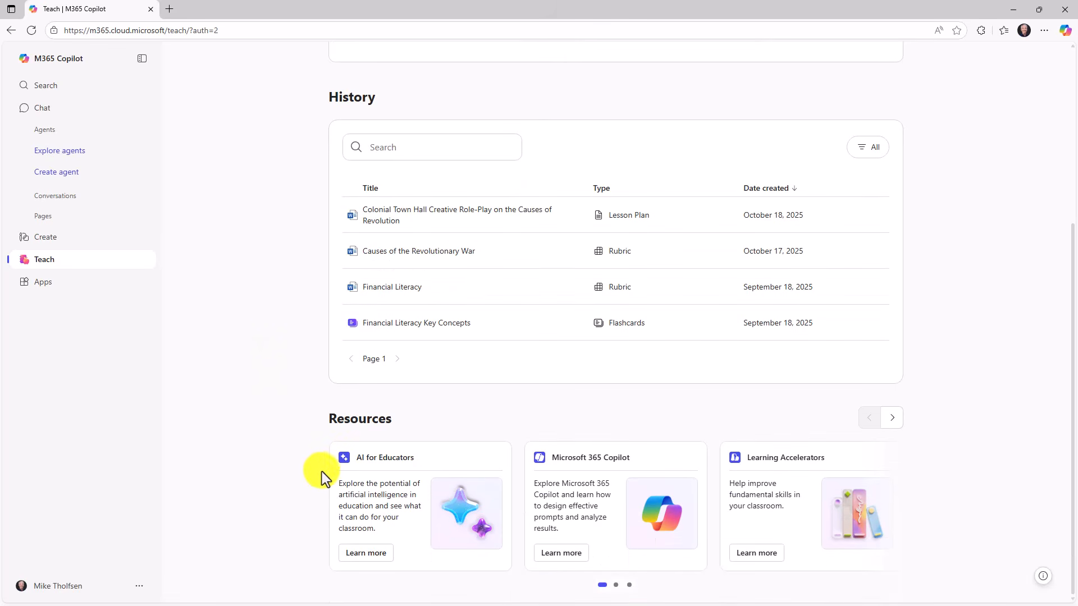
left_click(375, 555)
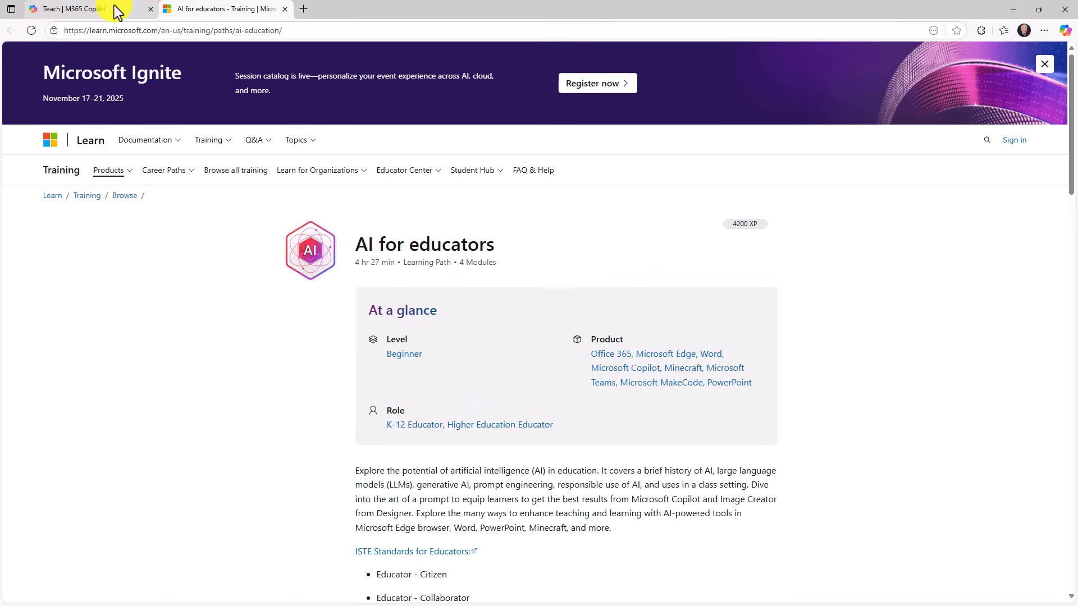
left_click(116, 9)
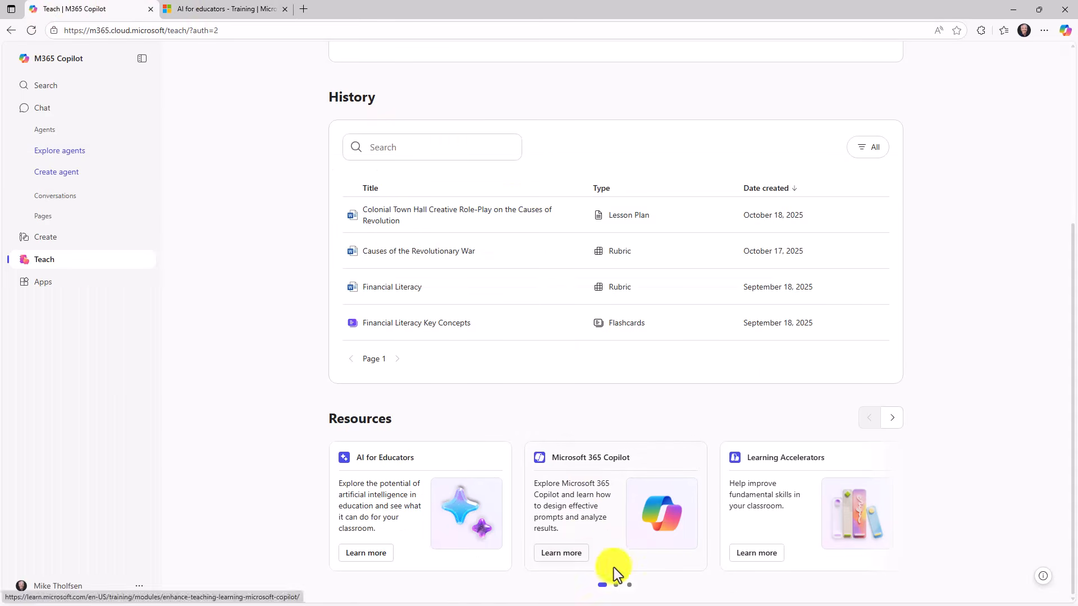
Step: Page through the remaining resource cards, view the OneNote Class Notebook training page, and return to Teach
left_click(889, 419)
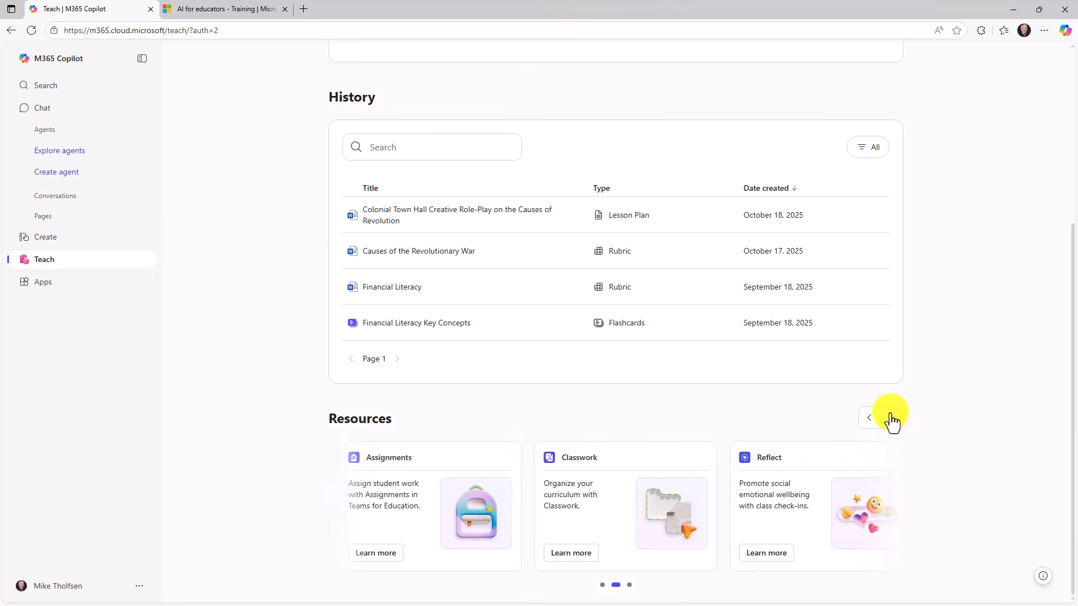
left_click(893, 419)
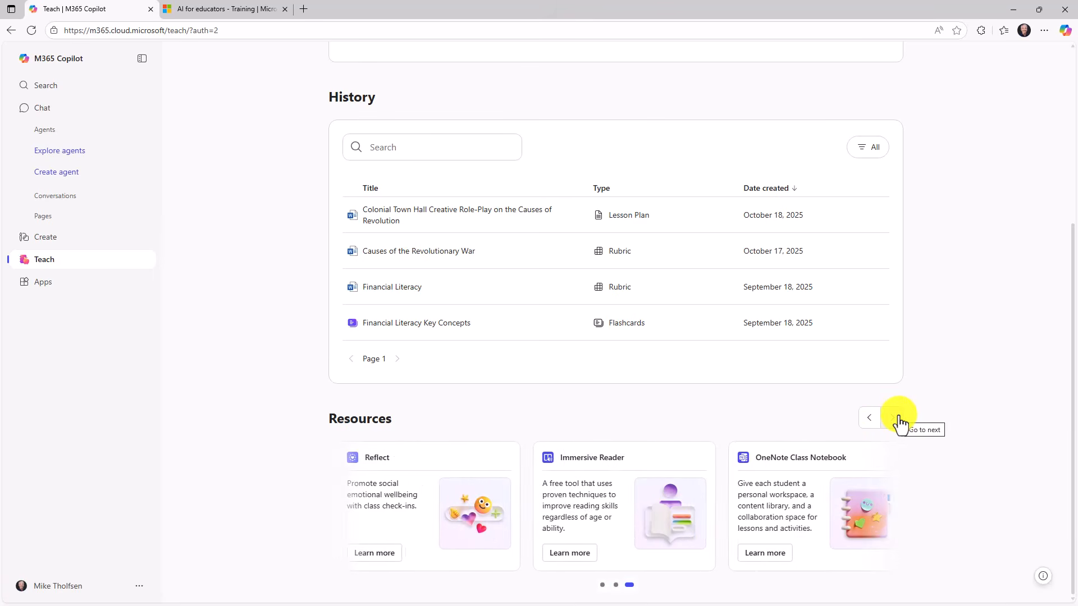
left_click(763, 556)
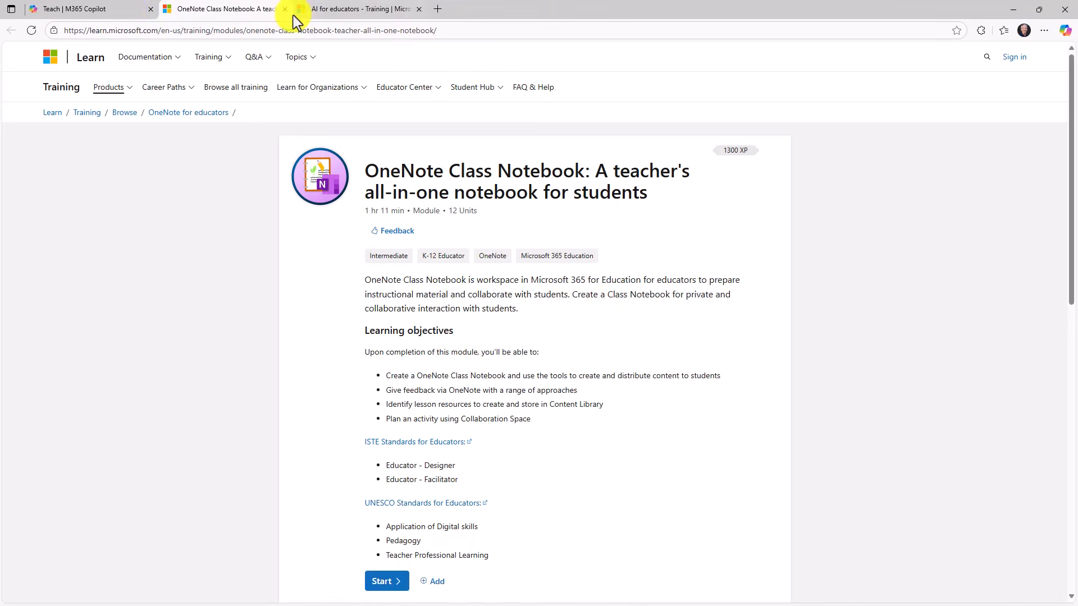
left_click(89, 9)
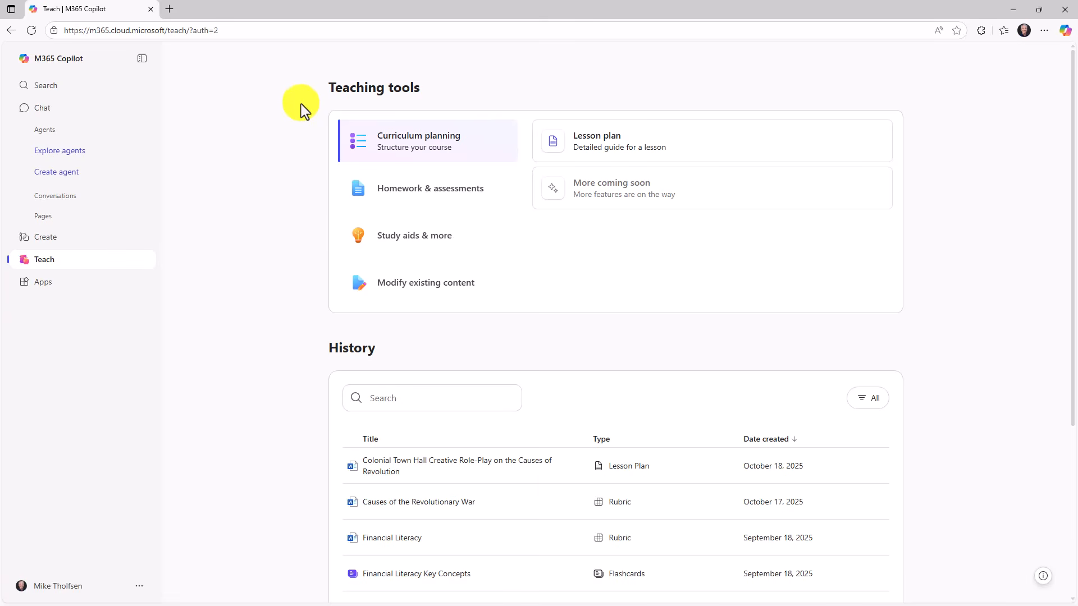
Step: Switch to the Microsoft 365 Copilot desktop app and open its Teach module
key("super")
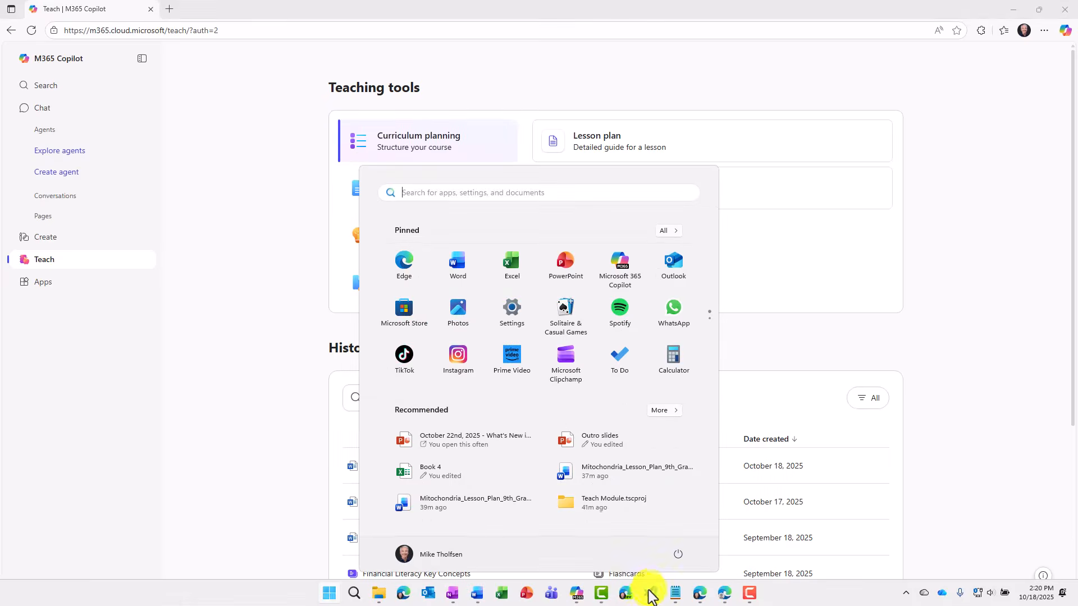
left_click(577, 592)
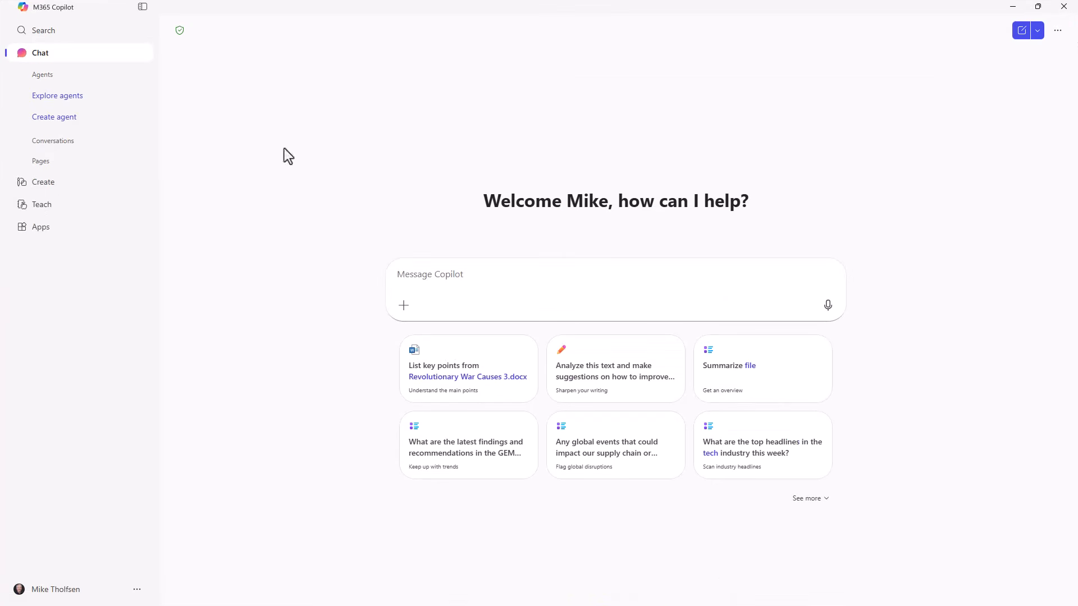
left_click(37, 209)
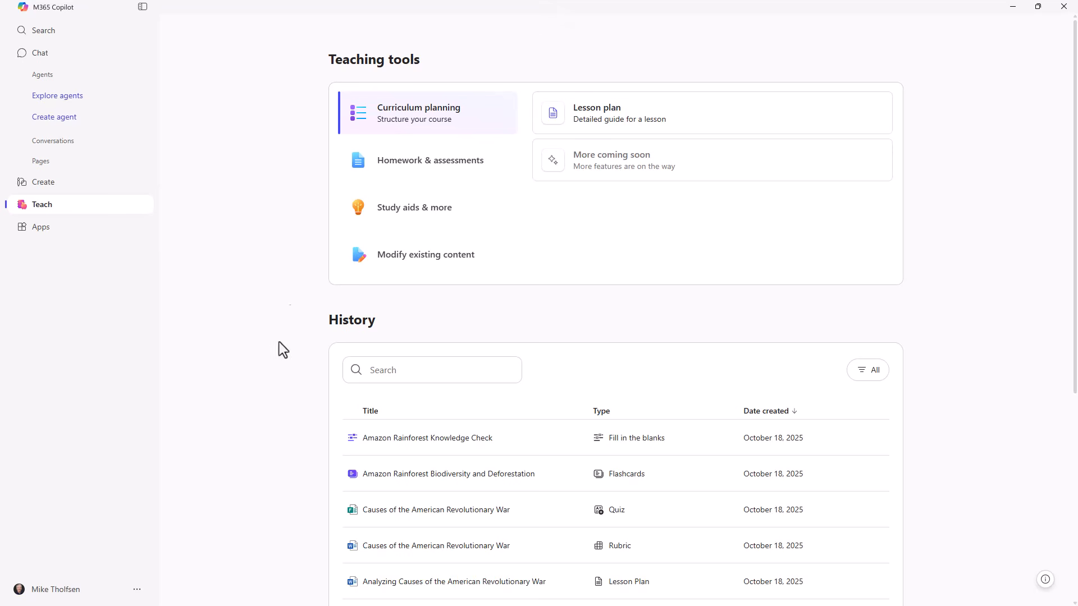
Step: Look through the desktop app's Homework & assessments, Study aids & more, and Modify existing content tools and the rest of the Teach page
left_click(402, 172)
left_click(406, 208)
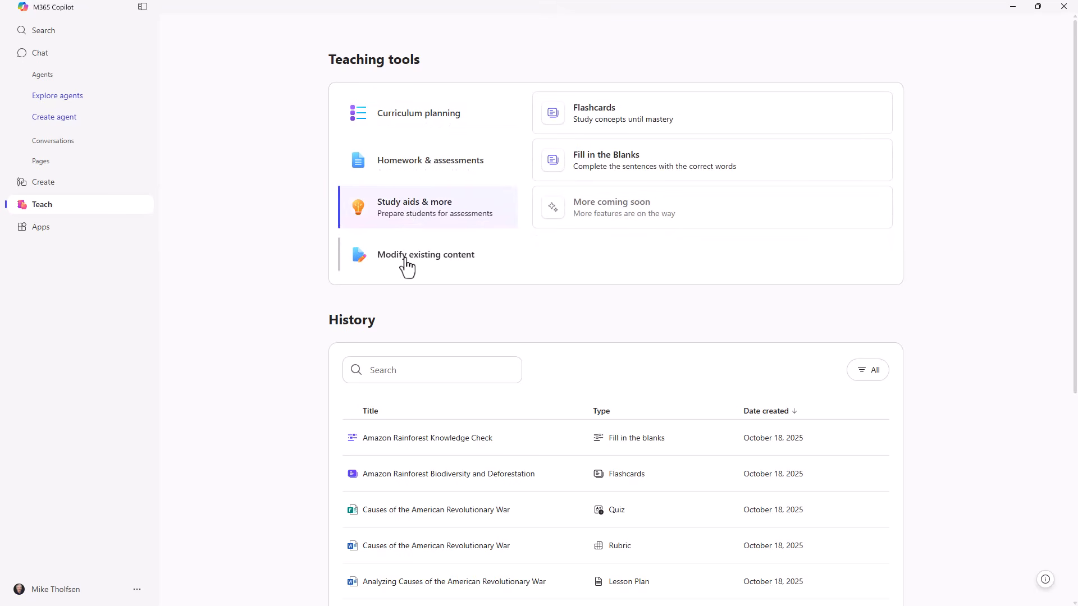
left_click(405, 169)
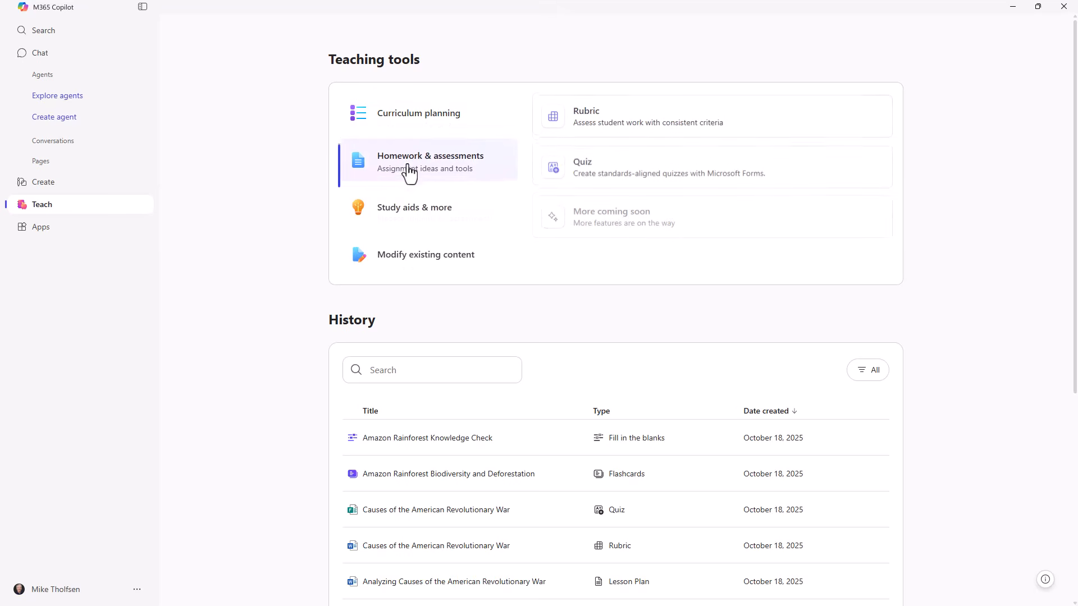
left_click(461, 259)
scroll(459, 398, "down", 4)
scroll(458, 399, "up", 4)
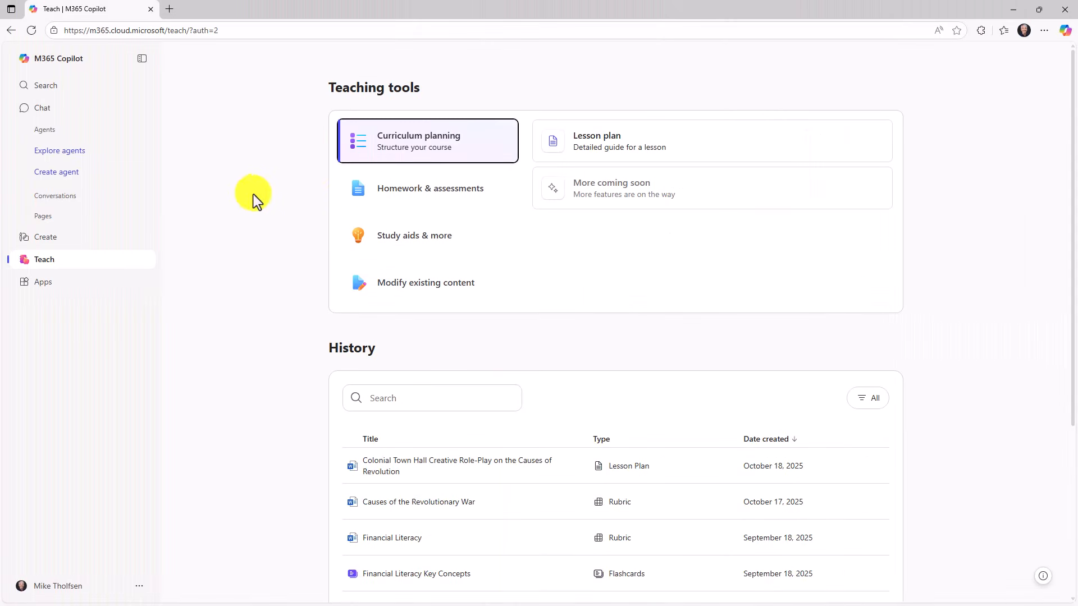
Step: Start a lesson plan under Curriculum planning with the subject American Revolutionary War and the grade level Grade 10
left_click(369, 157)
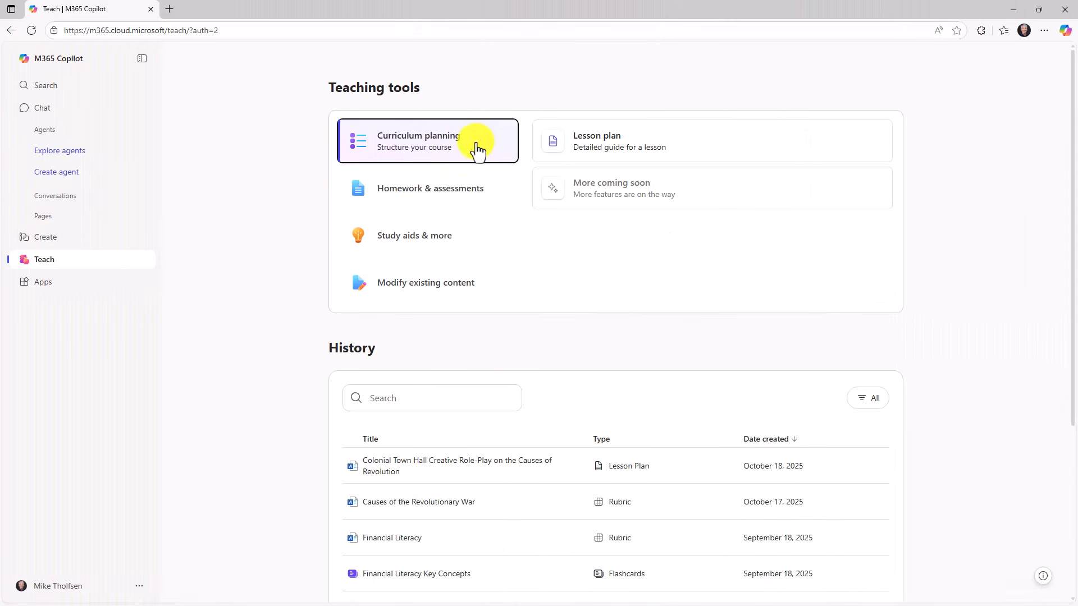
left_click(696, 149)
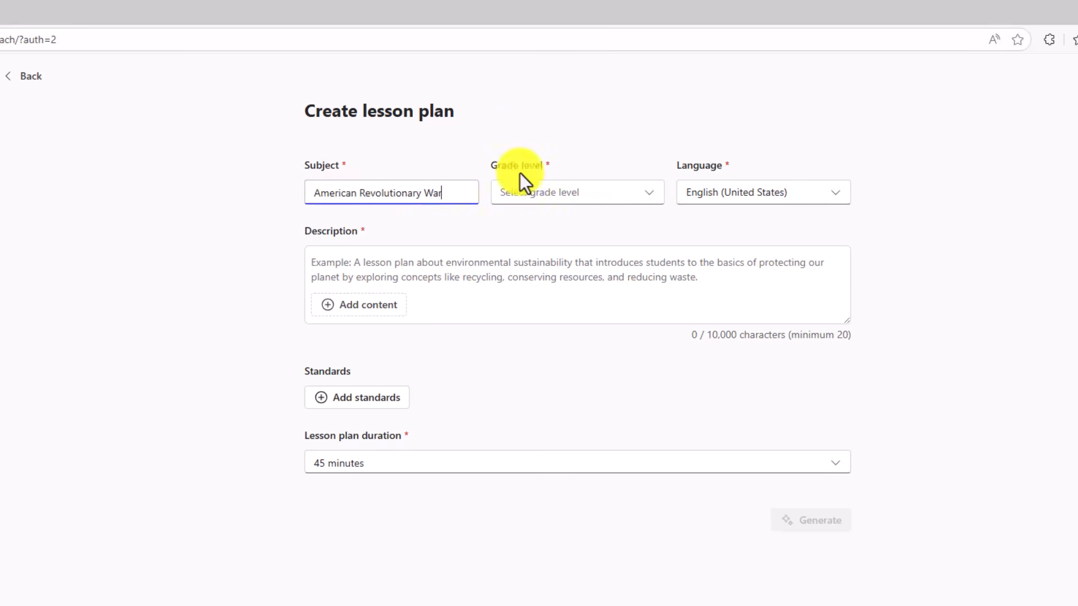
left_click(649, 196)
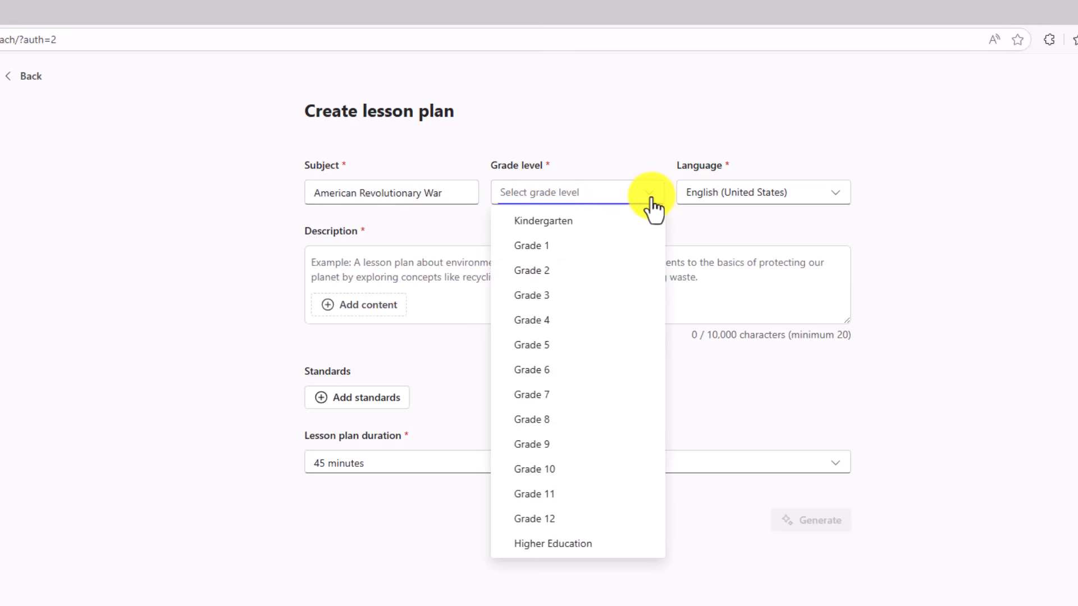
left_click(589, 469)
Step: Look through the languages available for the lesson plan without choosing a different one
left_click(839, 199)
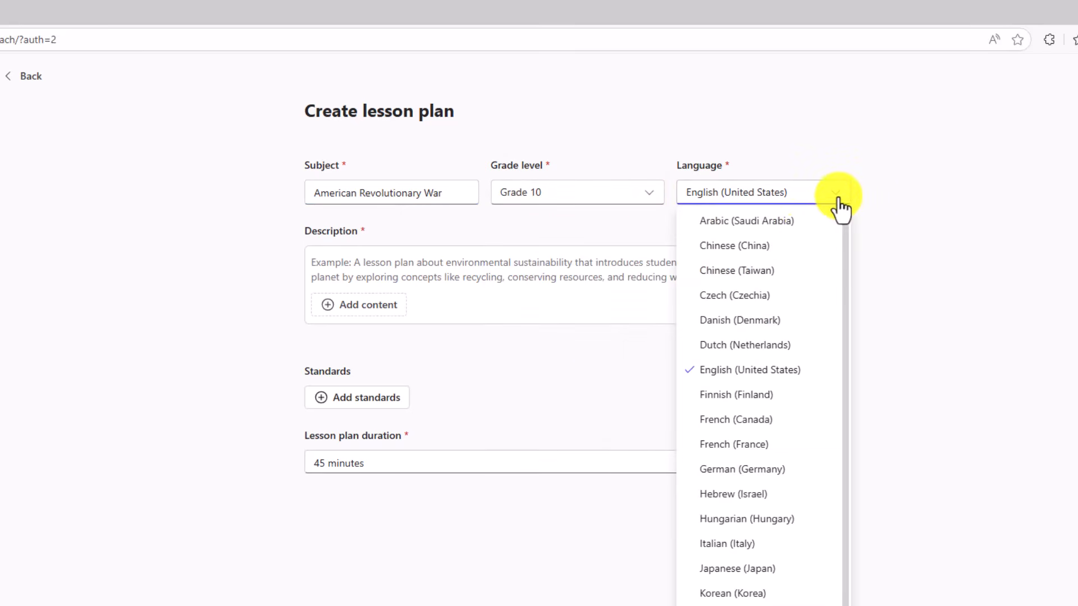
scroll(848, 393, "down", 2)
scroll(842, 365, "up", 2)
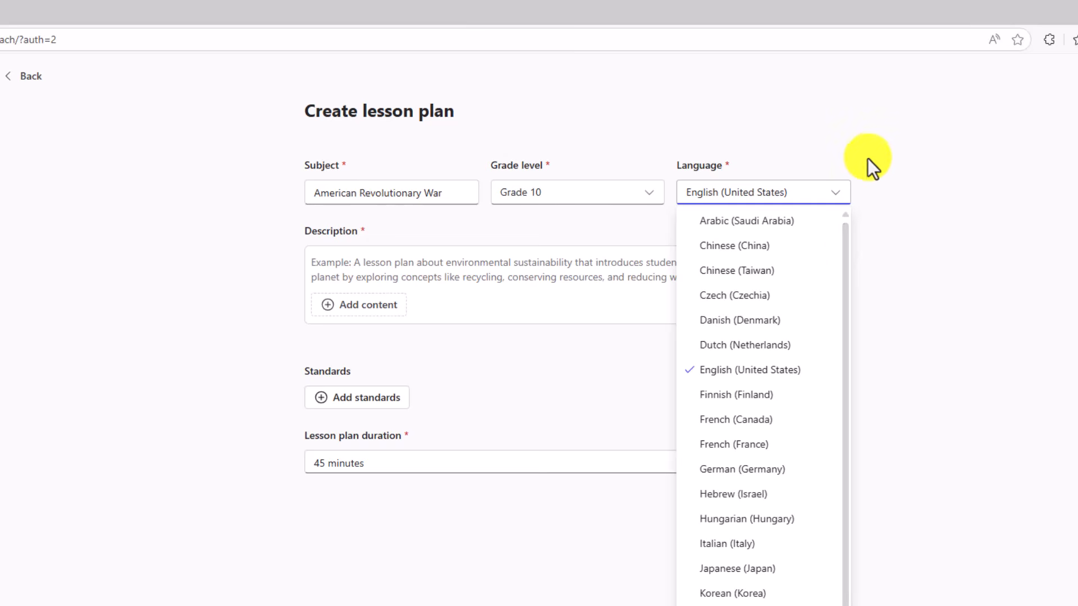
left_click(891, 132)
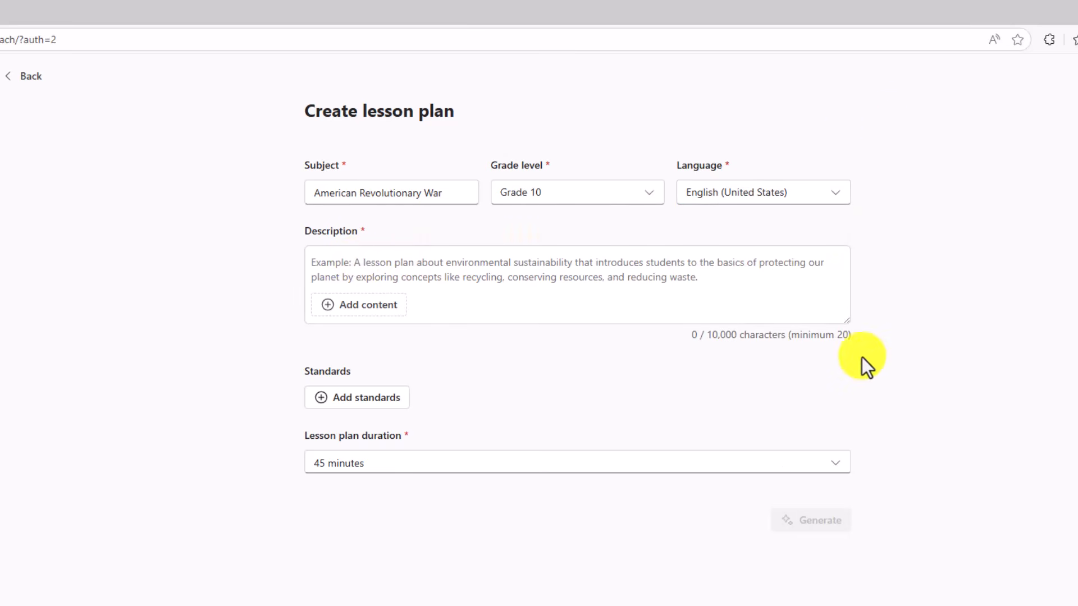
Step: Describe a 10th-grade lesson exploring the causes of the American Revolutionary War, including British taxes, trade restrictions, political control and growing colonial resistance
left_click(509, 265)
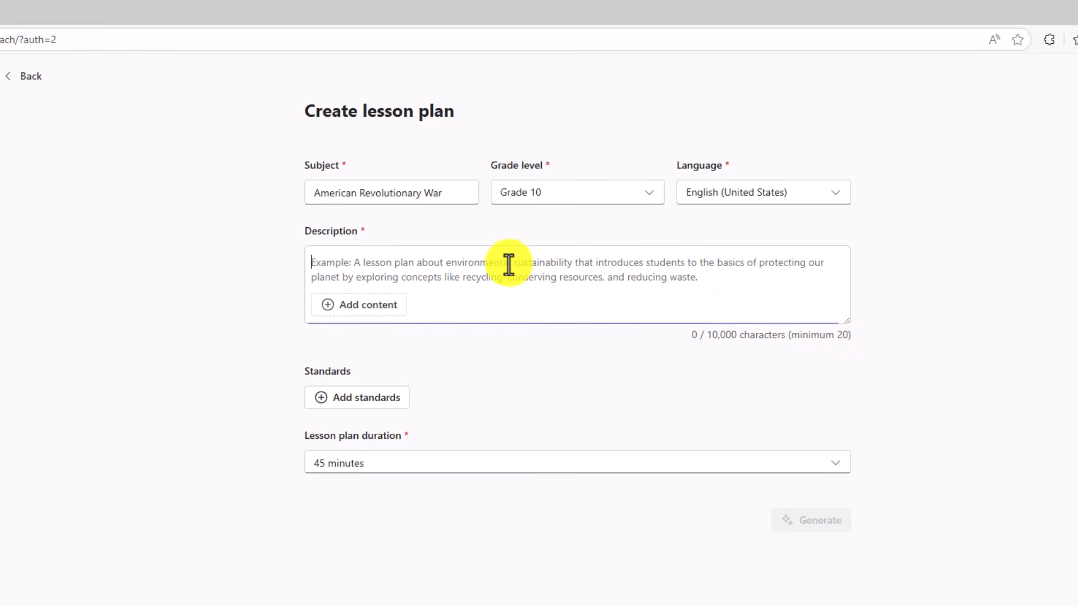
type("This 10th-grade lesson explores the causes of the American Revolutionary War. Students learn how British taxes, trade restrictions, and political control led to growing colonial resistance. Through timelines, primary sources, and debates, they analyze events like the Stamp Act and Boston Tea Party. The class concludes with reflection on how economic, political, and ideological tensions sparked the colonies’ fight for independence.")
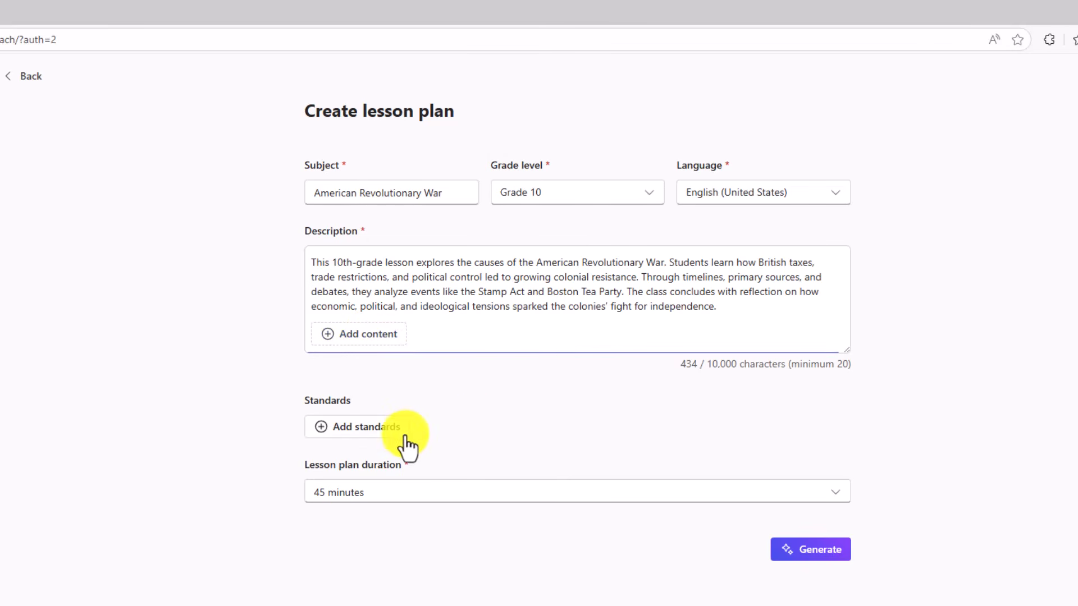
Step: Begin adding standards to the lesson plan and choose the Washington State K-12 Learning Standards and Guidelines set
left_click(372, 432)
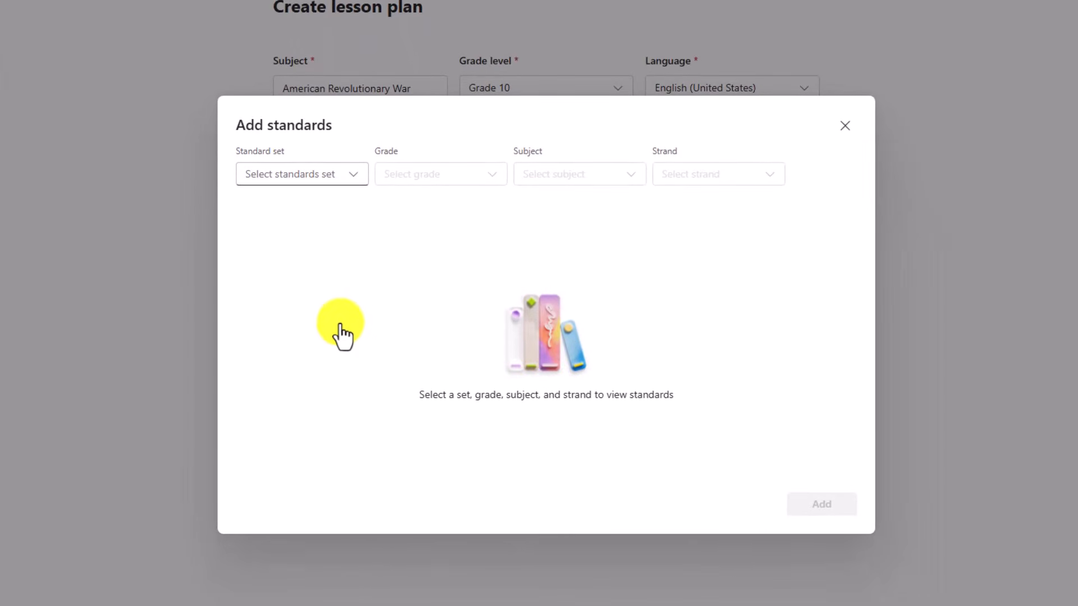
left_click(353, 179)
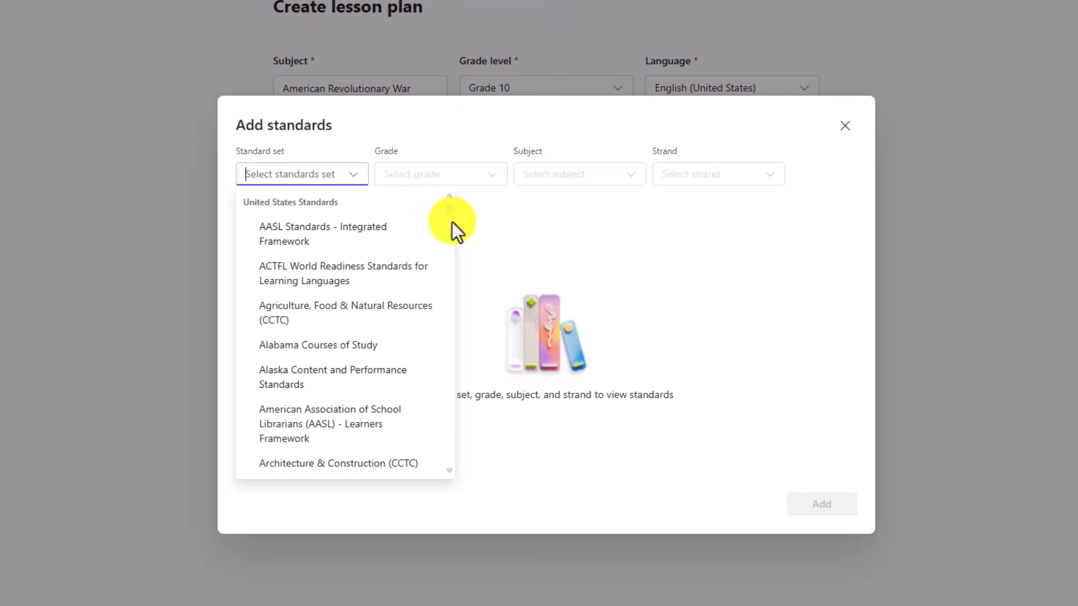
mouse_move(450, 213)
left_mouse_down()
mouse_move(471, 453)
mouse_move(445, 198)
left_mouse_up()
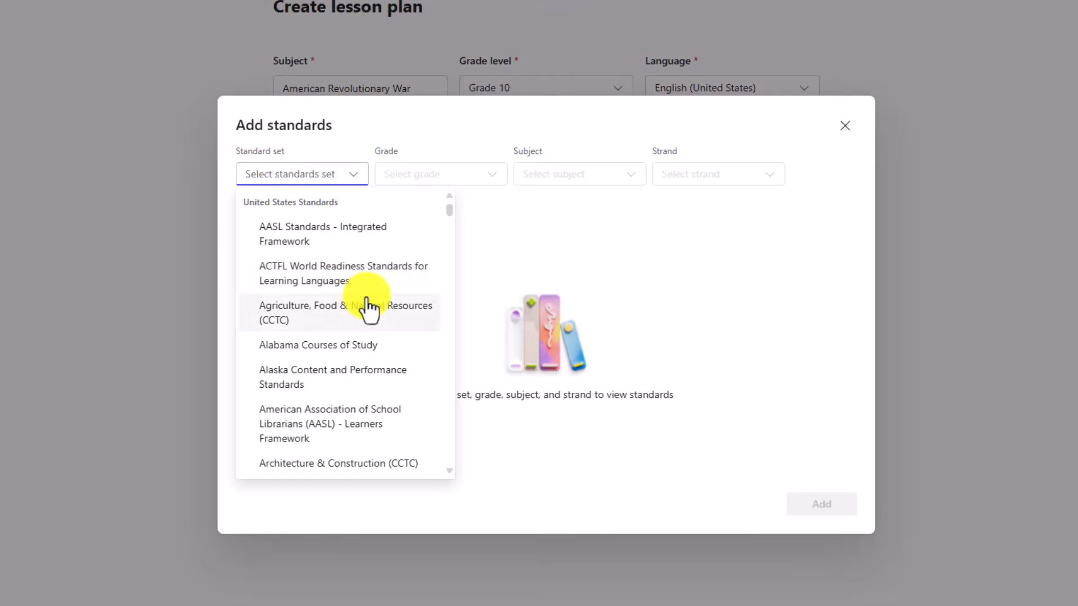
scroll(444, 314, "down", 15)
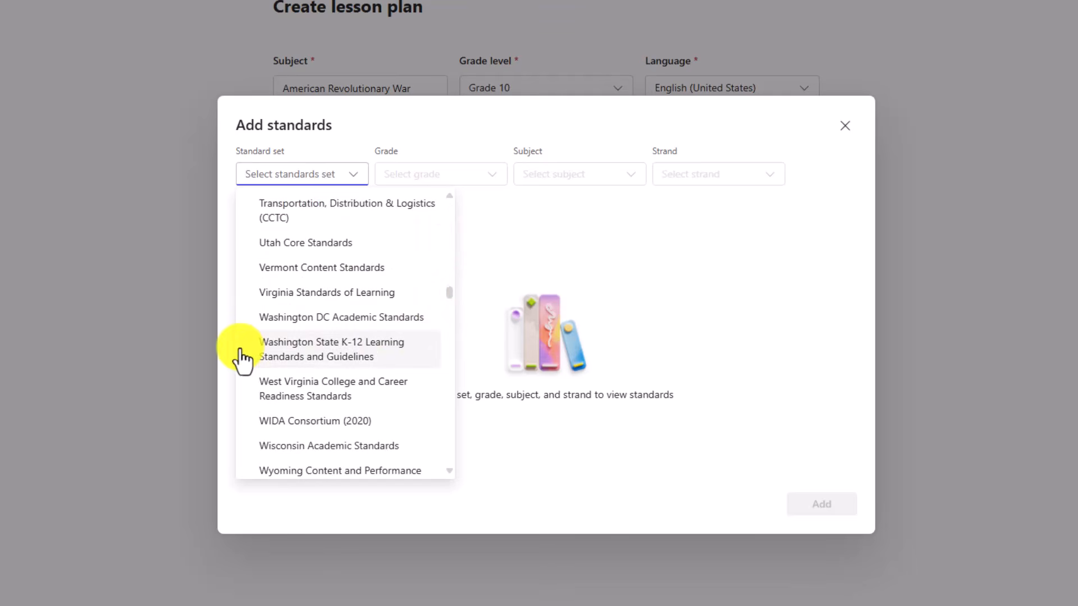
left_click(347, 362)
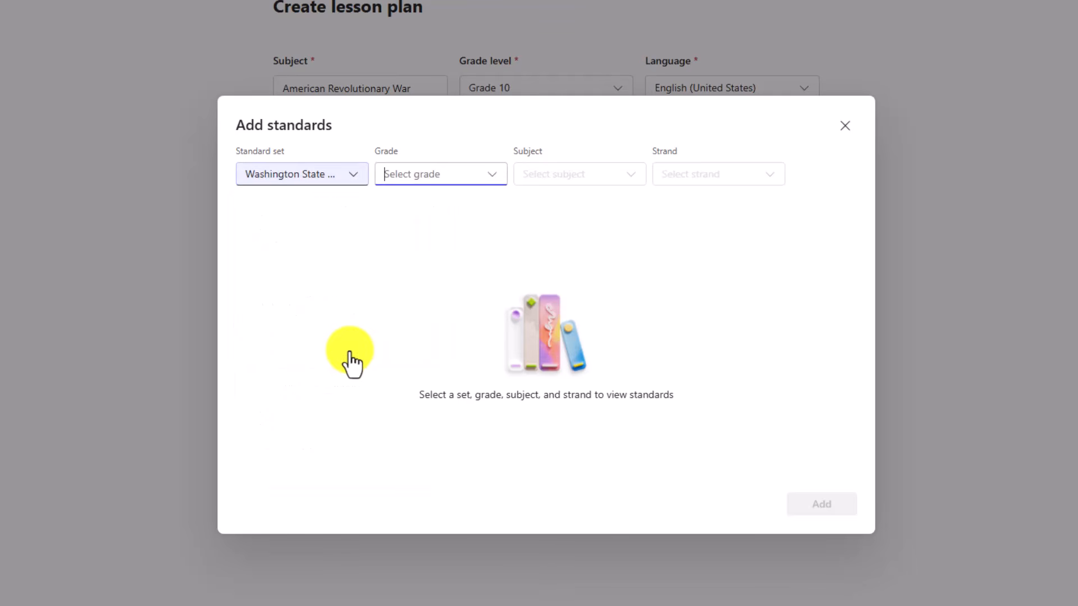
Step: Filter the standards to Grade 10, the Social Studies subject and the History strand
left_click(493, 184)
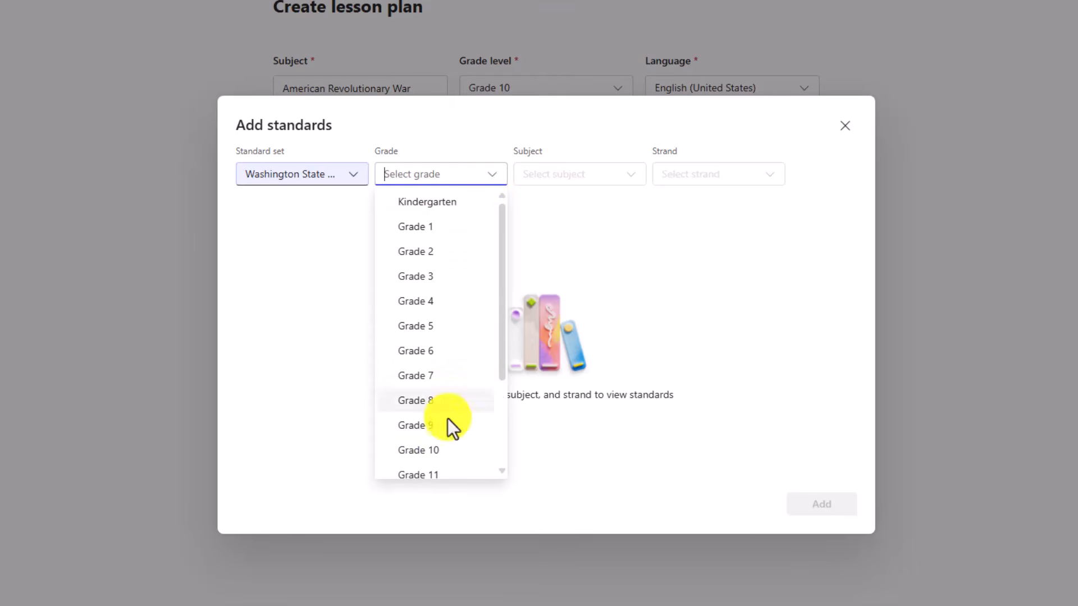
left_click(453, 450)
left_click(625, 176)
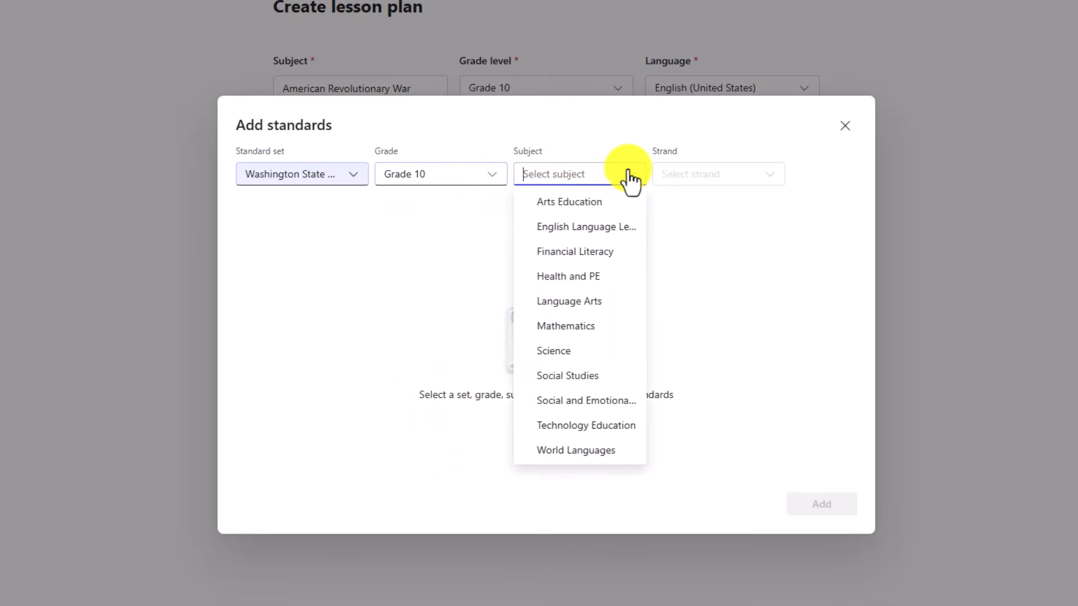
left_click(771, 181)
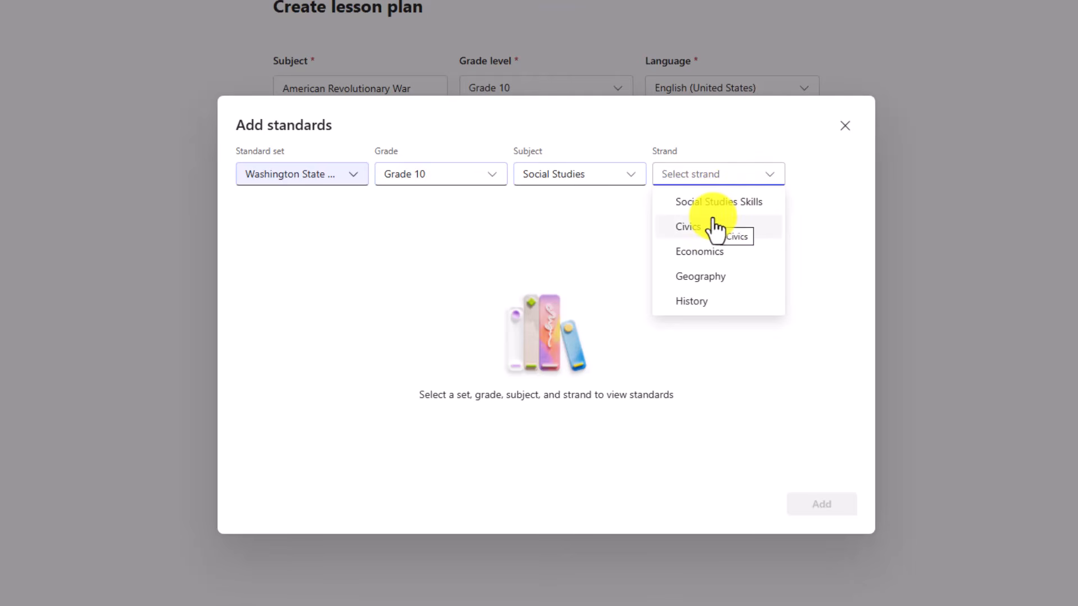
left_click(724, 301)
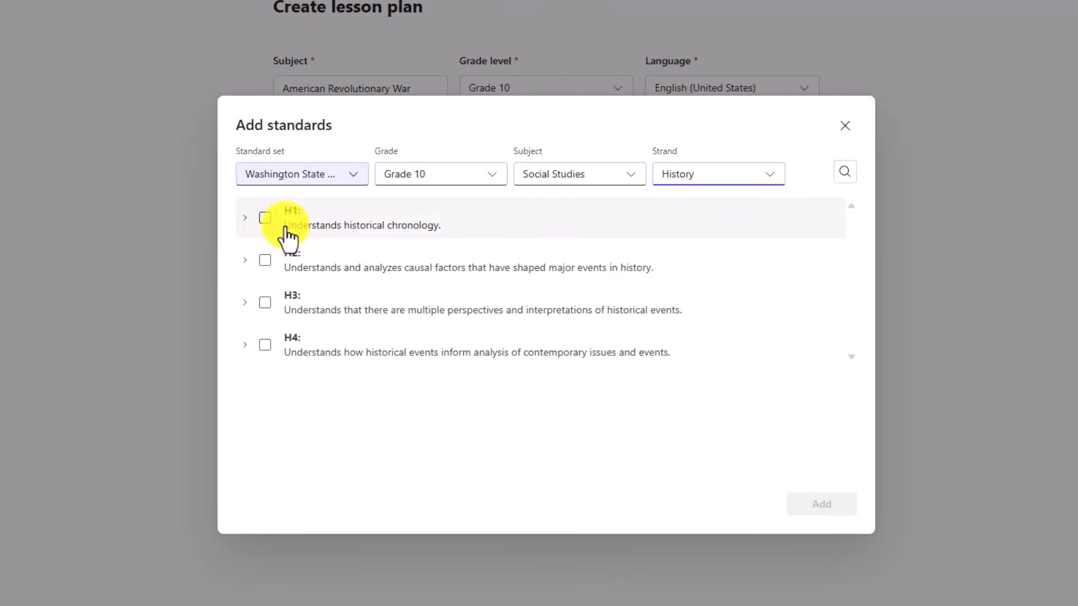
Step: Select standard H2 on causal factors and its sub-standard H2.9-10.4 on multiple and complex causes and effects of world history events
left_click(246, 219)
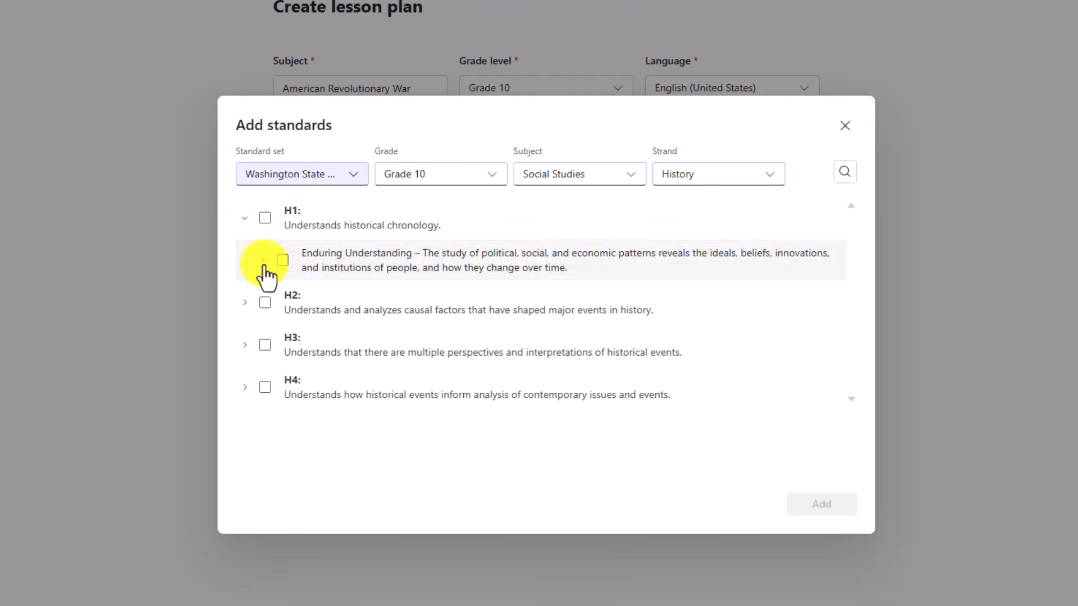
left_click(263, 263)
left_click(262, 262)
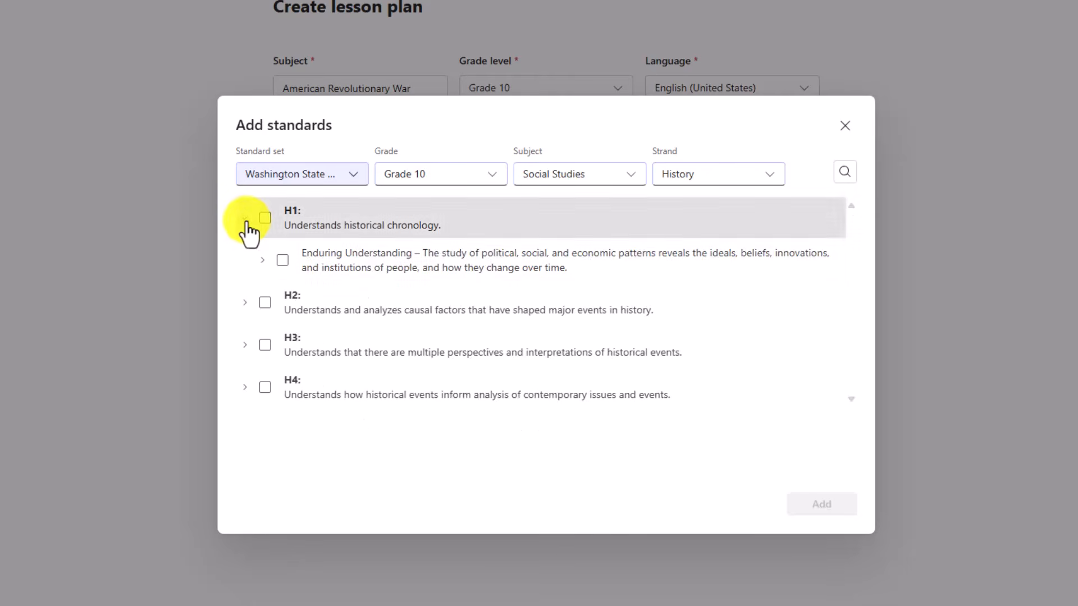
left_click(246, 221)
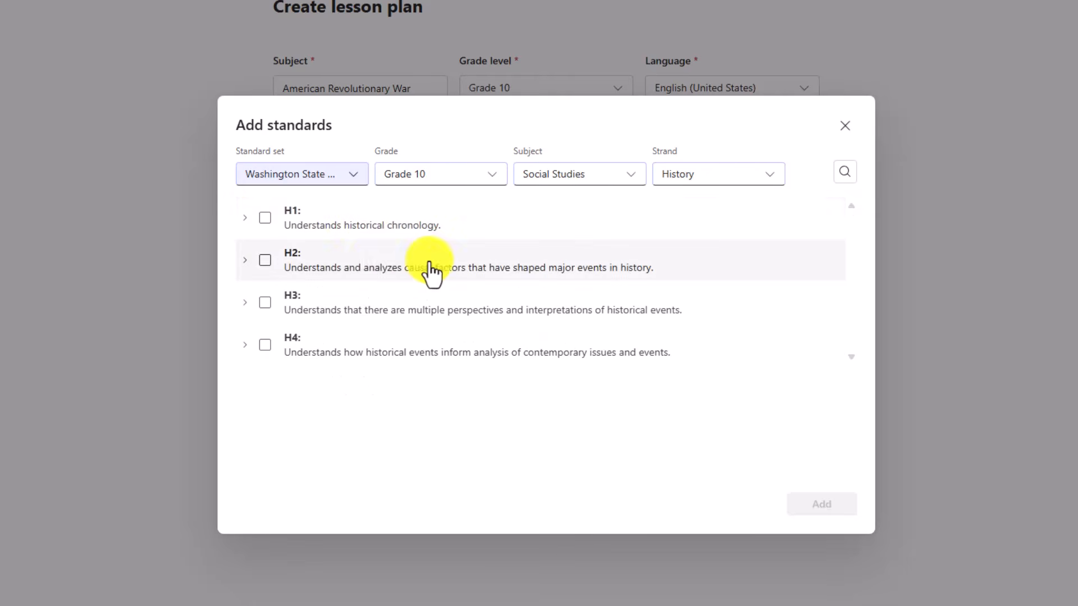
left_click(246, 261)
left_click(265, 261)
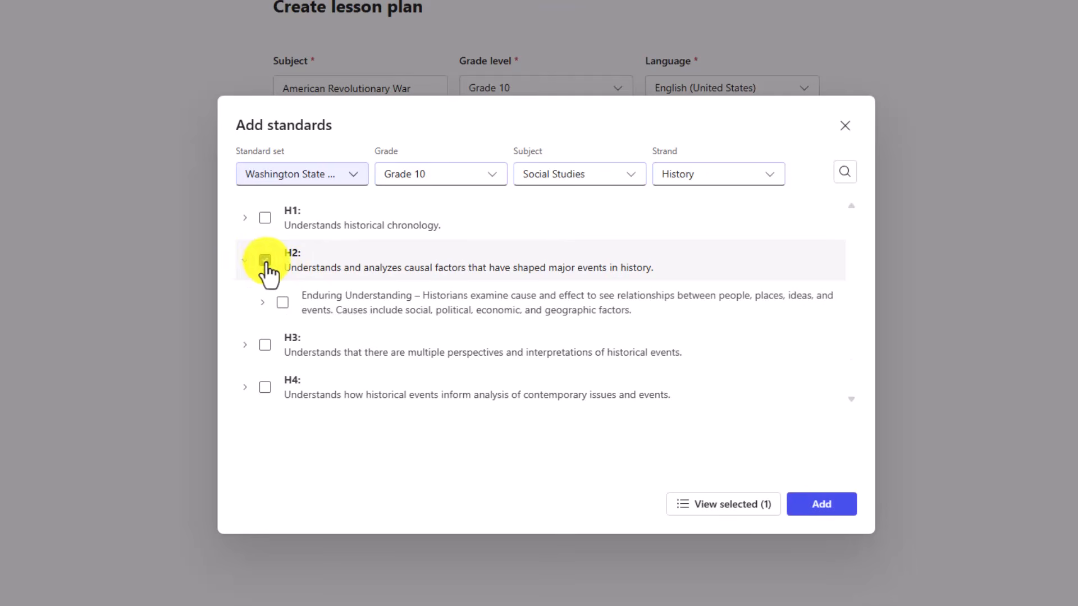
left_click(262, 303)
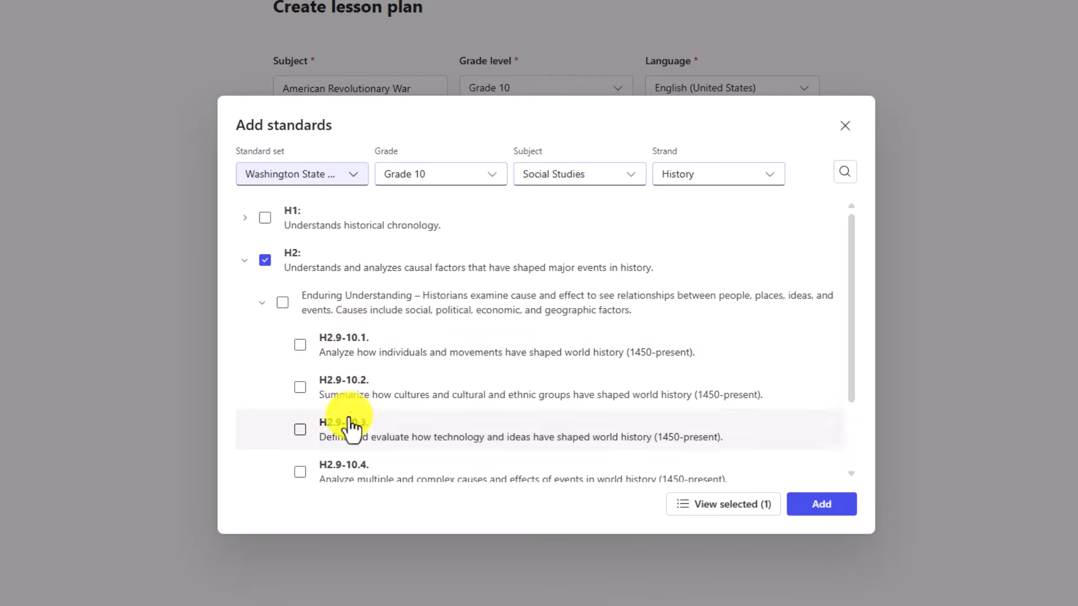
scroll(354, 413, "down", 2)
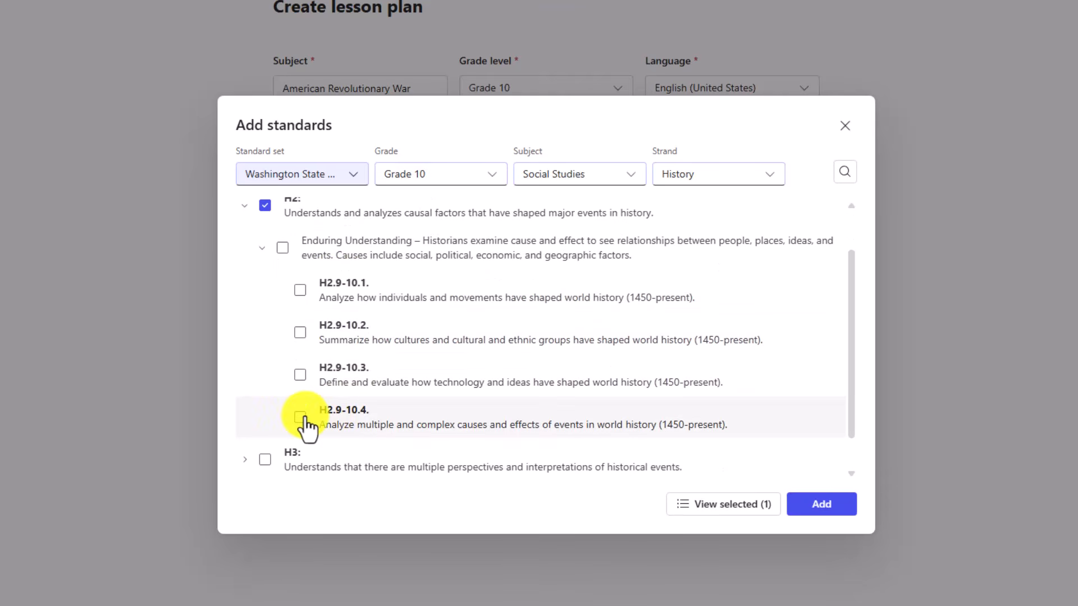
left_click(300, 417)
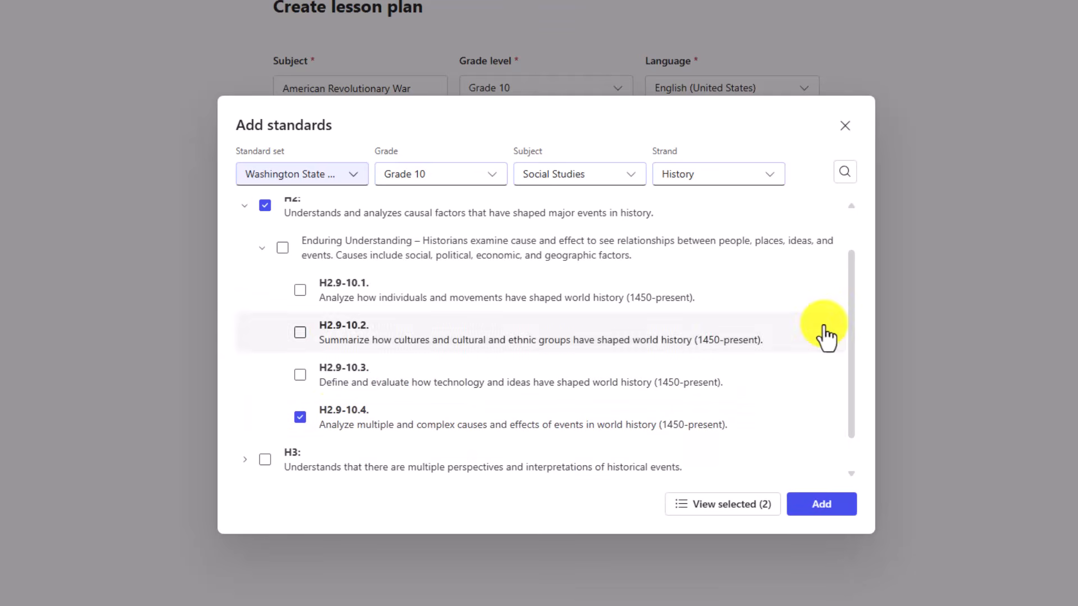
Step: Review the list of selected standards and add them to the lesson plan
left_click(724, 508)
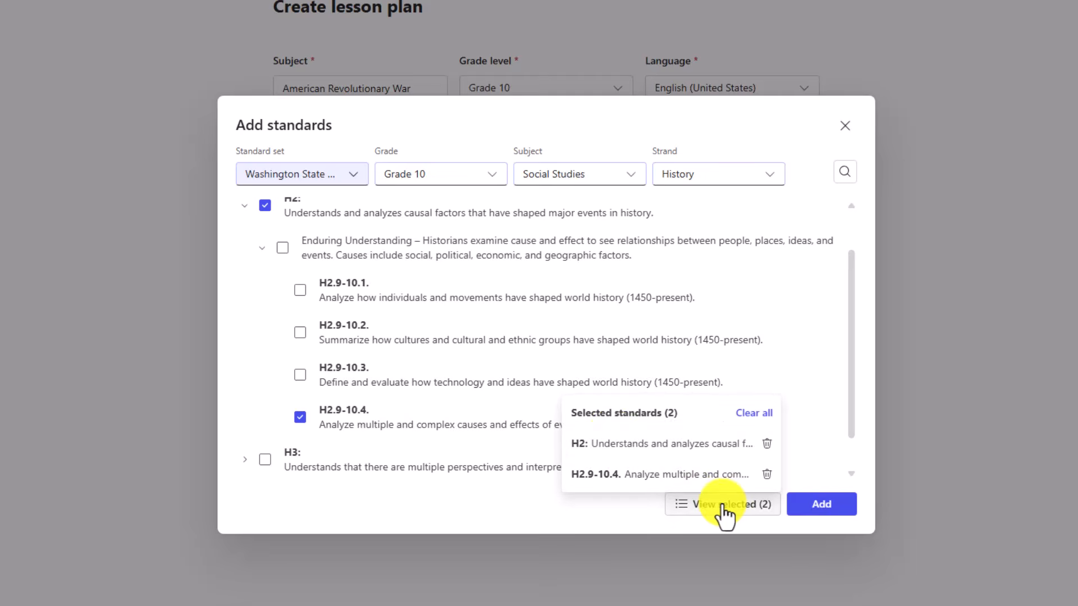
scroll(783, 485, "up", 1)
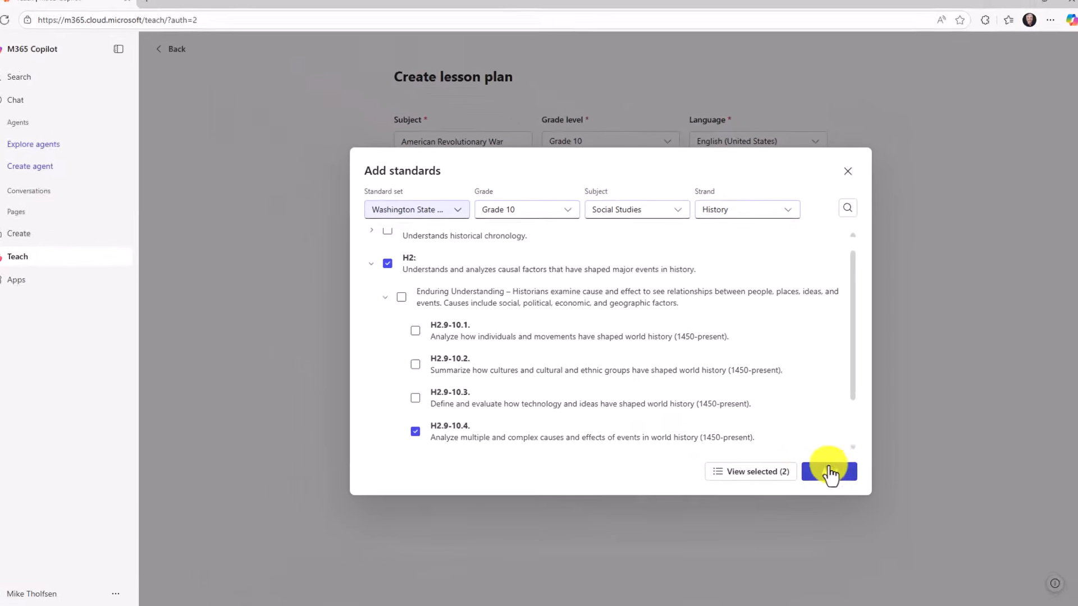
left_click(829, 474)
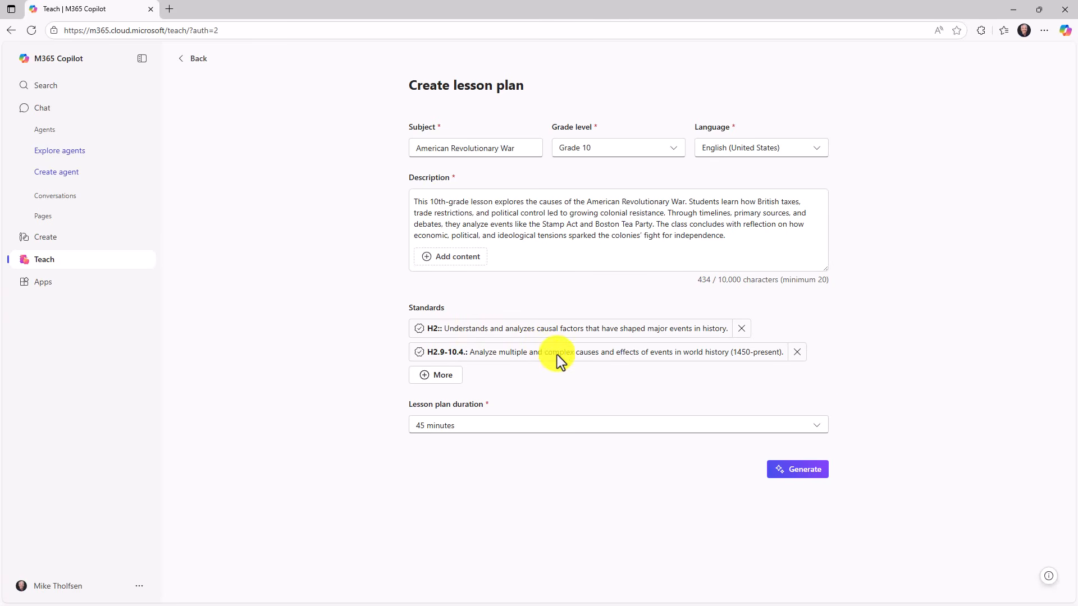
Step: Set the lesson plan duration to 60 minutes and generate the lesson plan
left_click(817, 427)
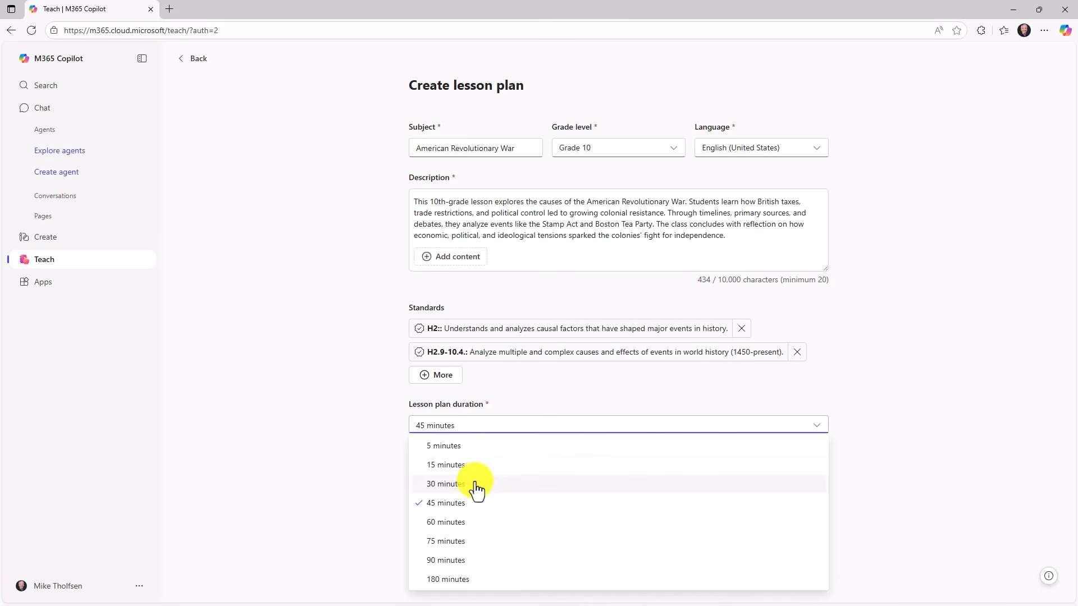
left_click(472, 521)
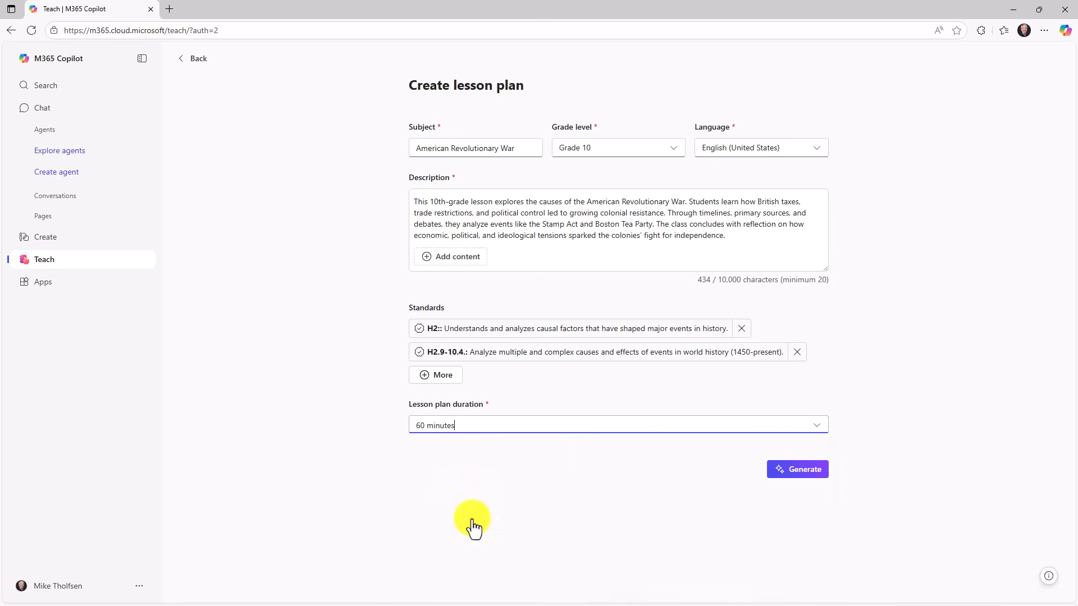
left_click(802, 472)
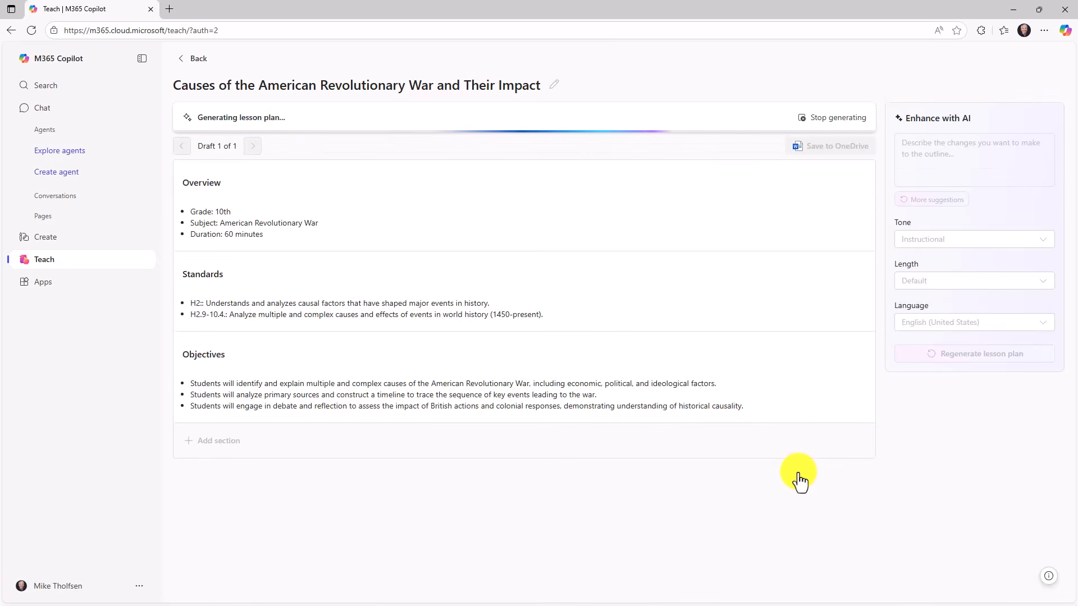
Step: In the Materials section, move the item about access to internet-enabled devices above the whiteboard or projector item and save the section
scroll(646, 278, "down", 6)
scroll(629, 271, "down", 5)
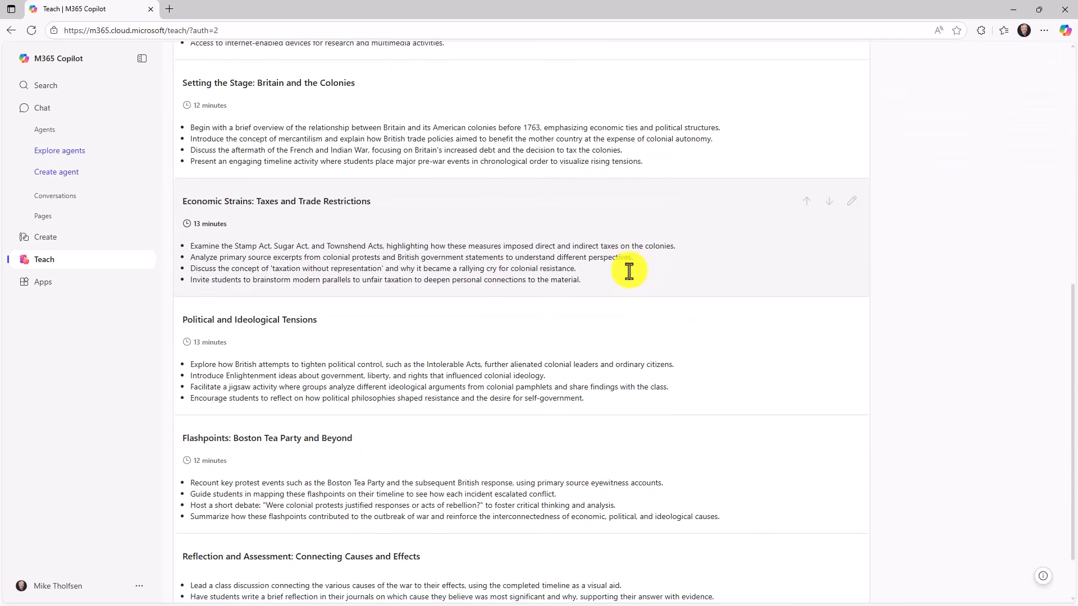
scroll(654, 317, "up", 10)
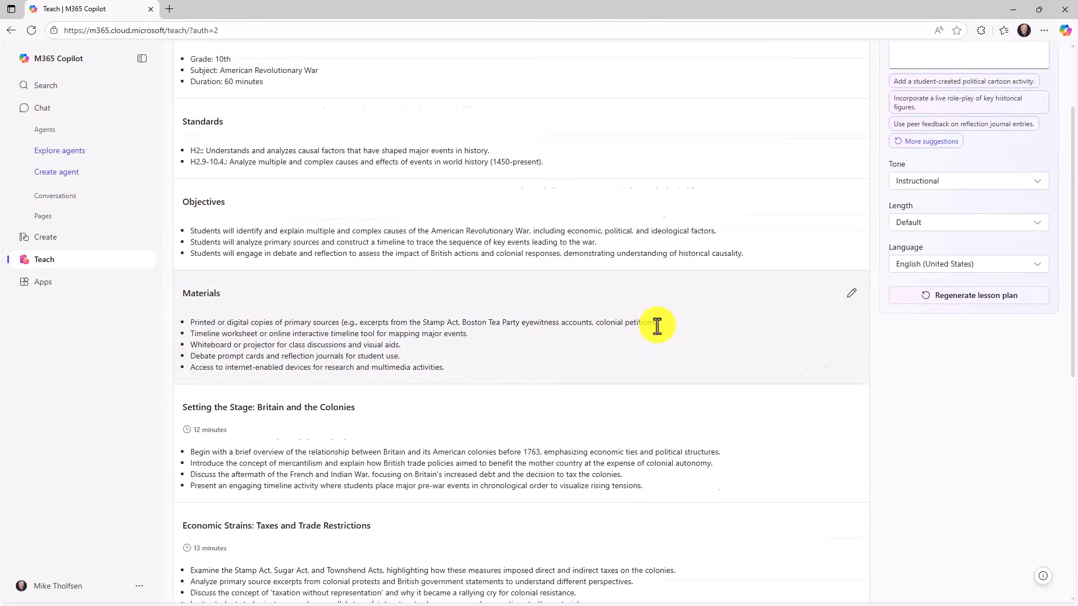
scroll(540, 405, "down", 5)
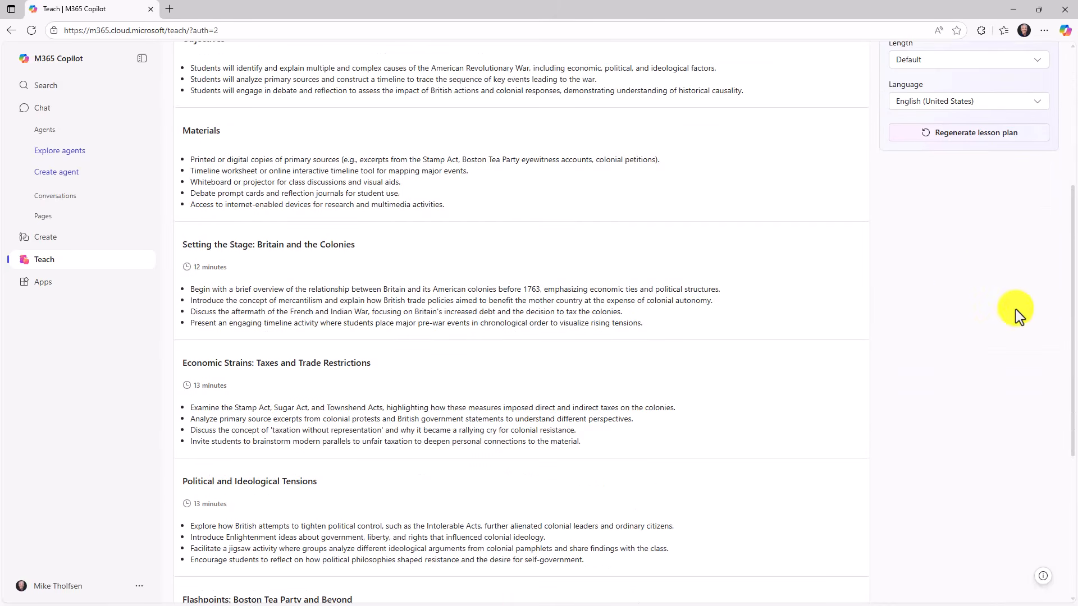
scroll(977, 277, "up", 3)
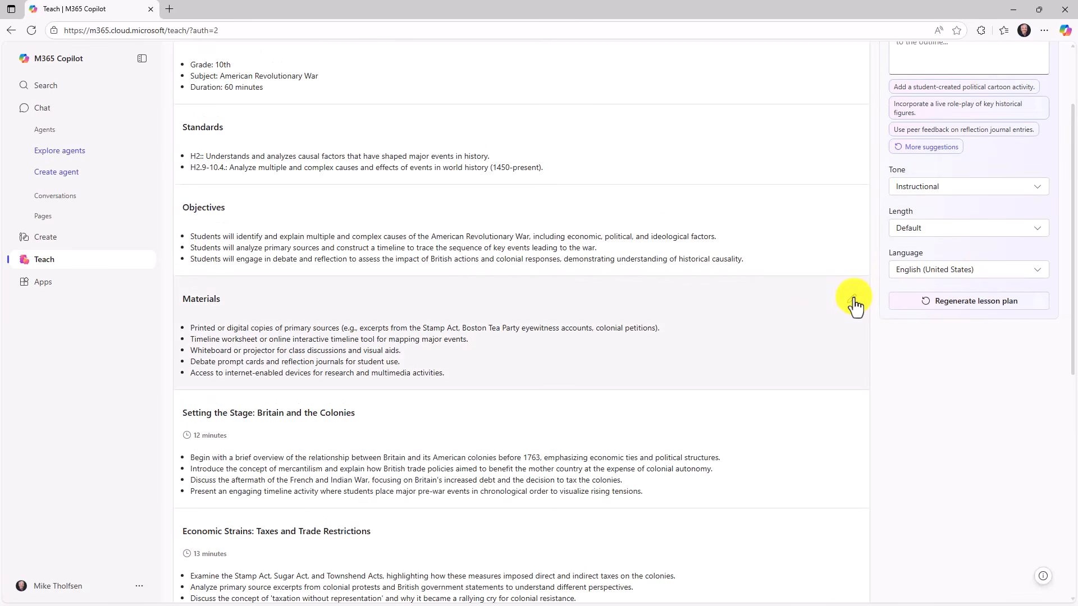
left_click(853, 300)
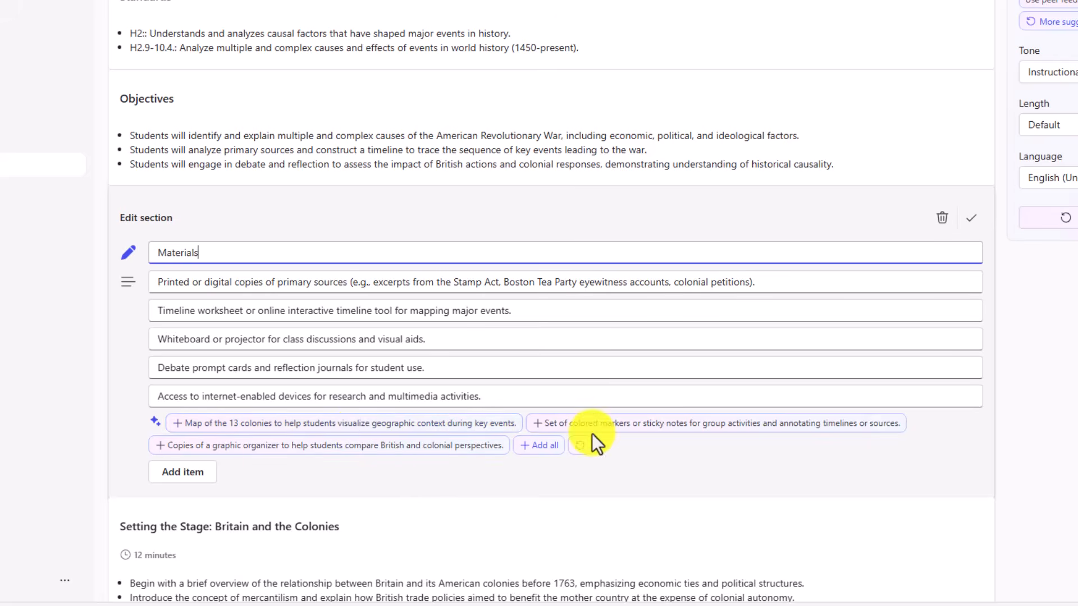
mouse_move(859, 399)
left_click(946, 396)
left_click(946, 396)
left_click(946, 368)
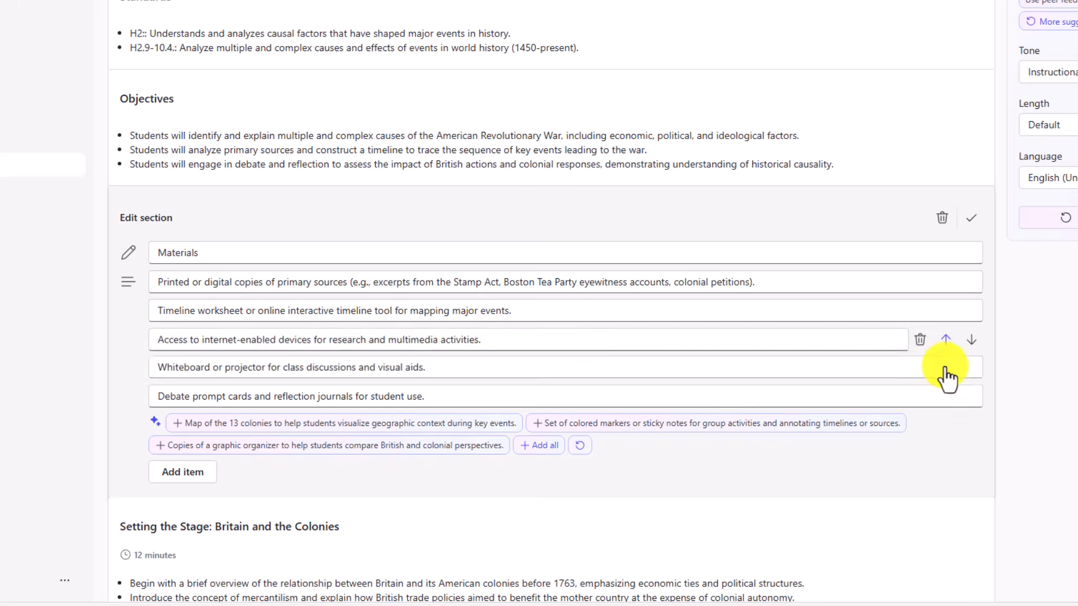
left_click(969, 220)
Step: Move the section Flashpoints: Boston Tea Party and Beyond above Political and Ideological Tensions
scroll(859, 289, "down", 5)
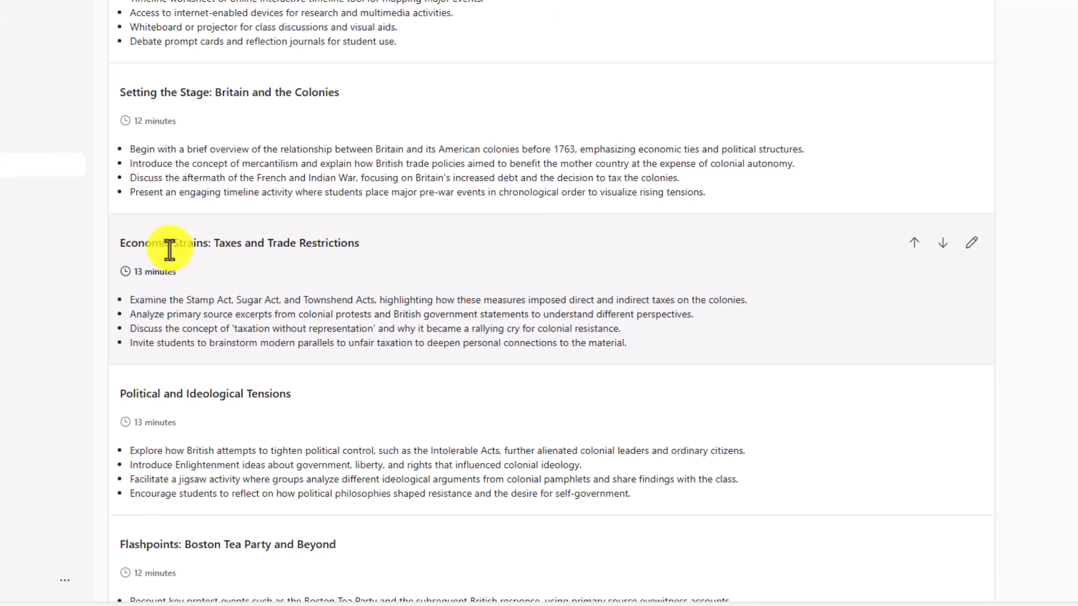
scroll(284, 419, "down", 4)
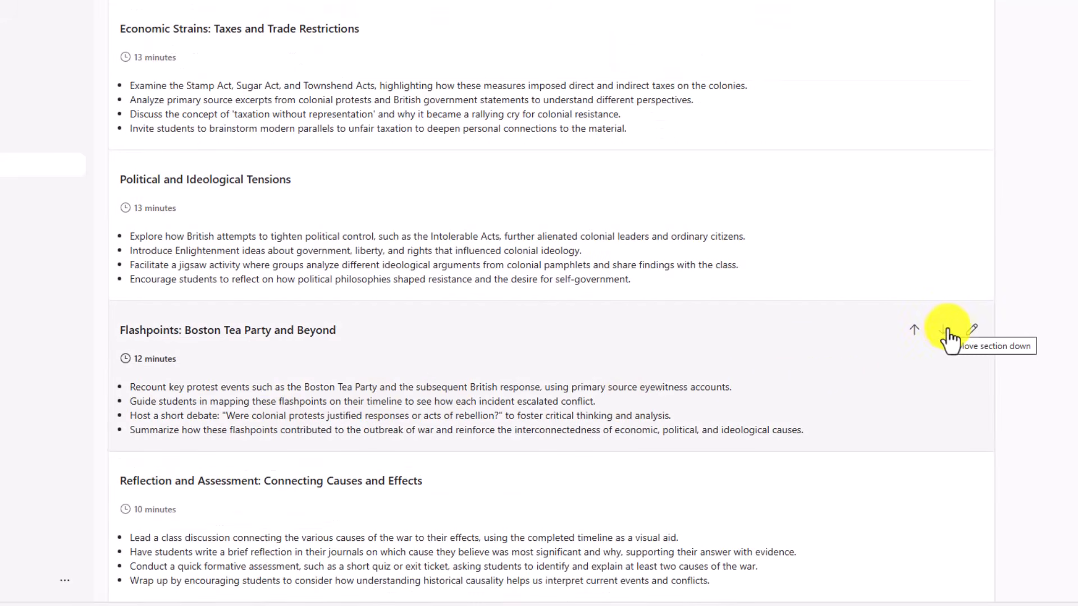
left_click(914, 332)
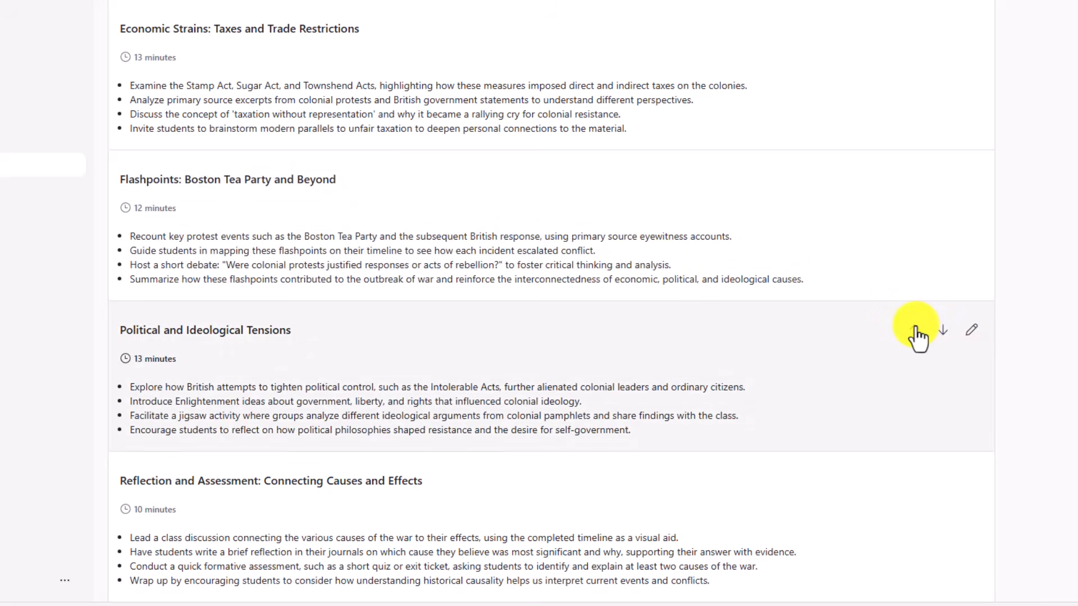
scroll(359, 354, "down", 2)
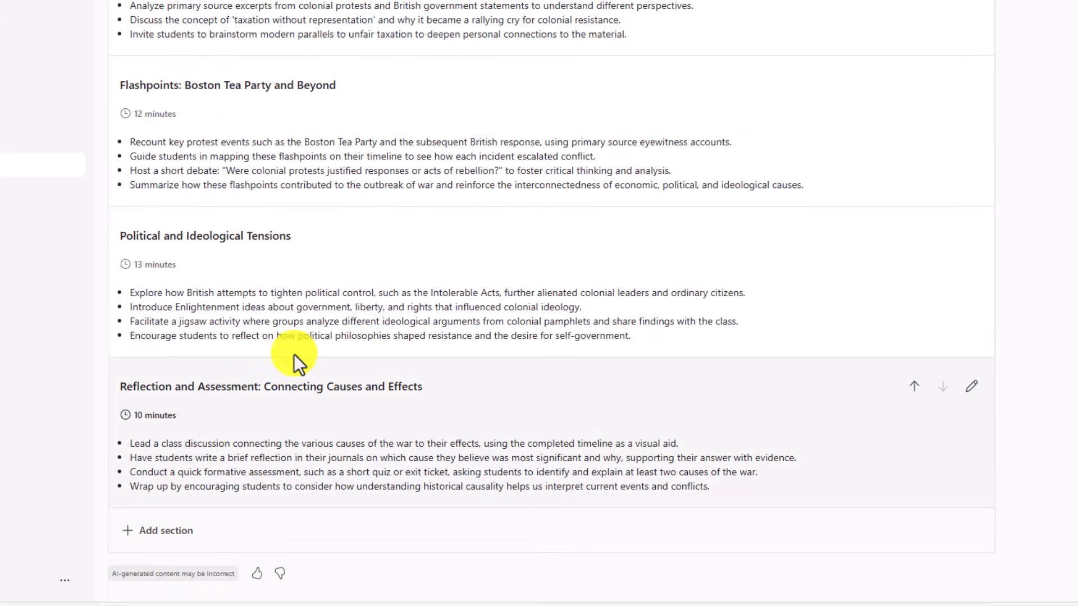
left_click(190, 534)
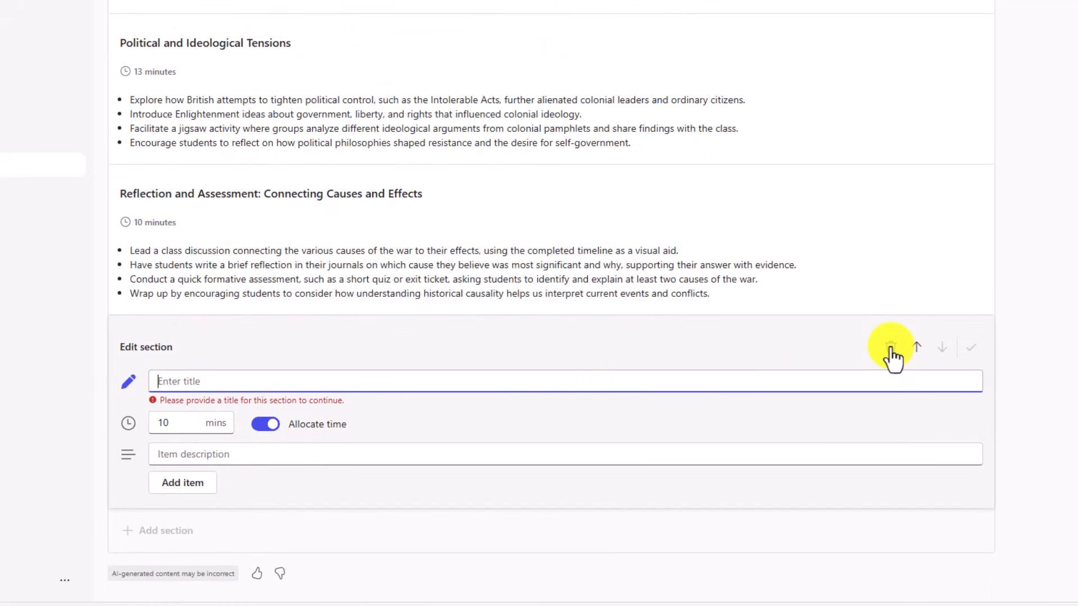
left_click(891, 348)
Step: Prepare an AI enhancement with the suggestion "Add a student-created political cartoon activity." and Concise length, checking the tone and language options without changing them
scroll(943, 287, "up", 10)
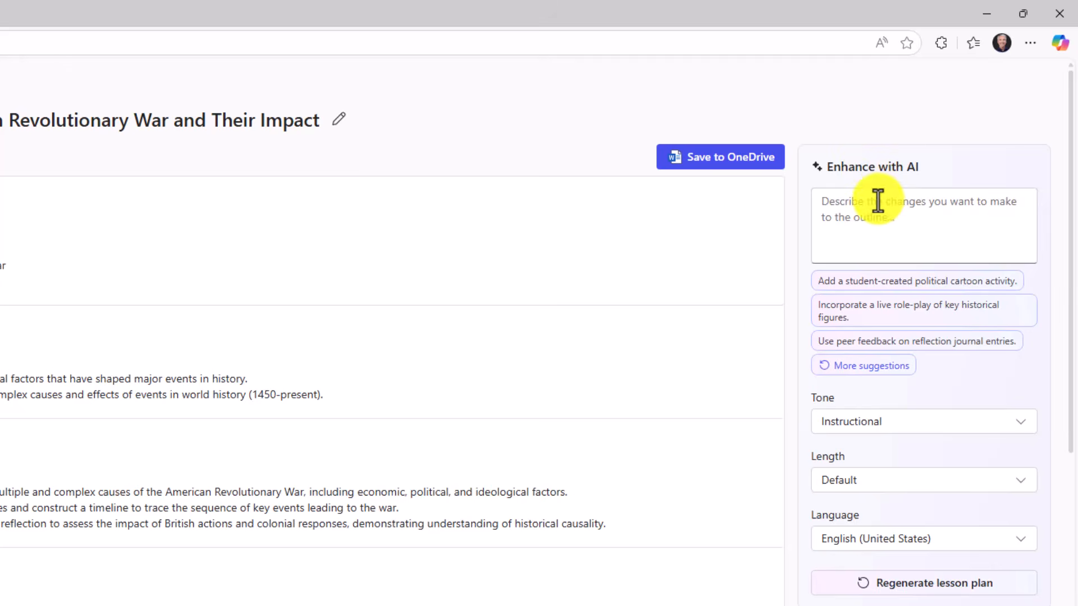
left_click(902, 281)
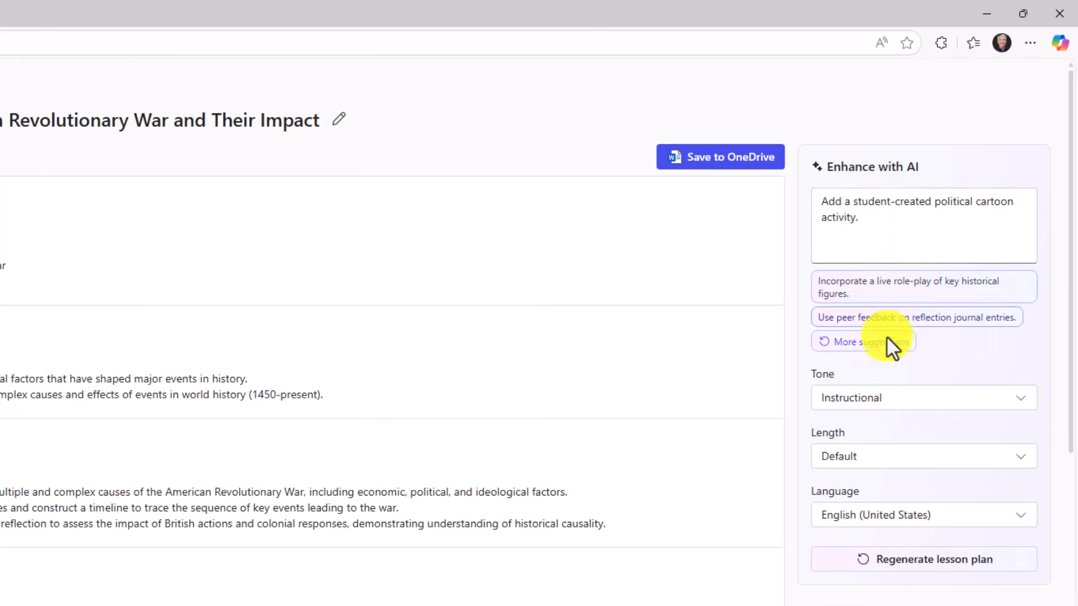
left_click(889, 399)
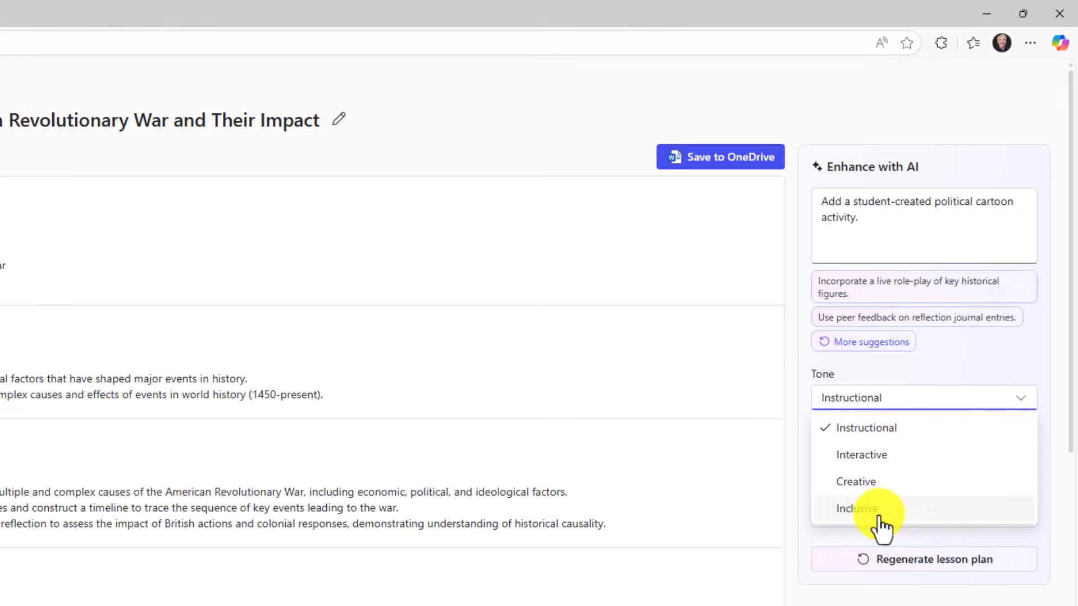
left_click(945, 359)
left_click(942, 465)
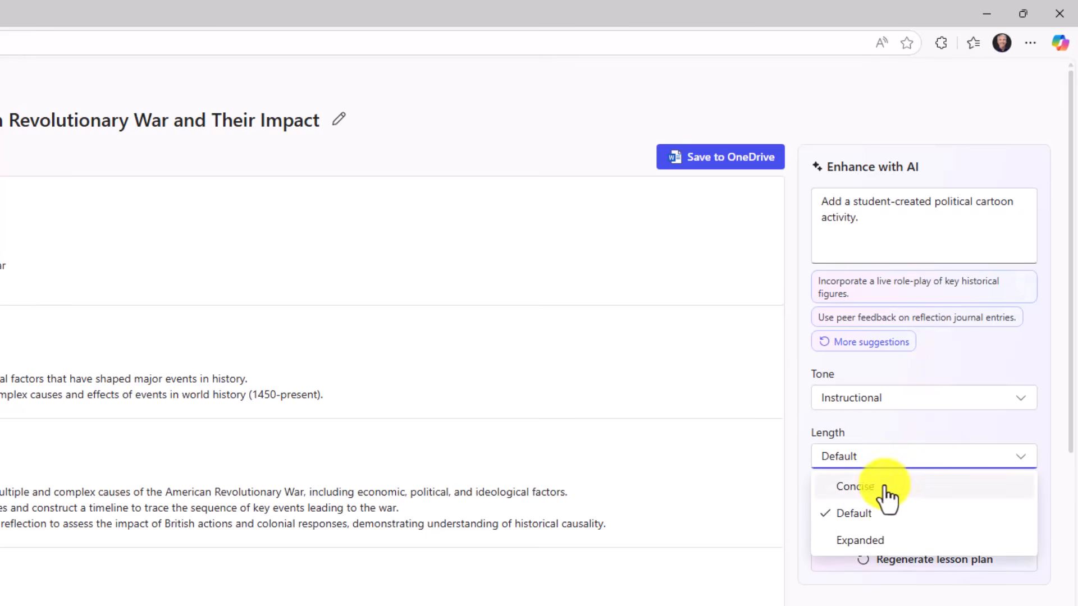
left_click(863, 490)
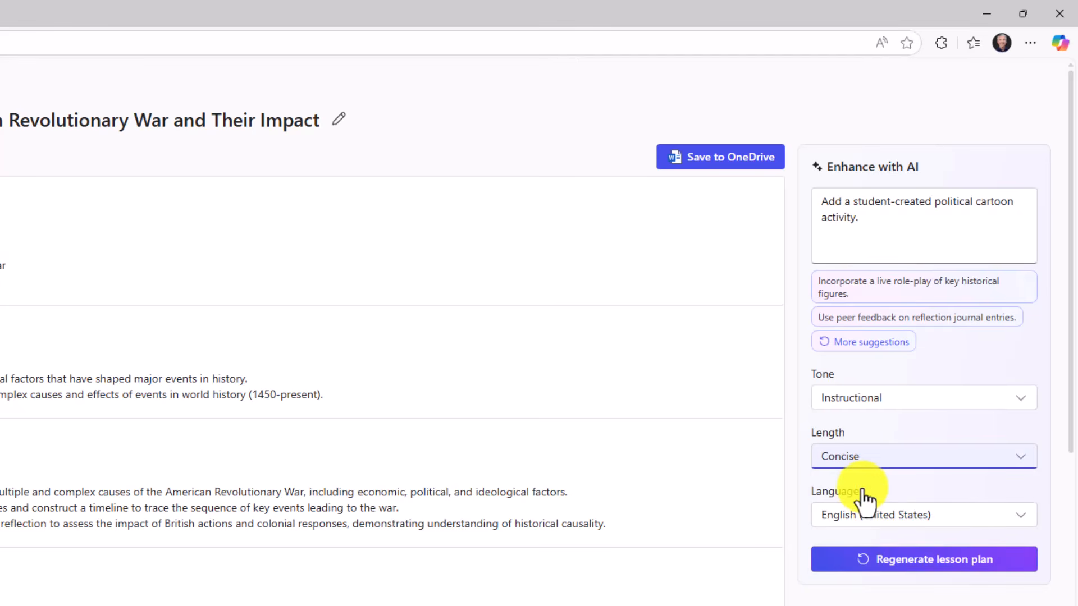
left_click(975, 525)
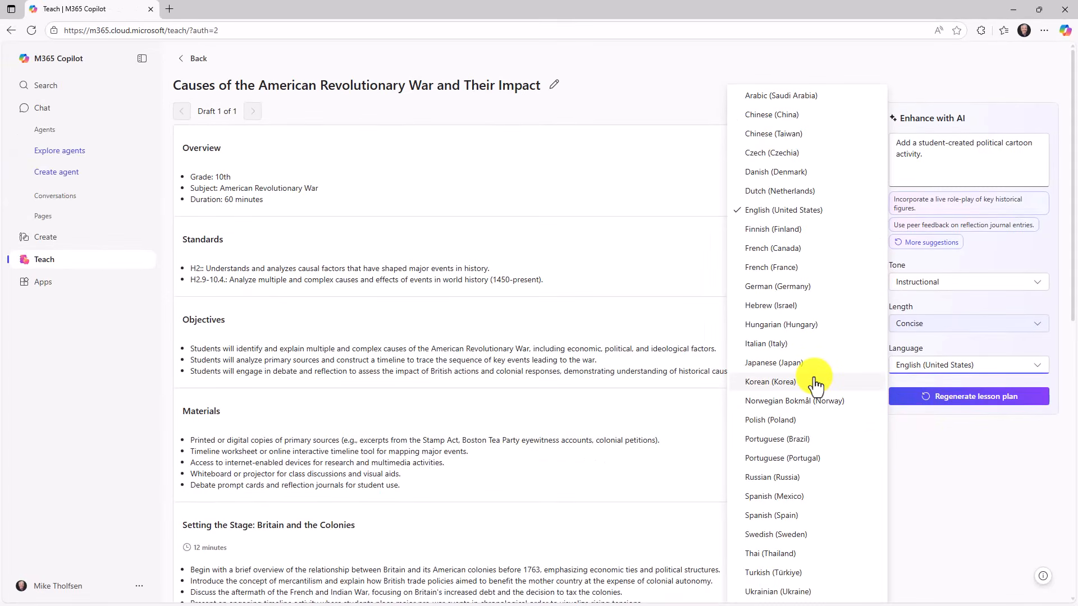
left_click(945, 459)
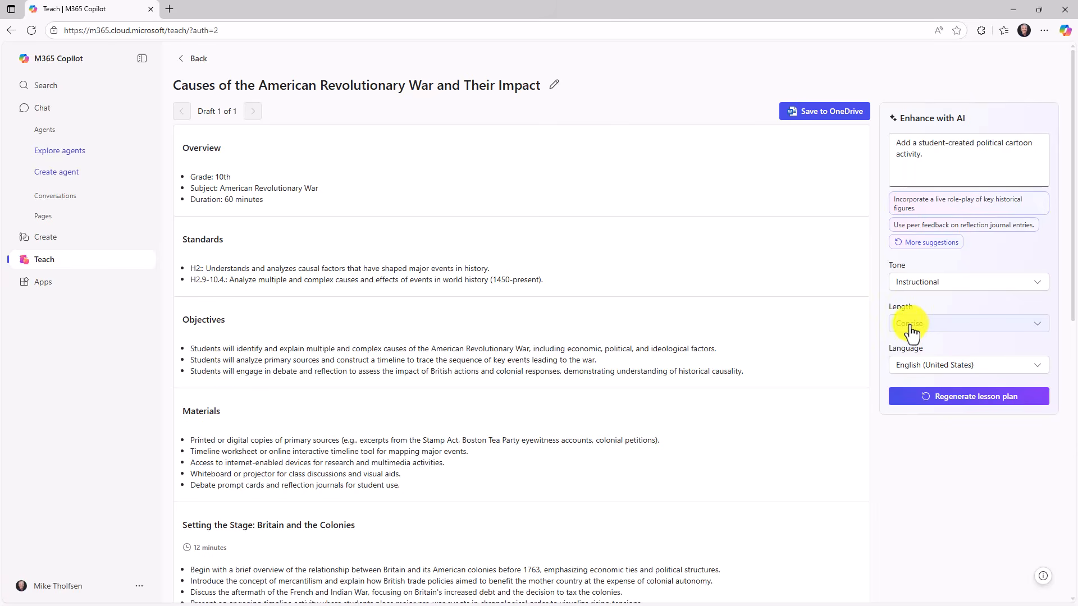
Step: Regenerate the lesson plan, overriding the manual edits, and compare both drafts, examining the political cartoon assignment in the new one
left_click(966, 395)
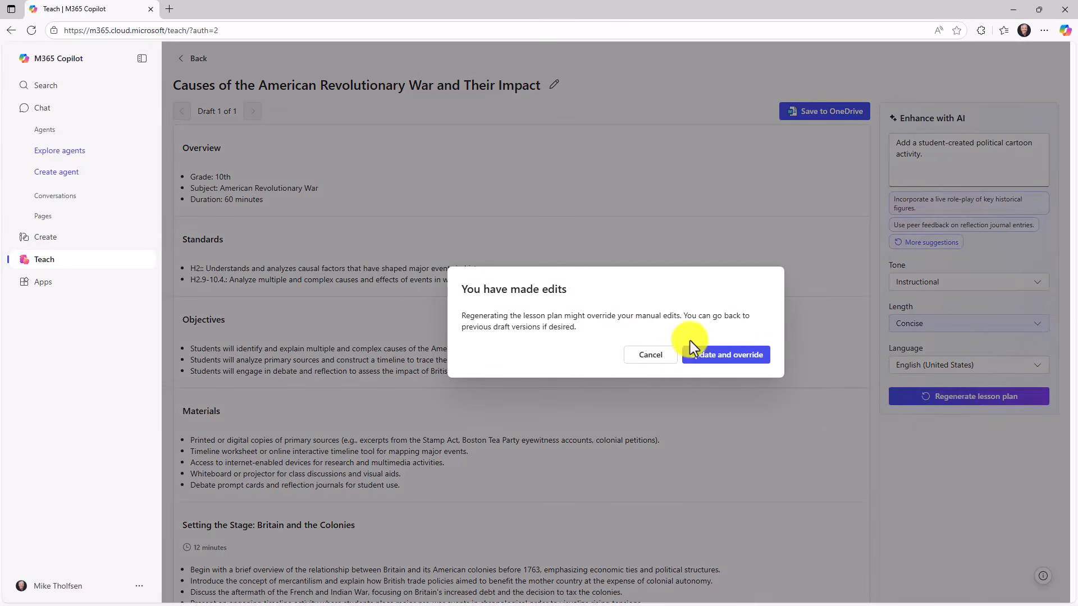
left_click(713, 358)
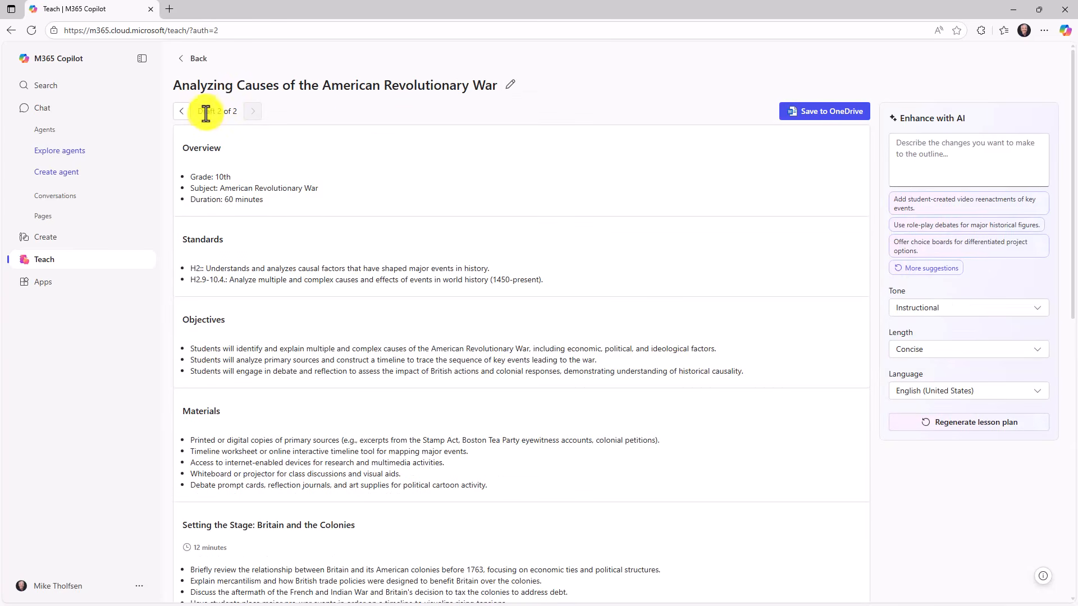
left_click(182, 114)
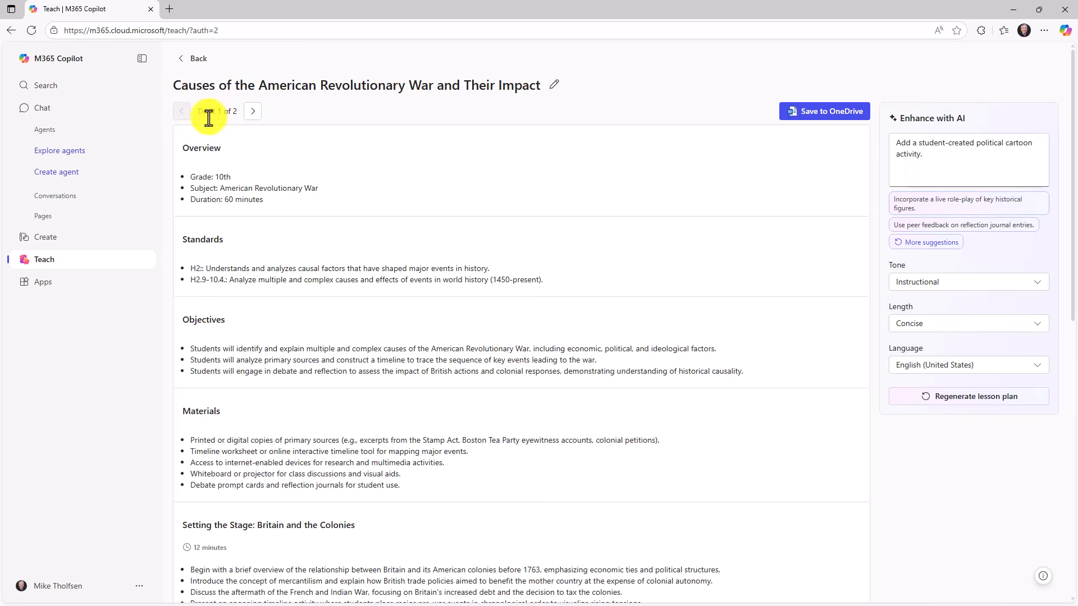
left_click(252, 112)
scroll(324, 321, "down", 4)
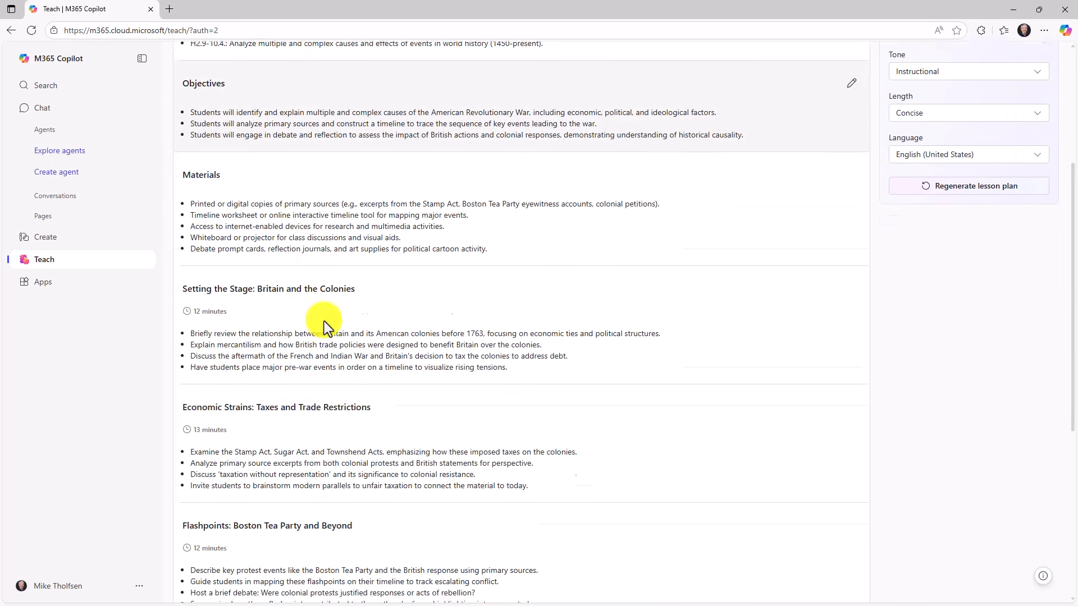
scroll(336, 320, "down", 6)
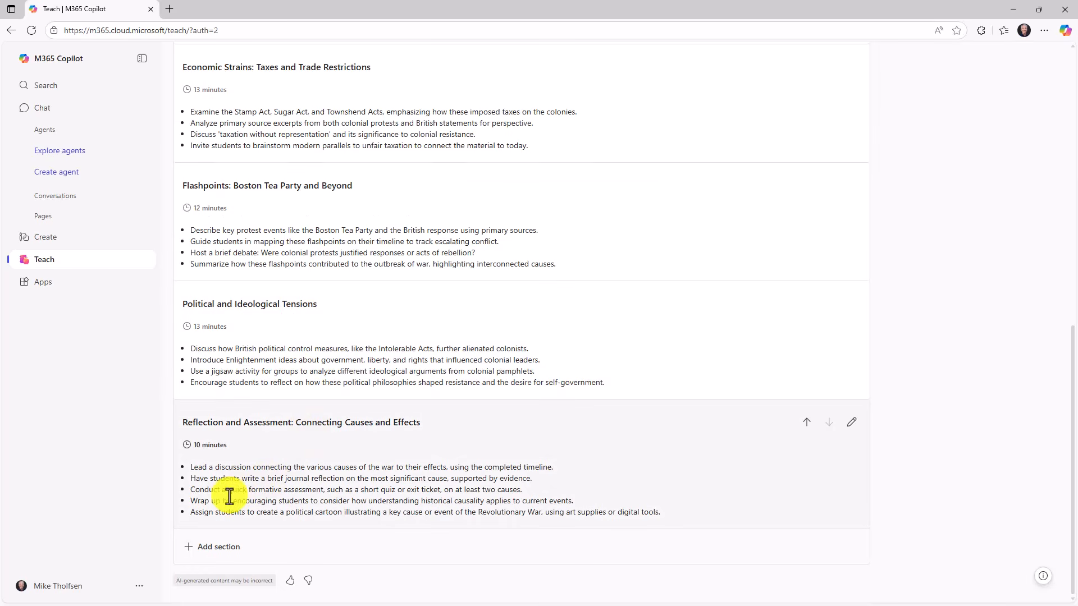
left_click_drag(189, 514, 464, 520)
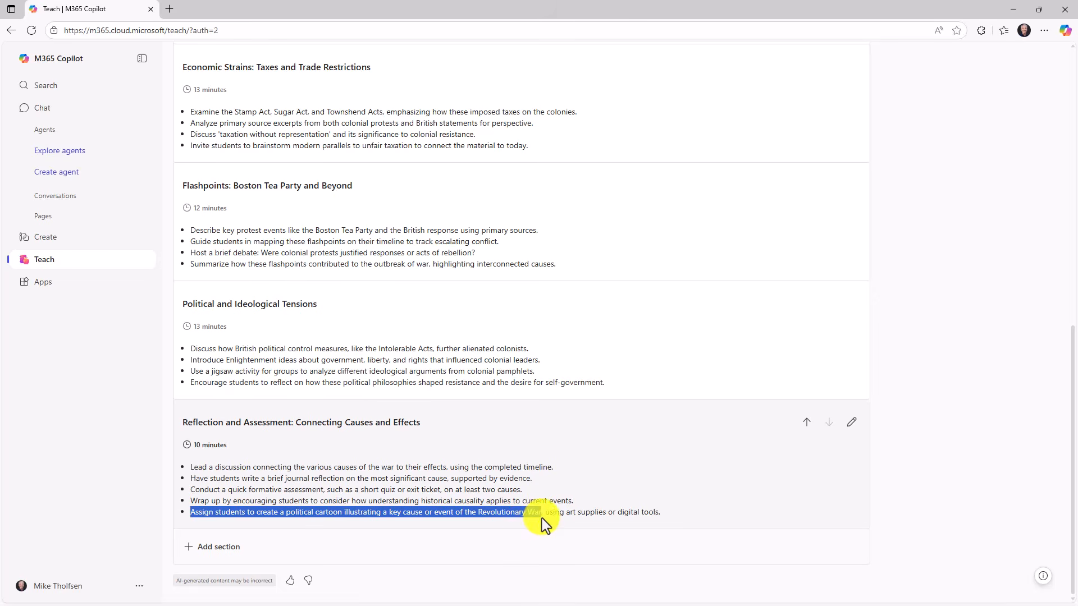
scroll(678, 412, "up", 10)
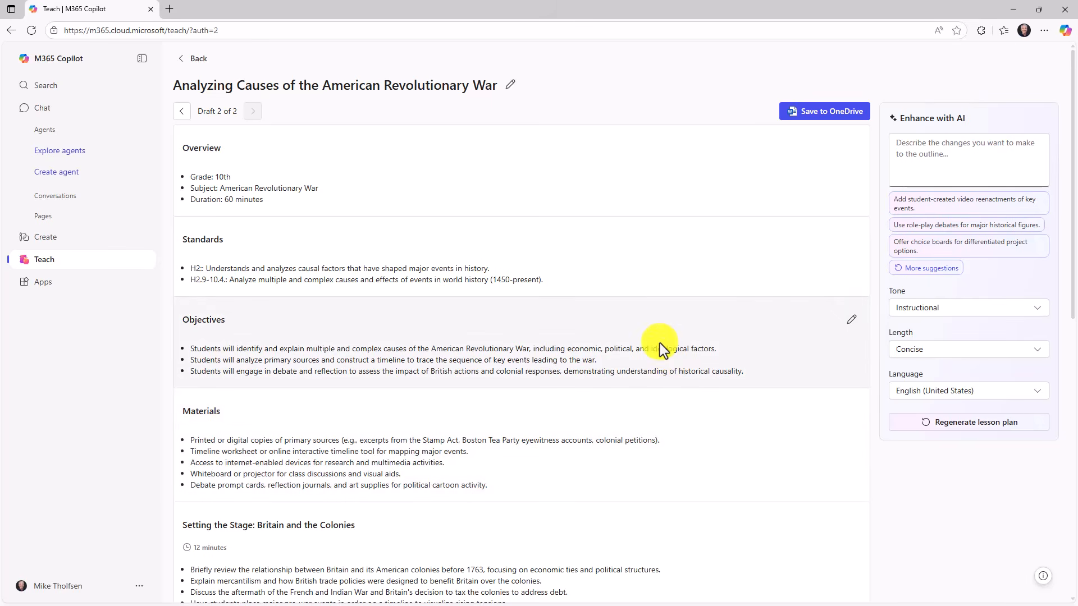
Step: Save the regenerated lesson plan to the top level of OneDrive, checking the Documents folder and the available sites as alternative locations
left_click(818, 112)
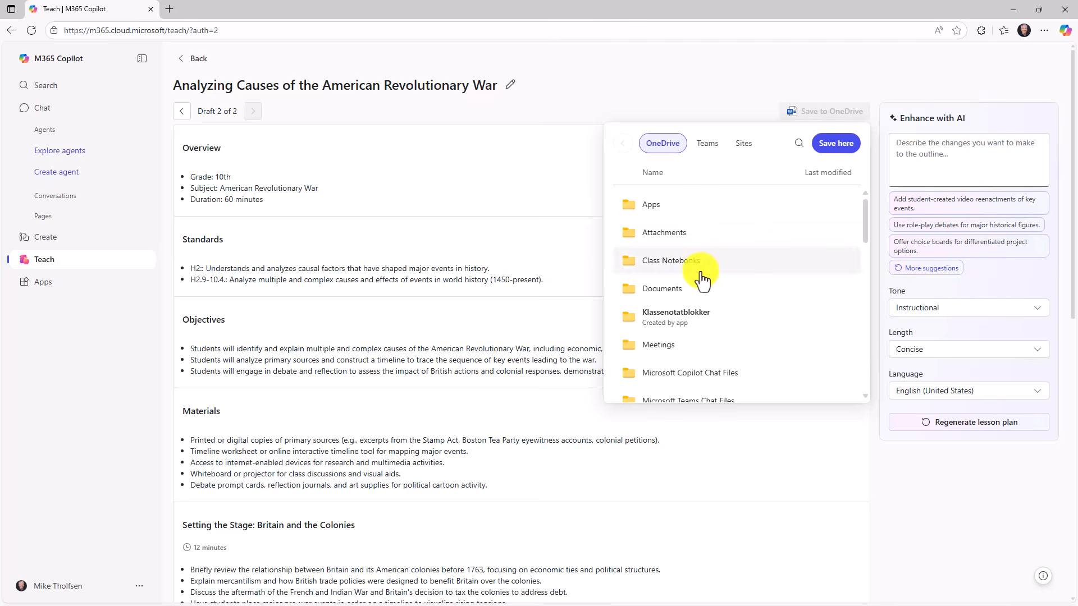
left_click(664, 288)
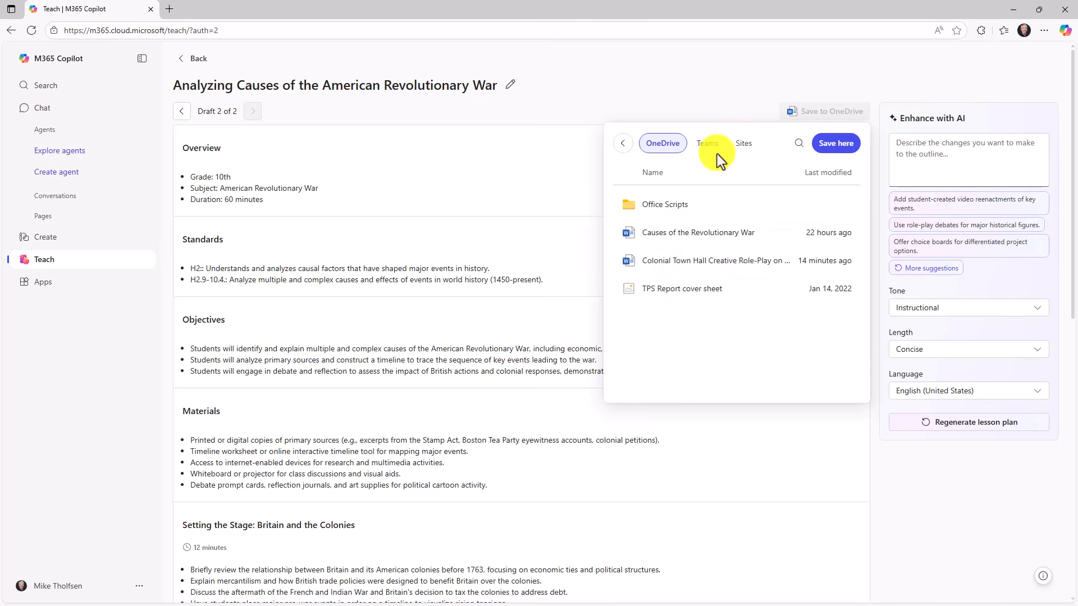
left_click(742, 149)
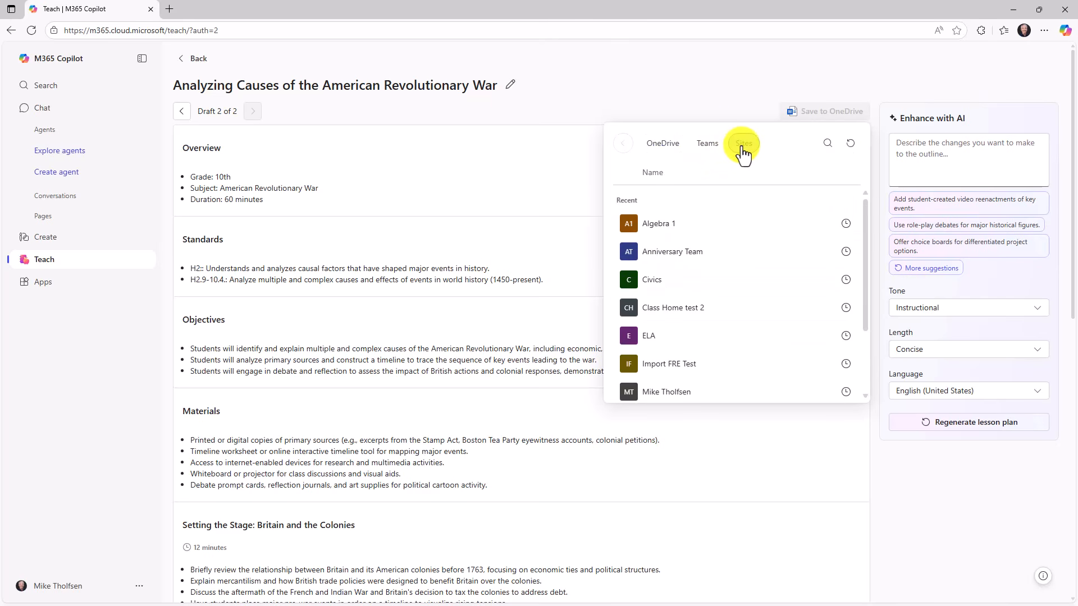
left_click(654, 149)
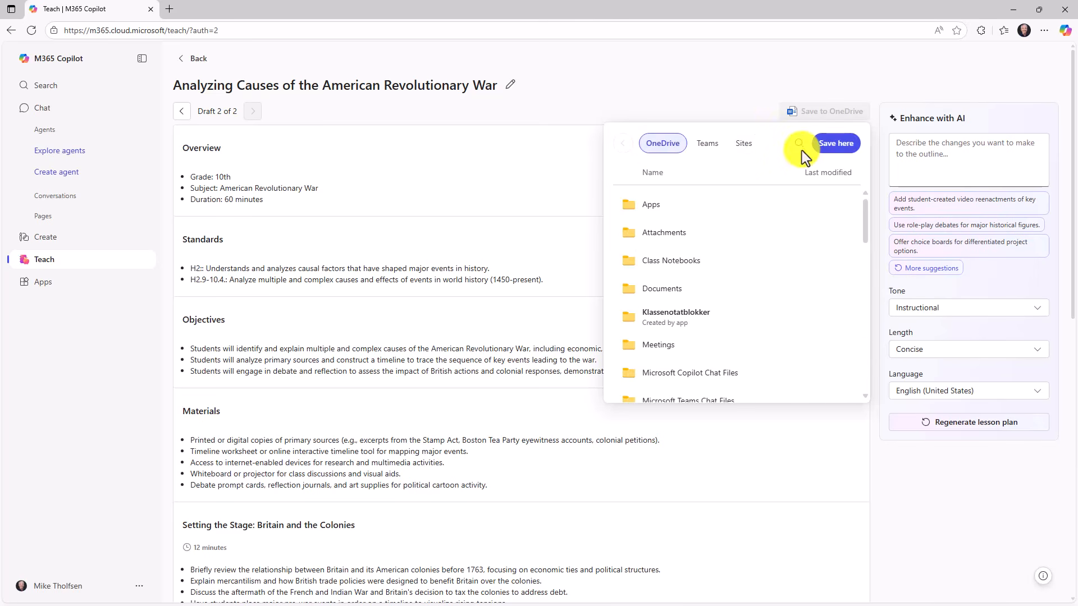
left_click(842, 146)
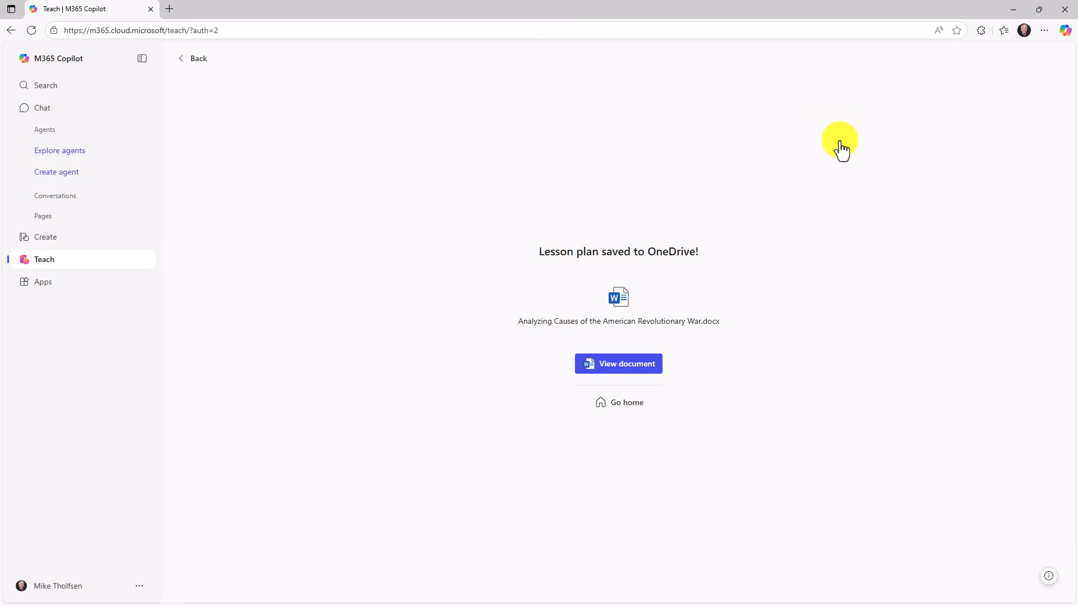
Step: Open the saved lesson plan in Word and review it through to the Reflection and Assessment section
left_click(623, 366)
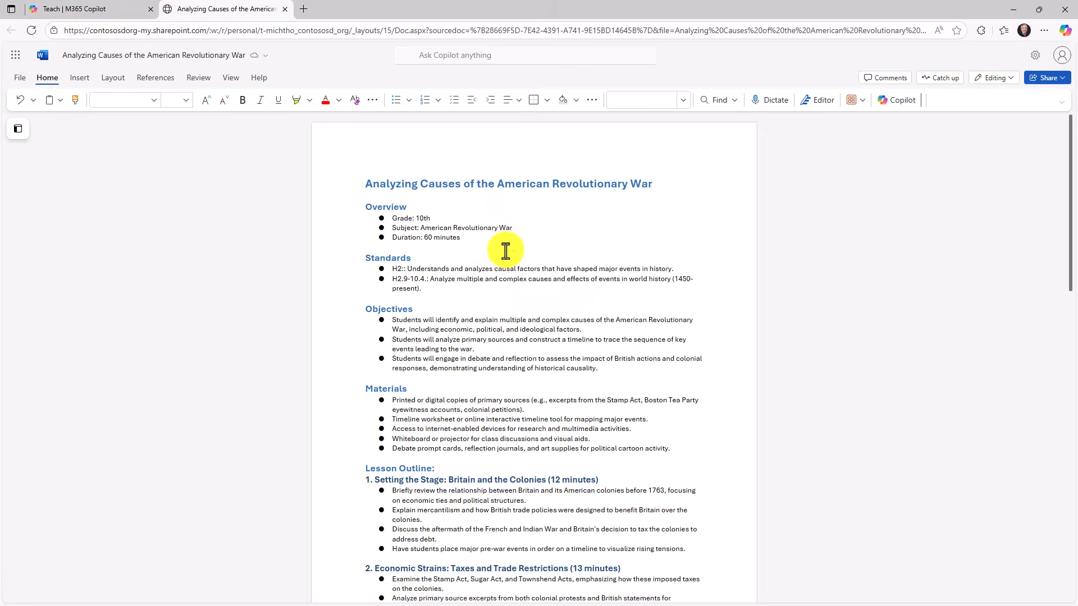
scroll(526, 328, "down", 4)
scroll(526, 330, "down", 10)
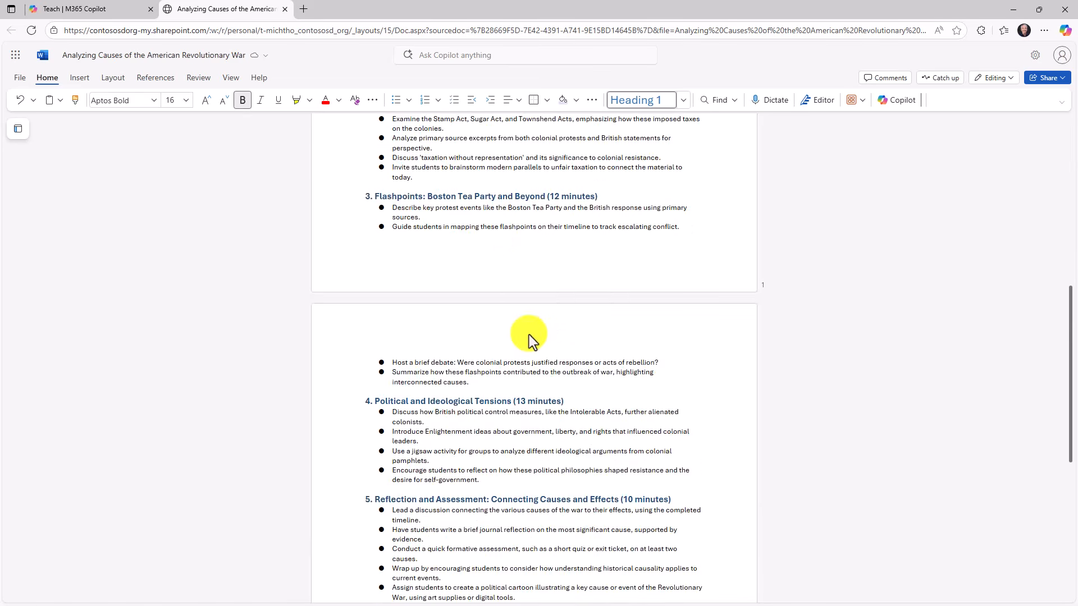
scroll(527, 334, "up", 5)
scroll(525, 331, "up", 10)
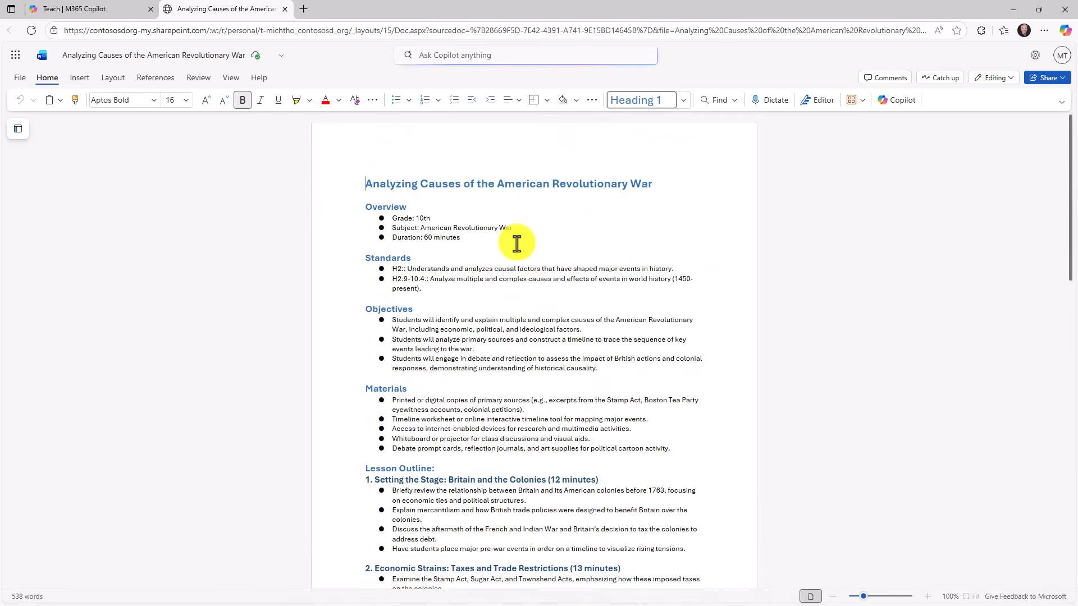
Step: Return to the Teach home page and start a new rubric from the homework and assessment tools
left_click(110, 9)
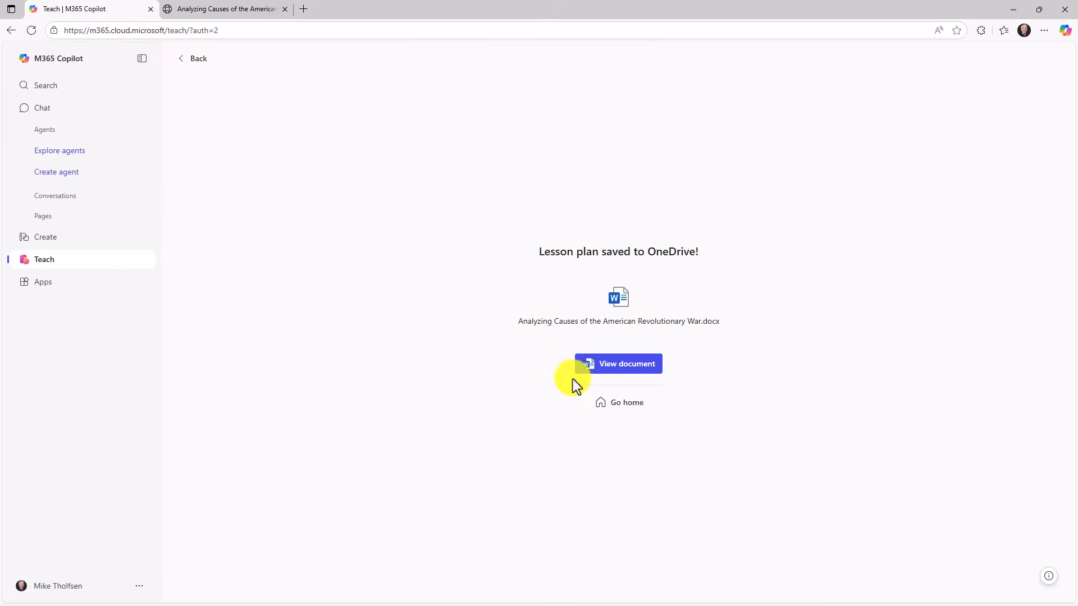
left_click(624, 405)
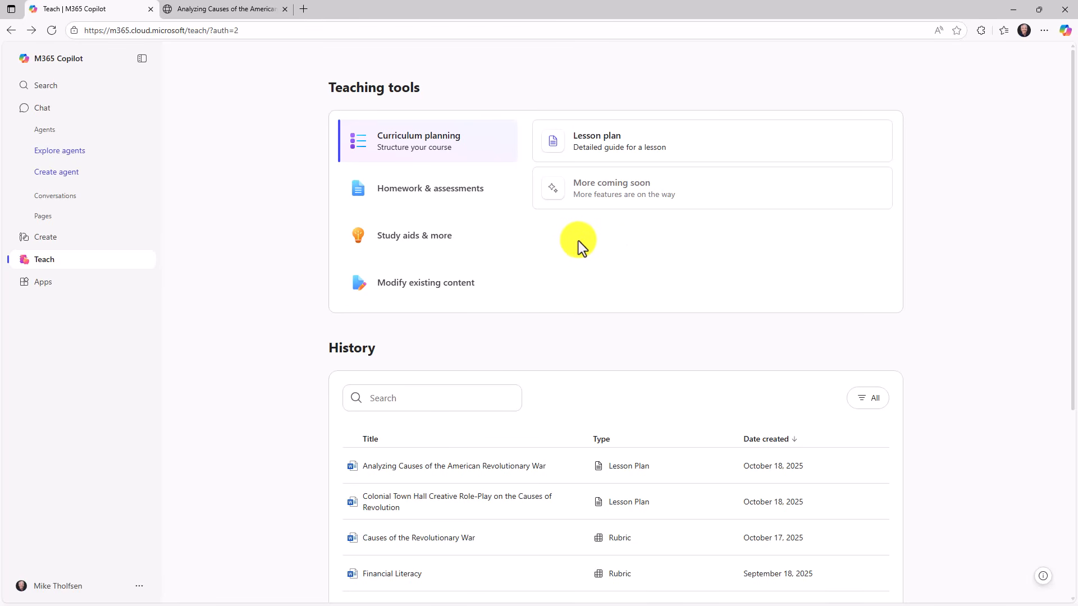
left_click(440, 196)
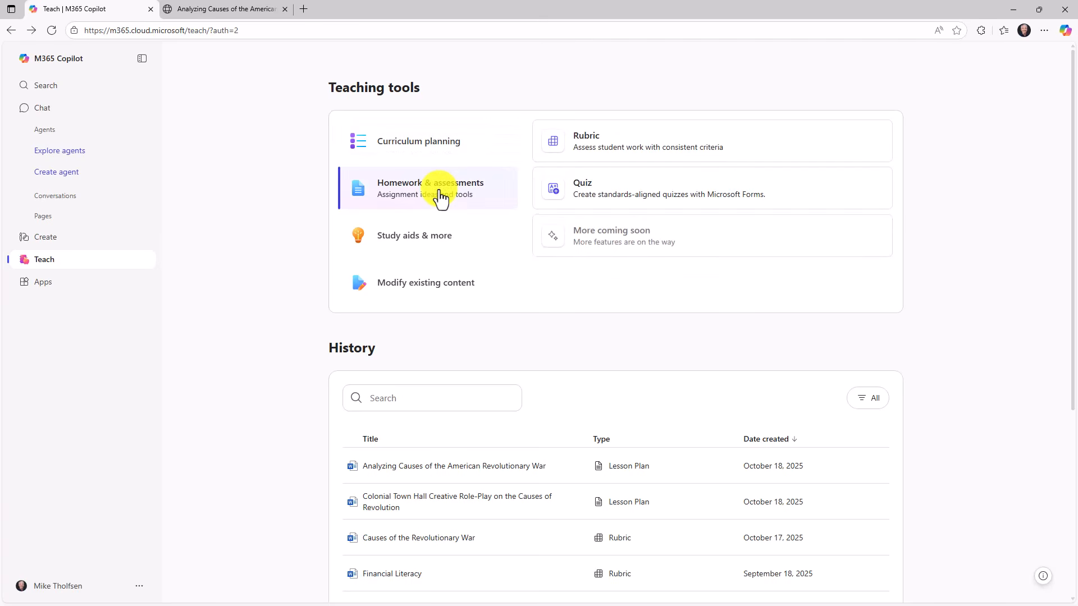
left_click(688, 147)
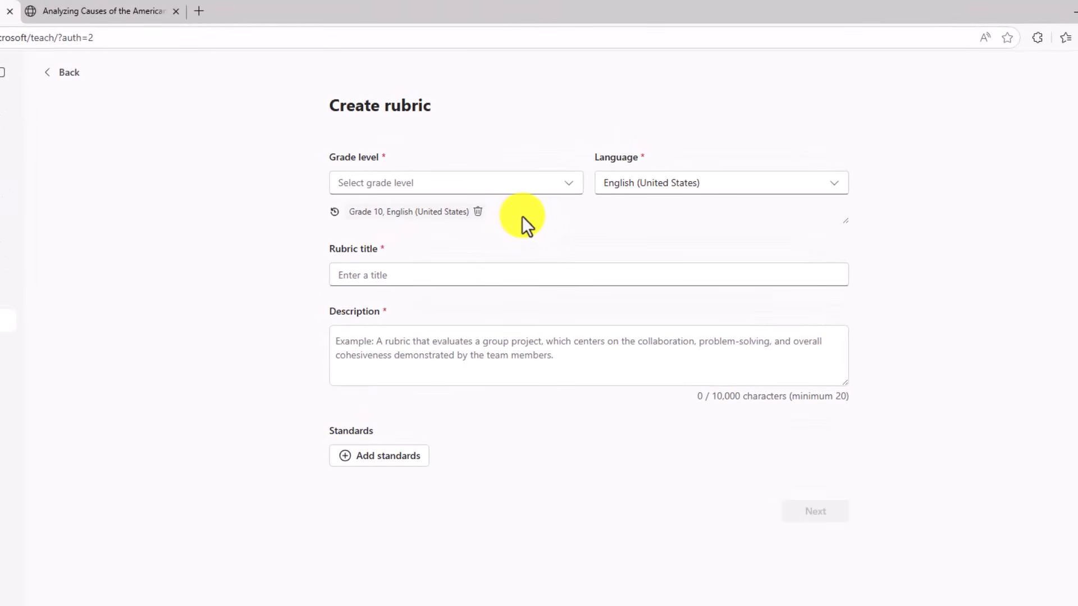
Step: Fill in the rubric for Grade 10, titled "Causes of the American Revolutionary War", describing a group project on British taxes, trade restrictions, political control and colonial resistance
left_click(536, 185)
left_click(405, 447)
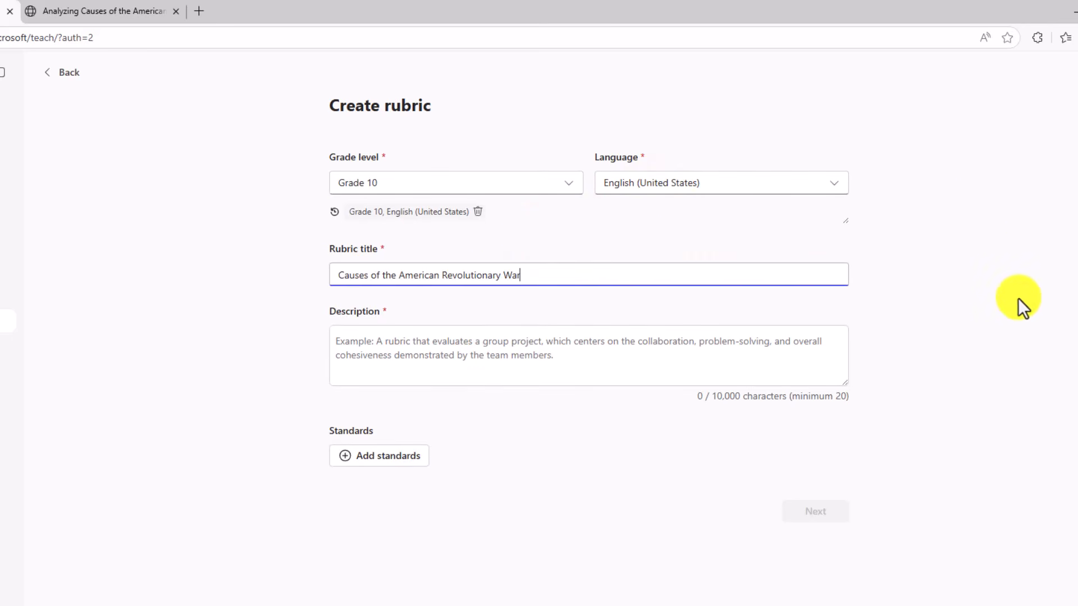
left_click(448, 351)
type("A group project on how British taxes, trade restrictions, and political control led to growing colonial resistance.")
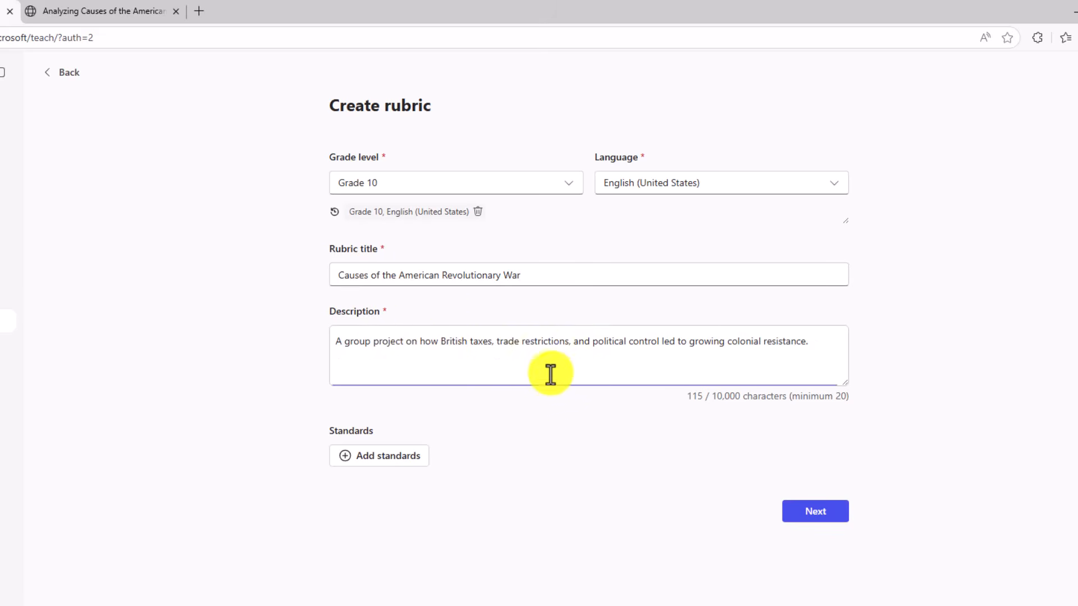
Step: Add the Washington State Grade 10 History standard H3 and its Enduring Understanding to the rubric, and continue to the scale and criteria
left_click(379, 455)
left_click(305, 387)
left_click(321, 386)
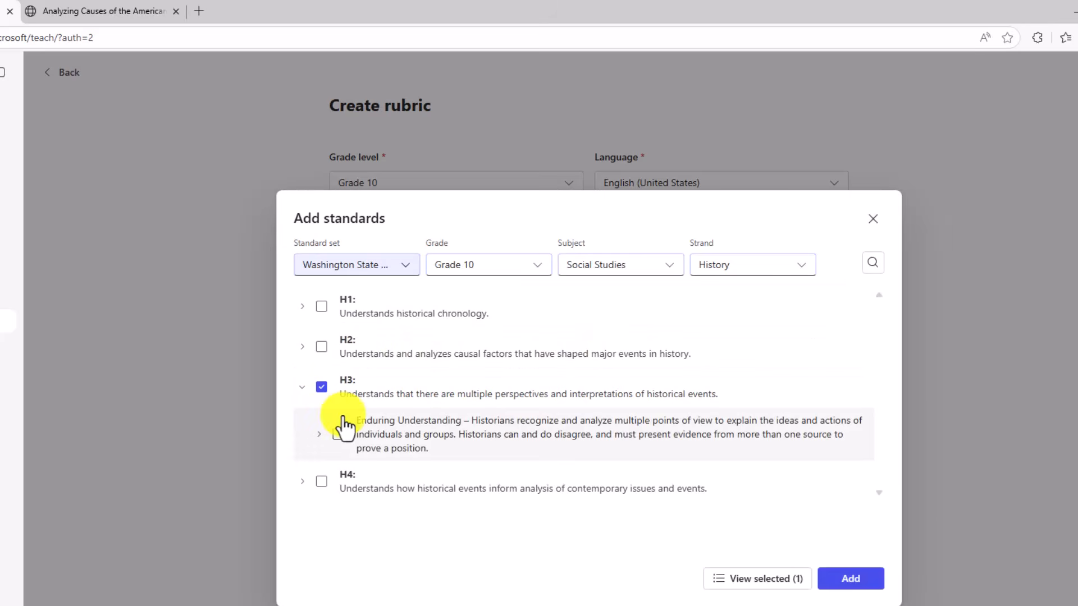
left_click(338, 434)
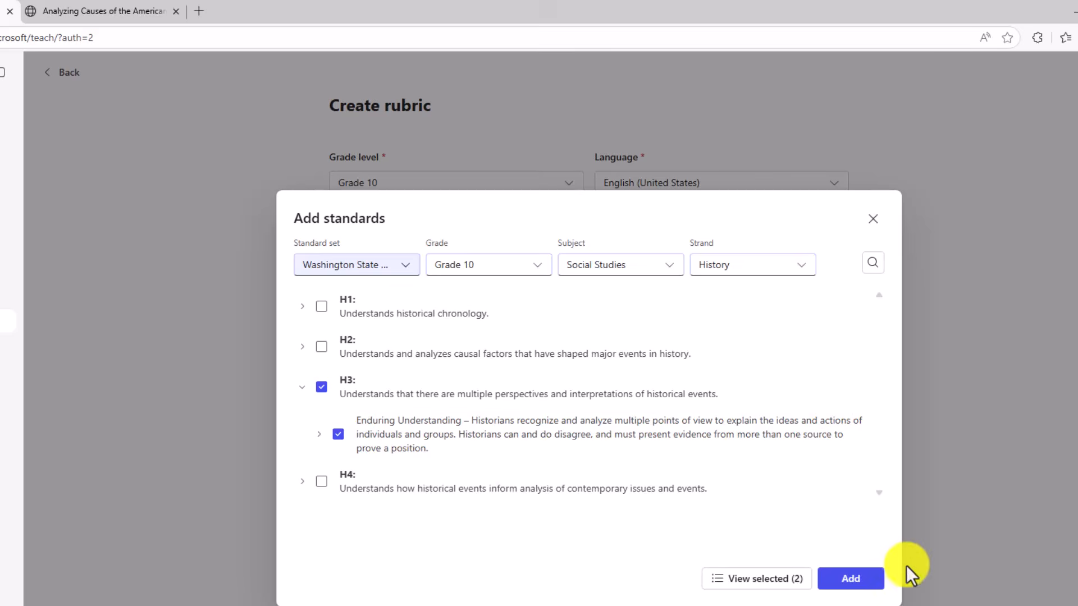
left_click(844, 581)
left_click(818, 573)
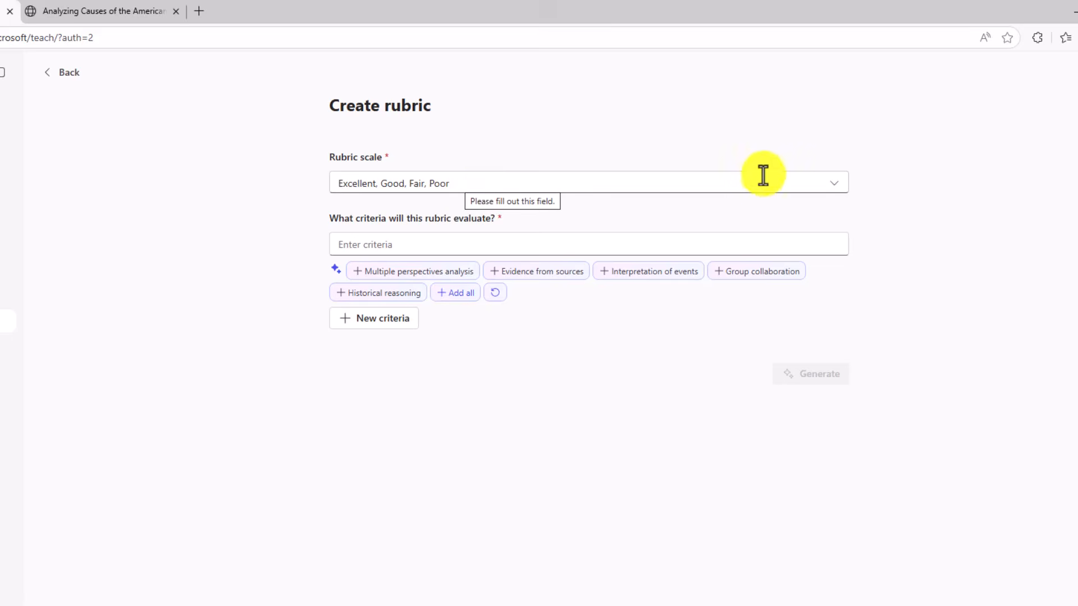
Step: Keep the Excellent, Good, Fair, Poor scale and generate the rubric with Multiple perspectives analysis, Group collaboration, Historical reasoning and Interpretation of events as criteria
left_click(832, 190)
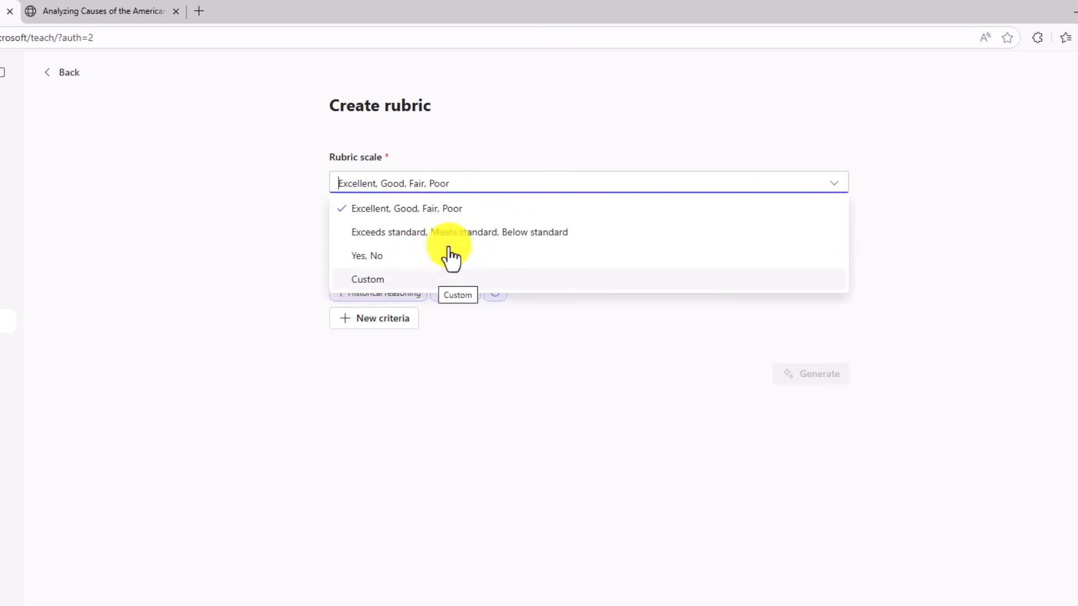
left_click(513, 132)
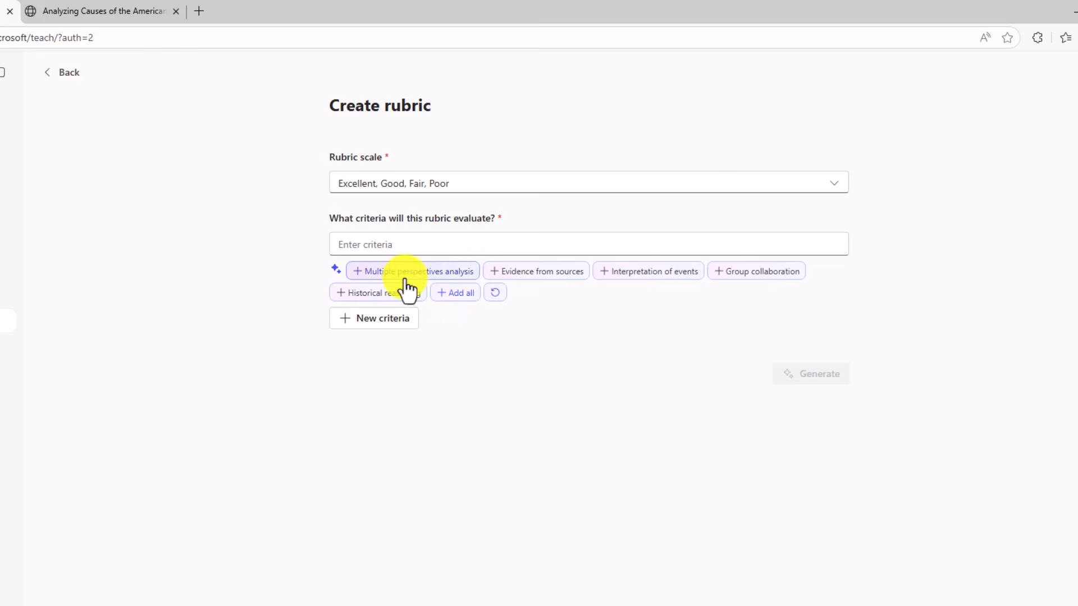
left_click(440, 275)
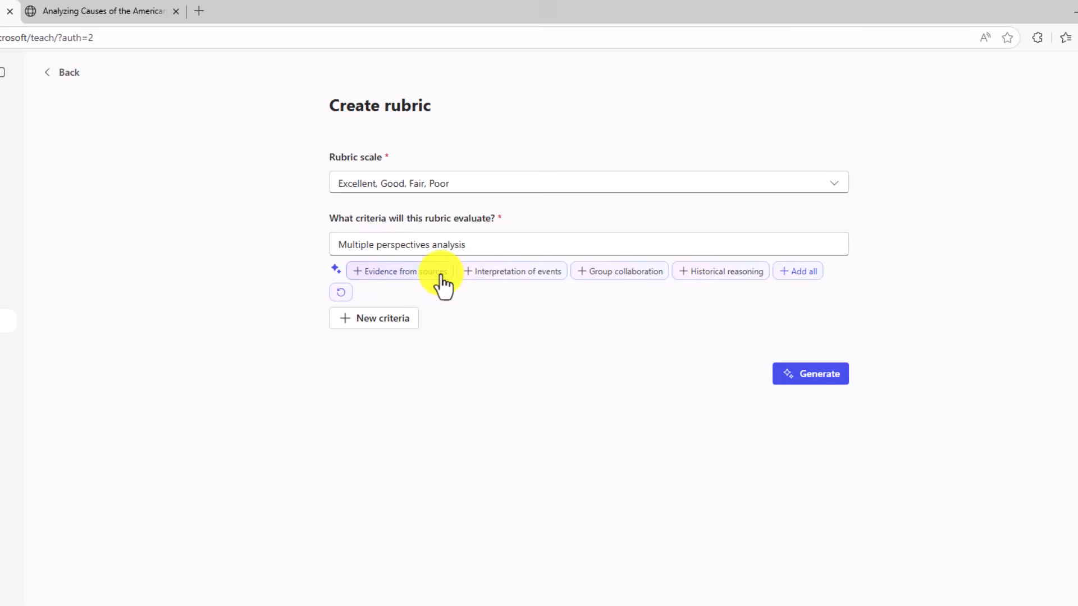
left_click(610, 275)
left_click(617, 301)
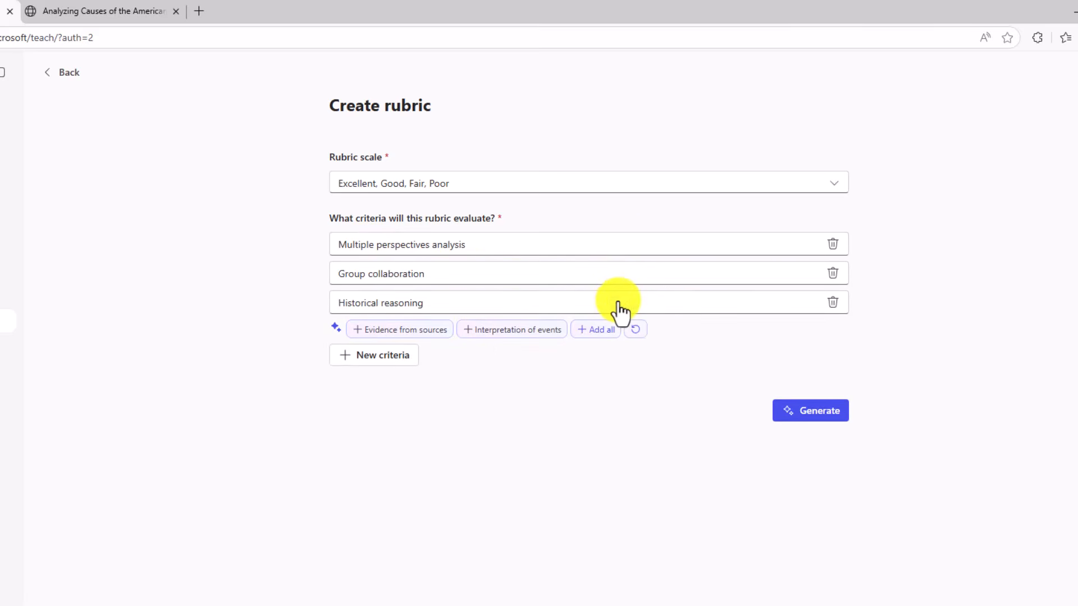
left_click(371, 360)
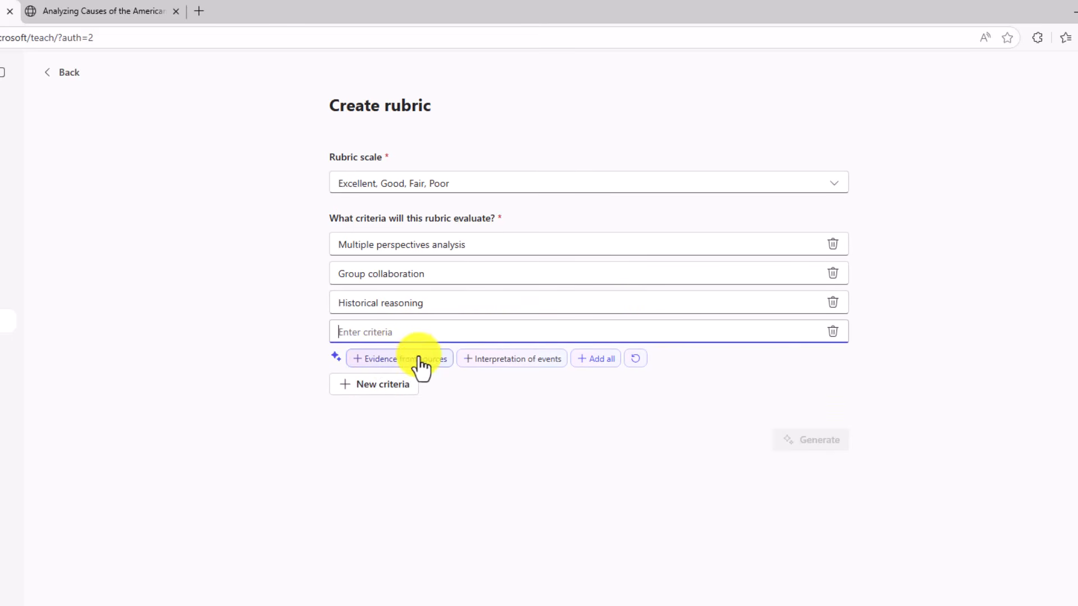
left_click(520, 369)
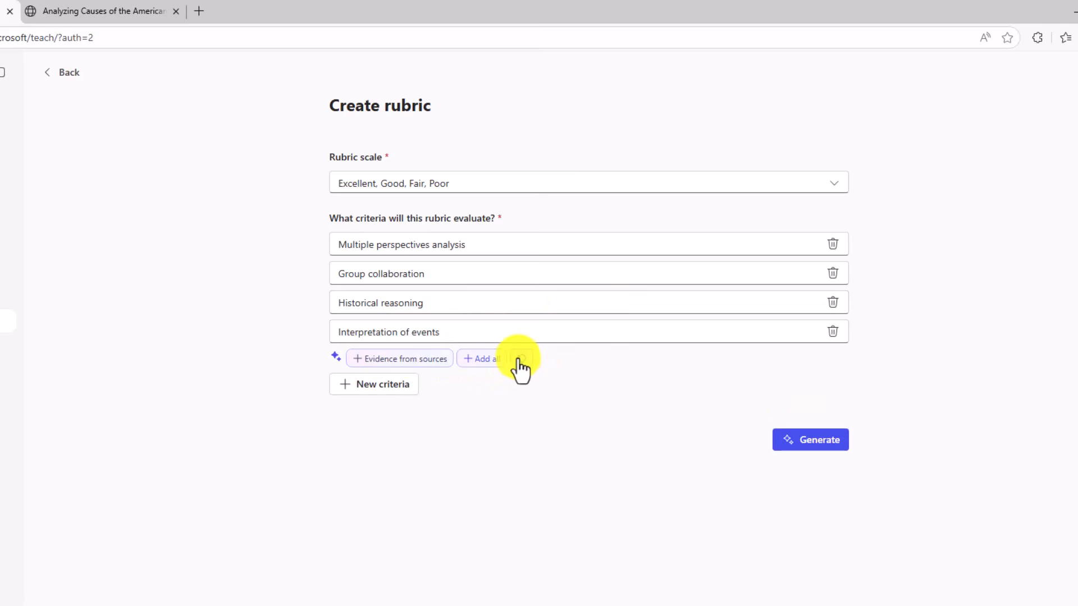
left_click(810, 441)
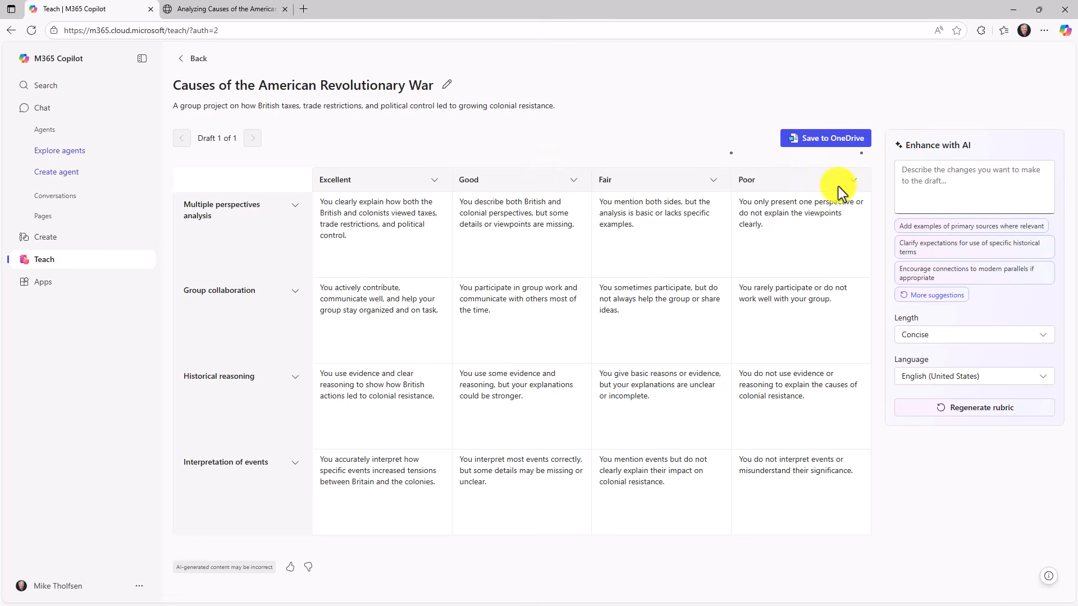
Step: Prepare an AI enhancement of the rubric with the suggestion "Add examples of primary sources where relevant" and Concise length
left_click(928, 174)
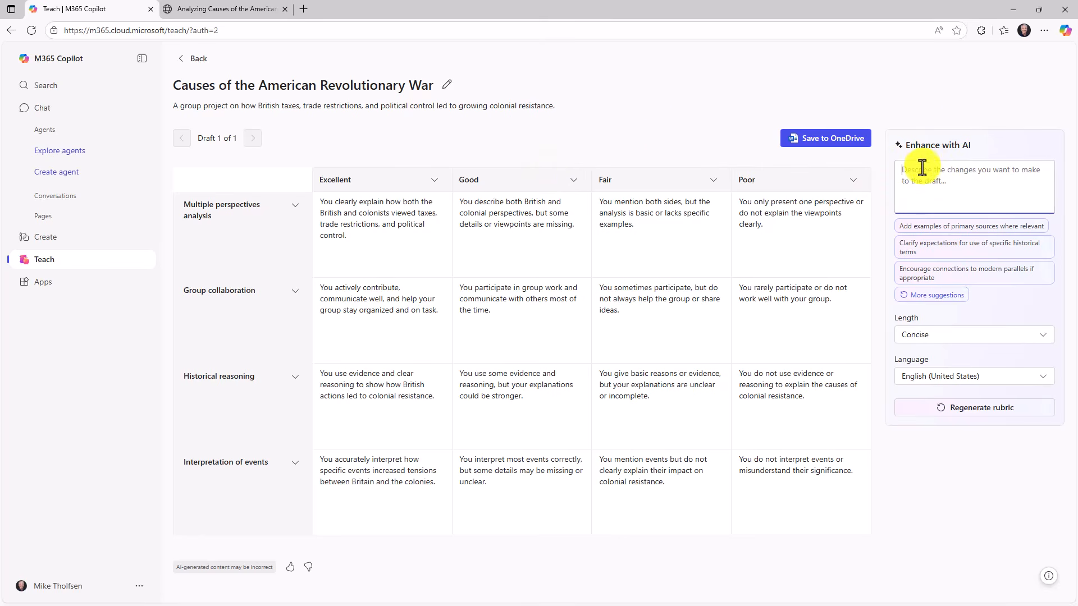
left_click(950, 228)
left_click(954, 319)
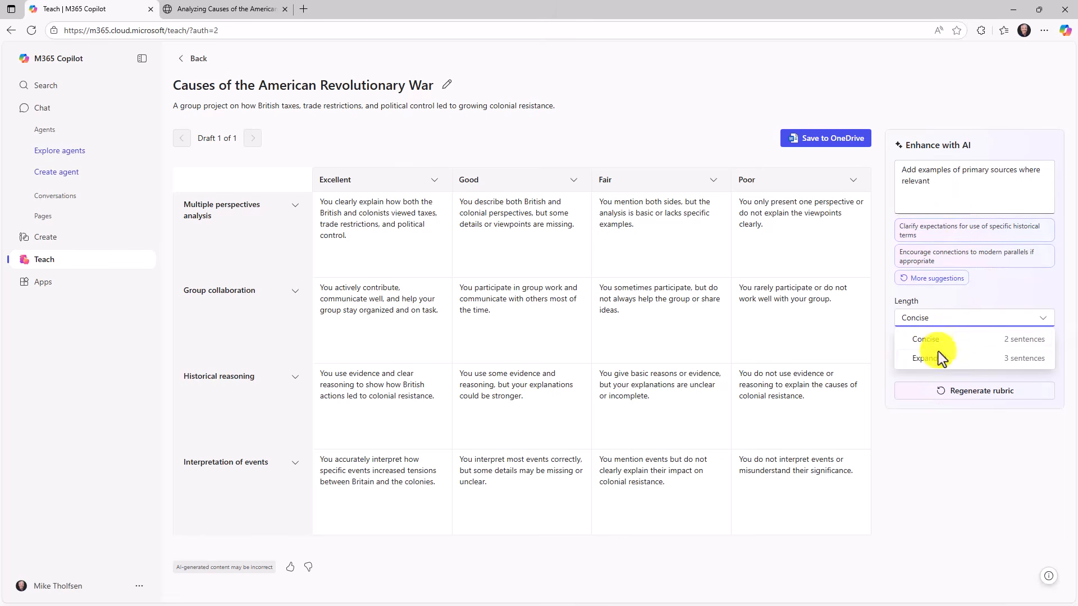
left_click(955, 338)
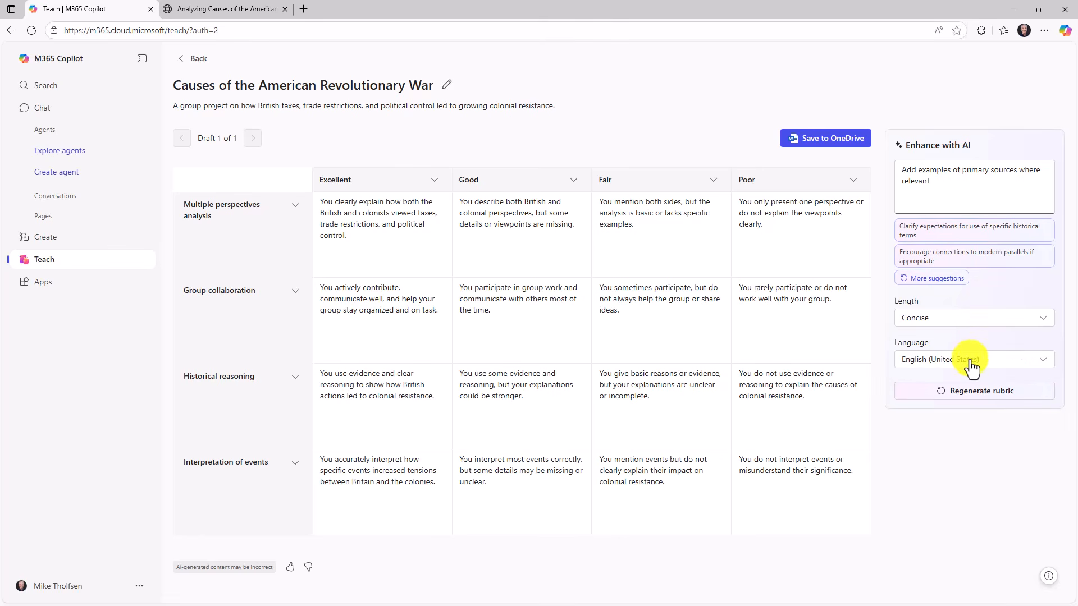
left_click(954, 396)
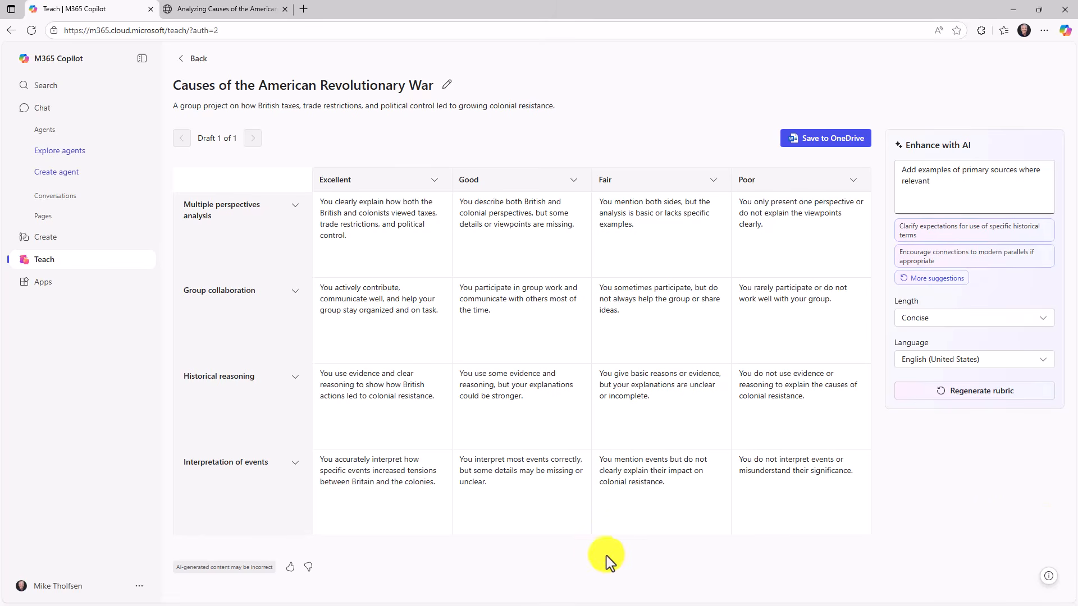
Step: Look over the negative feedback form for the generated rubric and close it without submitting
left_click(308, 568)
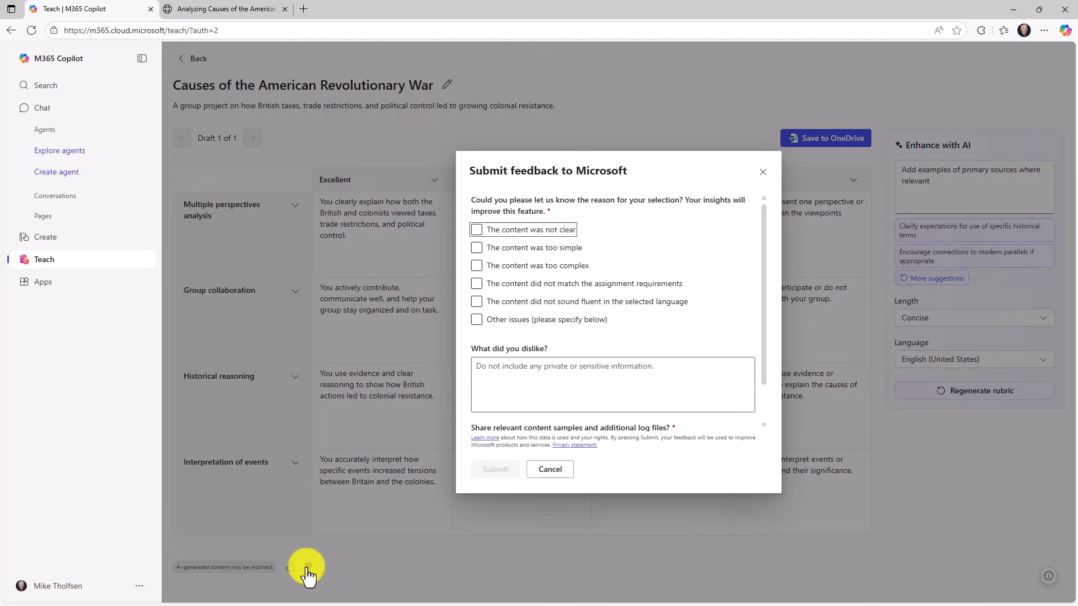
left_click(522, 232)
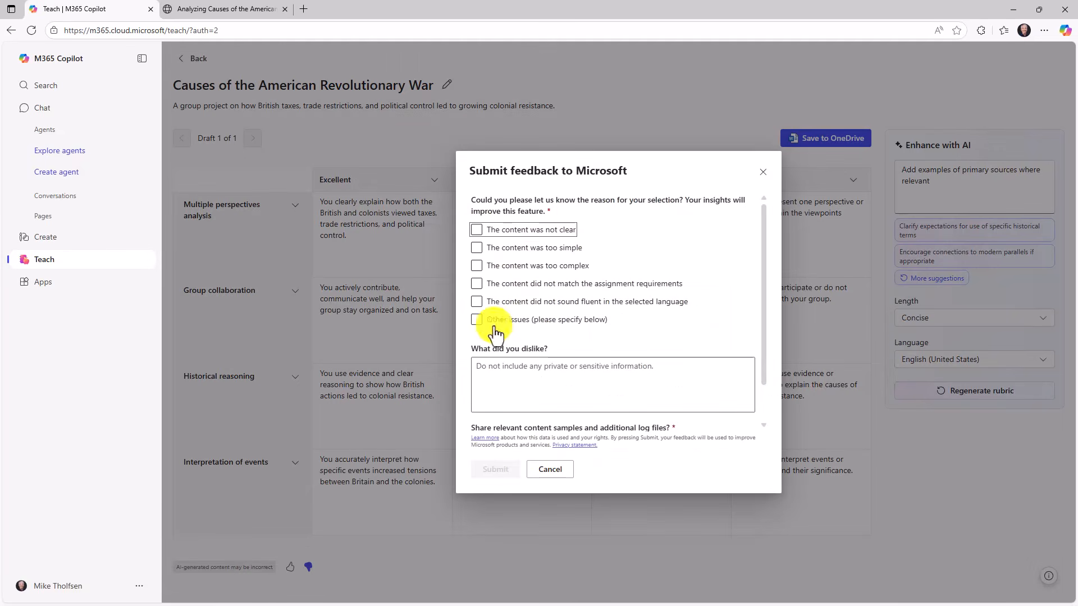
left_click(547, 471)
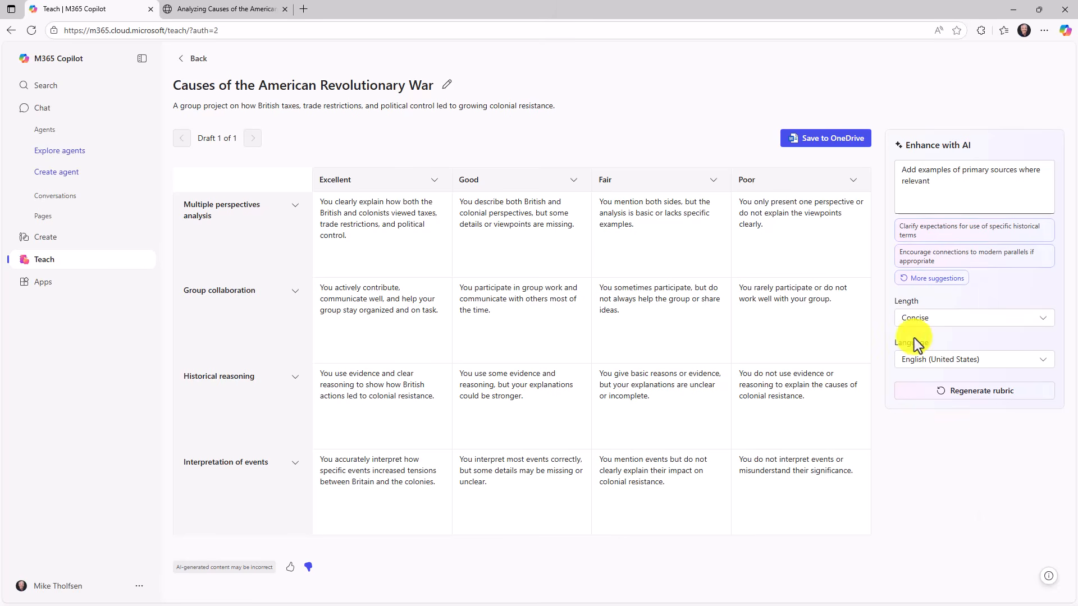
Step: Save the rubric to the Documents folder in OneDrive and open the saved Word document
left_click(823, 144)
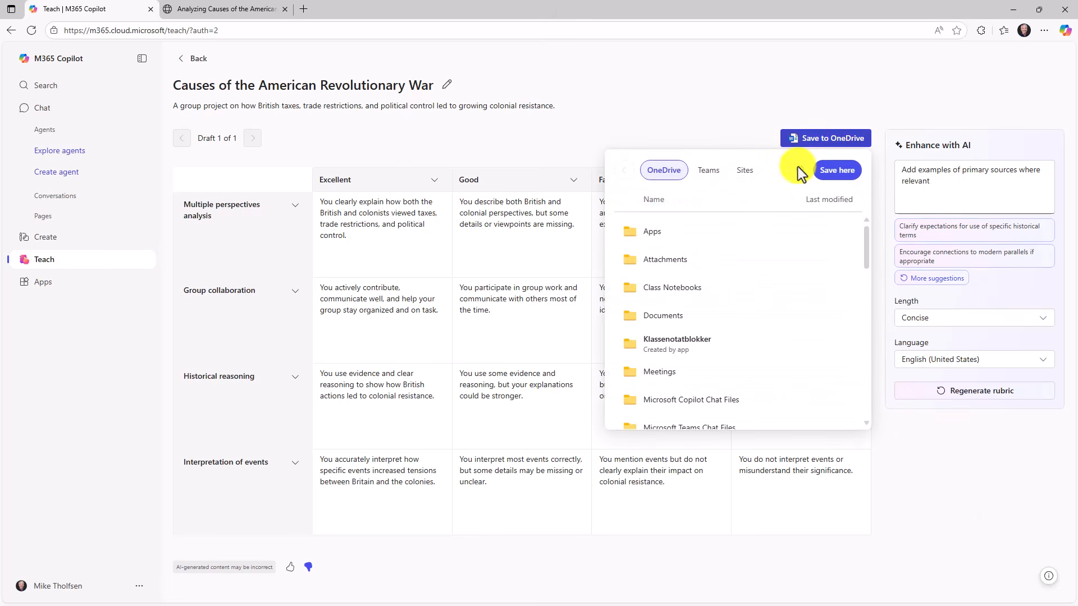
left_click(676, 313)
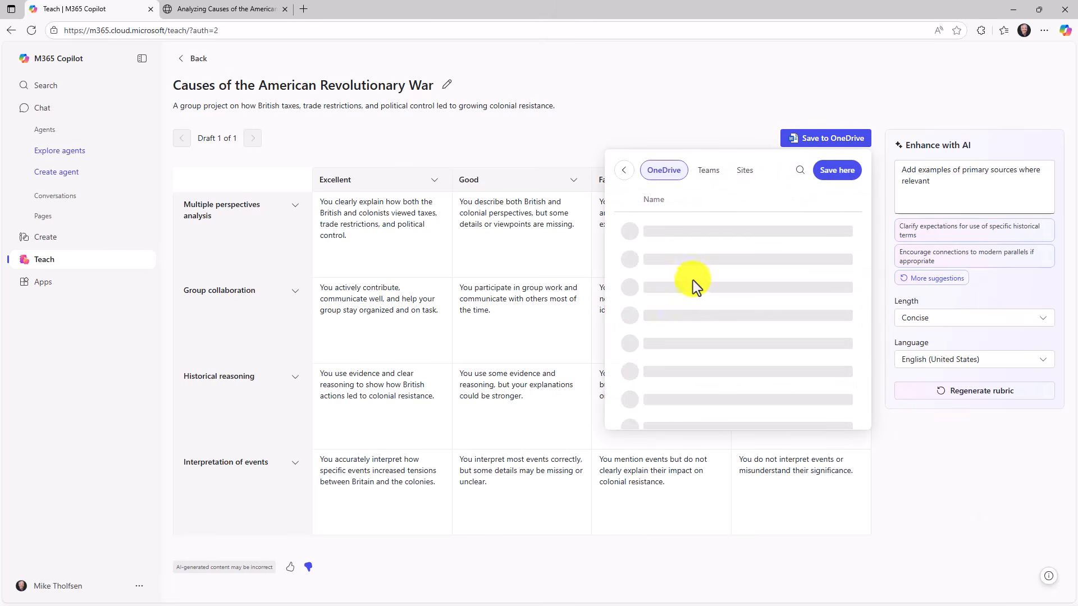
left_click(846, 172)
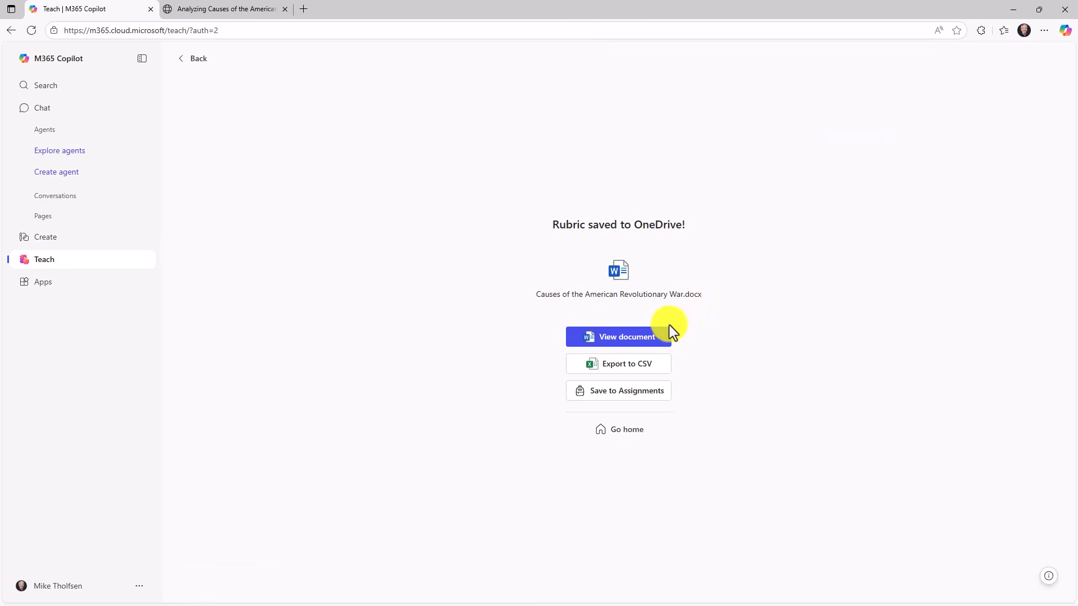
left_click(608, 339)
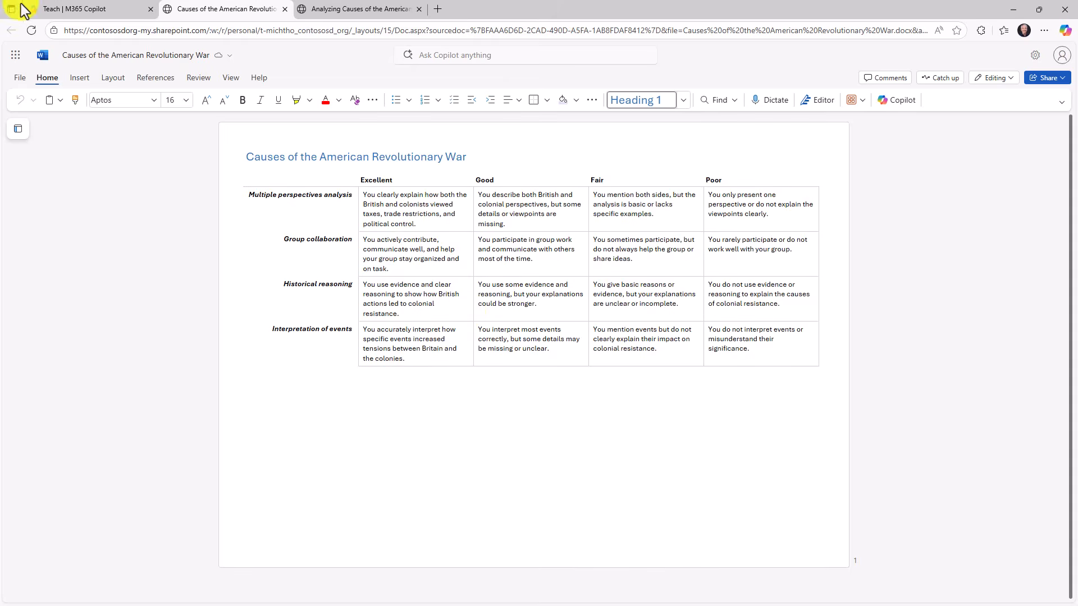
Step: Return to Teach, save the rubric to Assignments and go back to the teaching tools home page
left_click(70, 9)
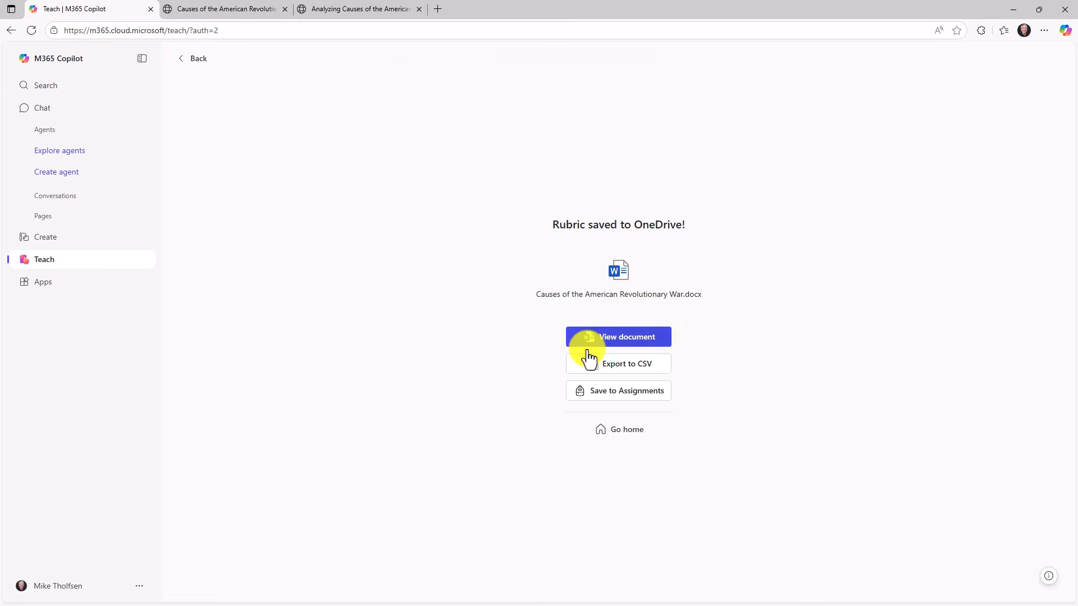
left_click(611, 393)
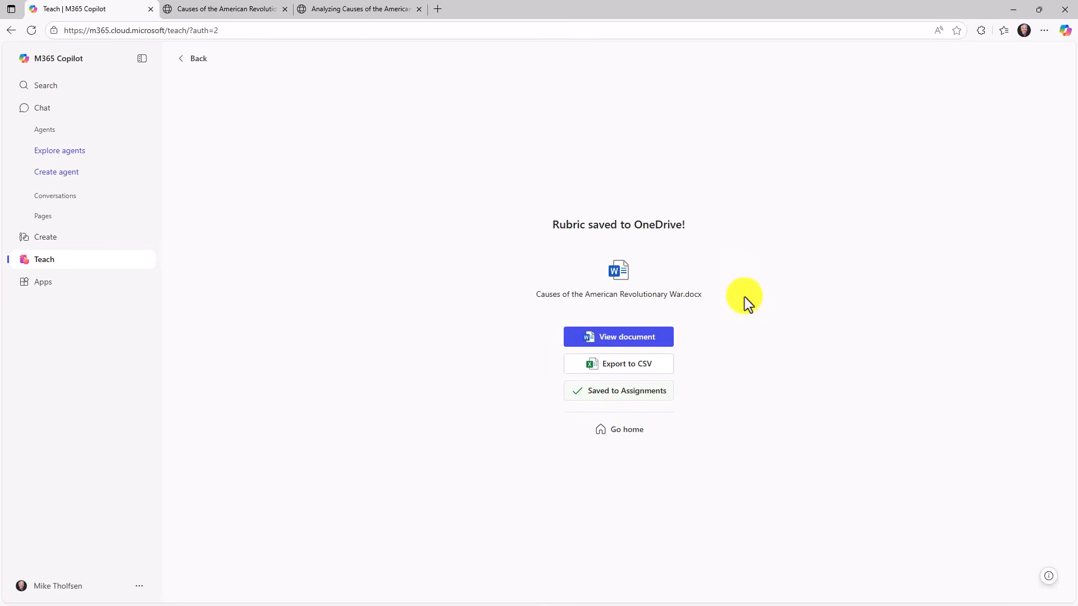
left_click(626, 430)
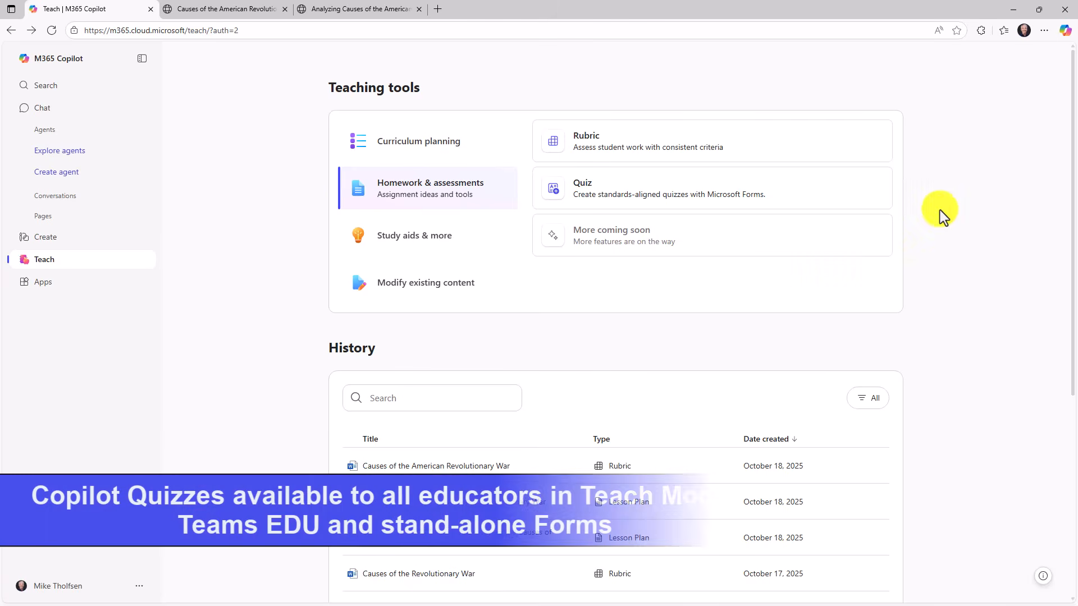
Step: Start a Grade 10 American Revolutionary War quiz in English (United States), described as covering British taxes, trade restrictions, political control and colonial resistance
left_click(708, 195)
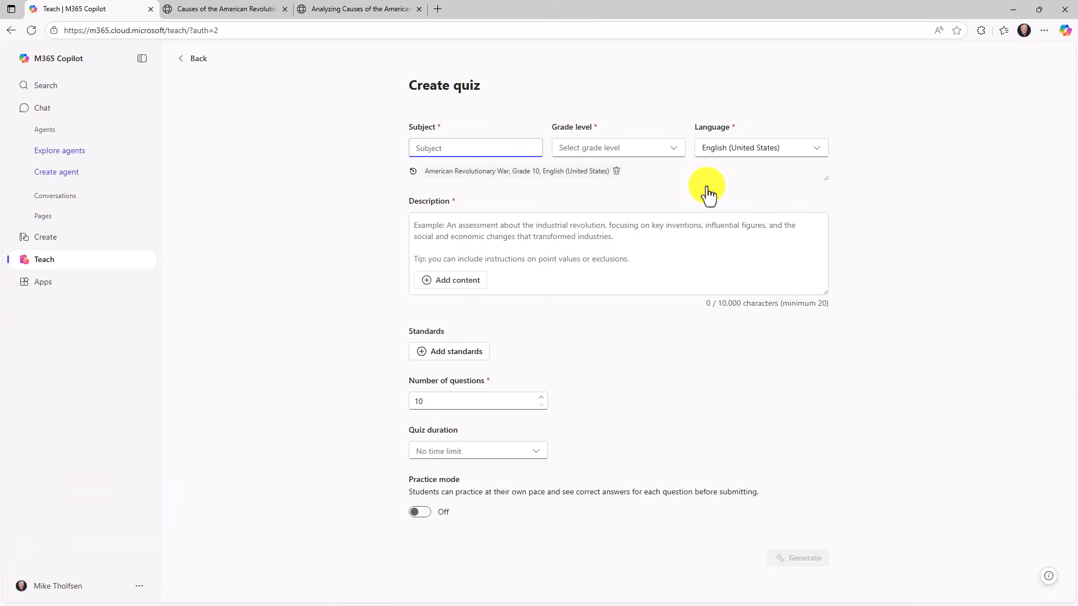
left_click(464, 175)
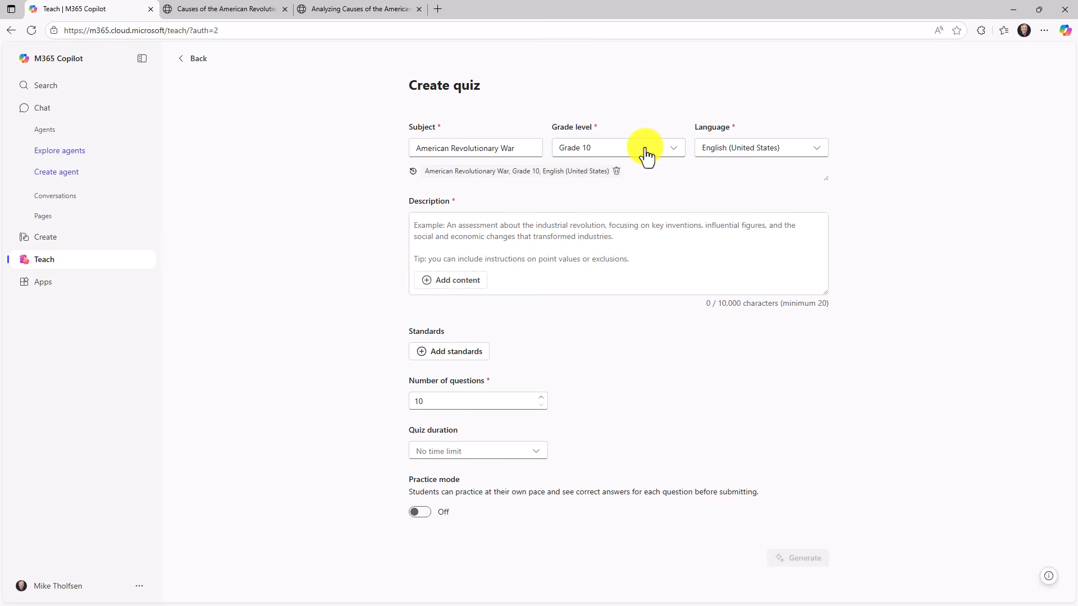
left_click(815, 151)
left_click(811, 151)
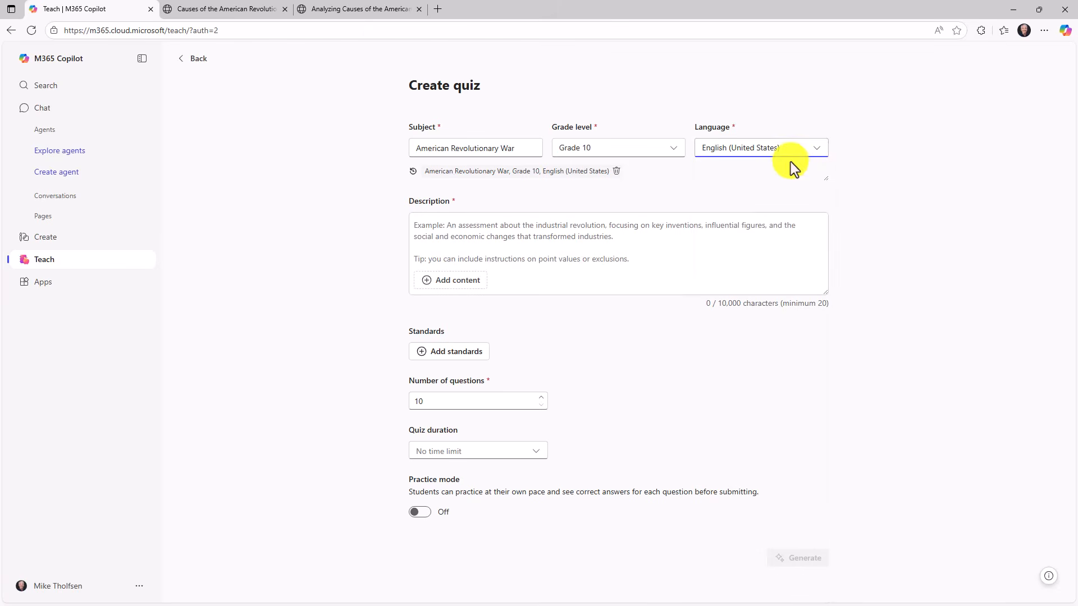
left_click(421, 229)
type("This 10th-grade quiz explores the causes of the American Revolutionary War. Students learn how British taxes, trade restrictions, and political control led to growing colonial resistance. Through timelines, primary sources, and debates, they analyze events like the Stamp Act and Boston Tea Party. The class concludes with reflection on how economic, political, and ideological tensions sparked the colonies’ fight for independence.")
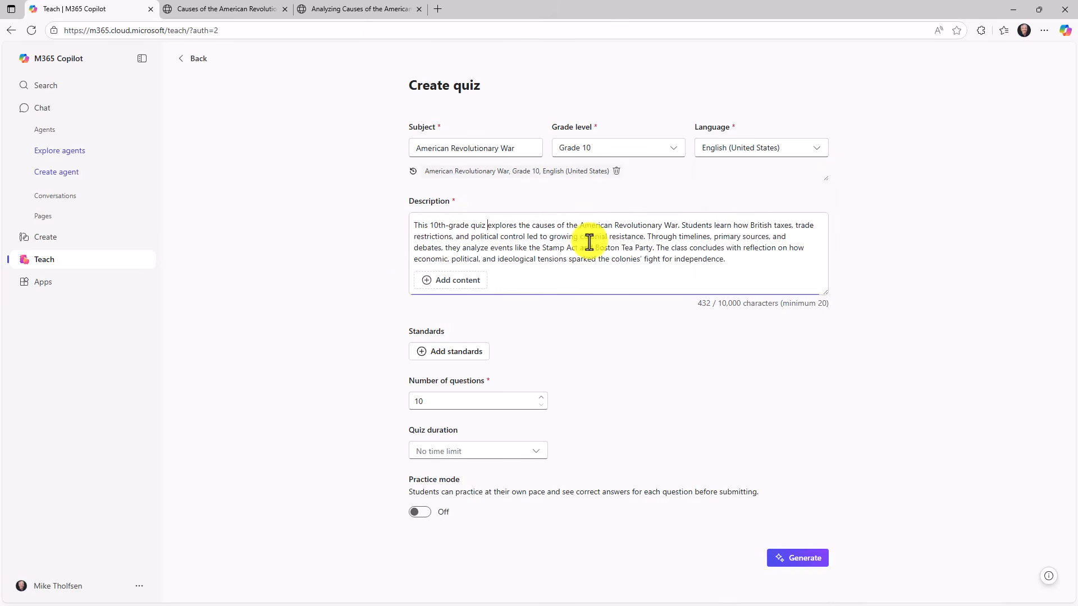
left_click(453, 281)
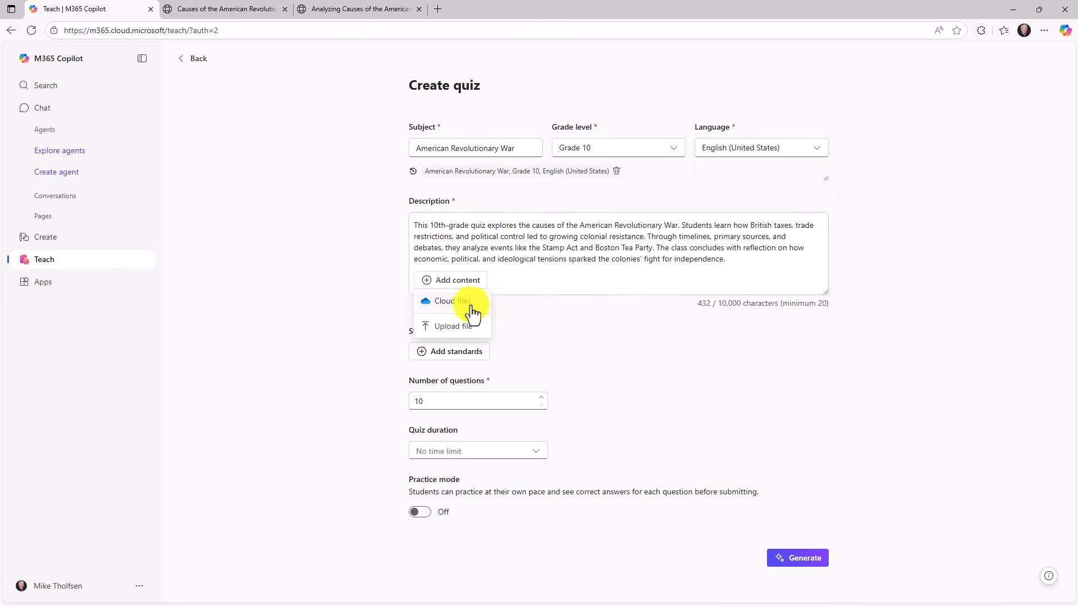
left_click(551, 245)
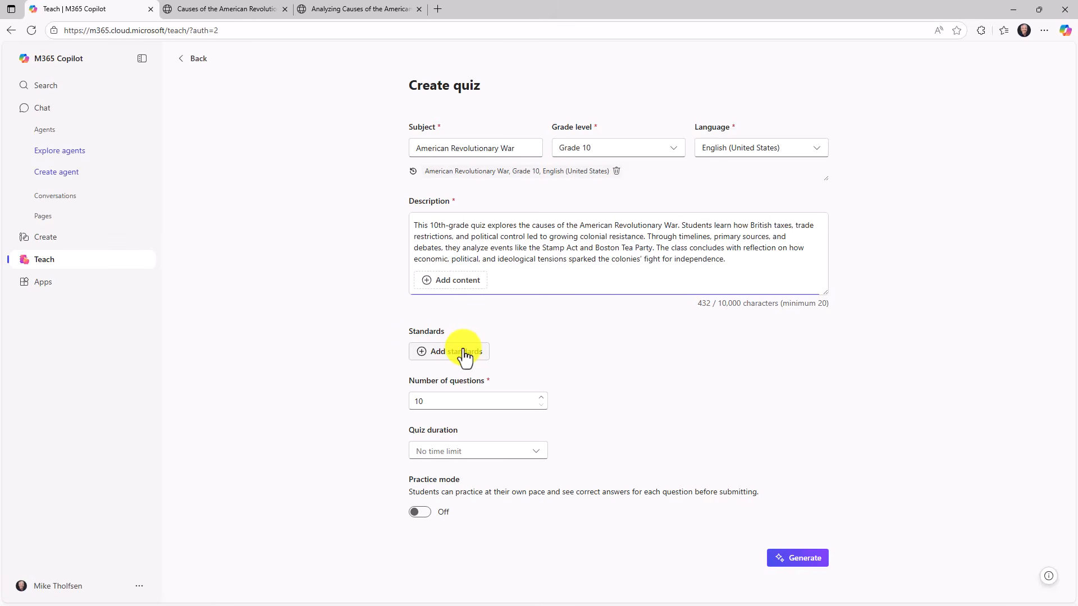
Step: Add Washington State Grade 10 History standards H1 and H3 with their Enduring Understandings, plus H3.9-10.1 and H3.9-10.2, to the quiz
left_click(427, 354)
left_click(400, 351)
left_click(429, 389)
left_click(429, 427)
left_click(416, 350)
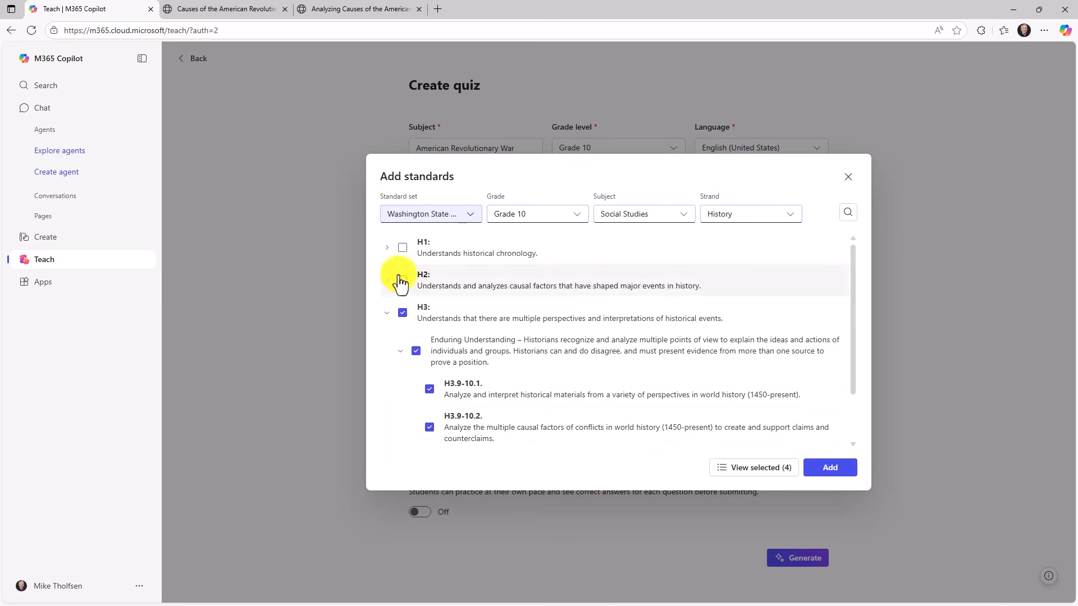
left_click(386, 249)
left_click(416, 280)
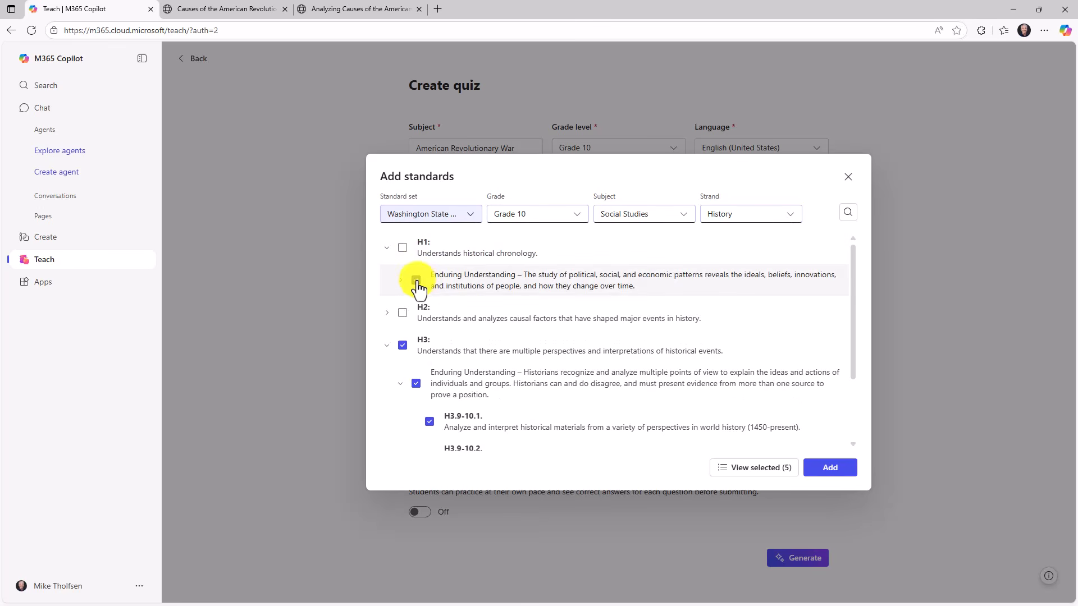
left_click(402, 248)
left_click(840, 469)
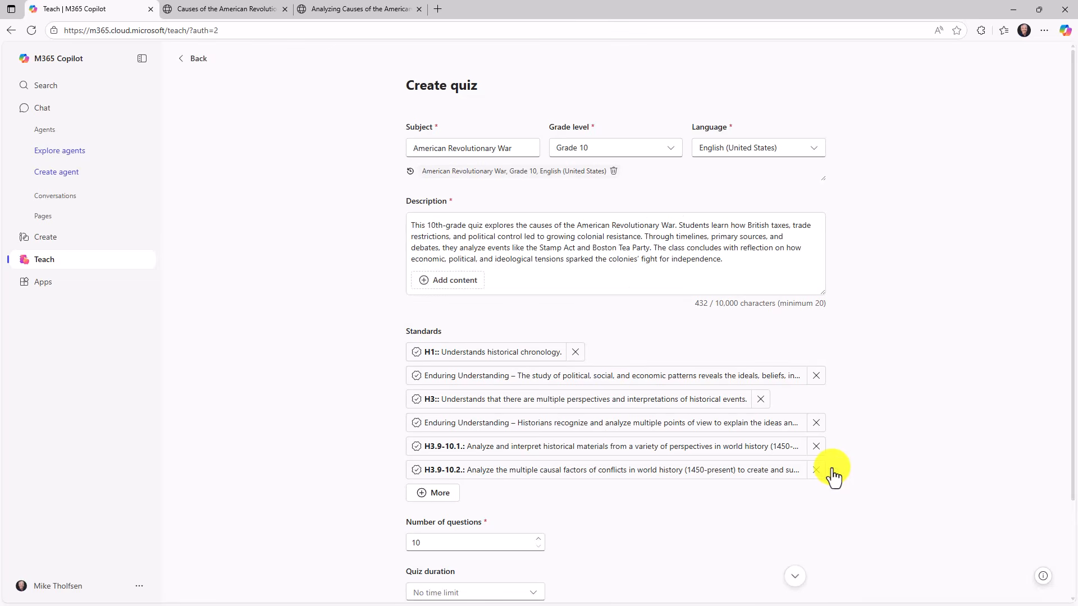
Step: Try a 30-minute duration and Practice mode for the quiz, resetting each to no time limit and off
scroll(440, 440, "down", 2)
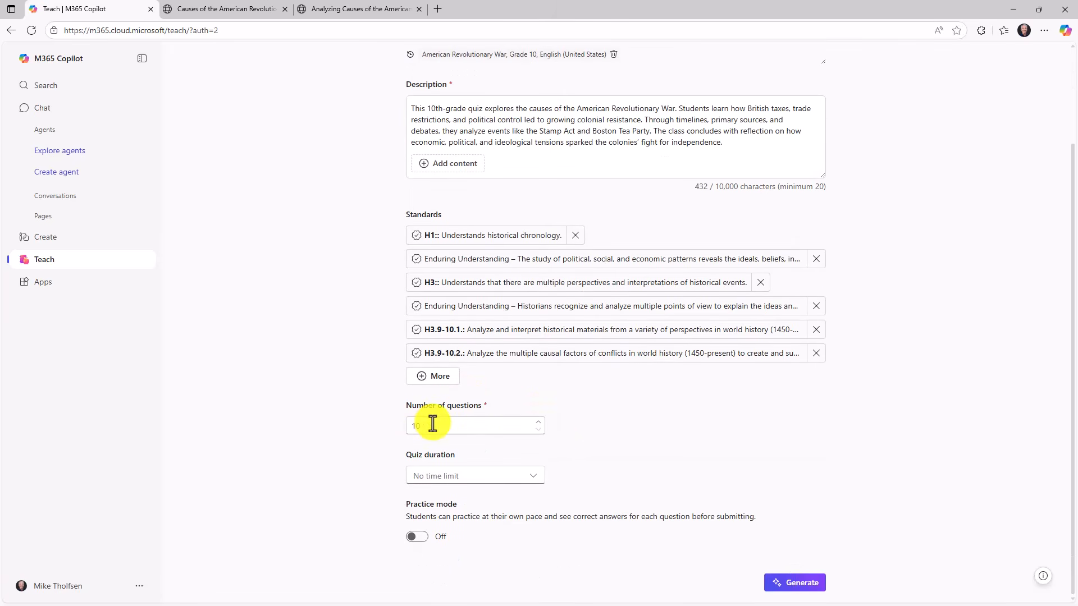
left_click(539, 476)
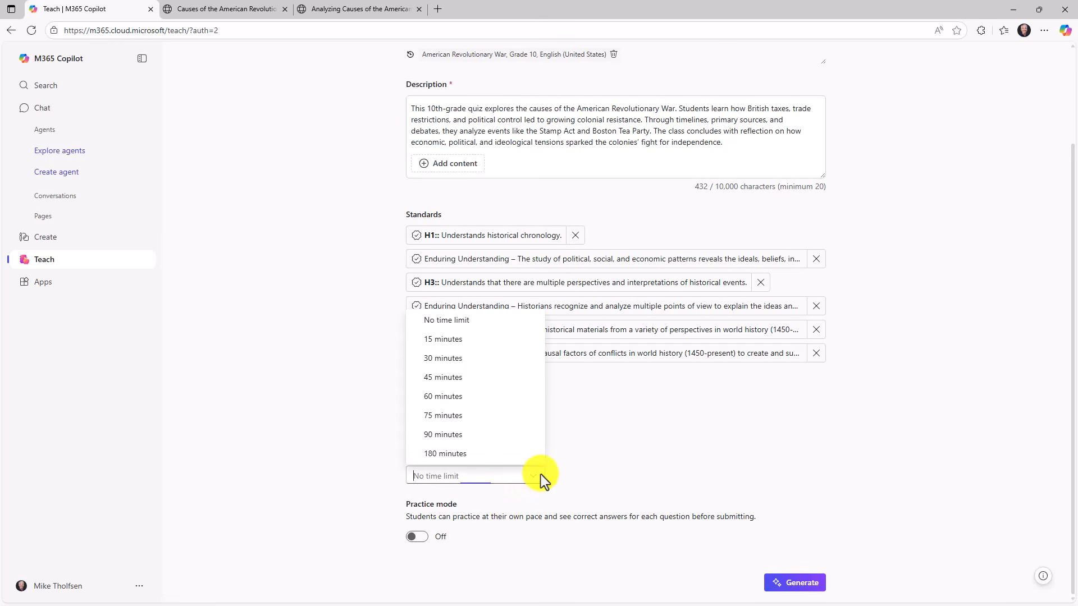
left_click(457, 360)
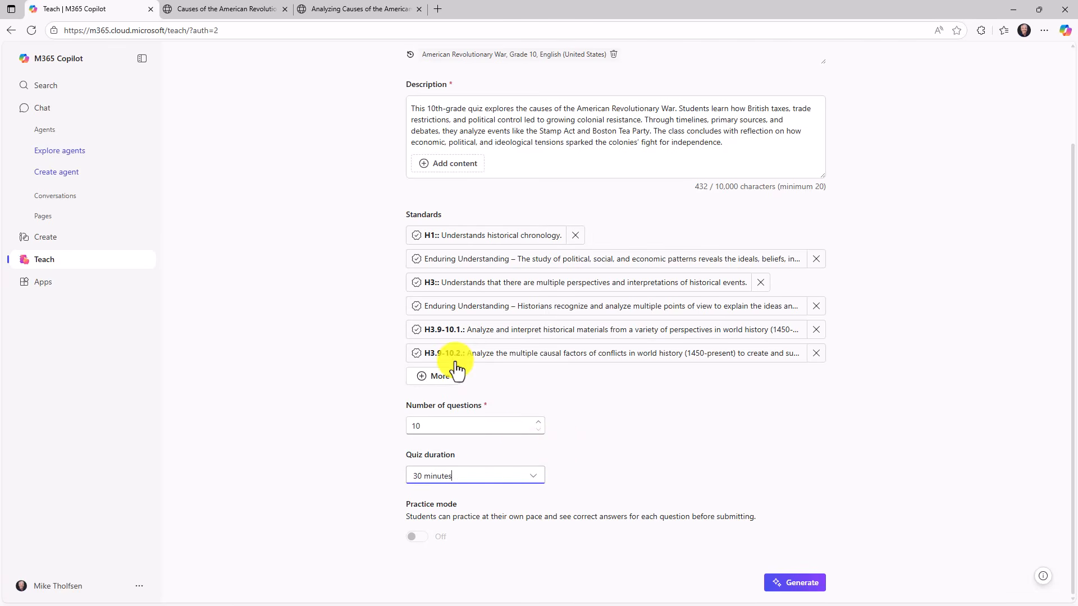
left_click(523, 476)
left_click(452, 315)
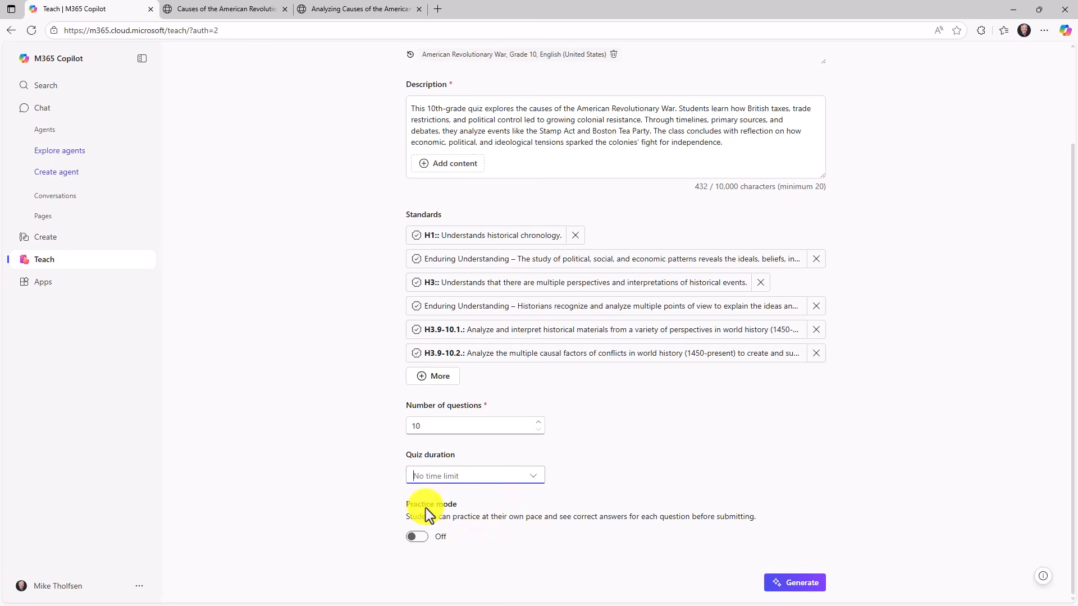
left_click(421, 535)
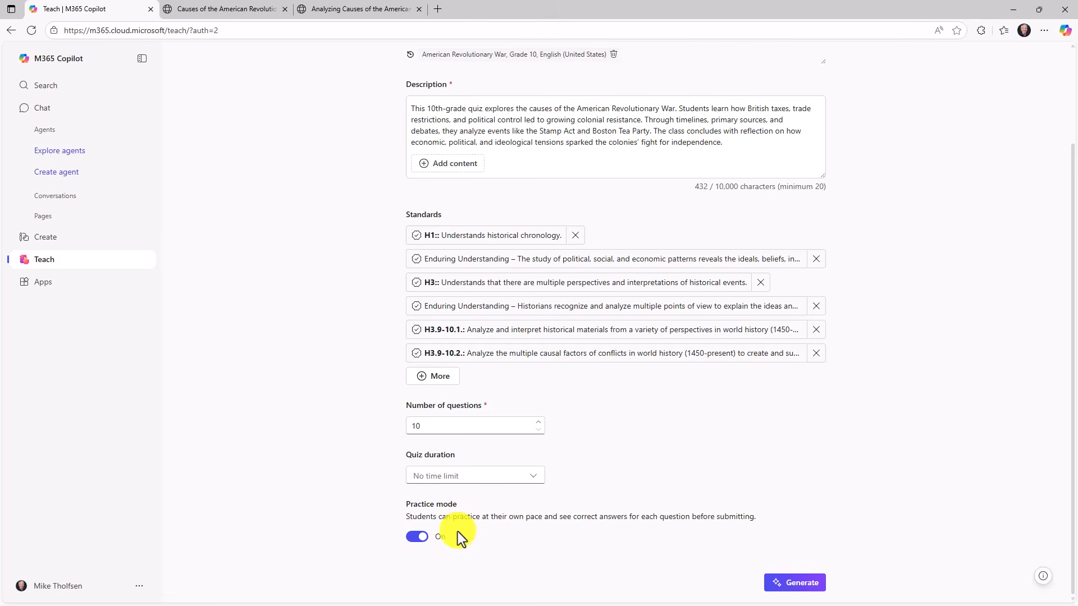
left_click(415, 538)
Step: Set the quiz duration to 30 minutes and generate the quiz with 10 questions
left_click(476, 476)
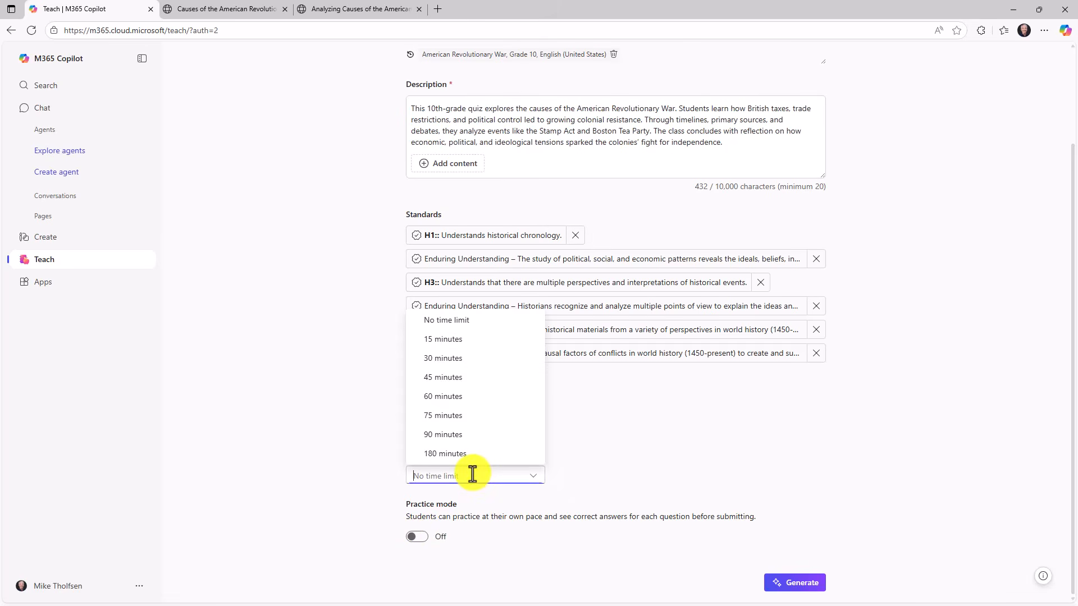
left_click(451, 359)
left_click(797, 584)
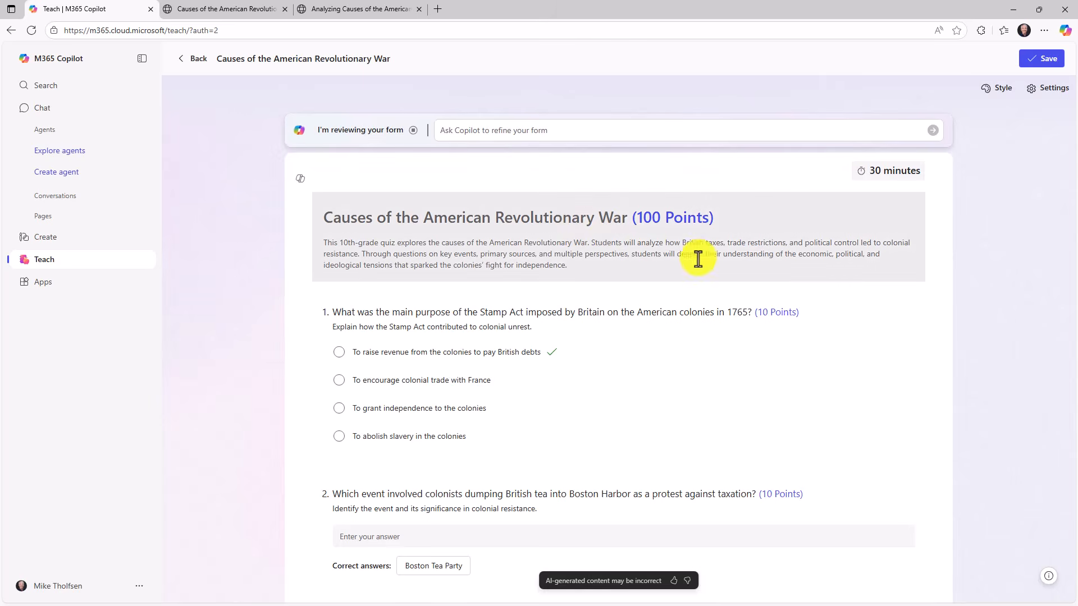
Step: Review the generated quiz questions, their answer options and marked correct answers
scroll(541, 286, "down", 5)
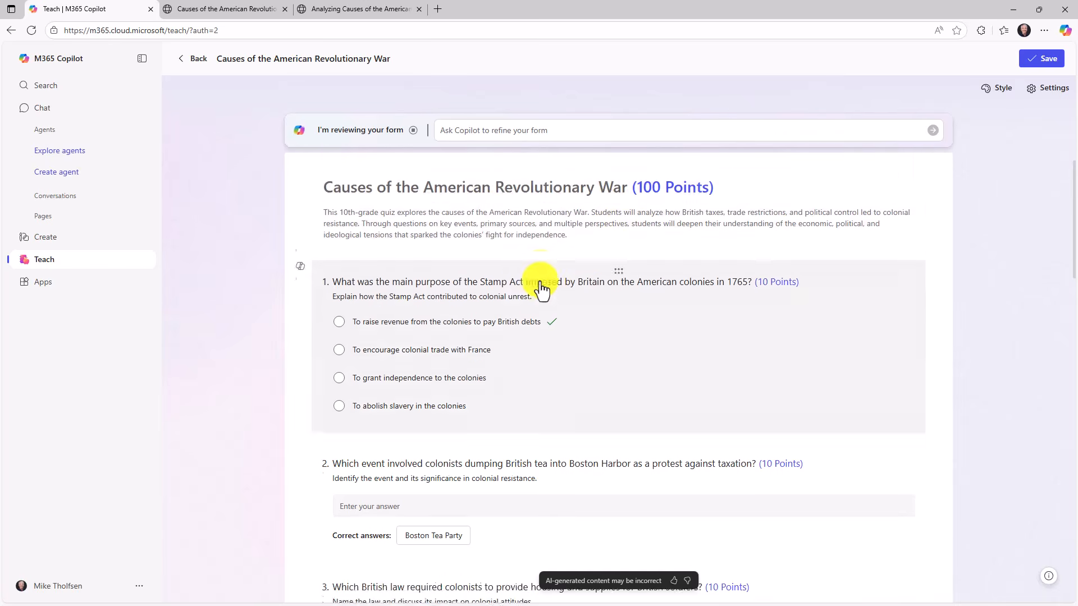
scroll(542, 289, "down", 6)
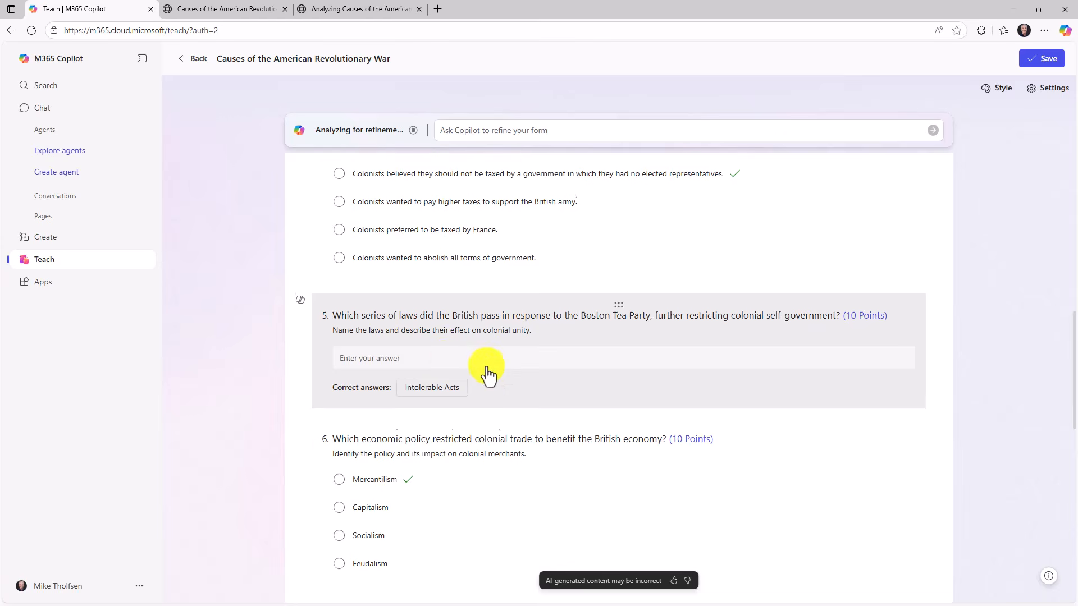
scroll(486, 372, "down", 5)
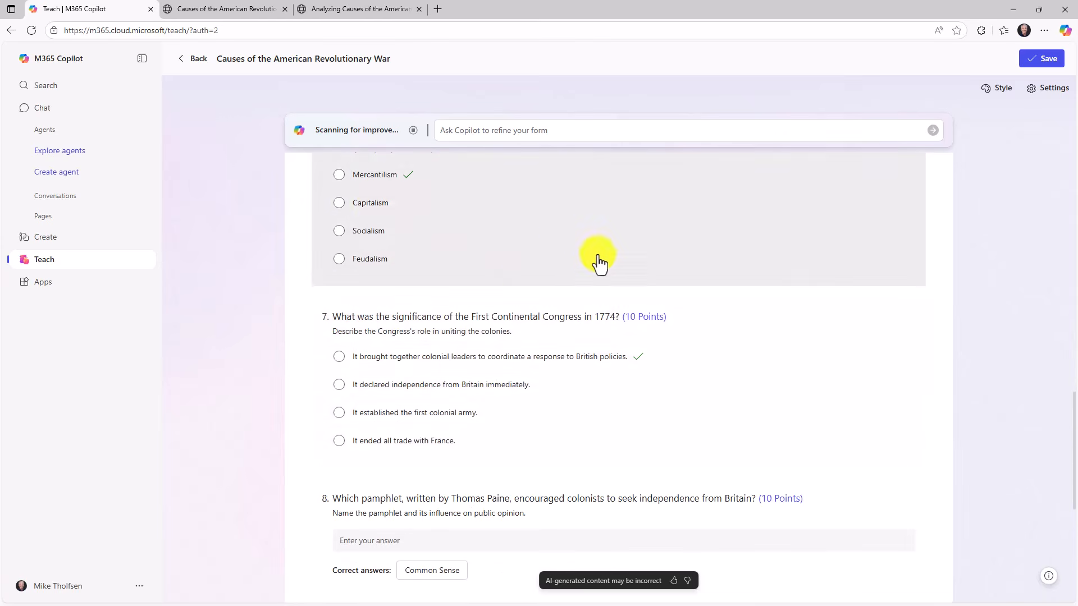
scroll(594, 263, "down", 5)
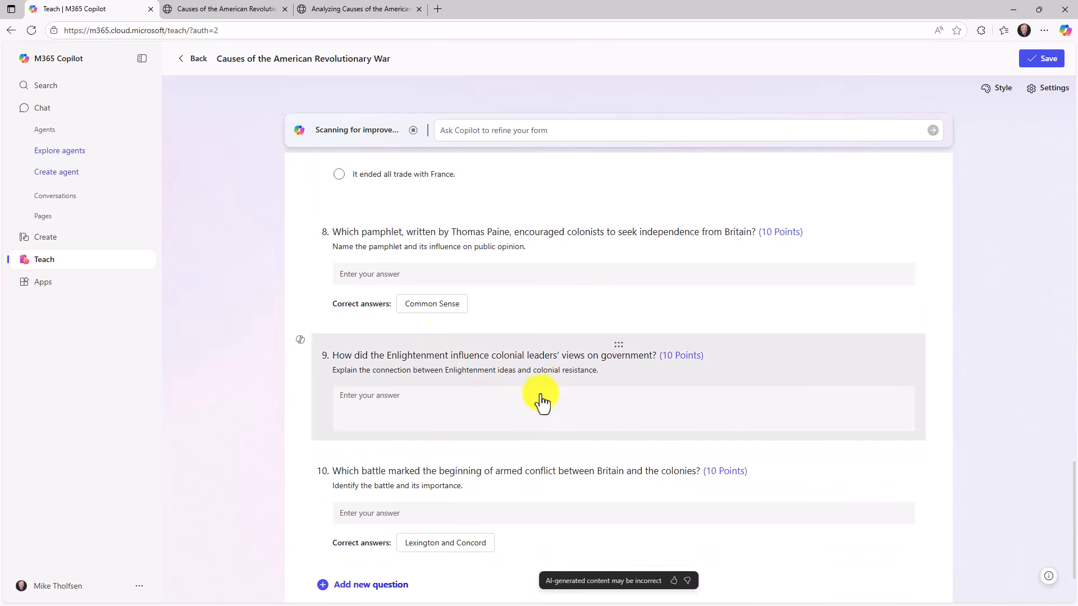
scroll(525, 397, "up", 13)
scroll(529, 400, "up", 8)
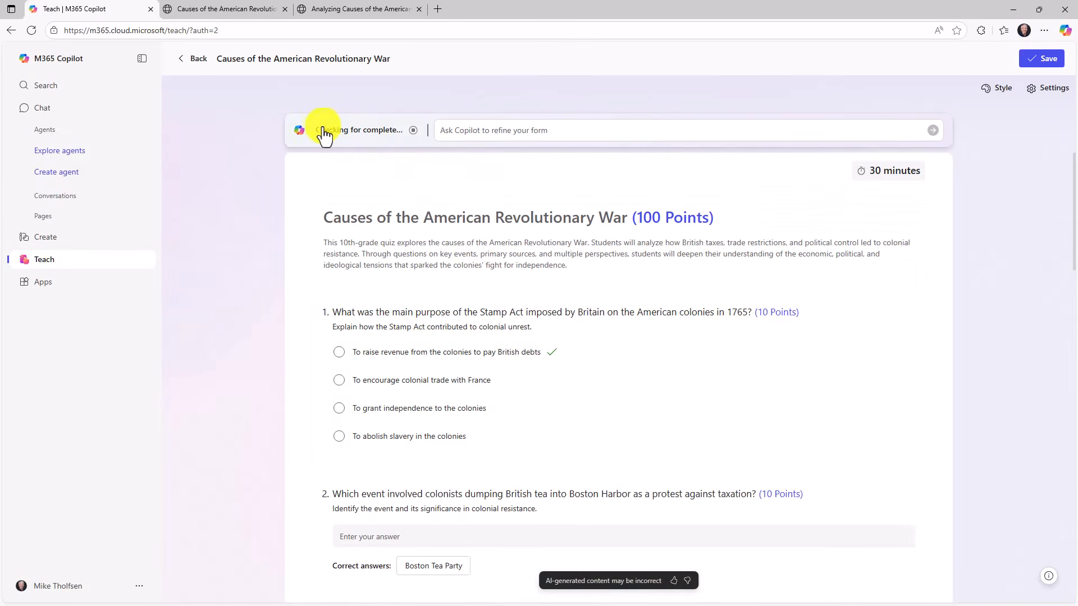
Step: Open Copilot's suggestions for the quiz and apply the one to offer practice mode and remove the time limit
left_click(445, 130)
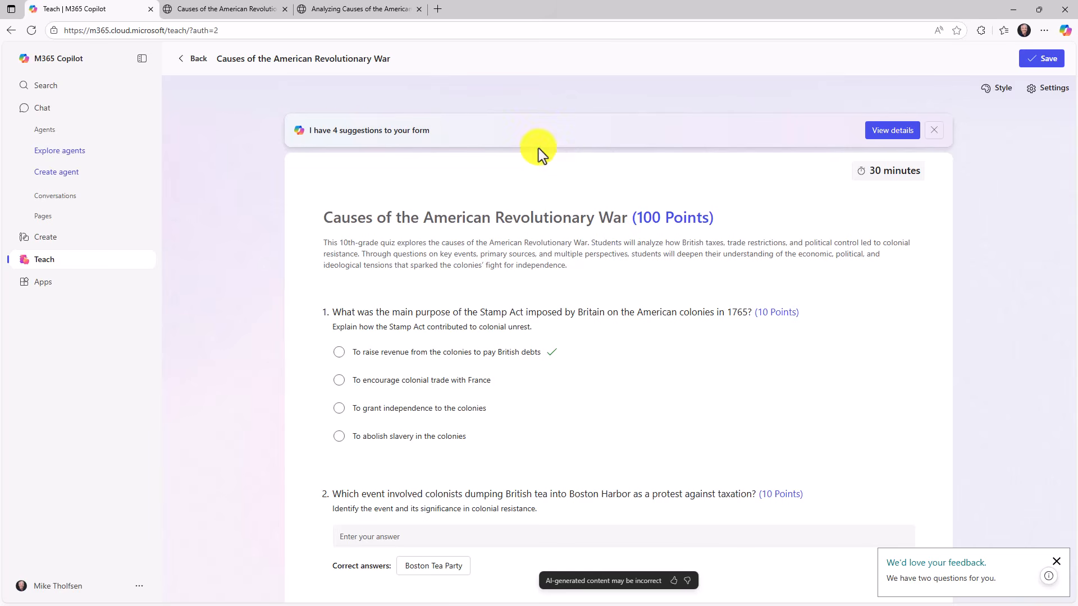
left_click(882, 135)
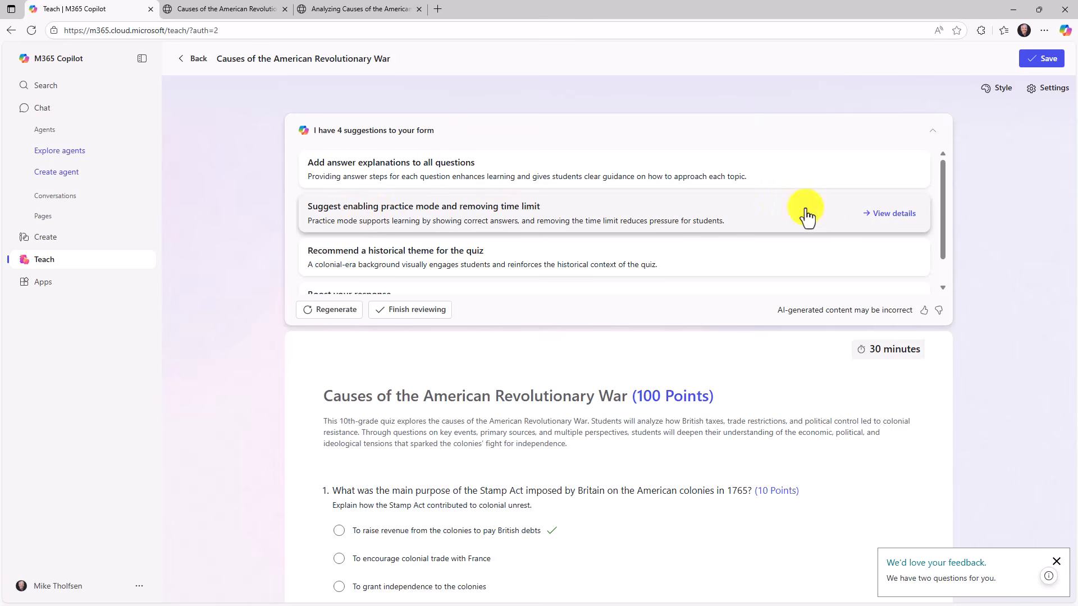
left_click(892, 214)
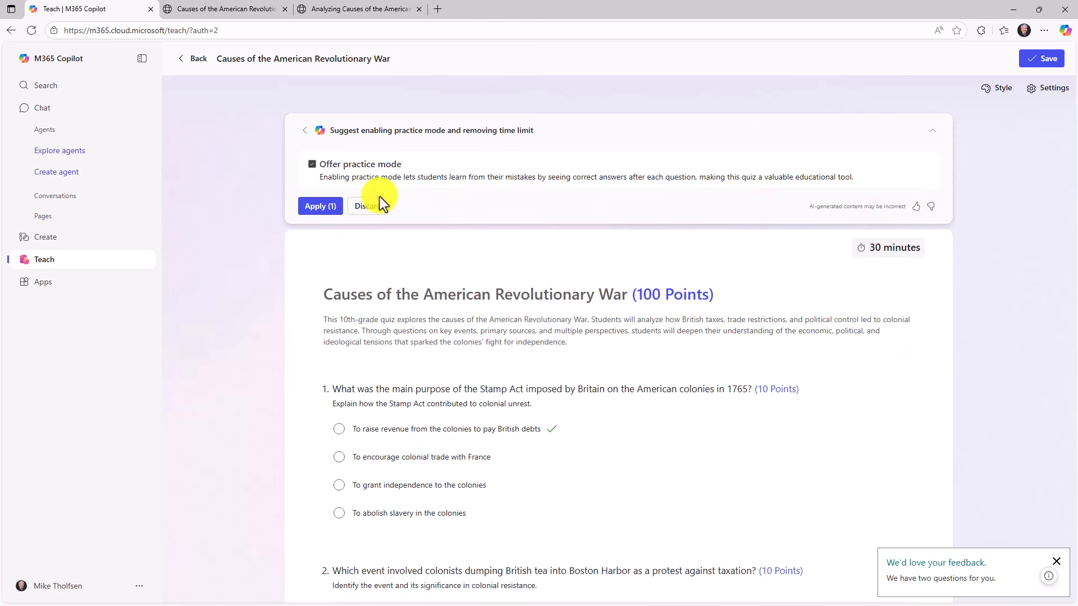
left_click(319, 210)
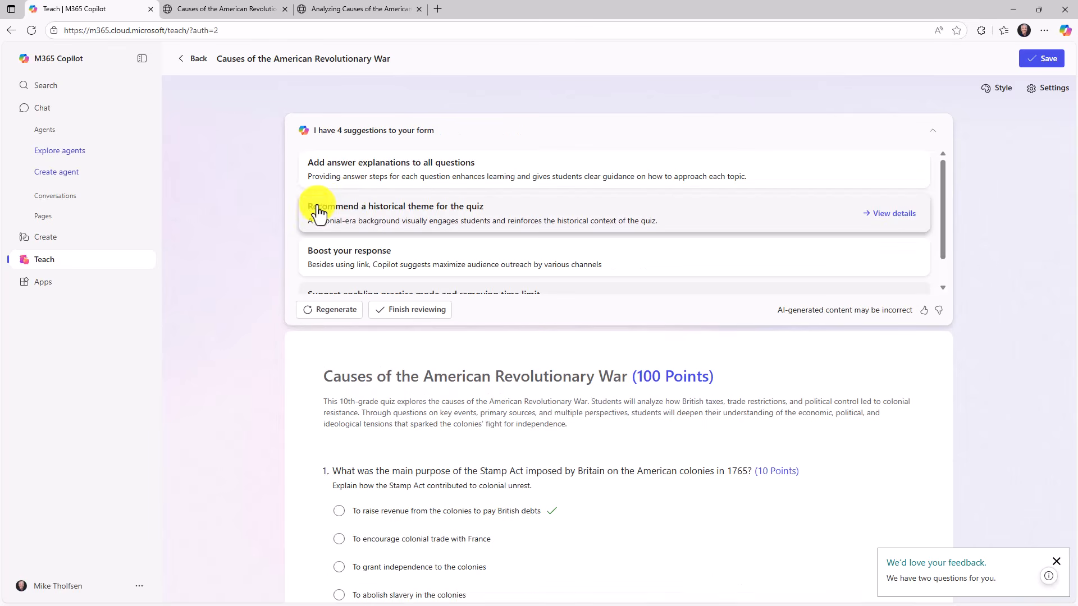
Step: Apply the stacked-books background from Copilot's historical theme suggestion to the quiz and finish reviewing the suggestions
scroll(415, 216, "down", 1)
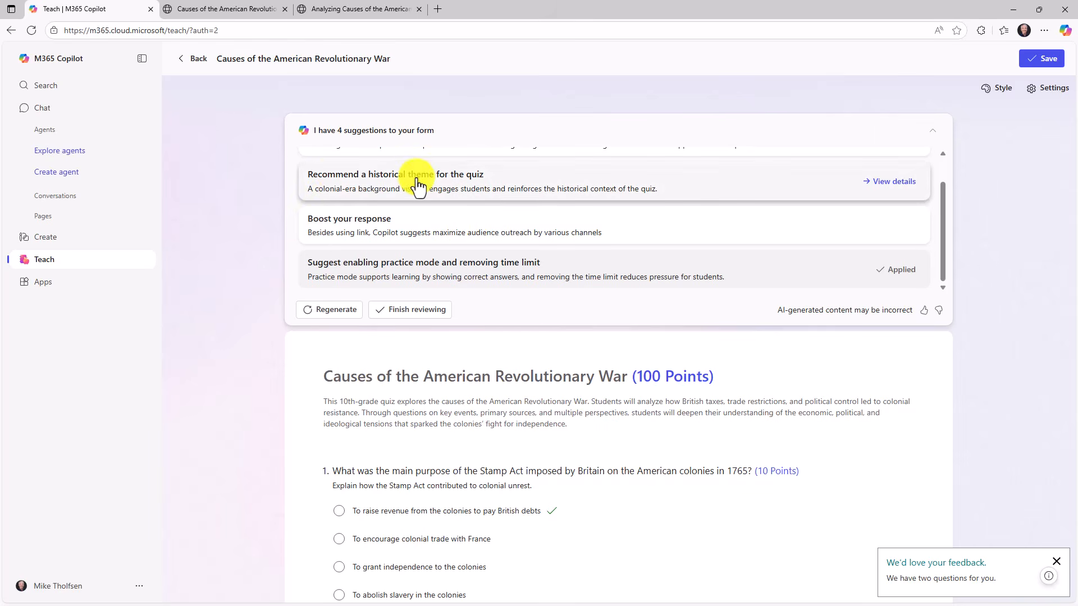
left_click(888, 182)
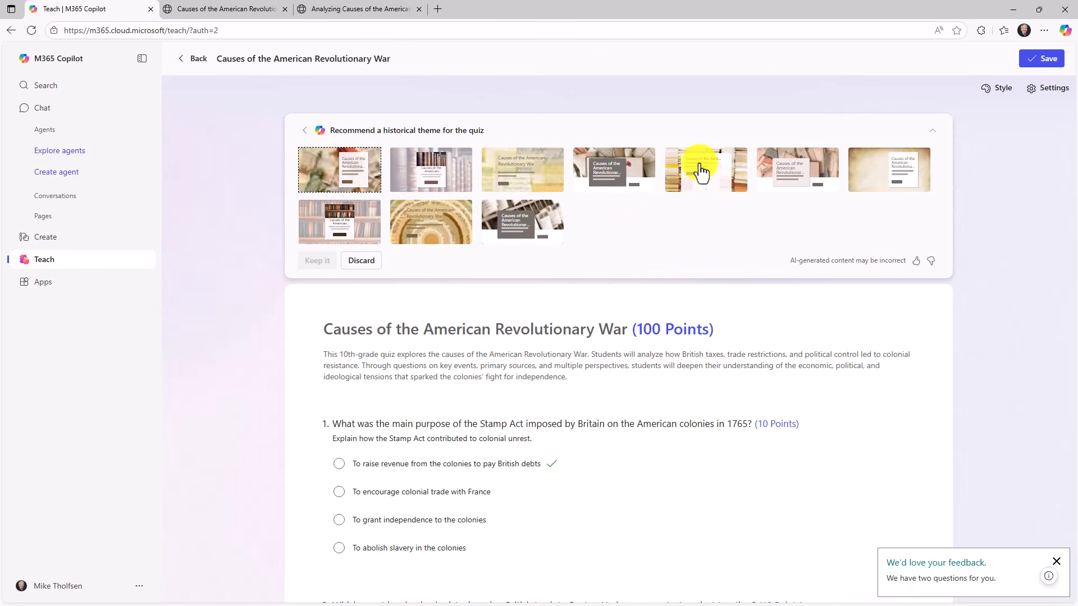
left_click(702, 173)
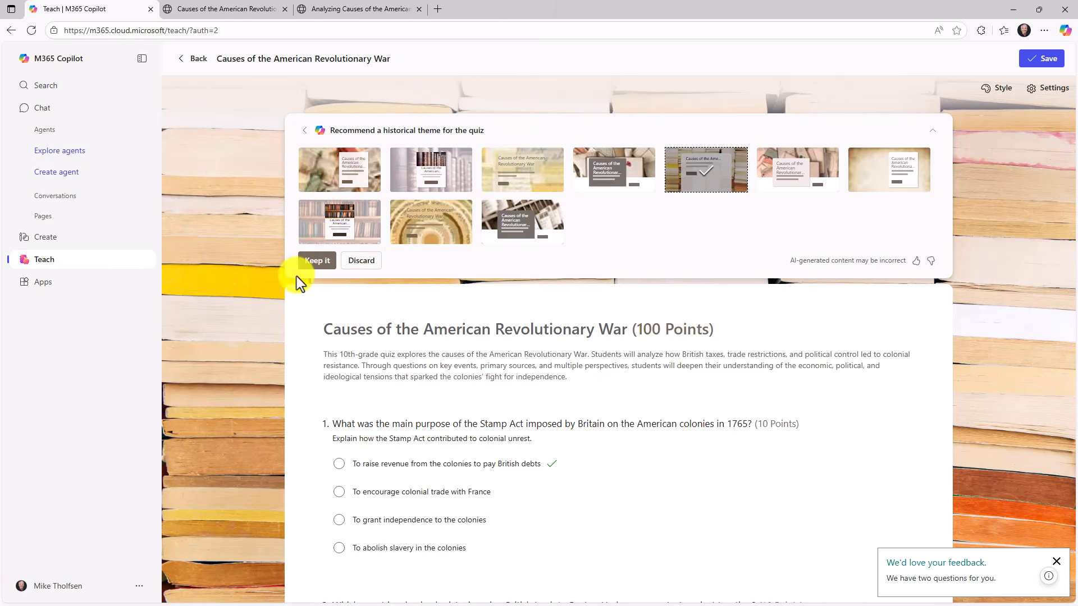
left_click(327, 262)
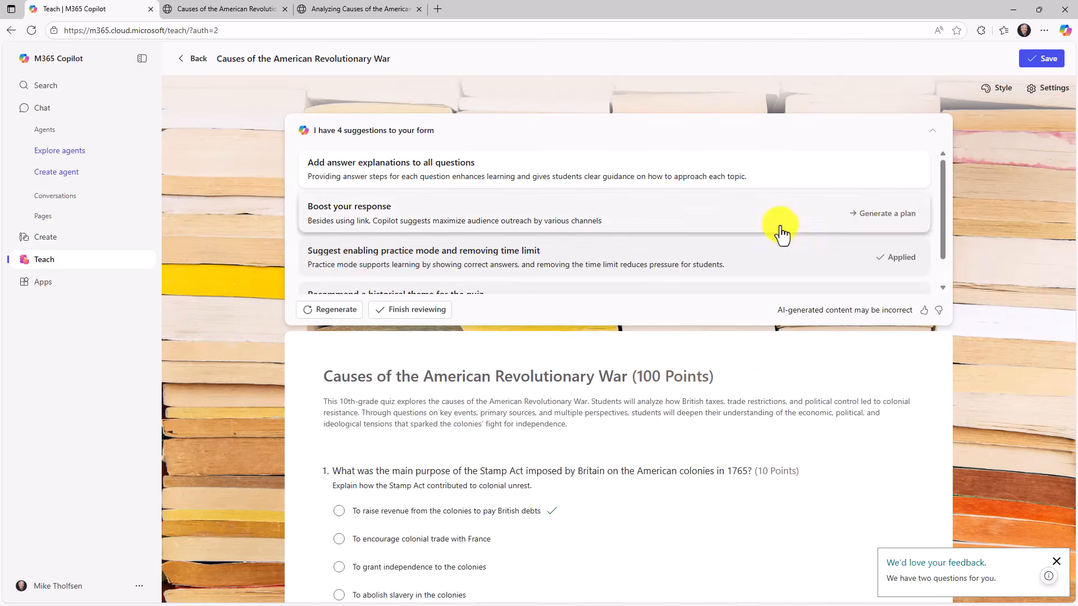
scroll(773, 231, "down", 1)
left_click(388, 312)
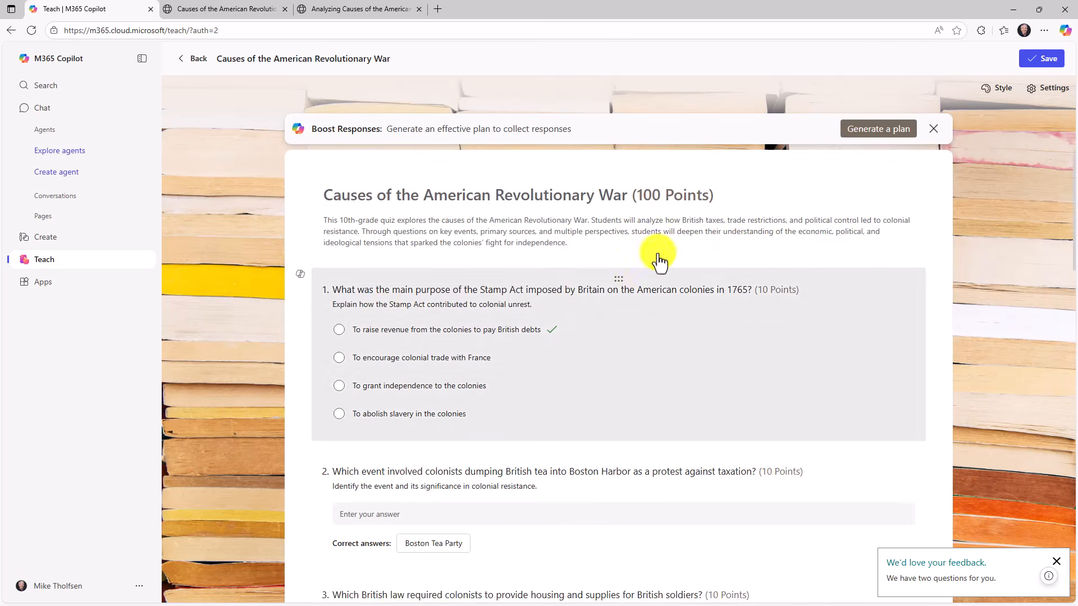
Step: Look through the themed quiz down to its last question and save the quiz
left_click_drag(1075, 178, 1075, 527)
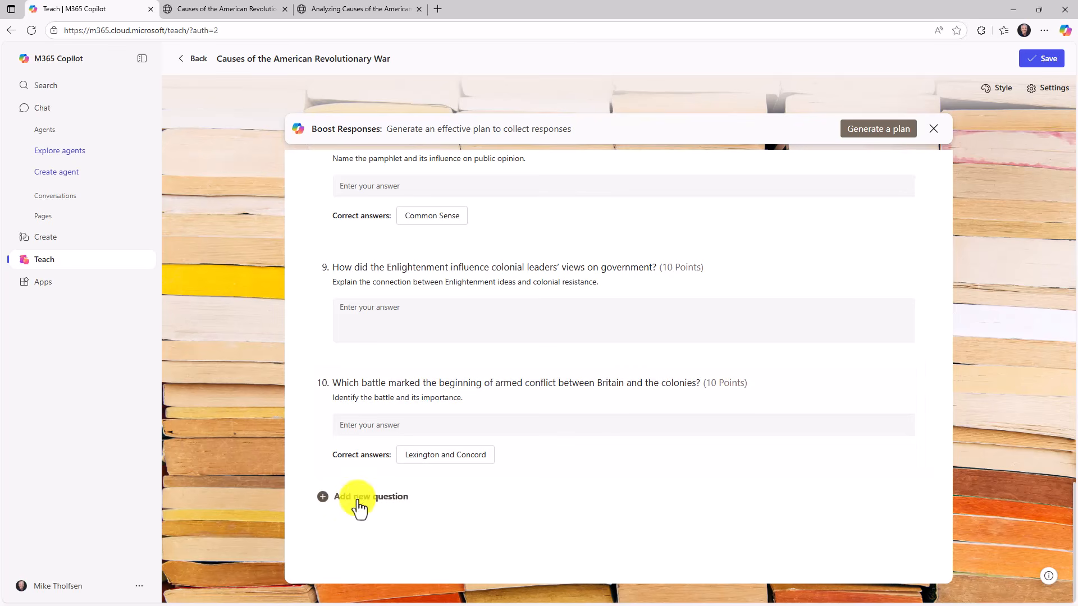
scroll(1019, 269, "up", 15)
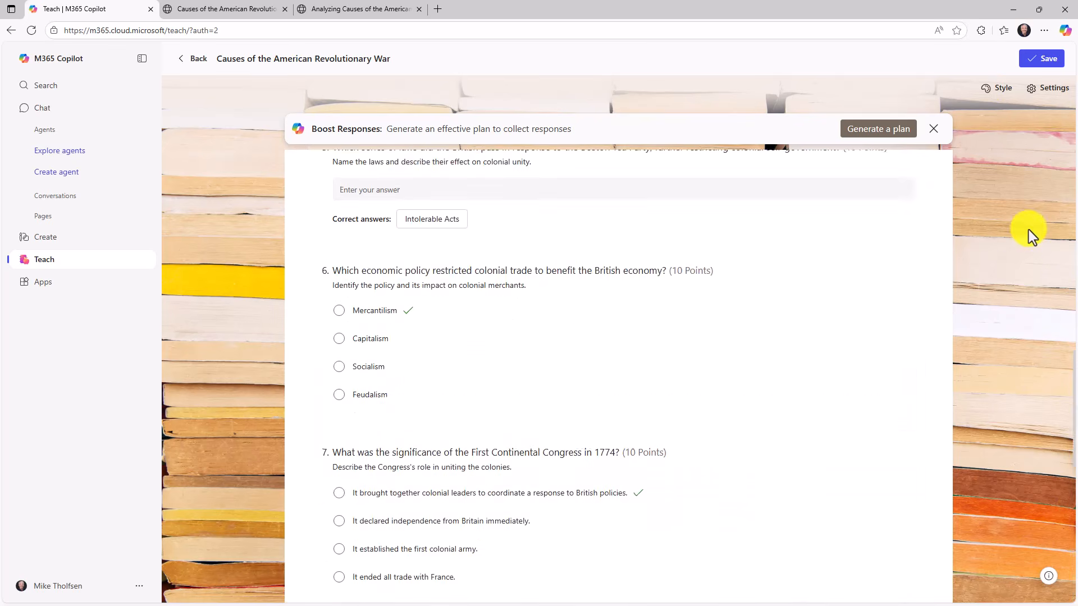
left_click(1038, 59)
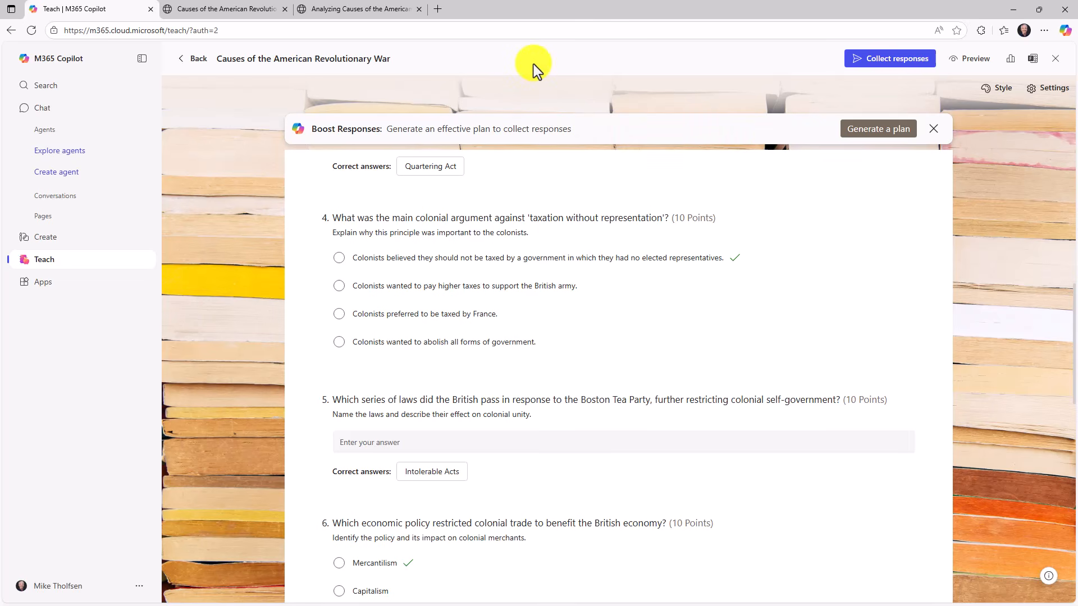
Step: Preview the quiz, submit "To raise revenue from the colonies to pay British debts" for question 1, and advance to question 2's answer field
left_click(969, 59)
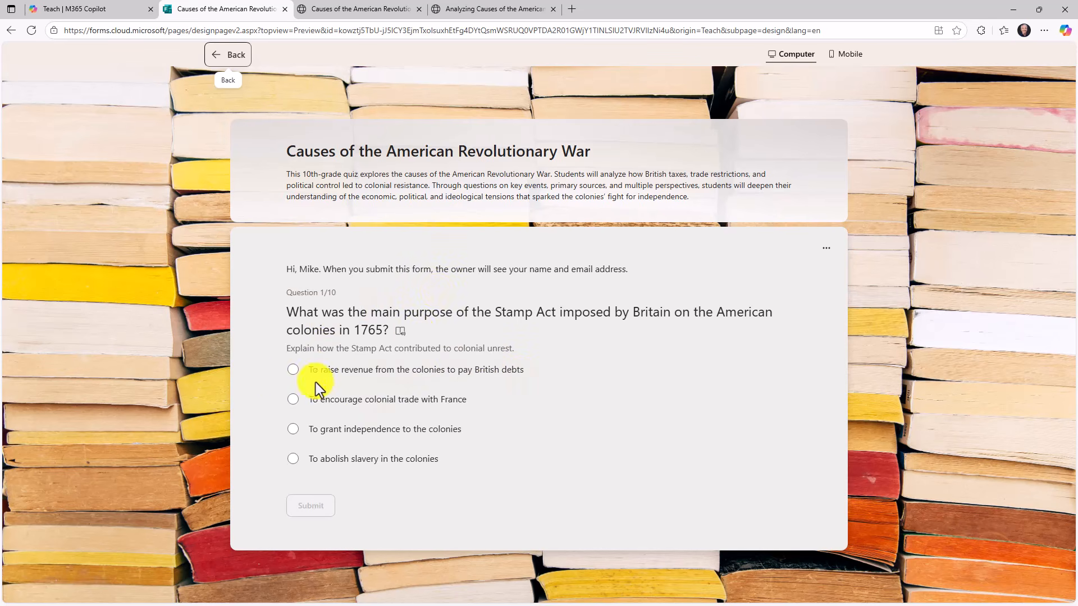
left_click(293, 371)
left_click(310, 506)
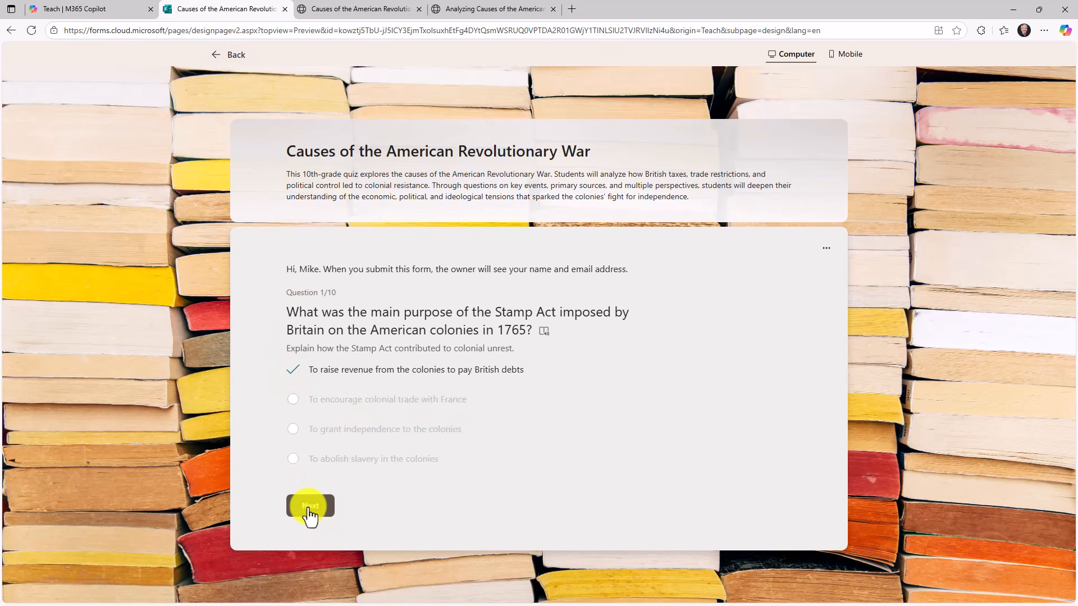
left_click(307, 507)
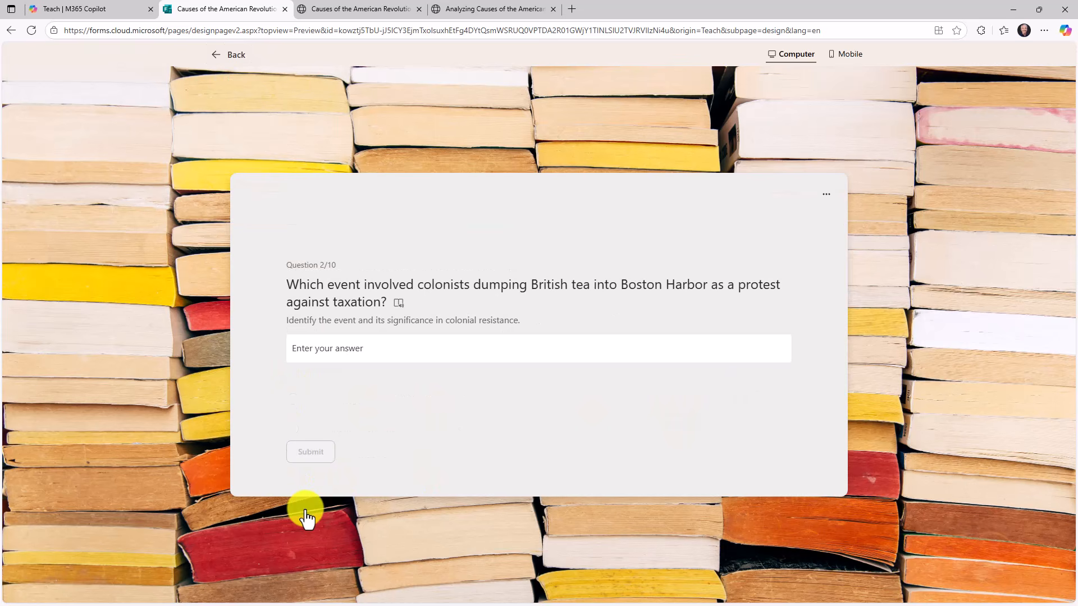
left_click(357, 342)
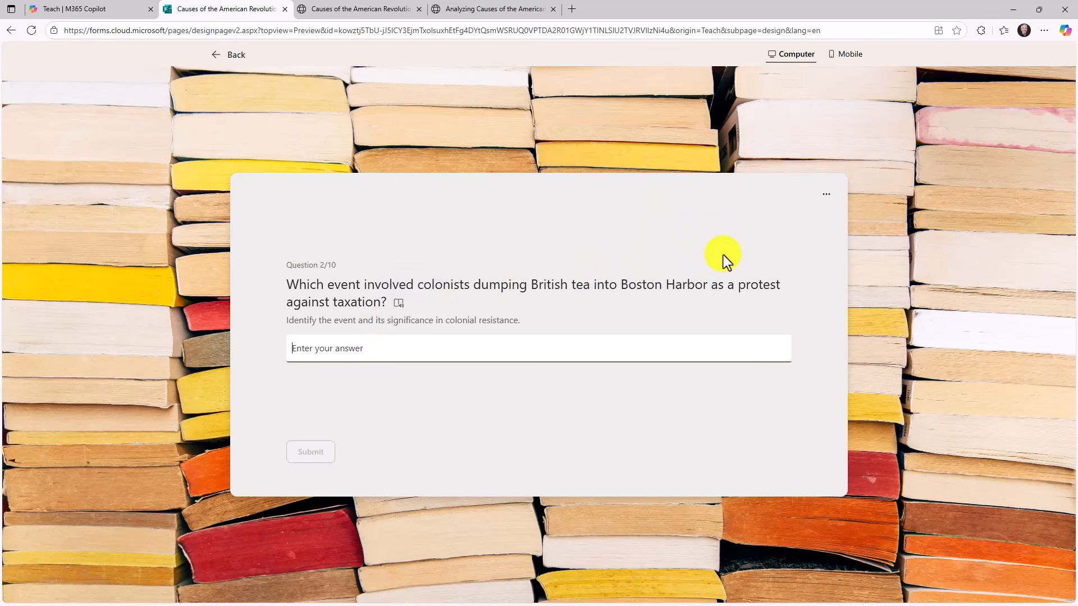
Step: Return to the Teach page, reopen the saved quiz from the history, and view its options for sending and collecting responses
left_click(55, 9)
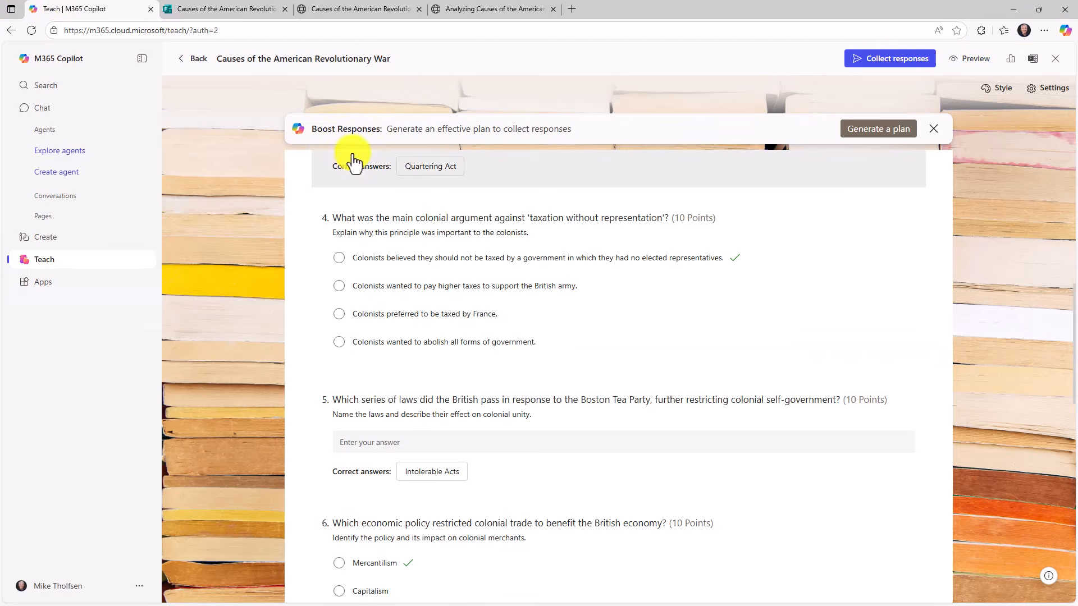
left_click(198, 59)
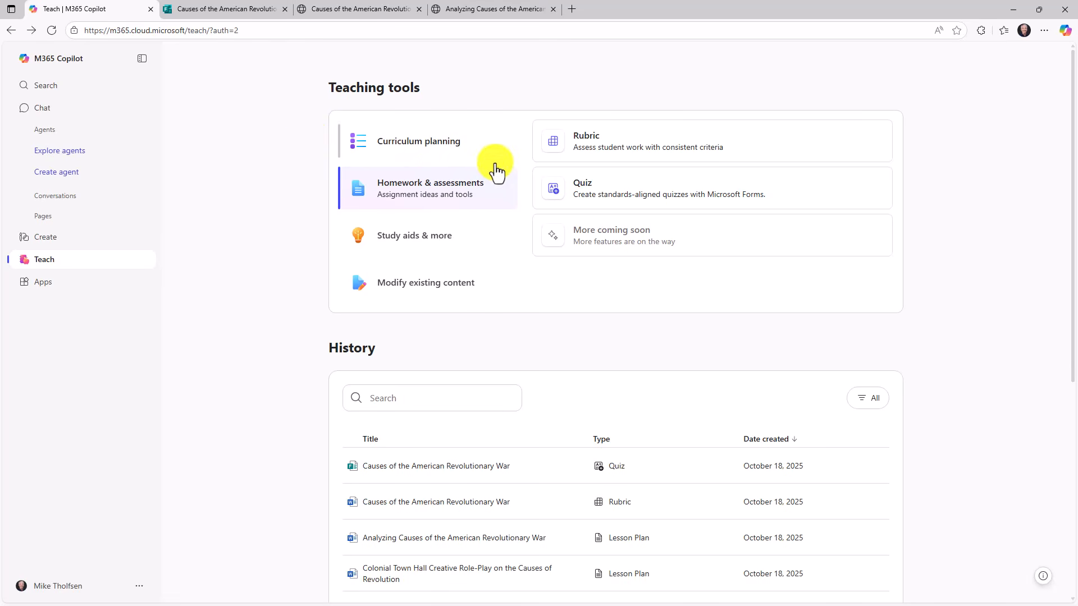
left_click(398, 467)
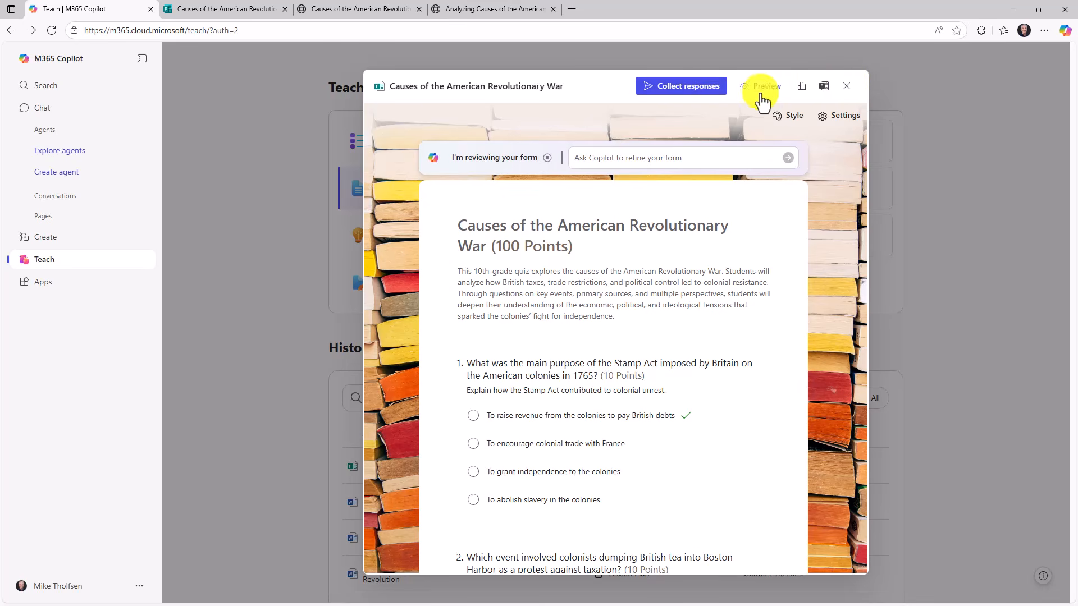
left_click(686, 89)
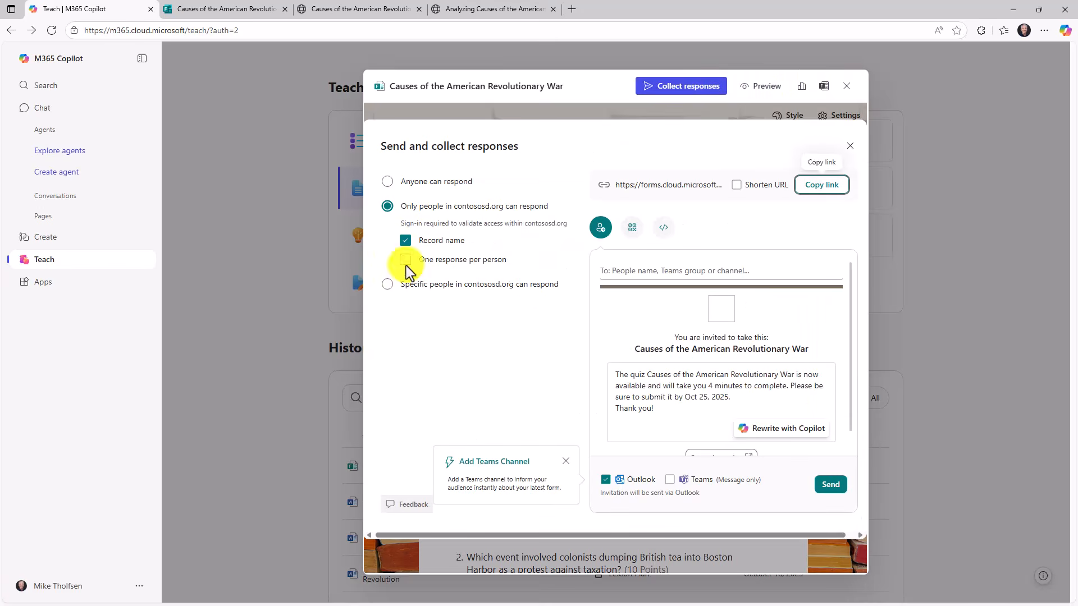
left_click(851, 150)
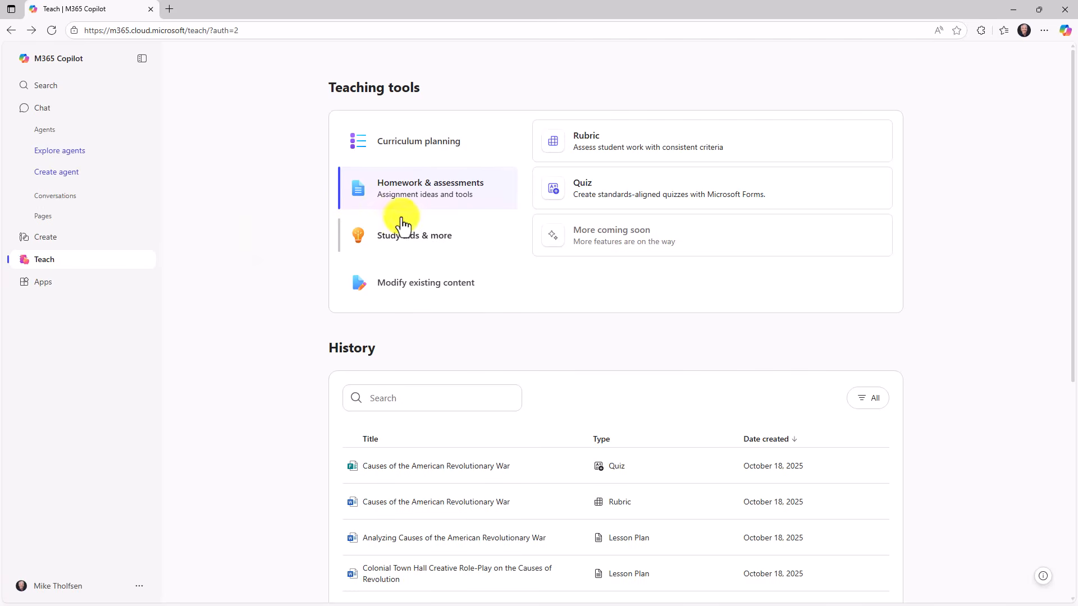
Step: Start a new Flashcards activity from the study aids and check the sources available for adding learning content
left_click(431, 239)
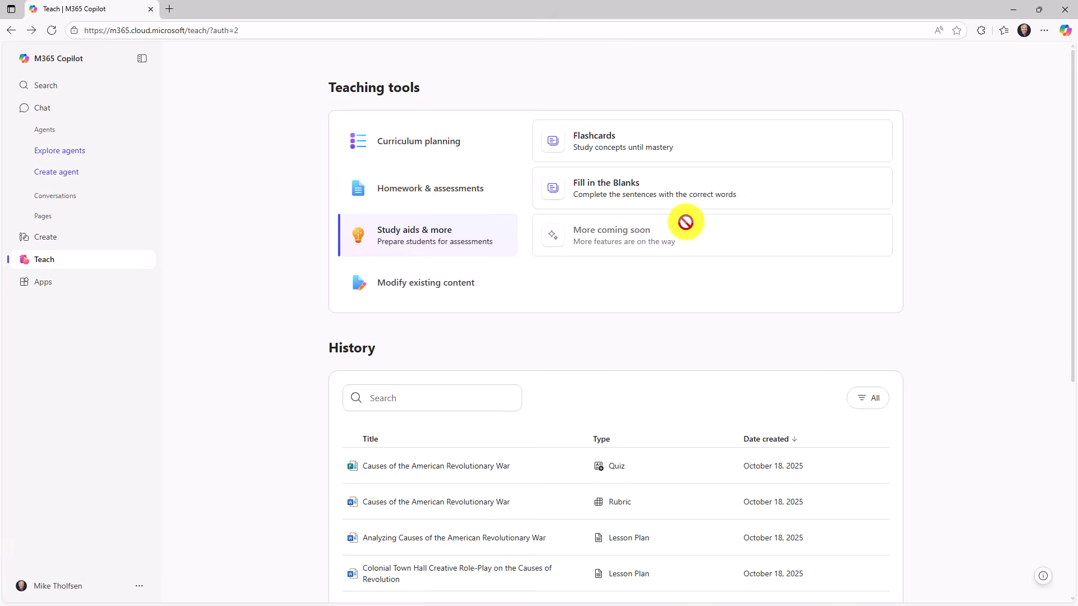
left_click(602, 149)
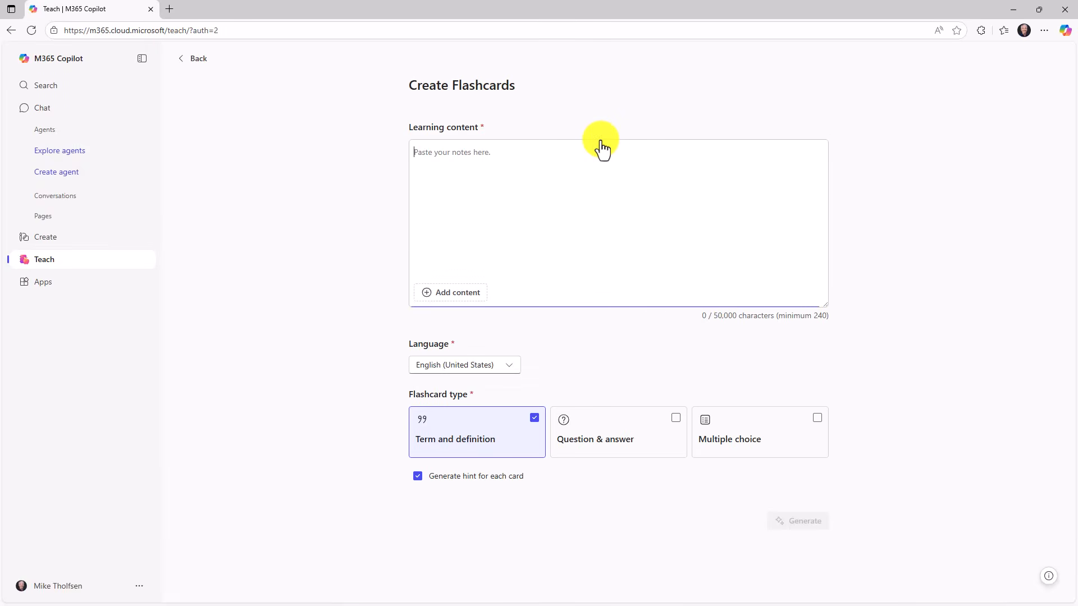
left_click(463, 296)
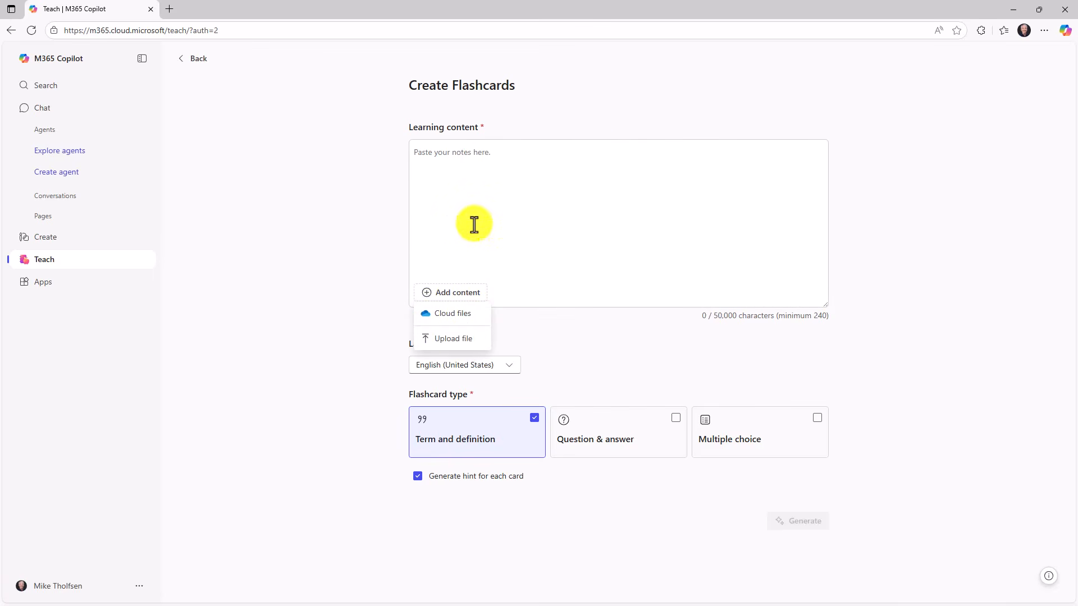
left_click(458, 157)
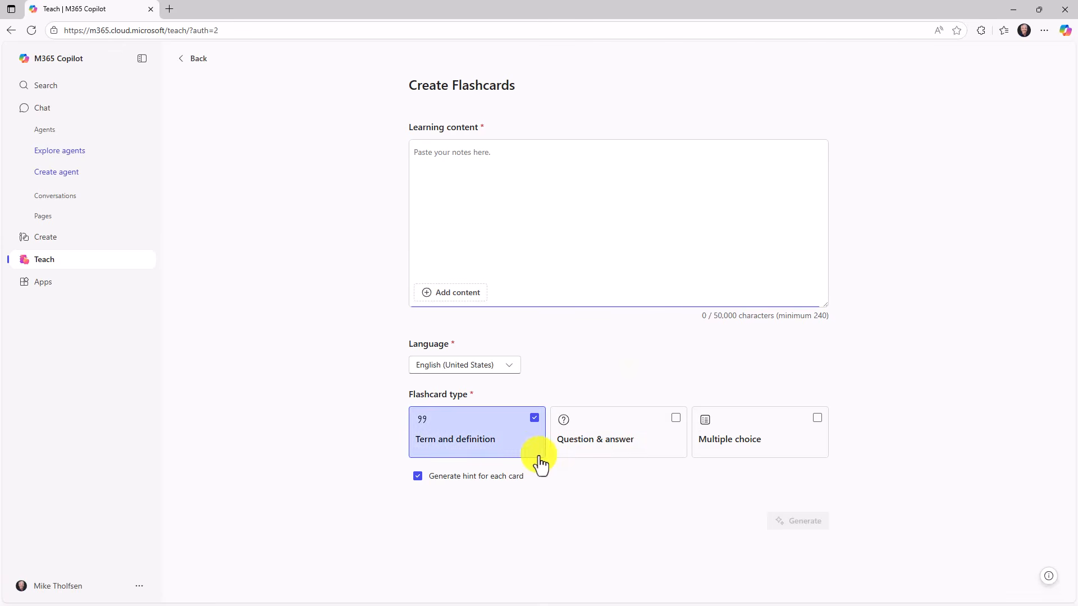
Step: Try the Question & answer and Multiple choice flashcard types, clear both again, and view the available languages
left_click(634, 441)
left_click(741, 437)
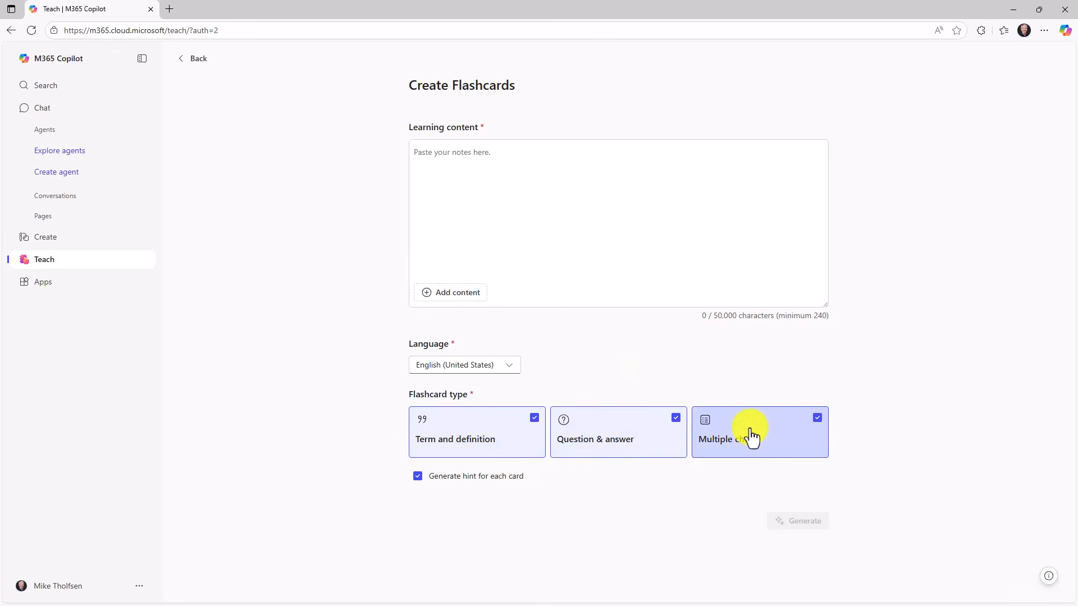
left_click(675, 420)
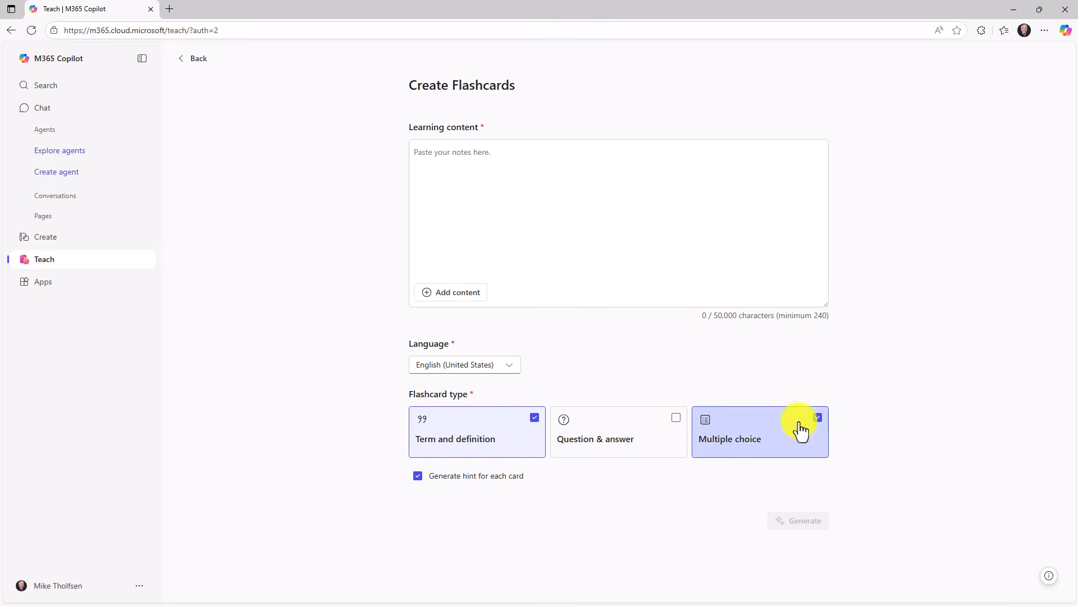
left_click(820, 420)
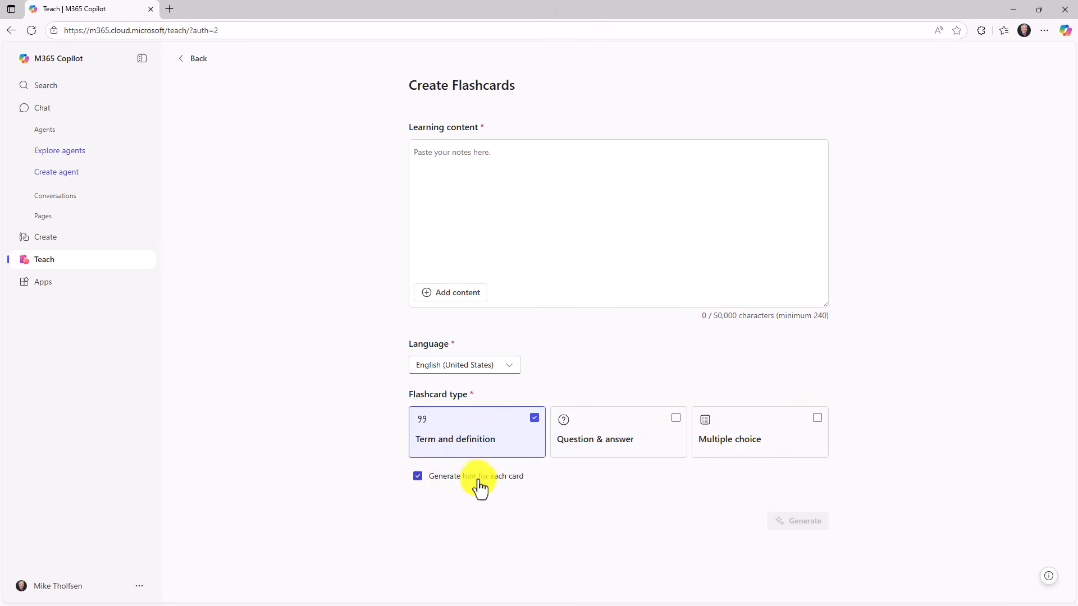
left_click(508, 365)
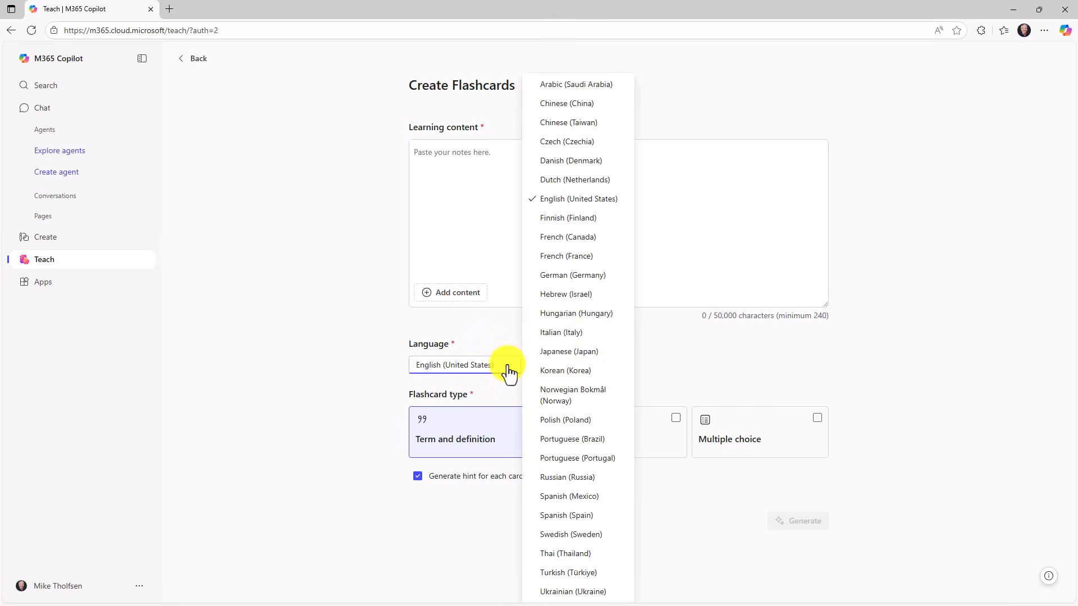
left_click(373, 331)
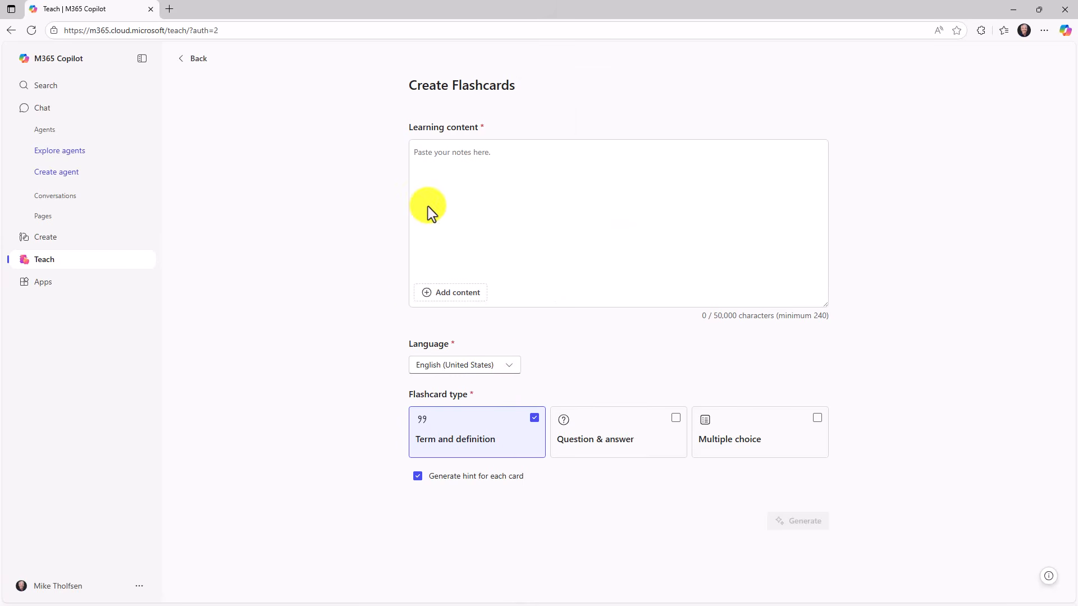
Step: Paste the Amazon Rainforest notes as learning content and generate Term and definition flashcards with hints in English (United States)
left_click(468, 152)
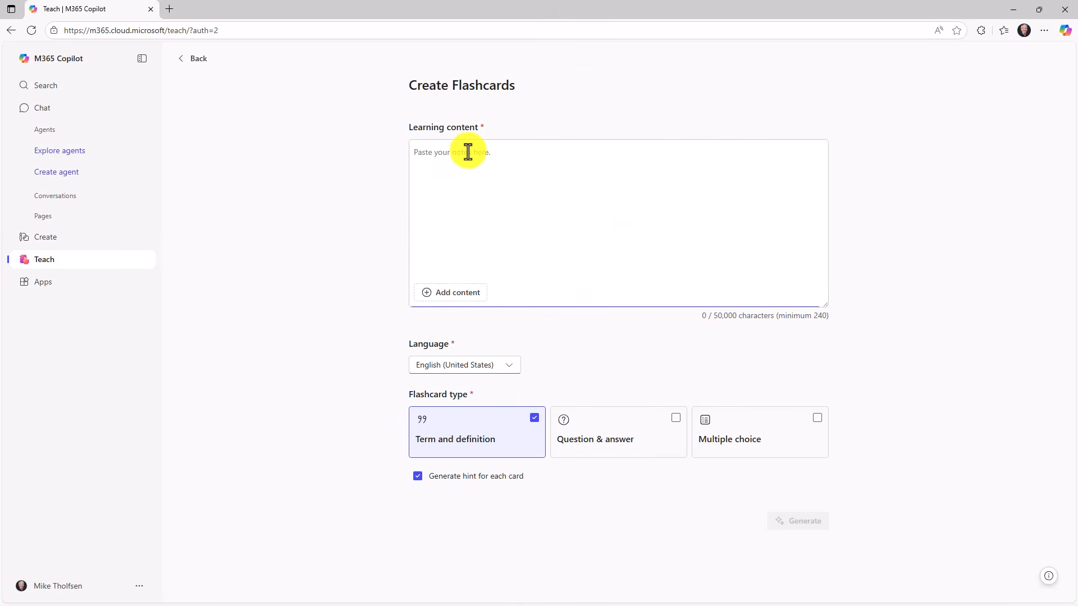
key("ctrl+v")
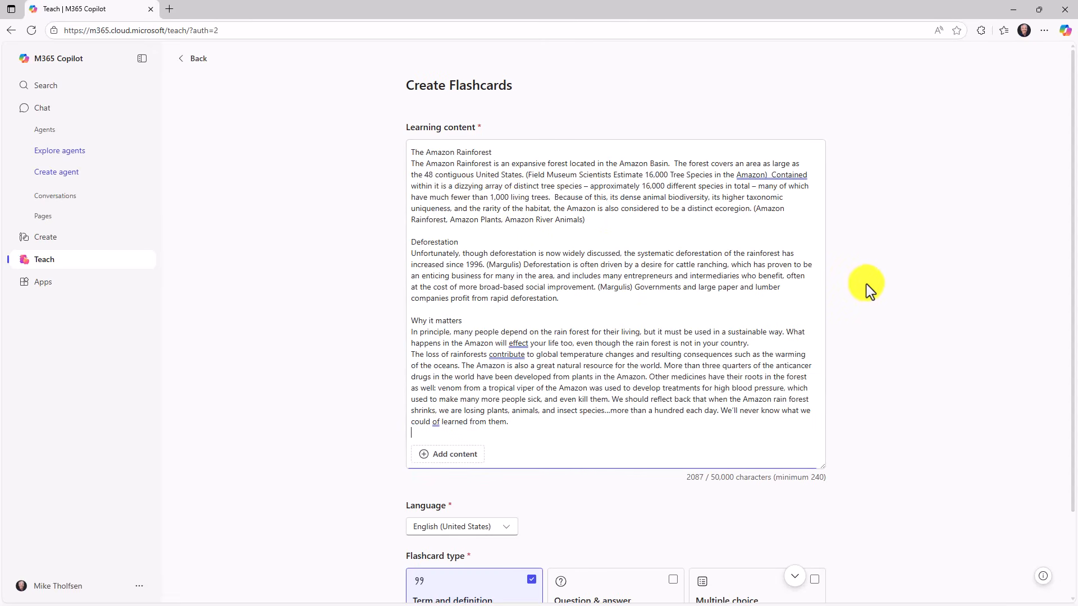
scroll(864, 285, "down", 2)
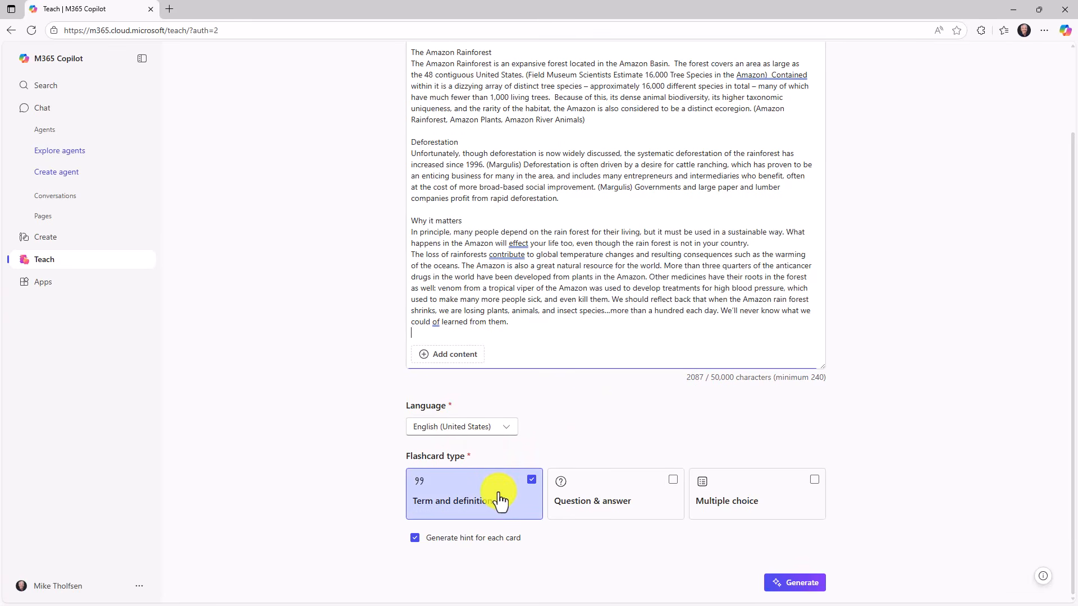
left_click(803, 584)
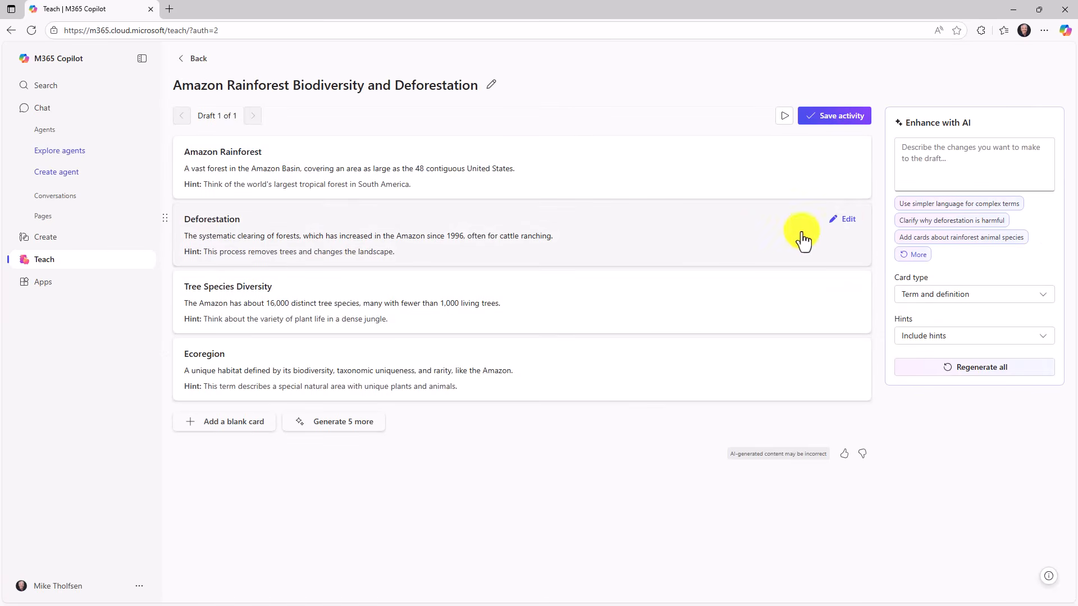
Step: Add the logging image of a machine loading logs to the front side of the Deforestation card
left_click(845, 221)
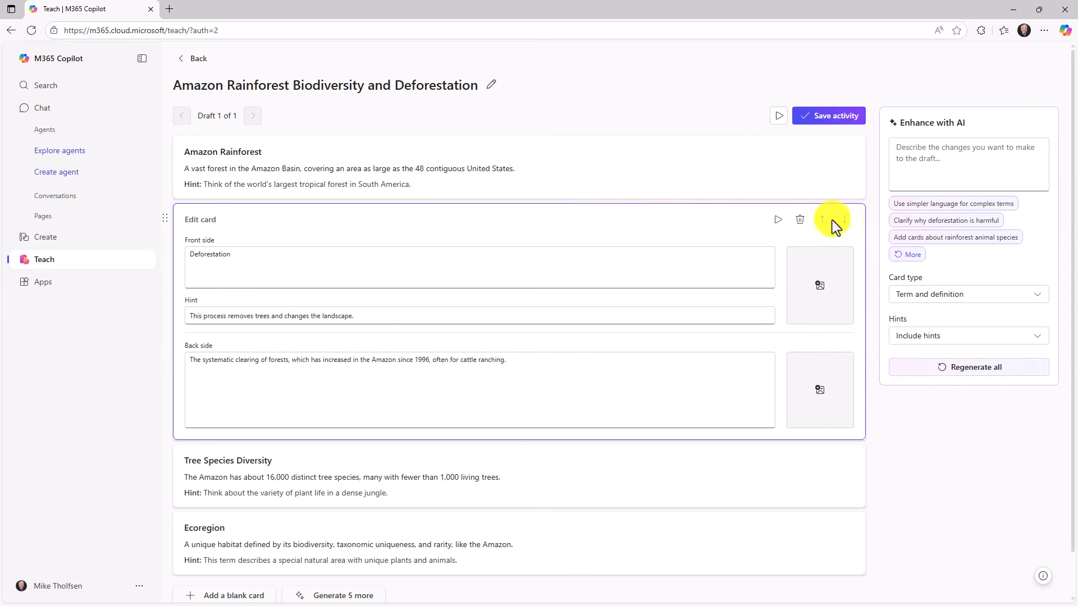
left_click(818, 287)
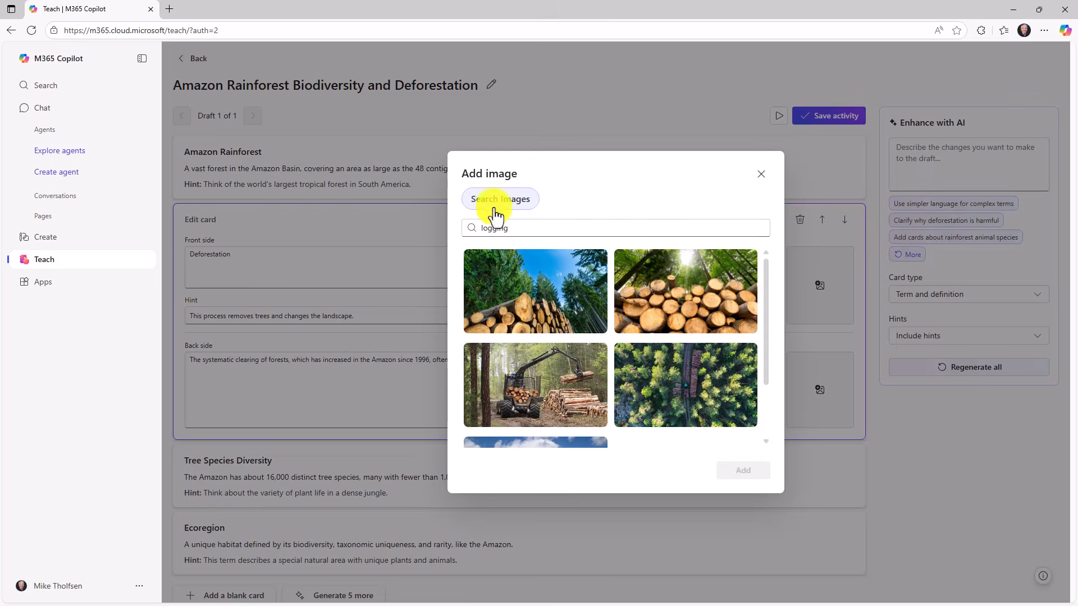
left_click(547, 382)
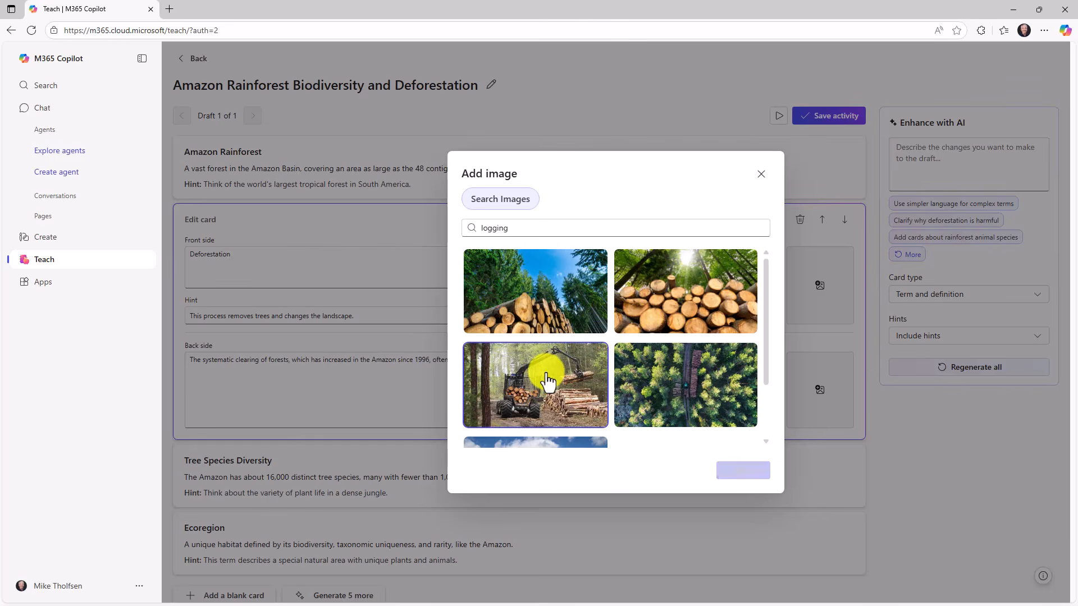
left_click(751, 475)
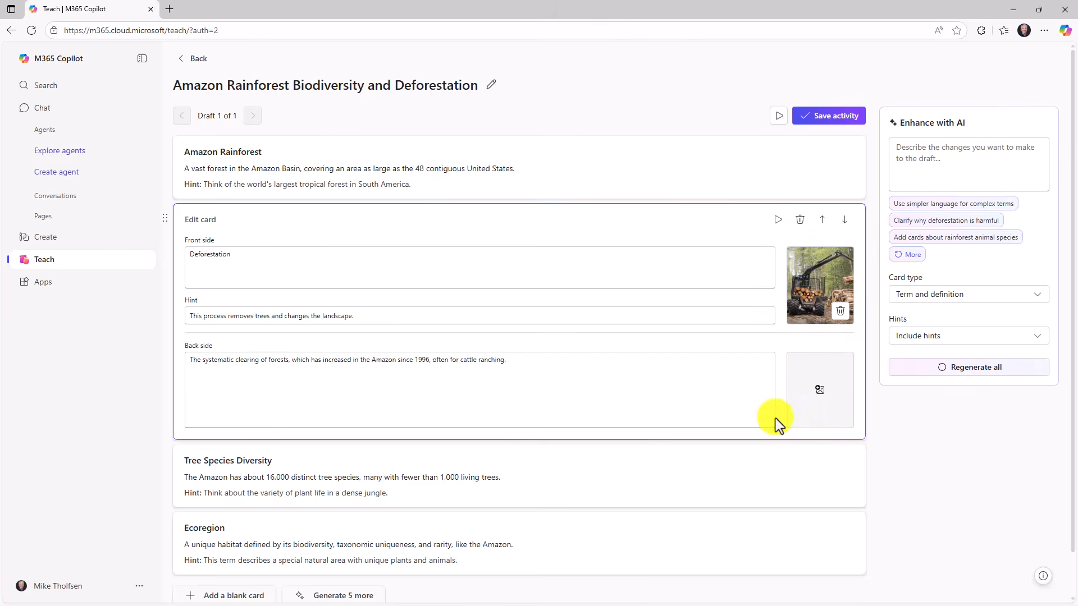
Step: Move the Tree Species Diversity card above the Deforestation card and generate 5 more flashcards
left_click(782, 474)
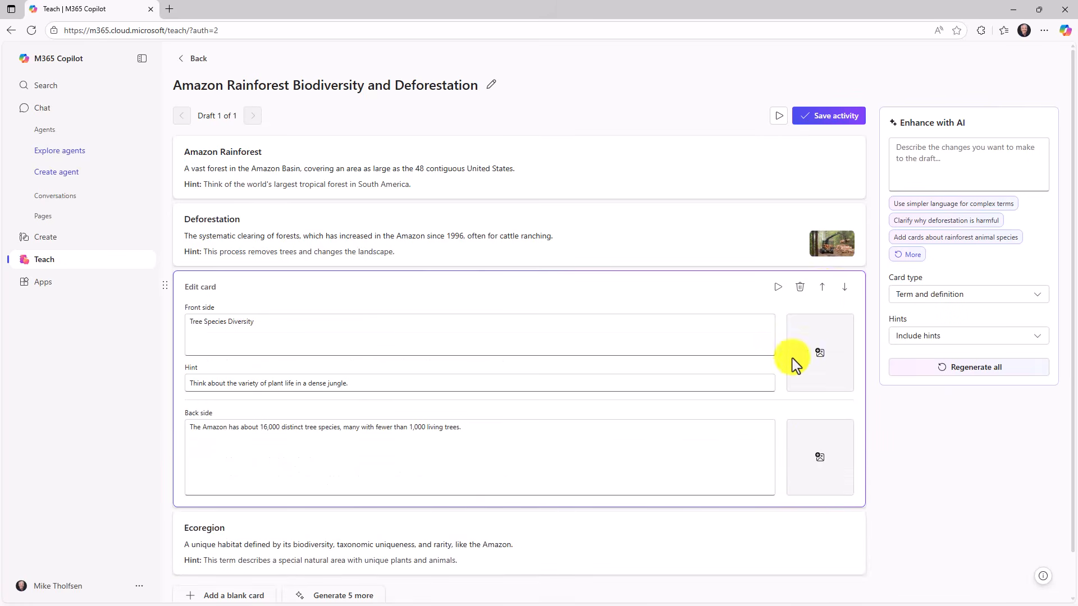
left_click(822, 287)
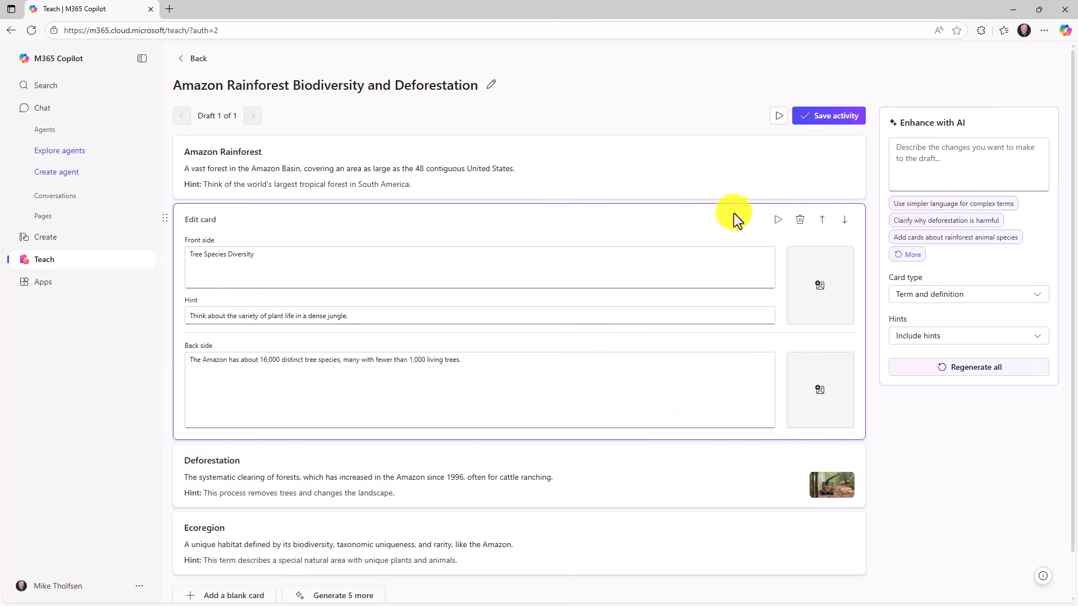
scroll(574, 378, "down", 2)
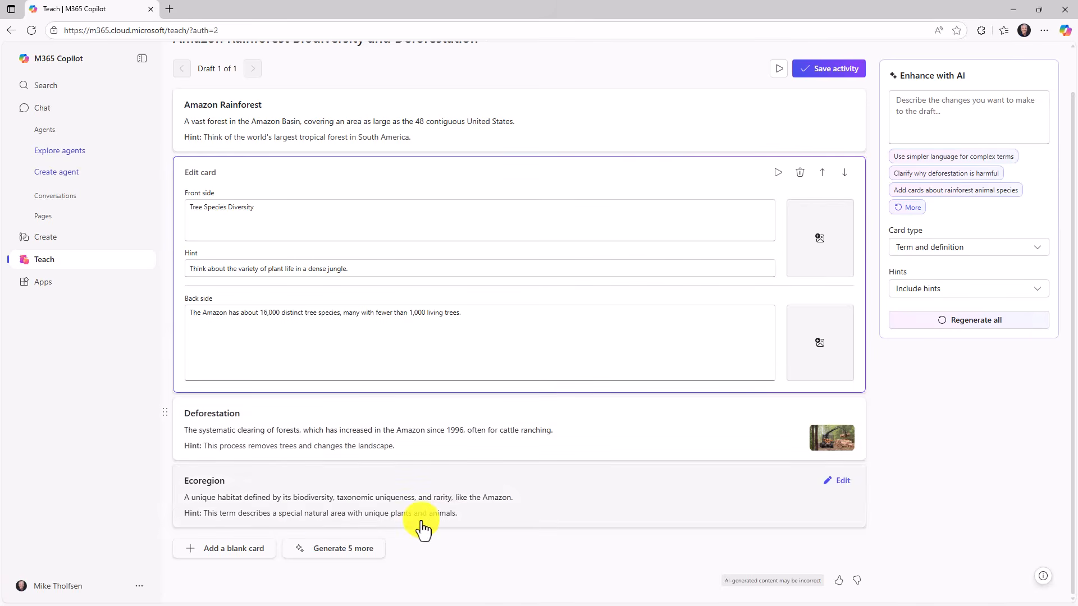
left_click(343, 553)
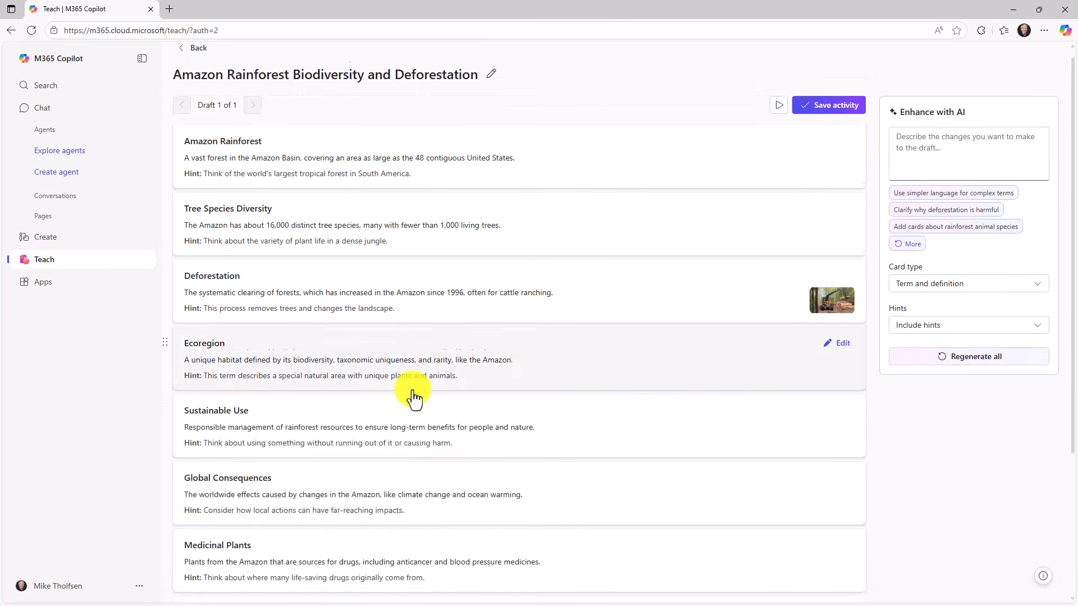
scroll(414, 398, "down", 3)
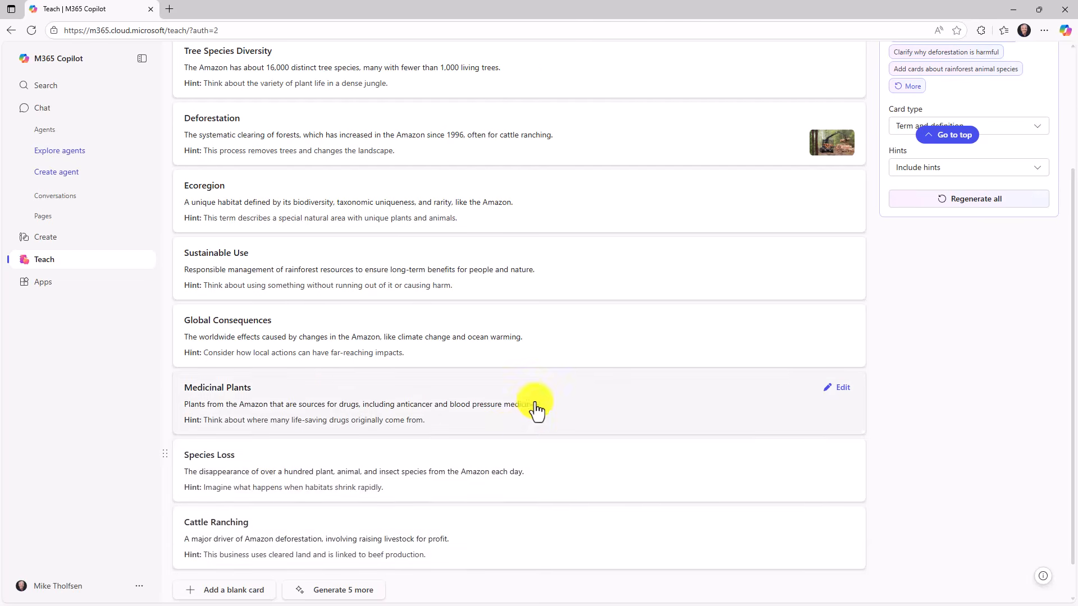
Step: Add a blank card at the end of the flashcard set and delete it again
scroll(373, 525, "down", 1)
left_click(236, 549)
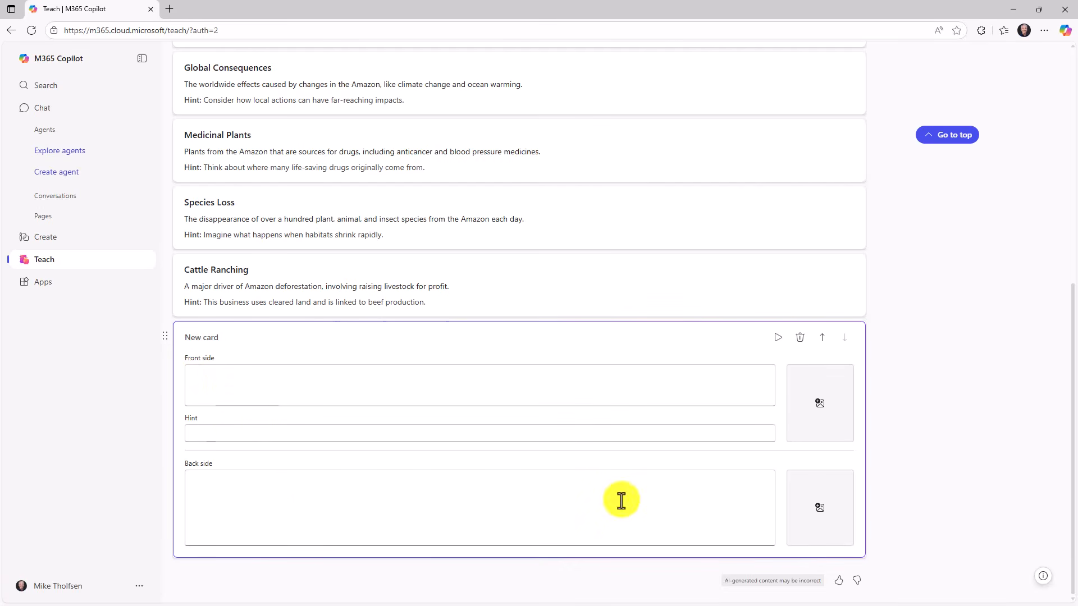
left_click(800, 337)
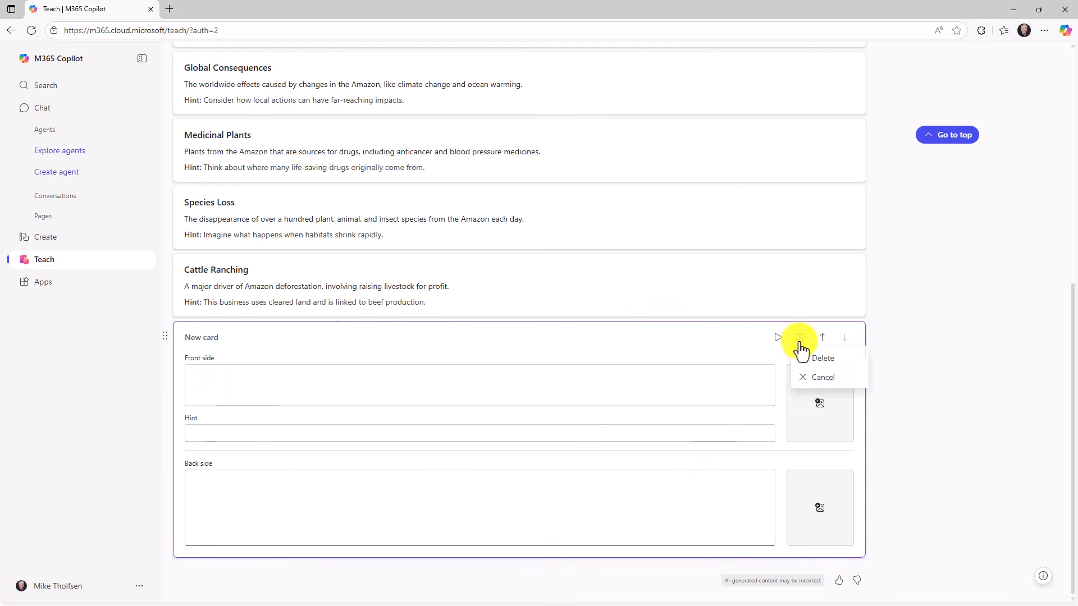
left_click(817, 358)
Step: Preview the flashcards, marking Amazon Rainforest as known and Tree Species Diversity as still learning, flip the Deforestation card, and exit the preview
scroll(818, 339, "up", 4)
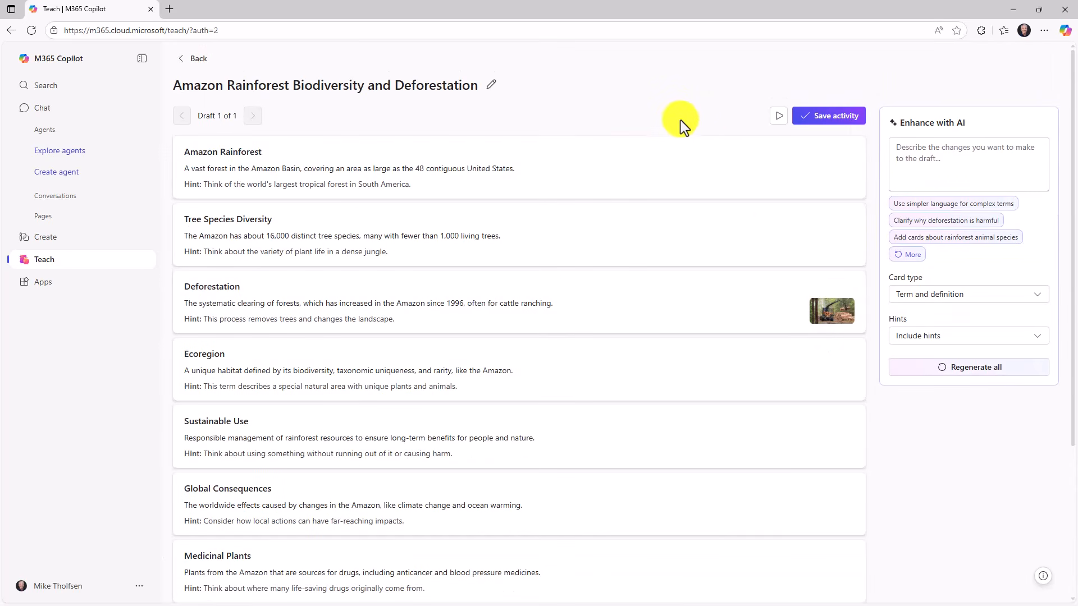
left_click(780, 116)
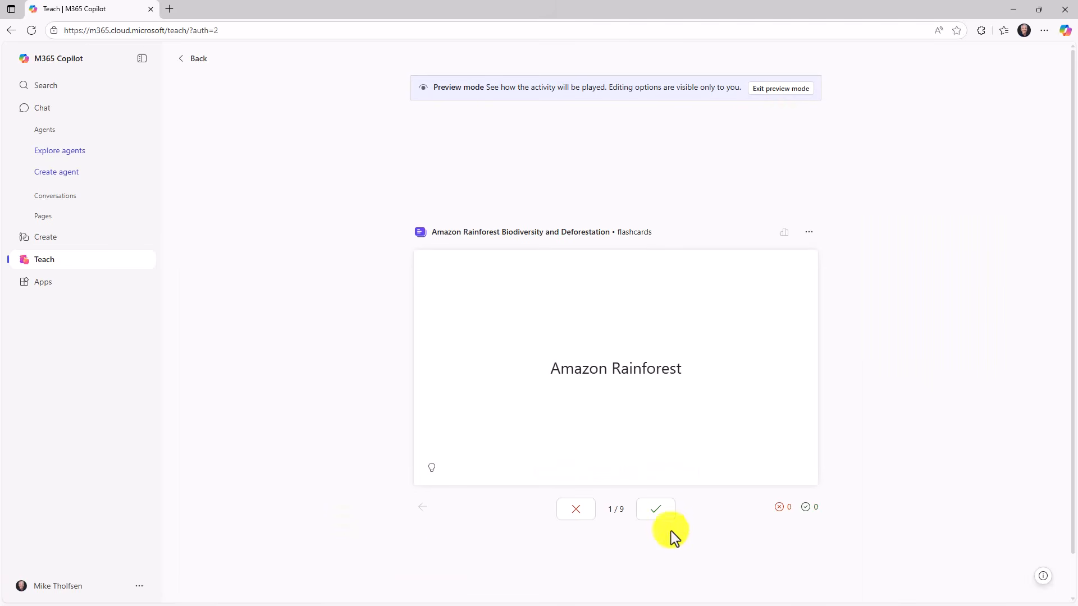
left_click(621, 393)
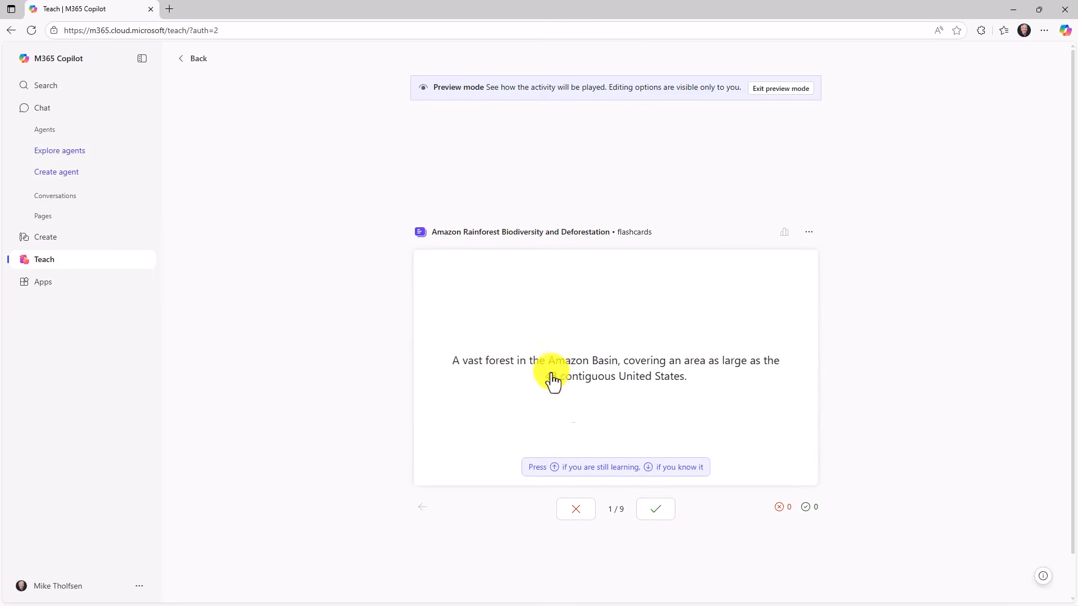
left_click(656, 511)
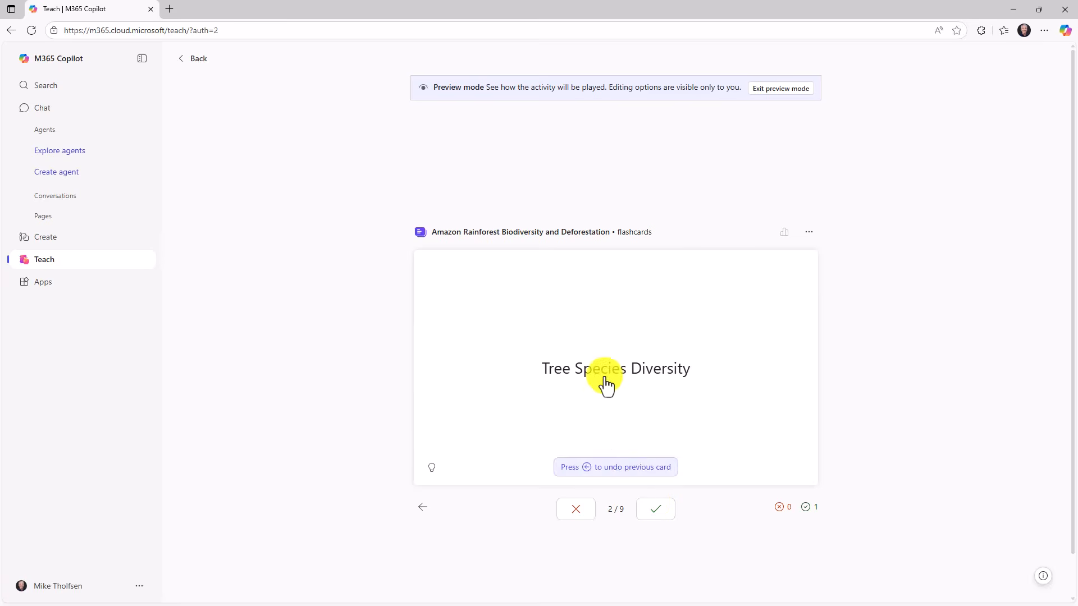
left_click(607, 386)
left_click(576, 511)
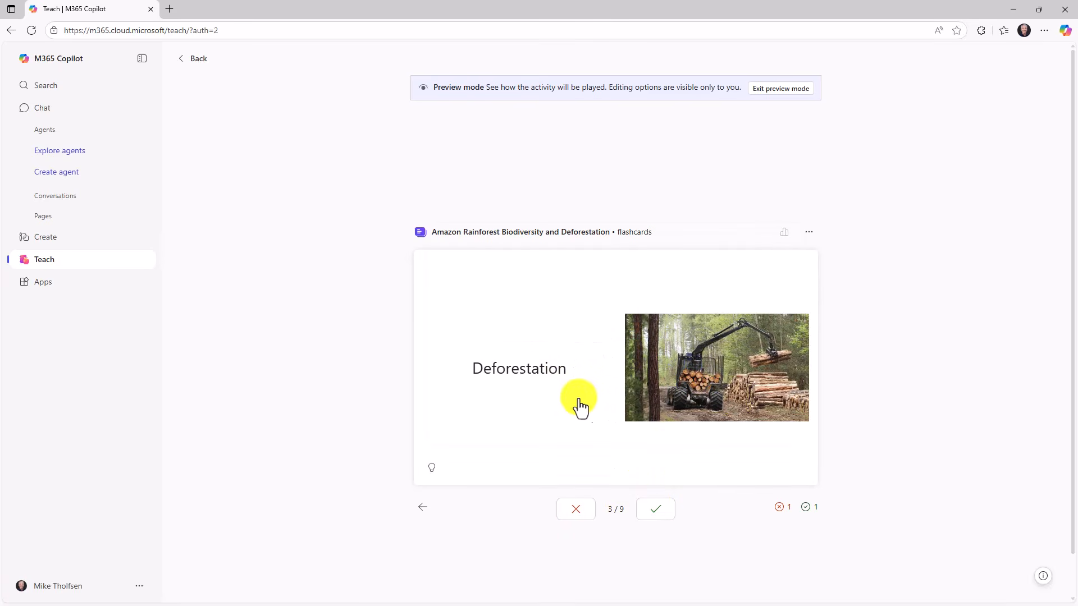
left_click(596, 409)
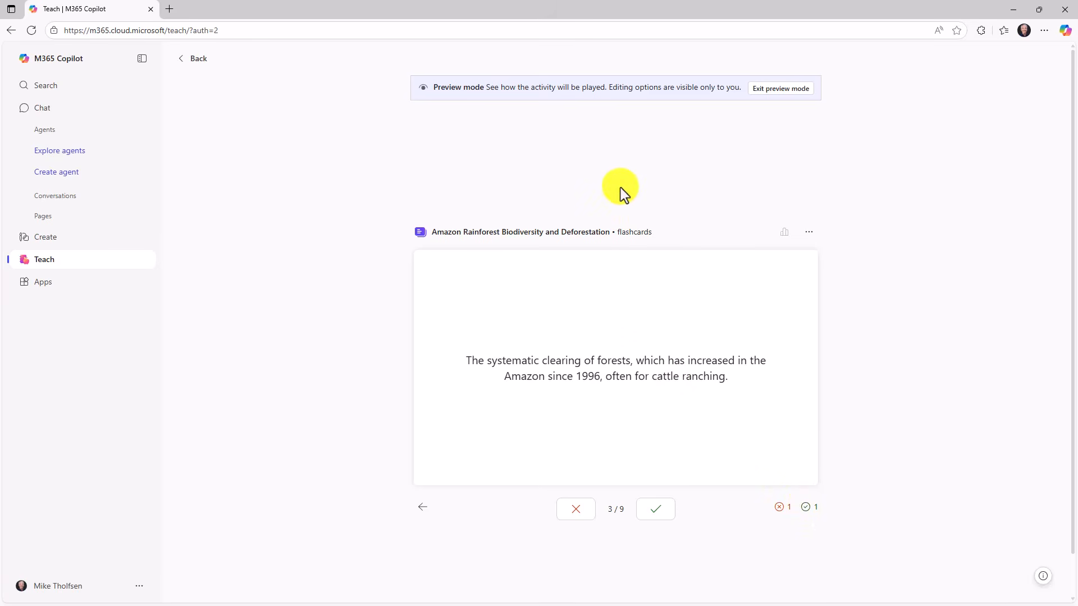
left_click(798, 96)
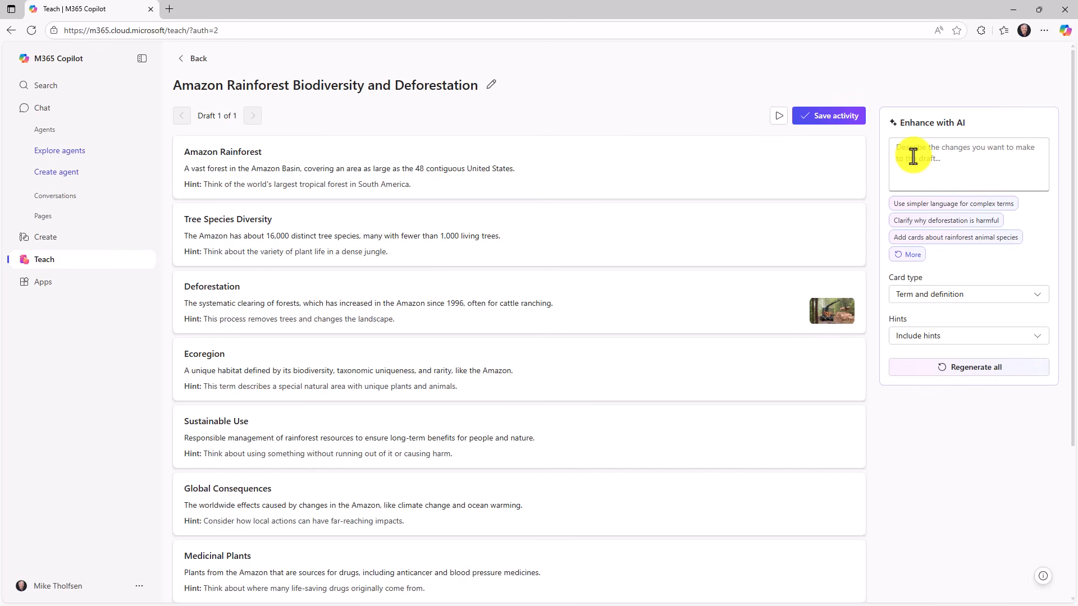
Step: Check the card type and hints options available for regenerating the flashcards, keeping the current choices
left_click(963, 295)
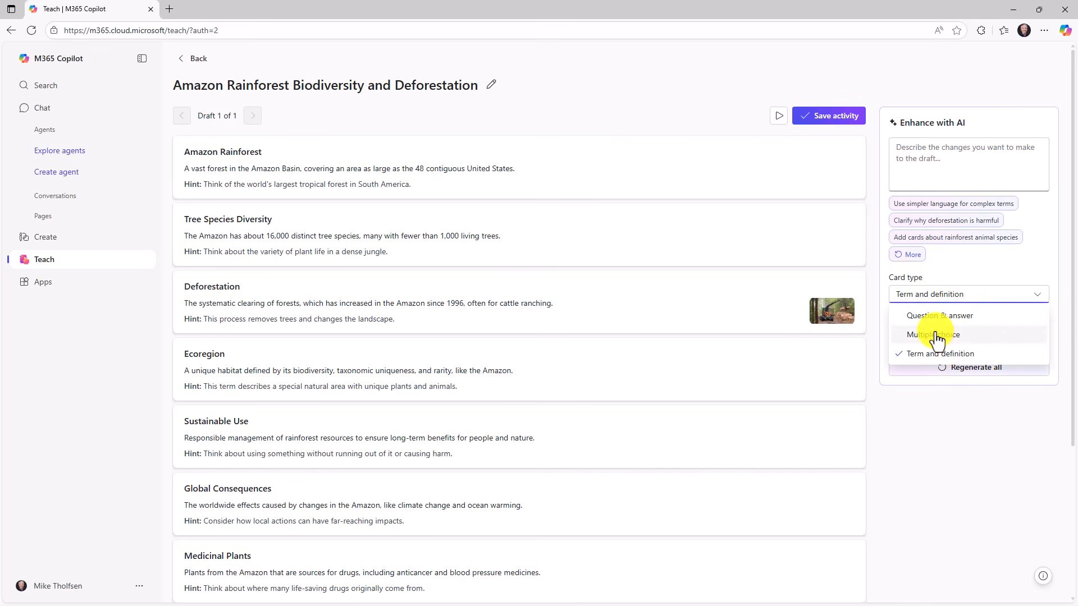
left_click(1040, 295)
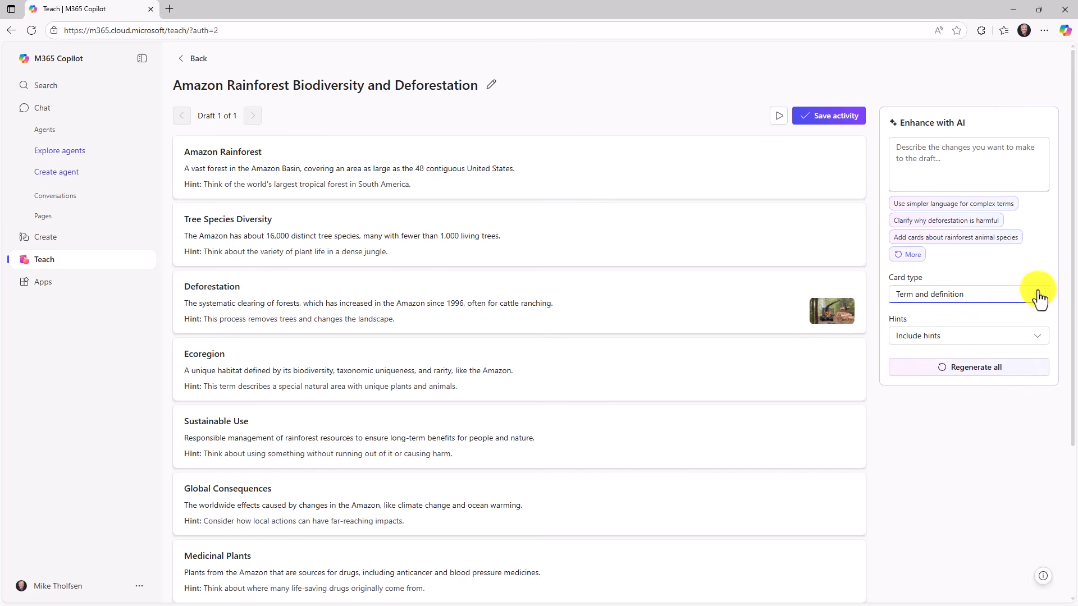
left_click(1017, 339)
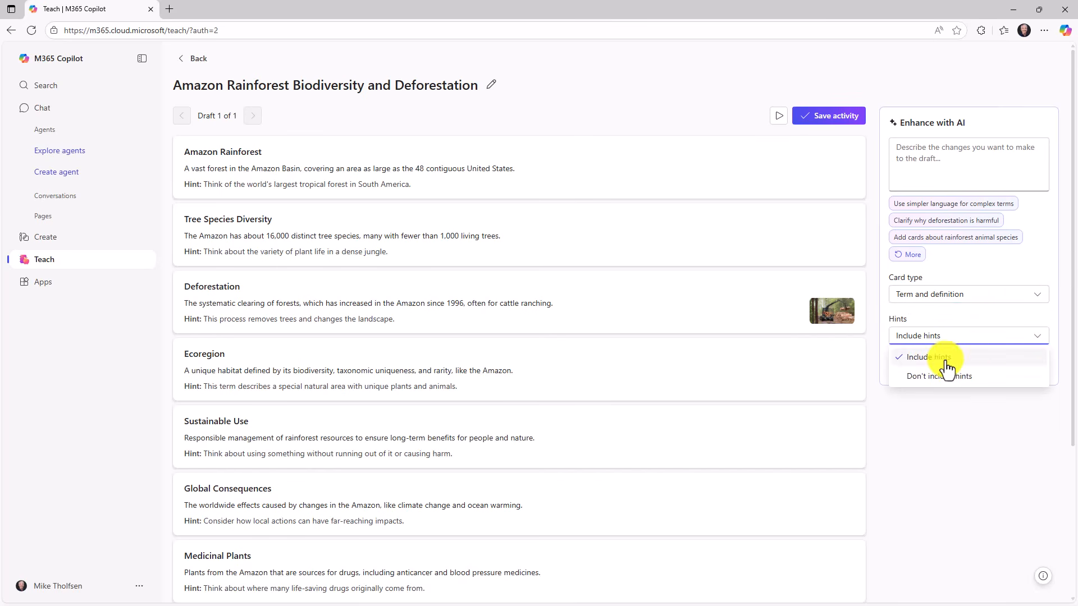
left_click(859, 395)
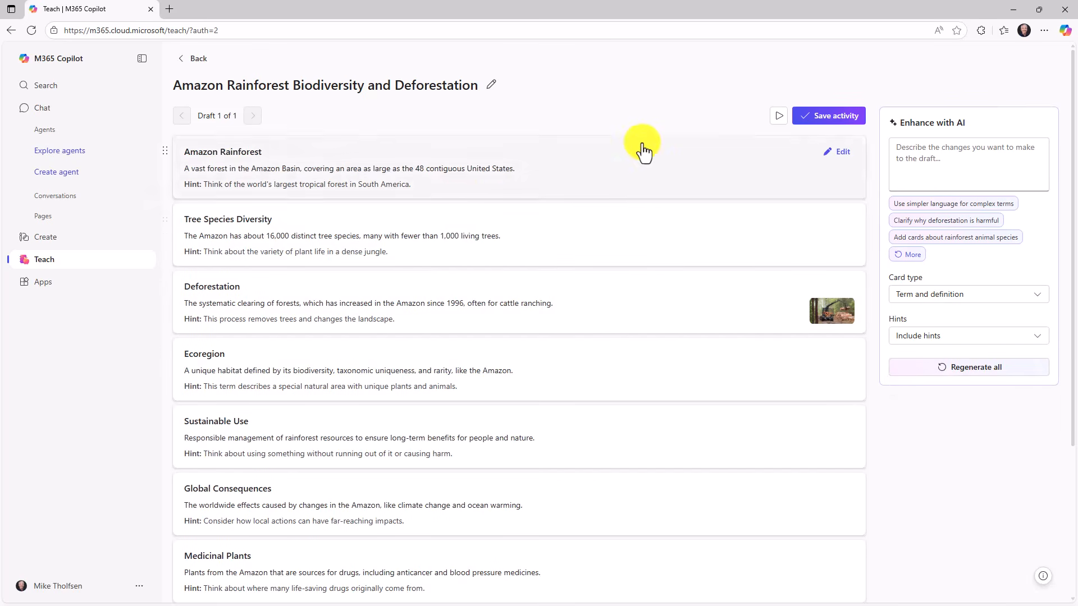
Step: Save the Amazon Rainforest flashcards activity and copy its sharing link from Learning Activities
left_click(827, 118)
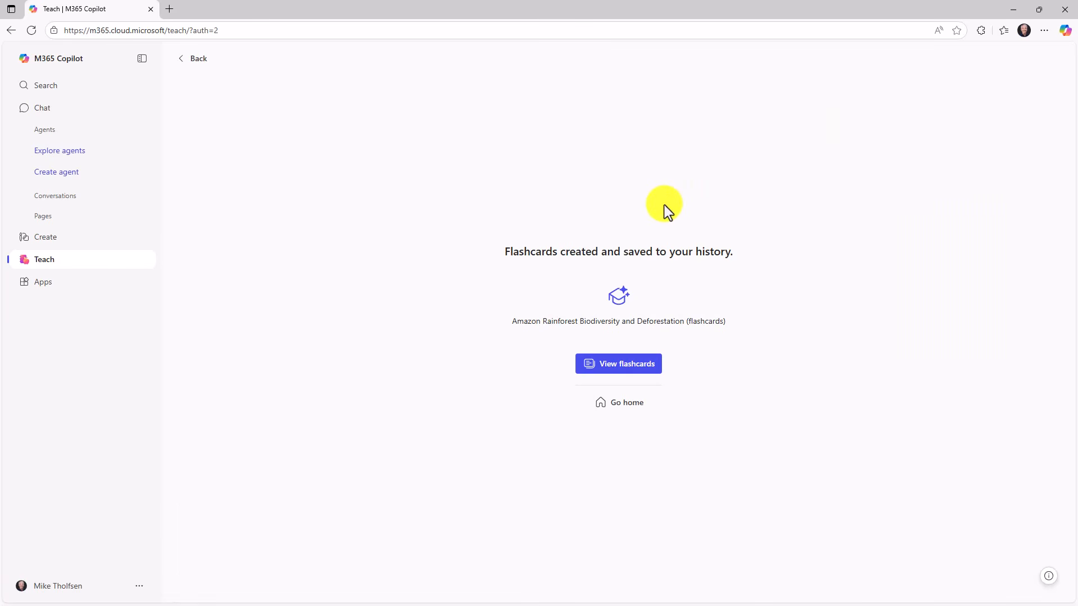
left_click(618, 364)
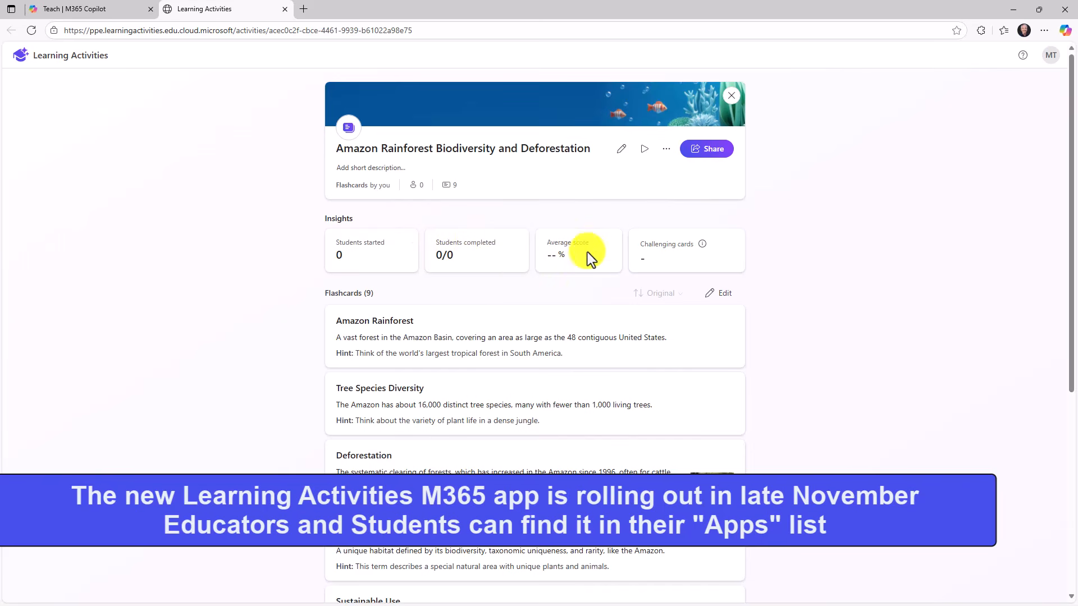
left_click(705, 158)
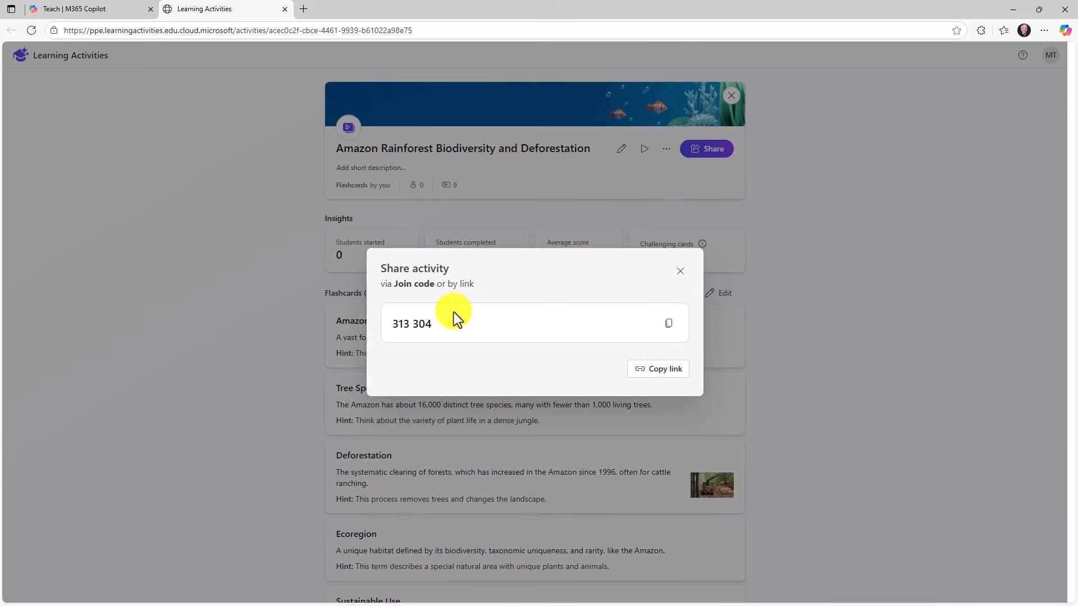
left_click(662, 375)
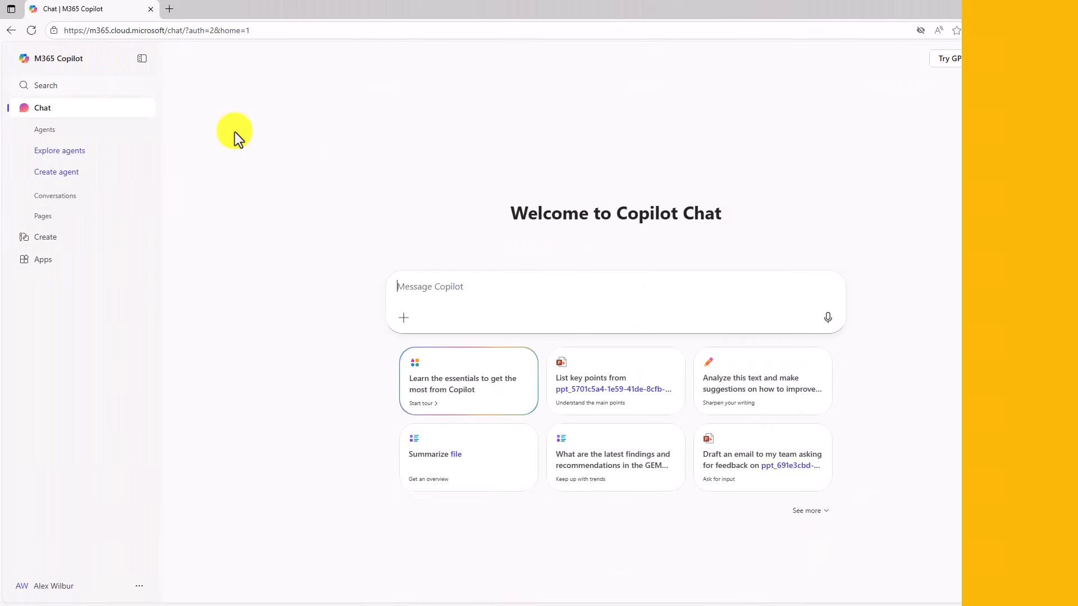
Step: Open the copied flashcards link in the browser signed in as the student
left_click(170, 31)
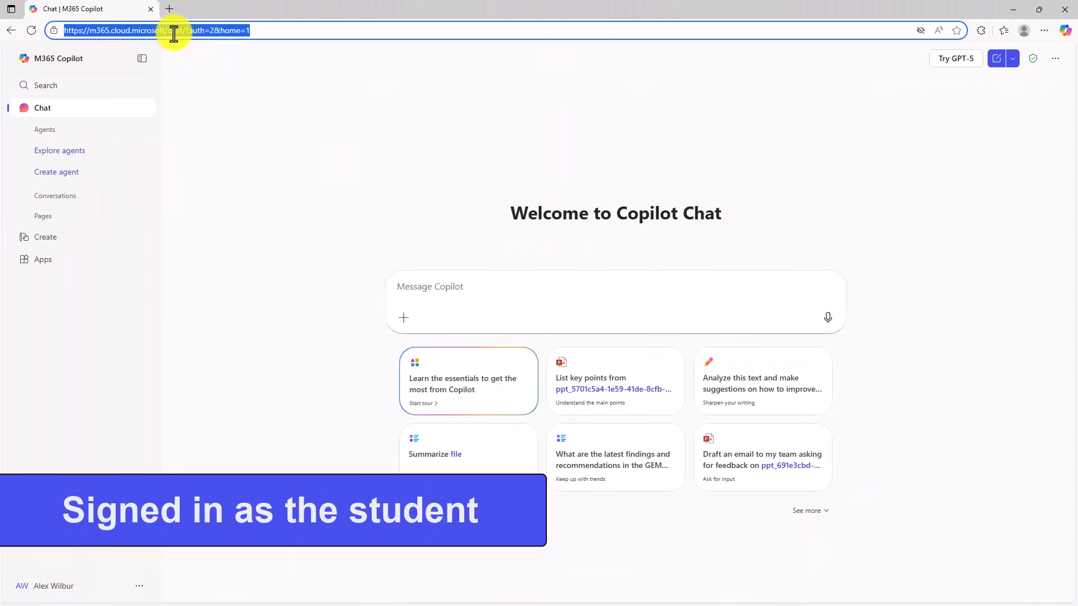
key("ctrl+v")
key("Return")
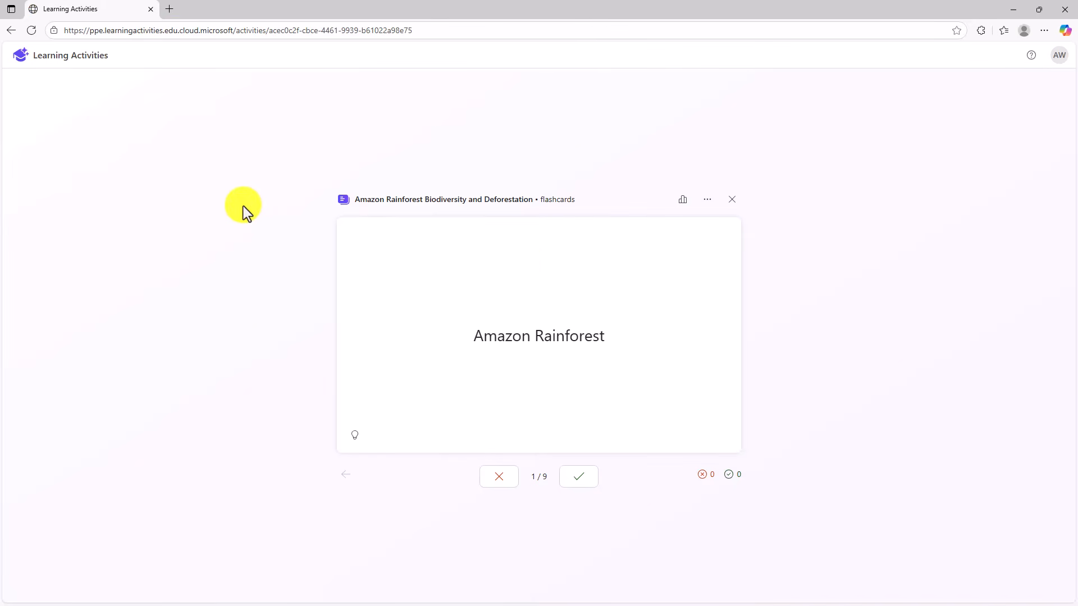
Step: Practice all nine flashcards, marking Tree Species Diversity and Ecoregion as still learning and the other seven as known
left_click(578, 477)
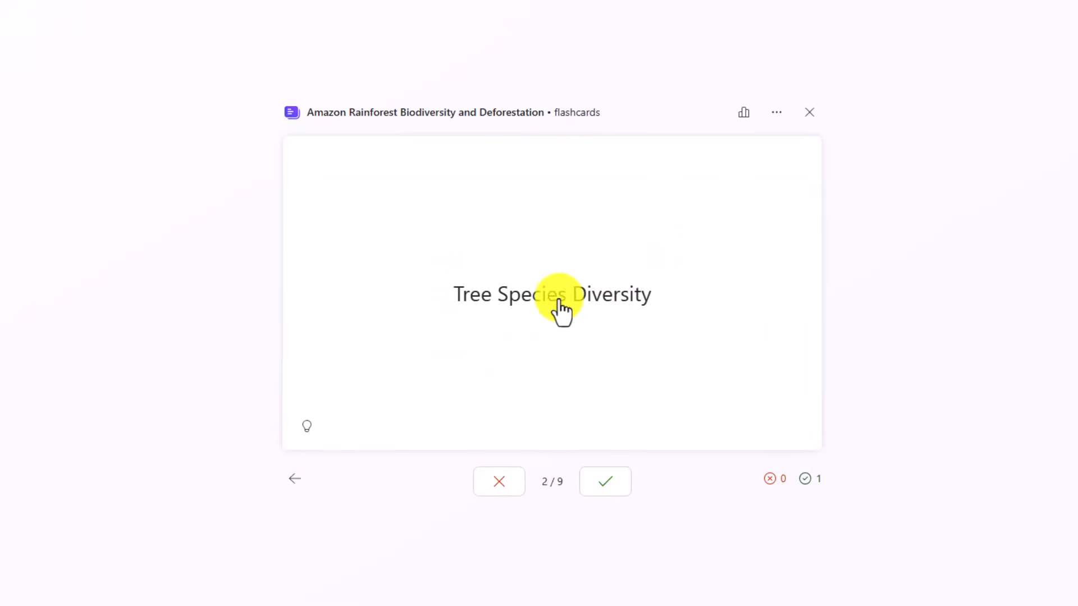
left_click(558, 308)
left_click(505, 489)
left_click(609, 486)
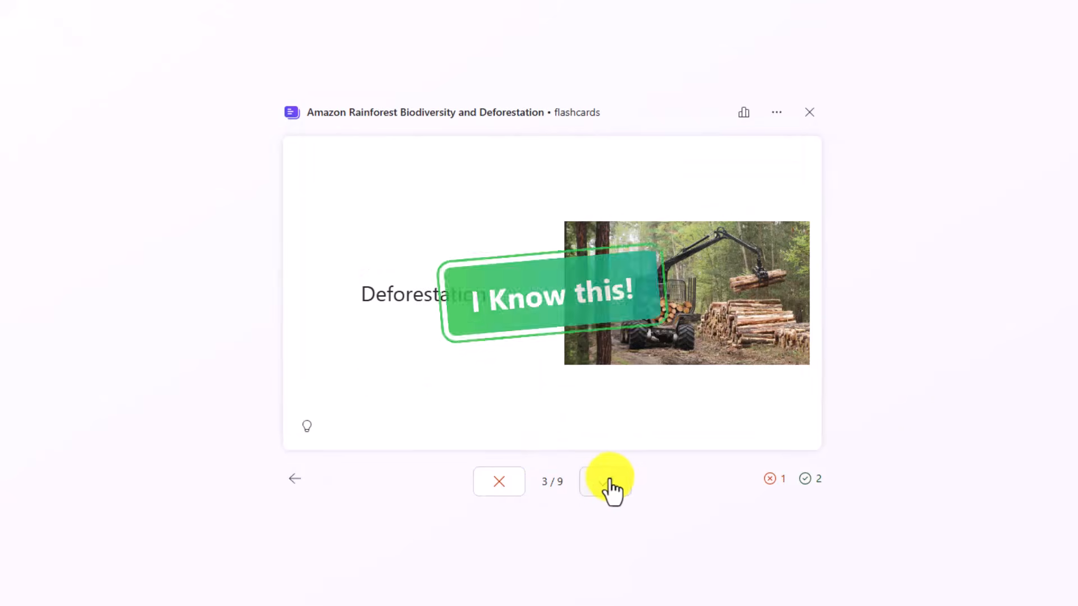
left_click(499, 488)
left_click(607, 486)
left_click(611, 486)
left_click(614, 485)
left_click(615, 485)
left_click(615, 487)
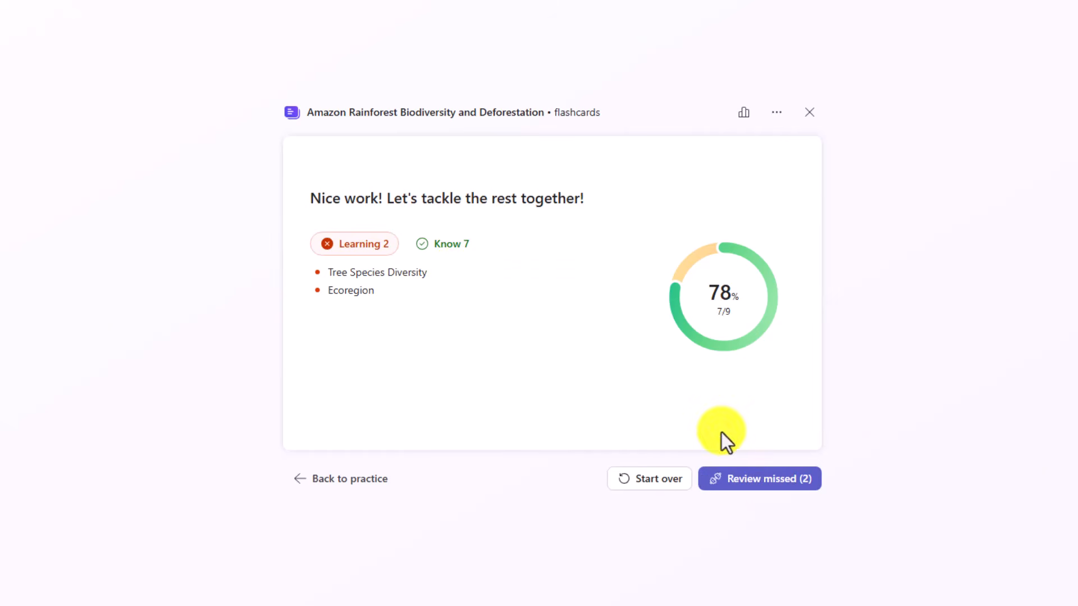
Step: Examine the student's insights and the know or learning status of each flashcard, and return to the practice
left_click(727, 135)
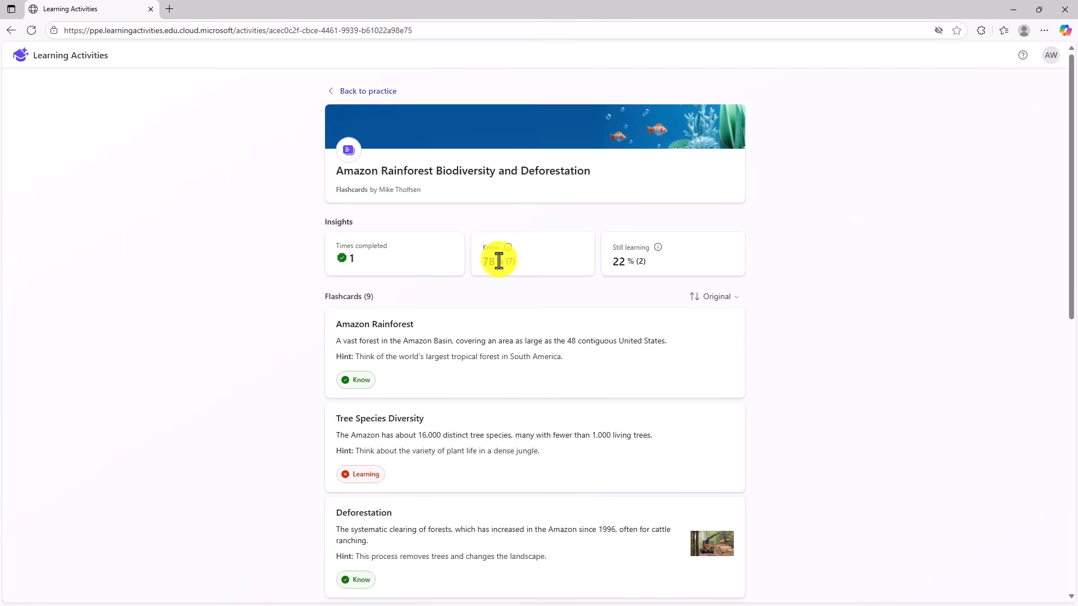
scroll(597, 351, "down", 7)
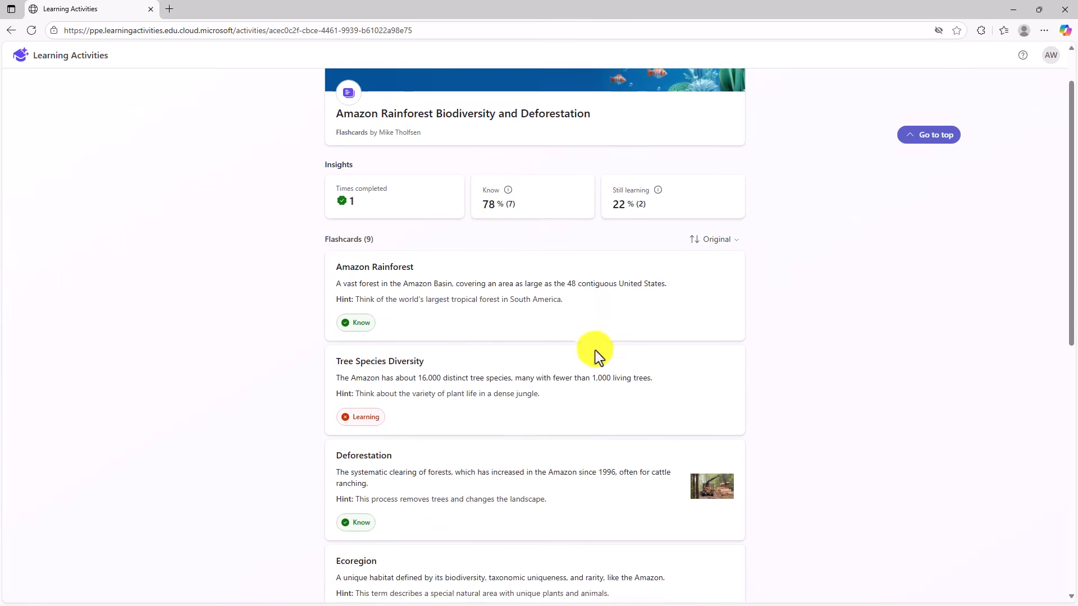
scroll(597, 351, "down", 3)
scroll(599, 344, "up", 10)
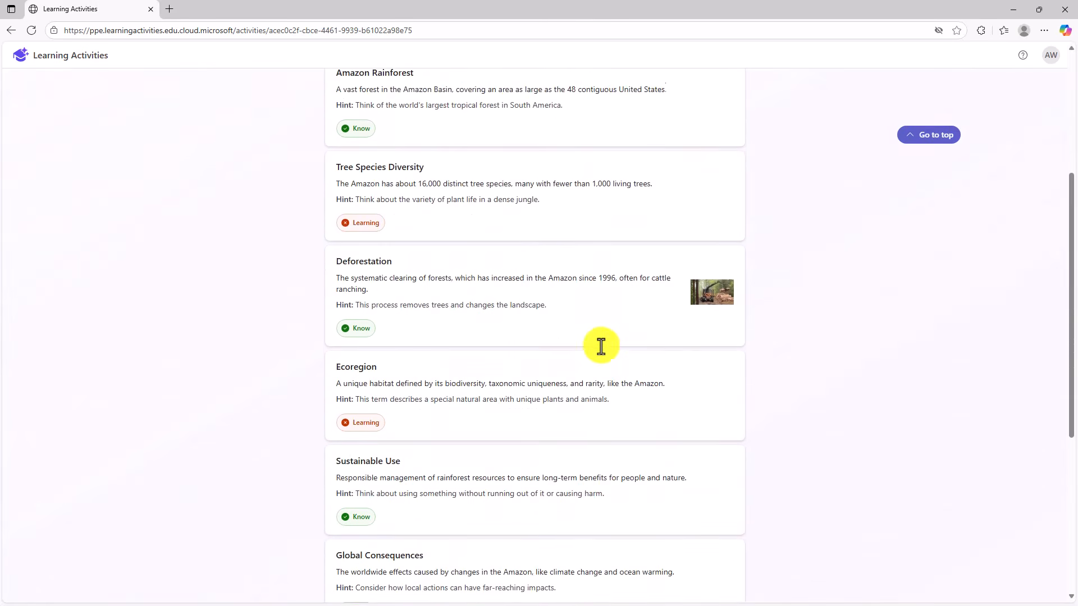
left_click(354, 91)
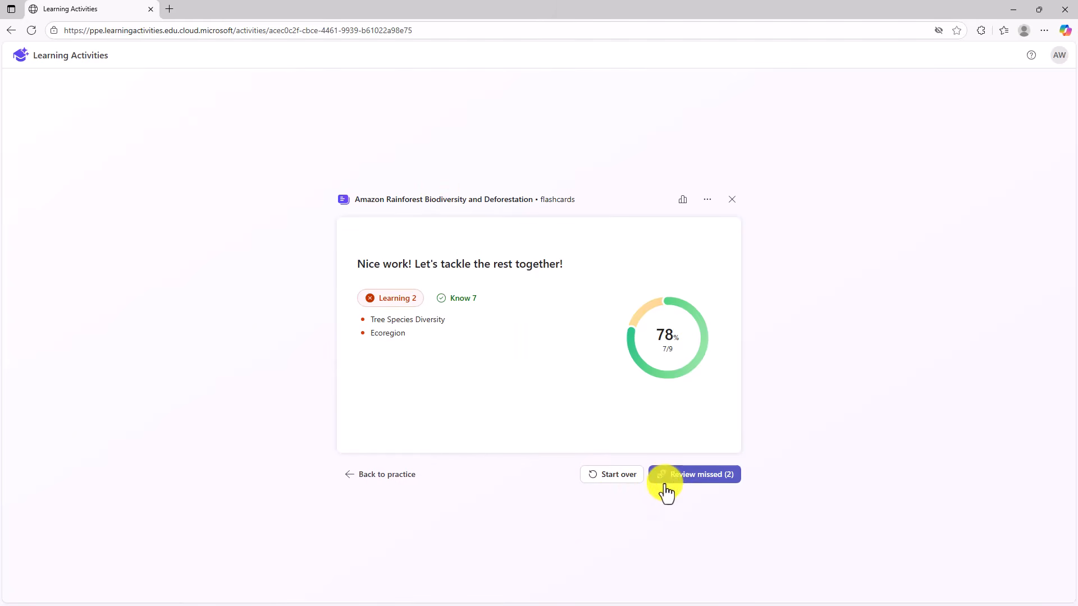
Step: Review the missed cards, marking Tree Species Diversity as known and Ecoregion as still learning, and go to the Learning Activities home page
left_click(719, 483)
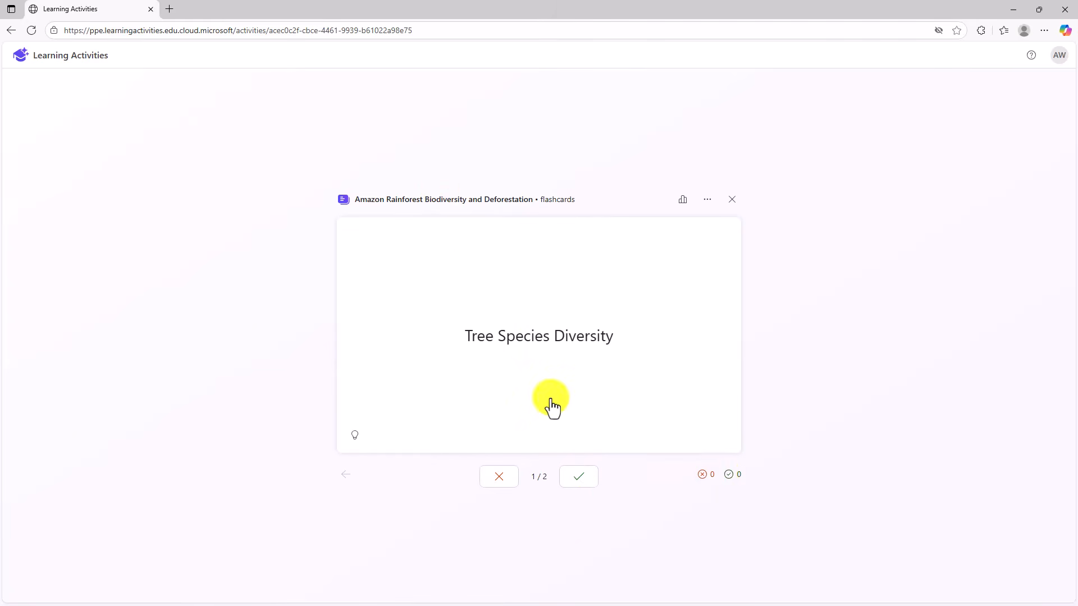
left_click(581, 478)
left_click(523, 365)
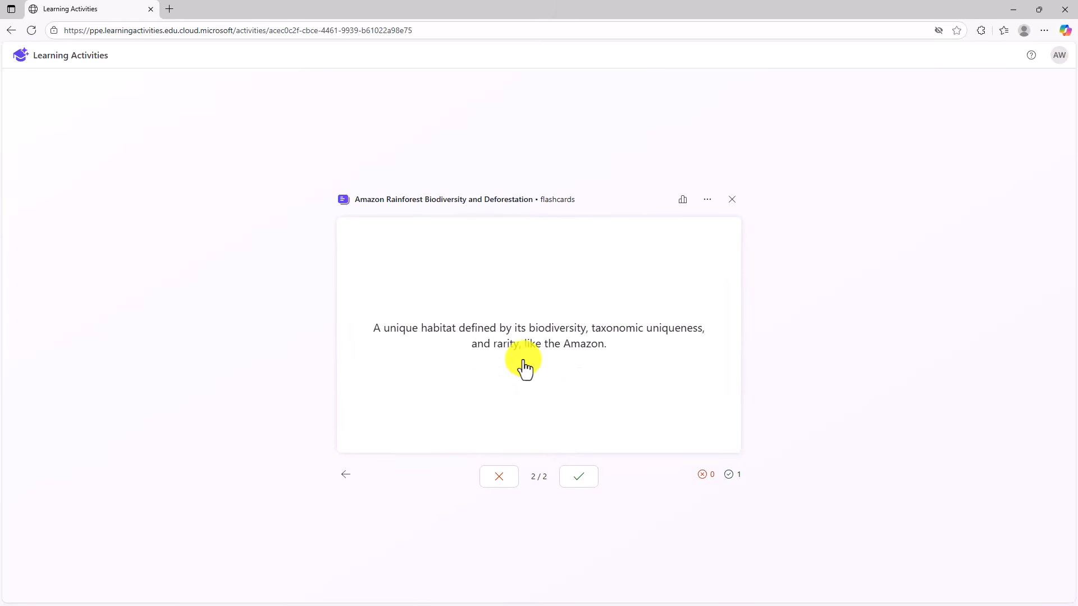
left_click(497, 483)
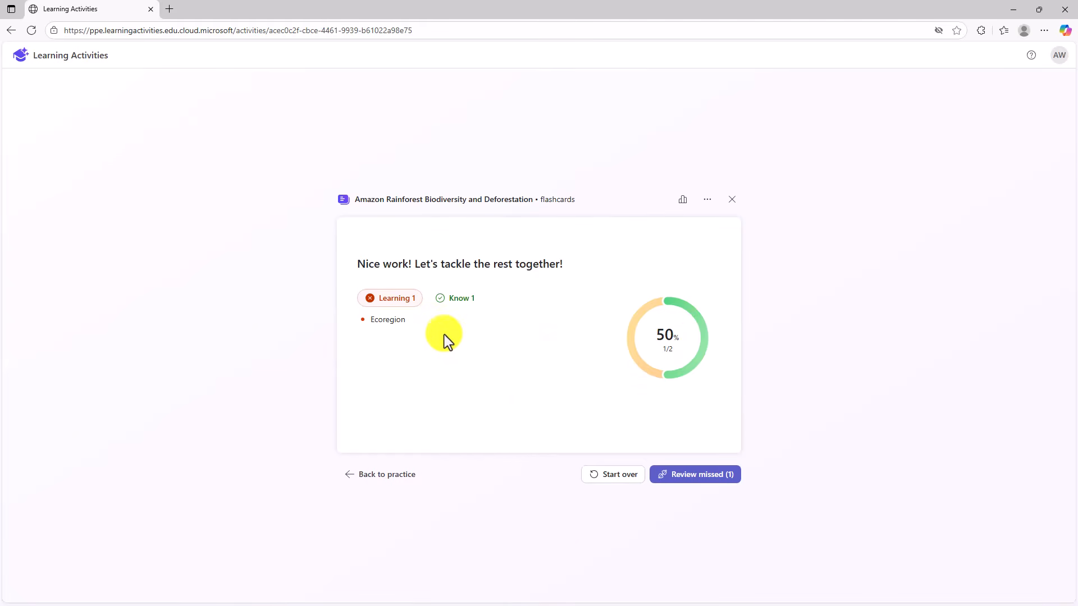
left_click(80, 59)
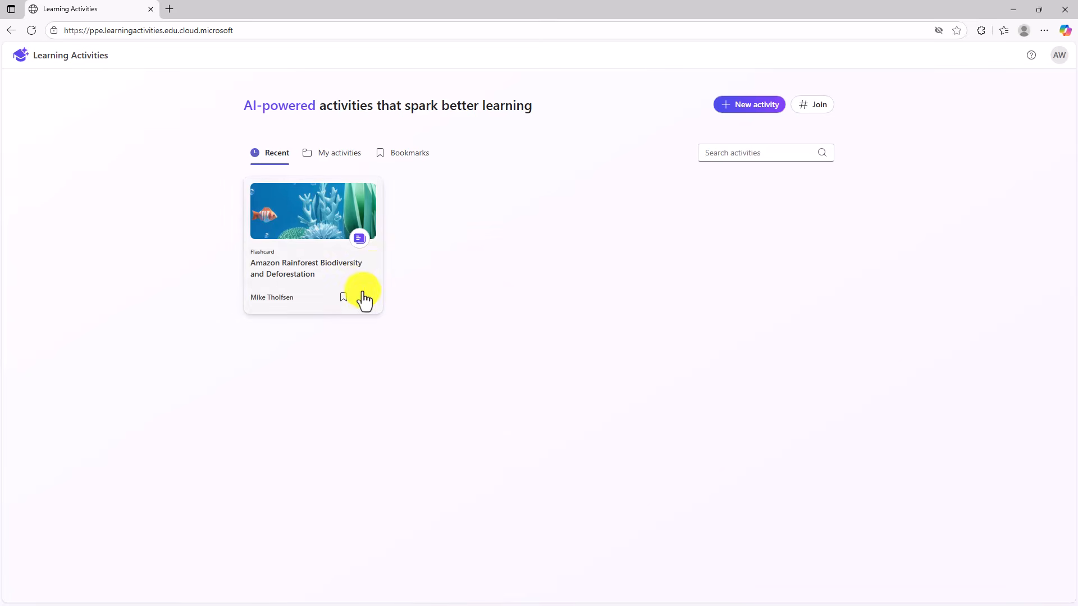
Step: Look at the prompt for joining an activity with a code and dismiss it
left_click(809, 107)
left_click(479, 364)
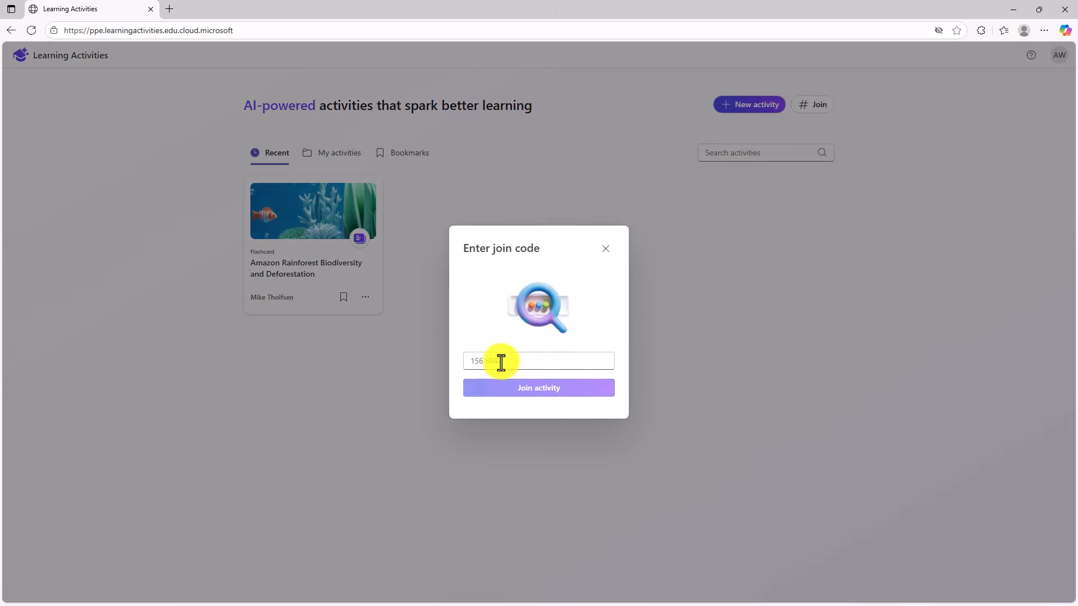
left_click(605, 250)
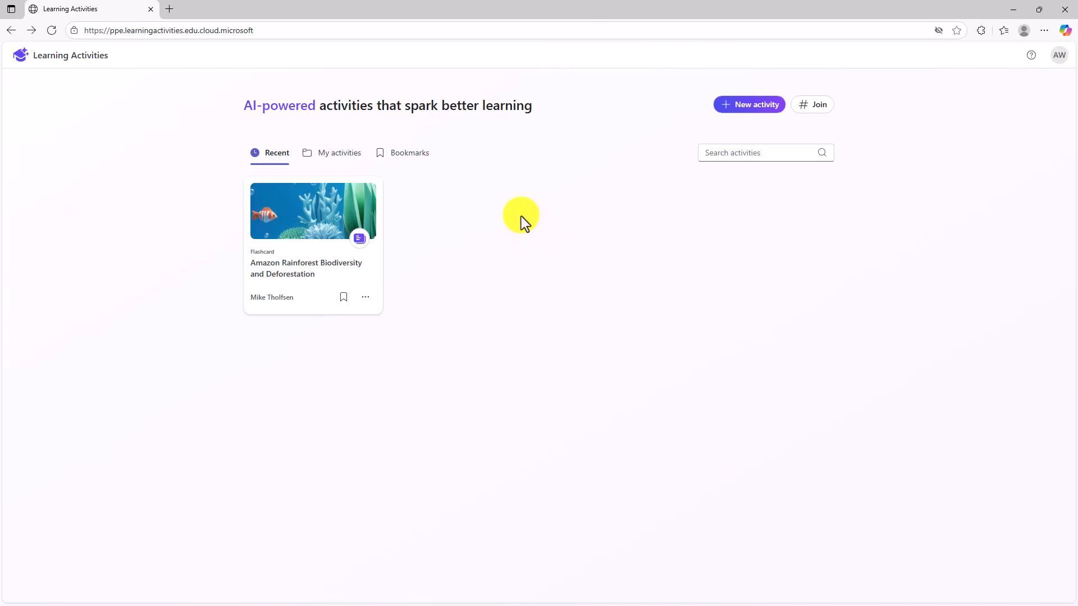
Step: View the new activity types and the blank Create Flashcards form, and return to the Learning Activities home page
left_click(754, 107)
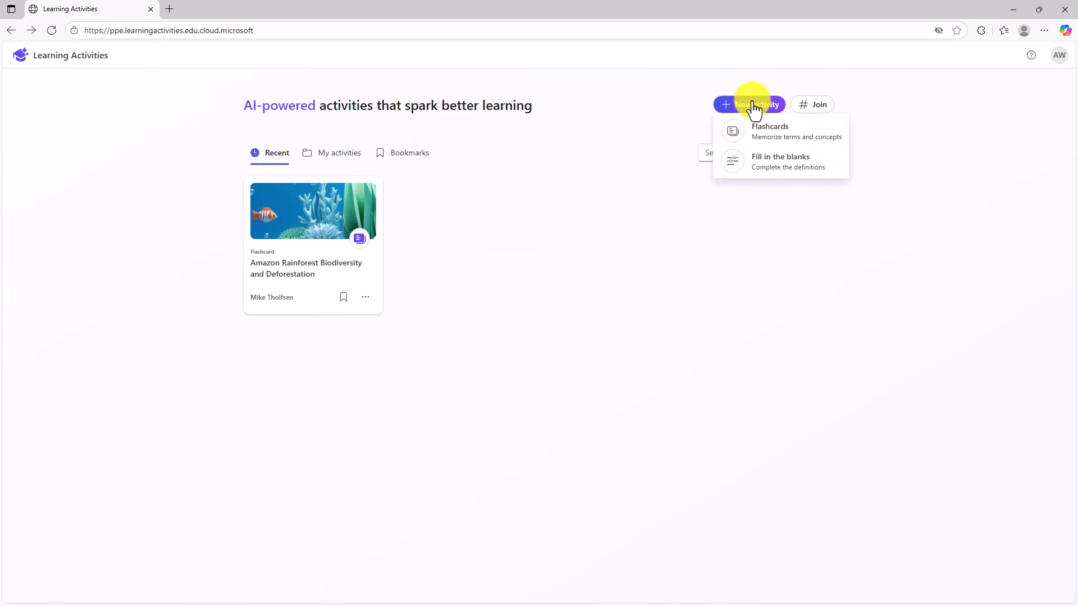
left_click(791, 141)
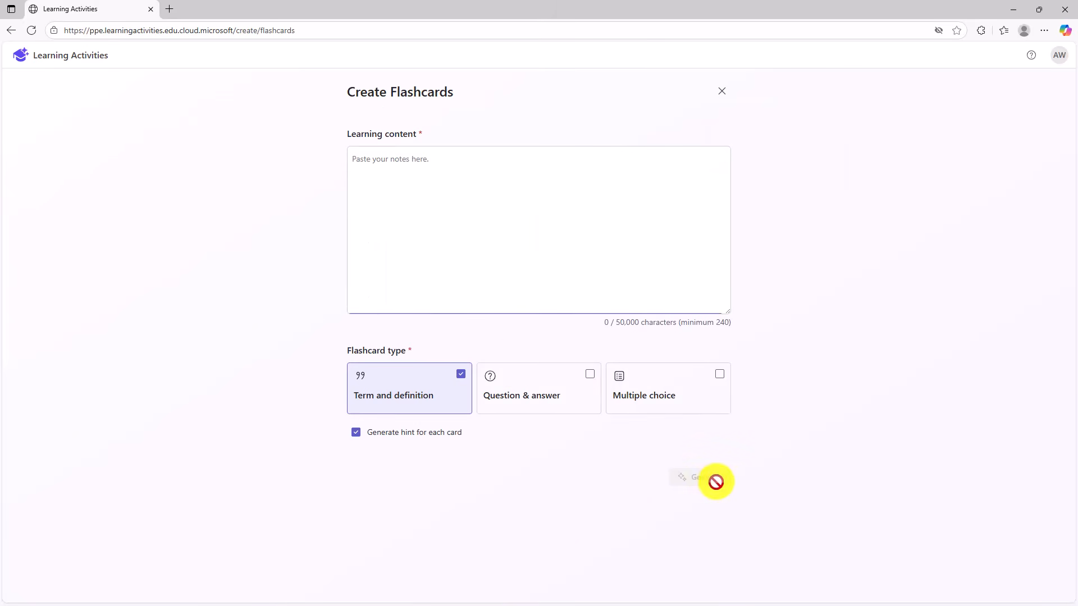
left_click(723, 92)
left_click(748, 111)
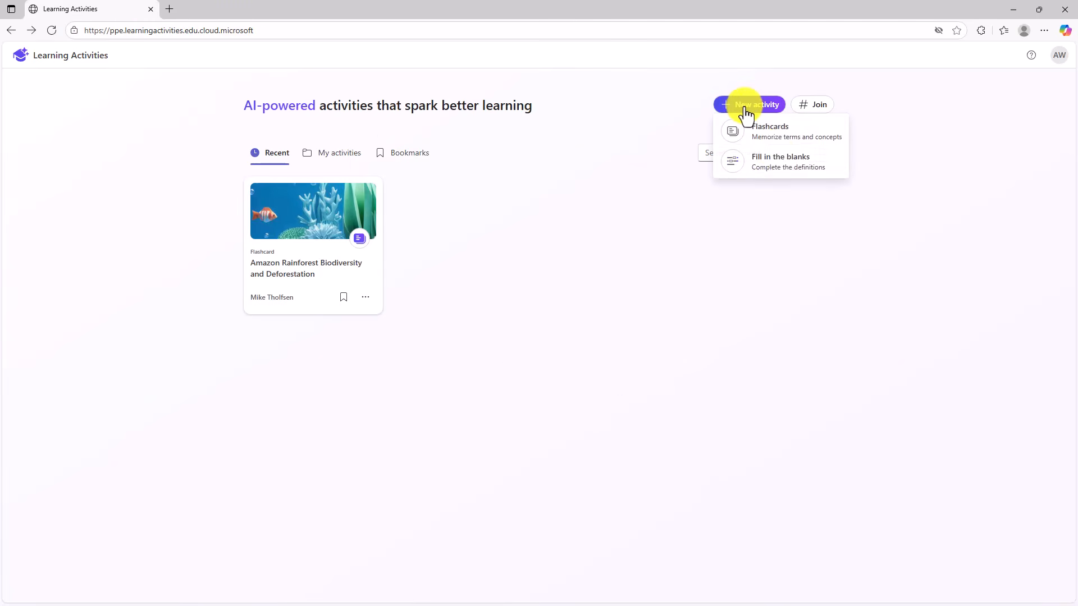
left_click(592, 196)
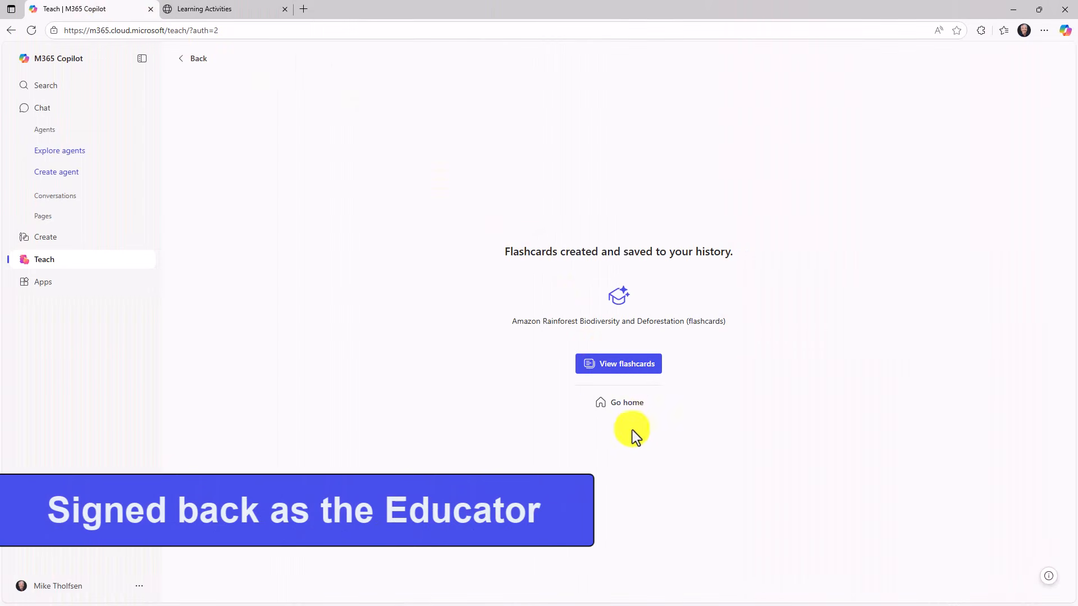
Step: Start a Fill in the Blanks activity from the Teach home page and paste the Amazon Rainforest notes as learning content
left_click(627, 404)
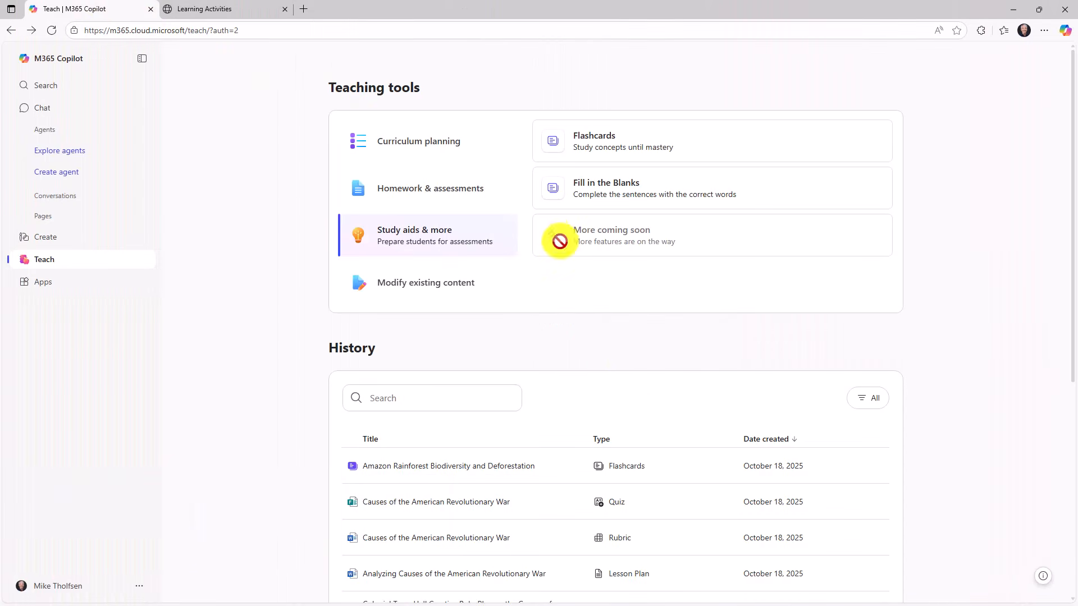
left_click(702, 197)
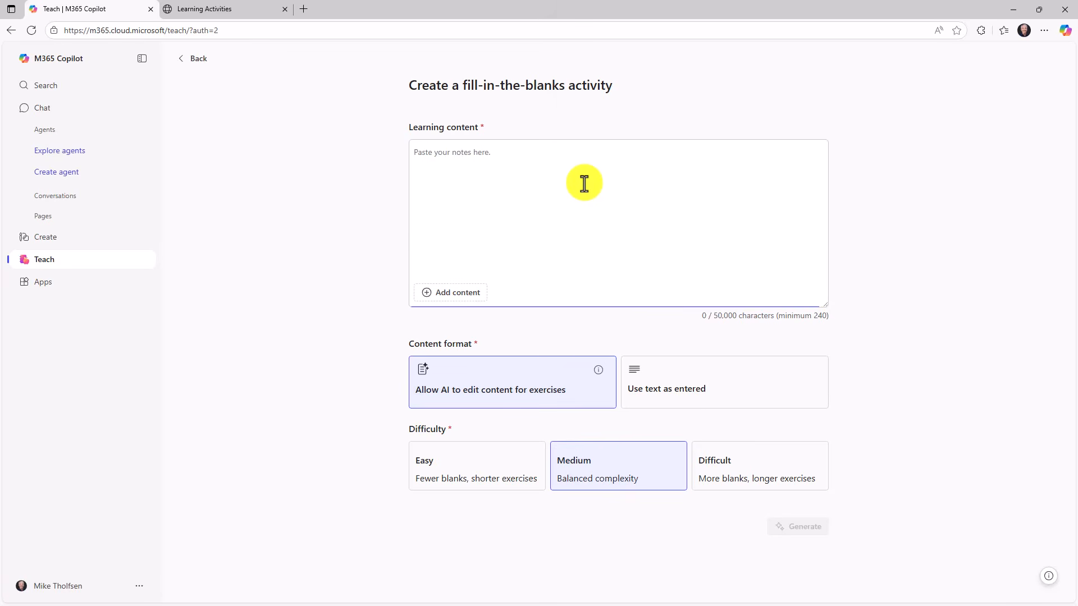
key("ctrl+v")
scroll(626, 281, "down", 1)
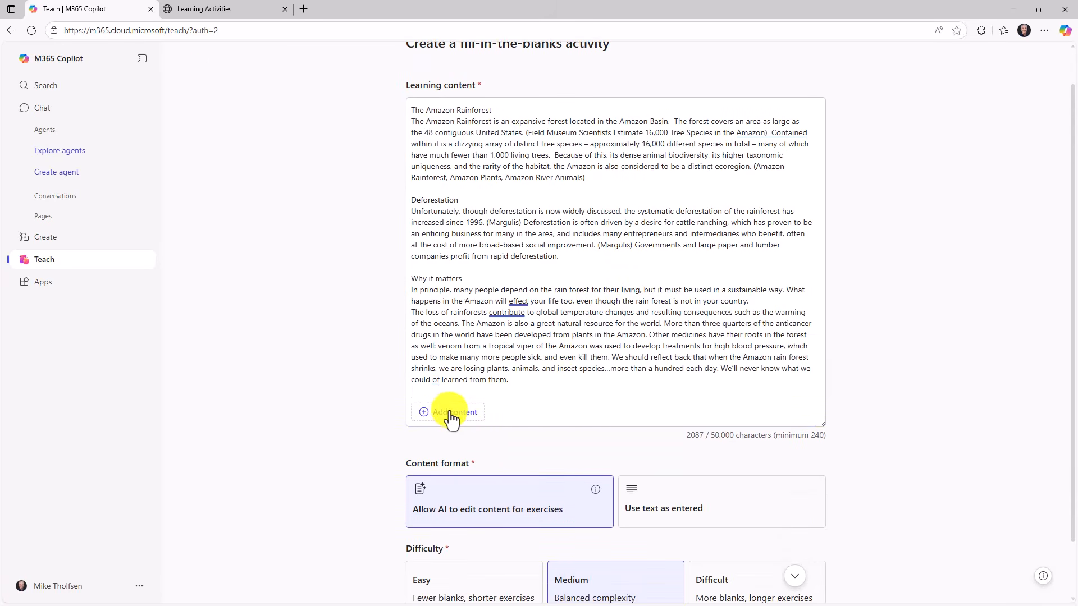
Step: Generate the fill-in-the-blanks activity at Medium difficulty, with AI allowed to edit content for exercises
scroll(833, 362, "down", 1)
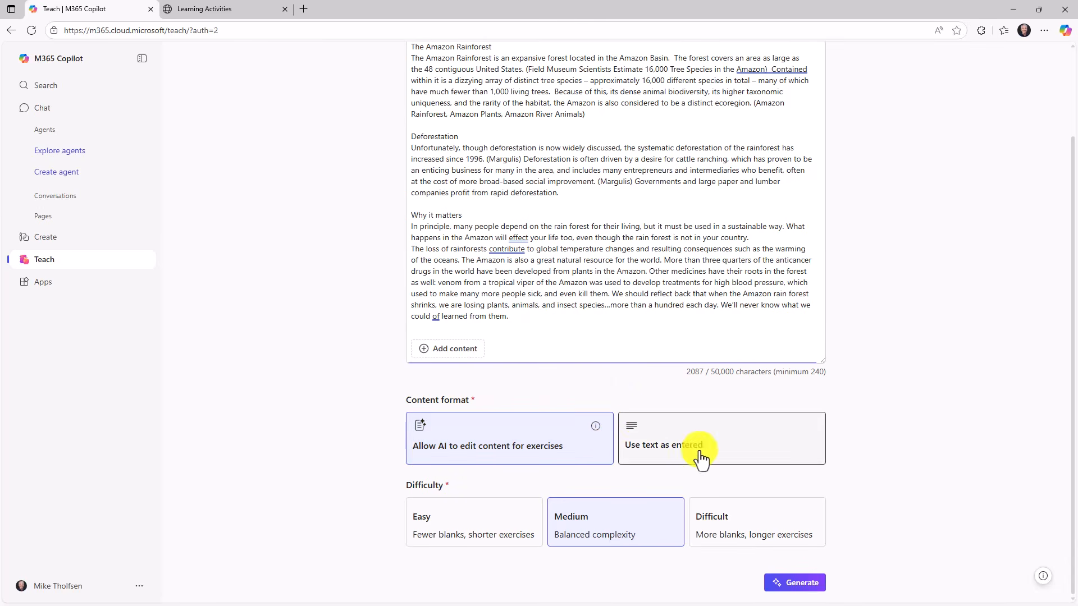
left_click(454, 519)
left_click(627, 529)
left_click(739, 543)
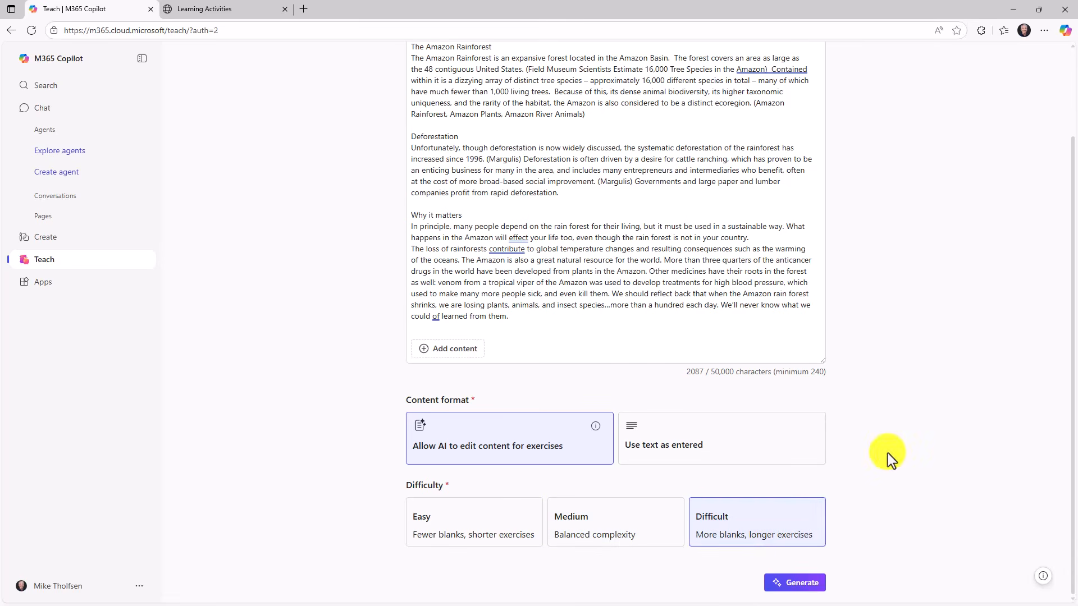
left_click(617, 531)
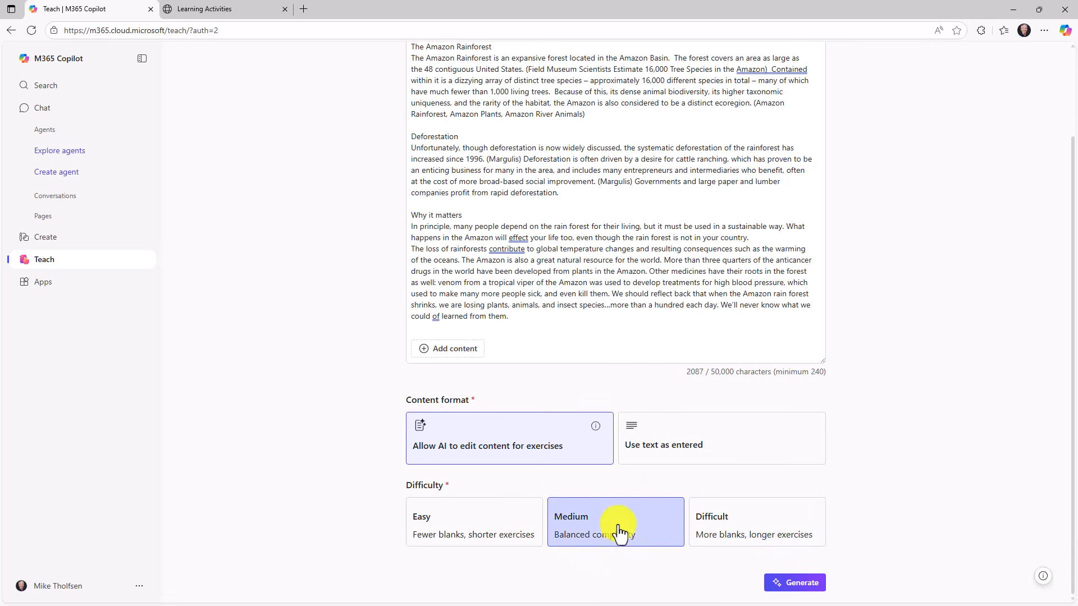
left_click(805, 586)
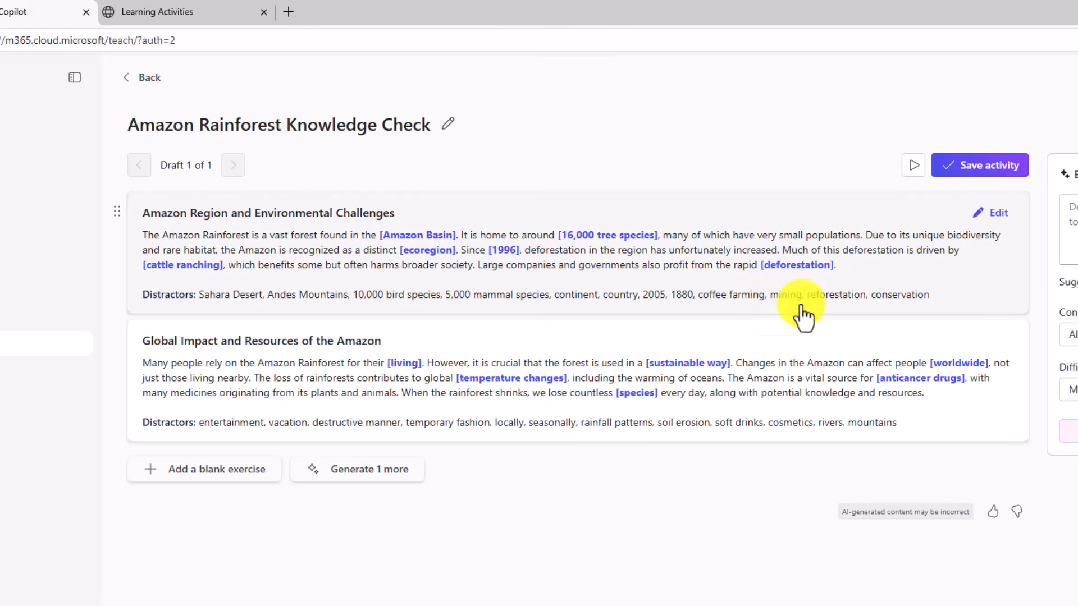
Step: Add the distractor "8000 mammal species" to the Amazon Region and Environmental Challenges exercise
left_click(995, 214)
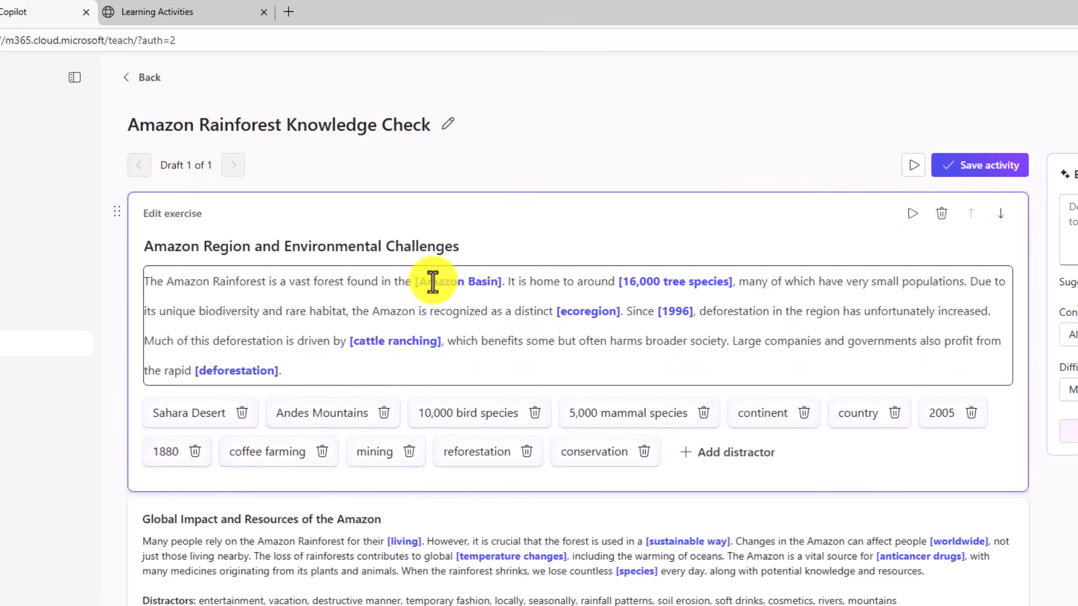
left_click(743, 463)
type("8000 mammal species")
left_click(985, 443)
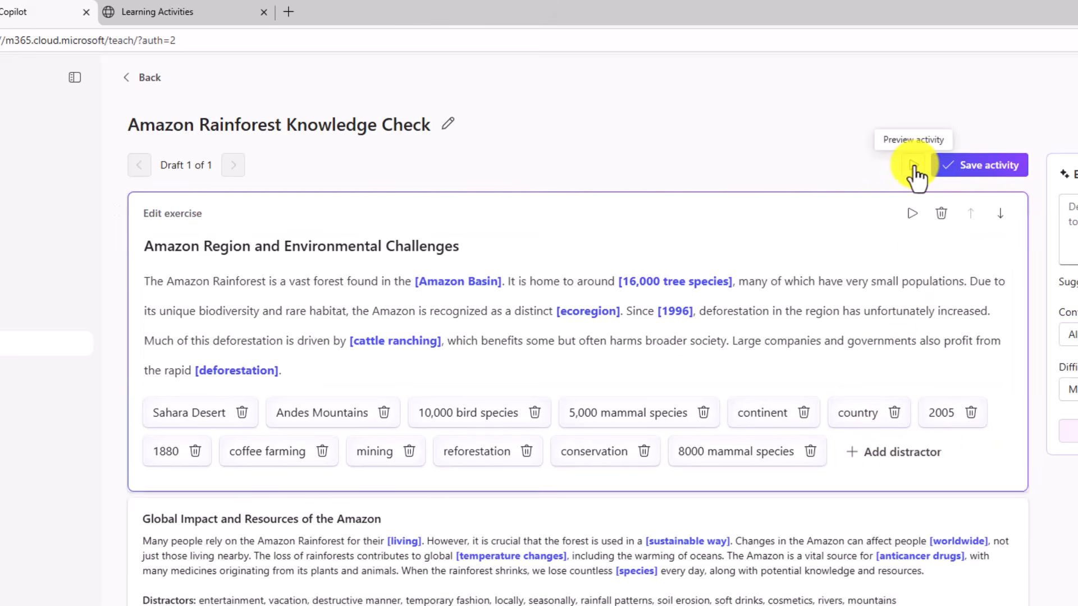
Step: Preview the activity, fill the first four blanks with Amazon Basin, conservation, 2005 and mining, and exit preview mode
left_click(913, 165)
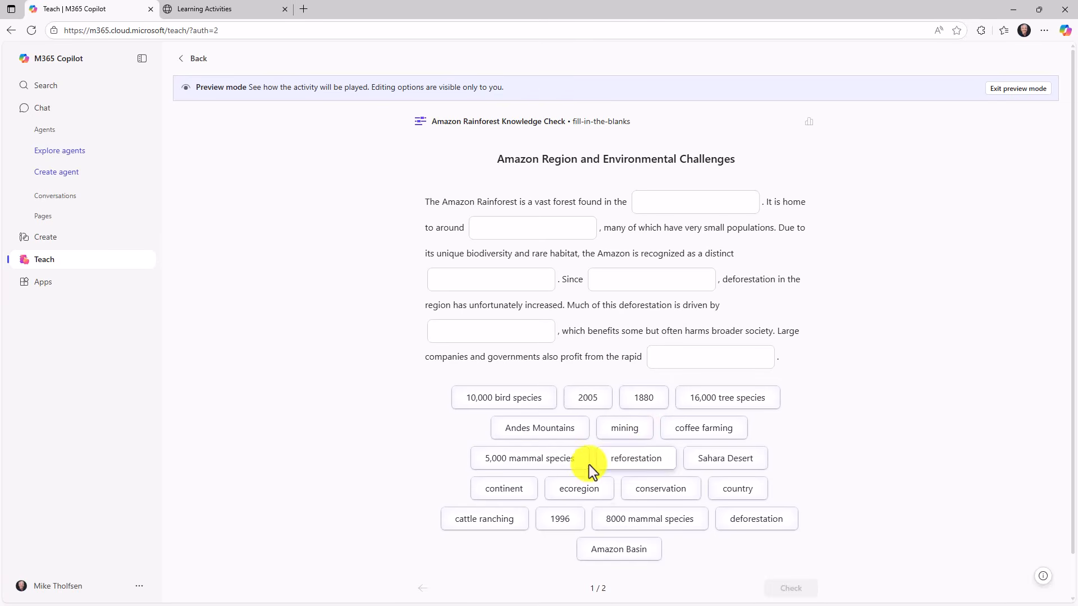
left_click_drag(627, 543, 721, 212)
left_click_drag(623, 489, 538, 228)
left_click_drag(594, 402, 494, 280)
left_click_drag(625, 434, 651, 281)
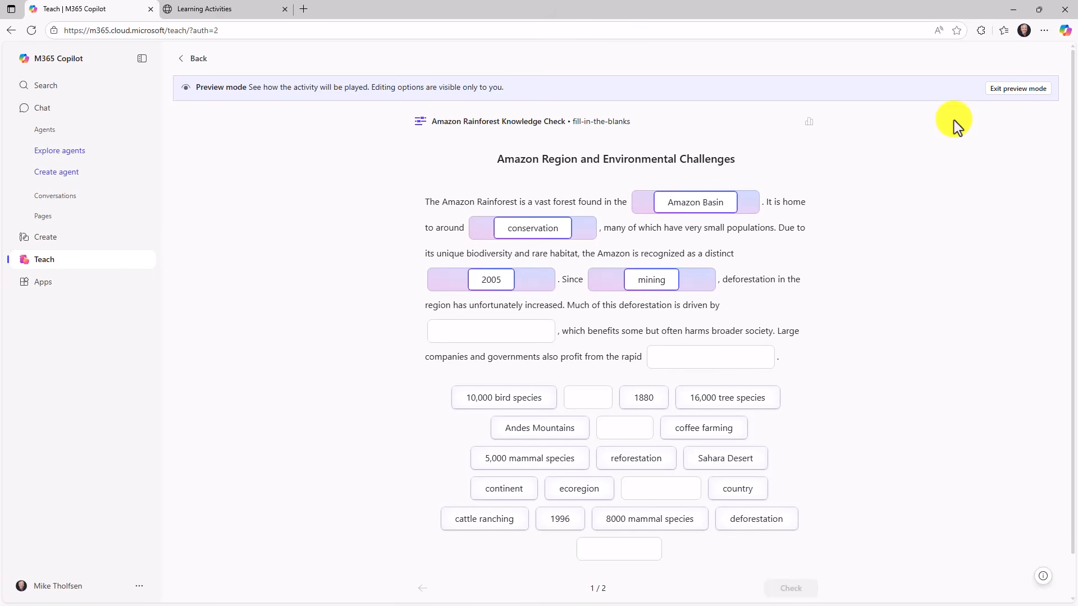
left_click(1019, 97)
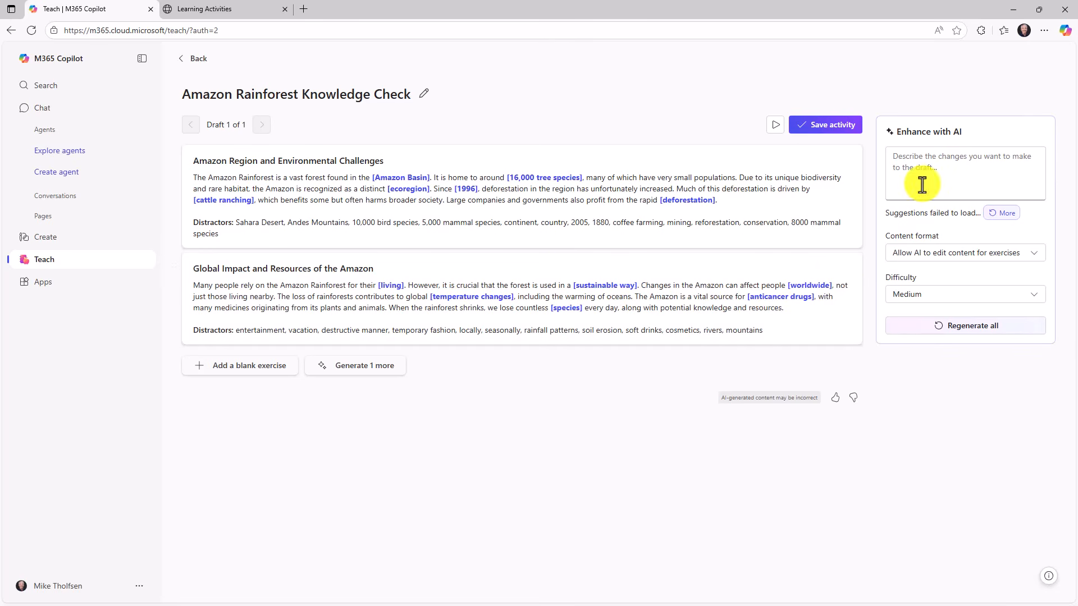
Step: Check the draft's content format and difficulty options, and try out adding a blank exercise before deleting it
left_click(920, 159)
left_click(969, 259)
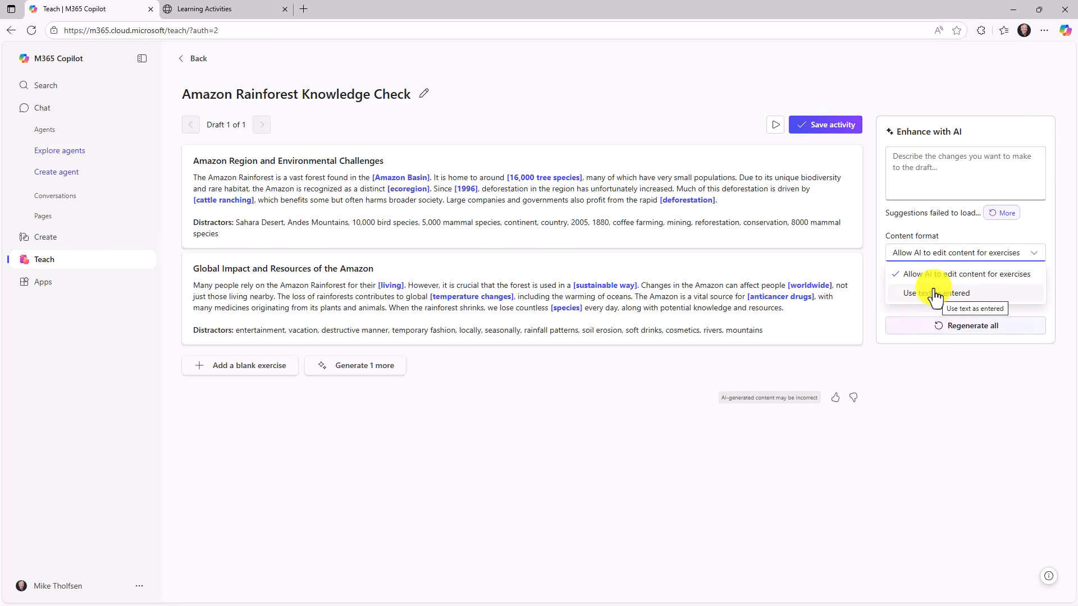
left_click(951, 368)
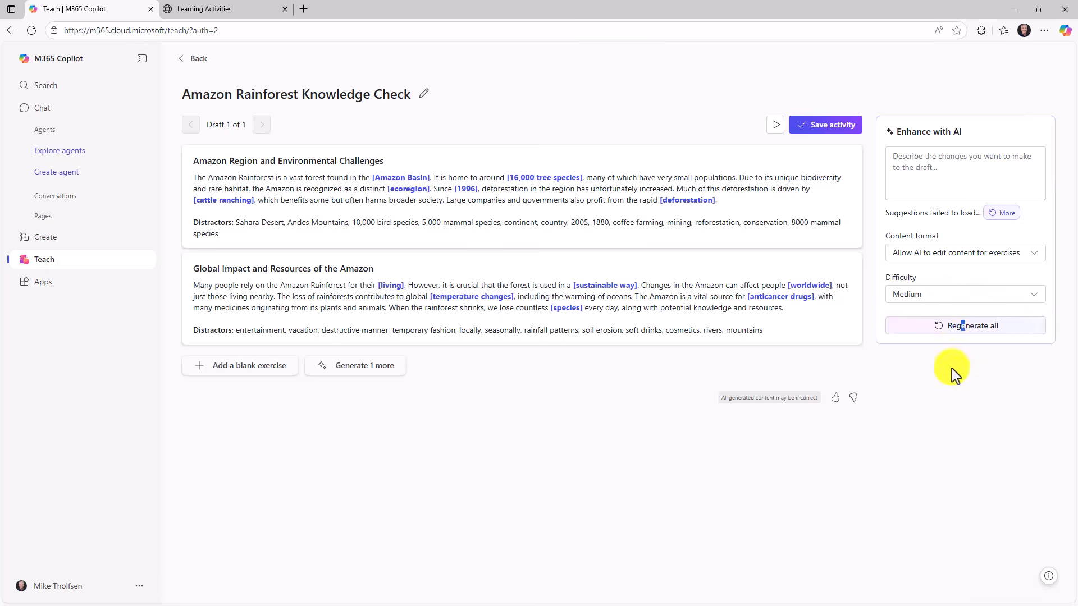
left_click(923, 296)
left_click(537, 423)
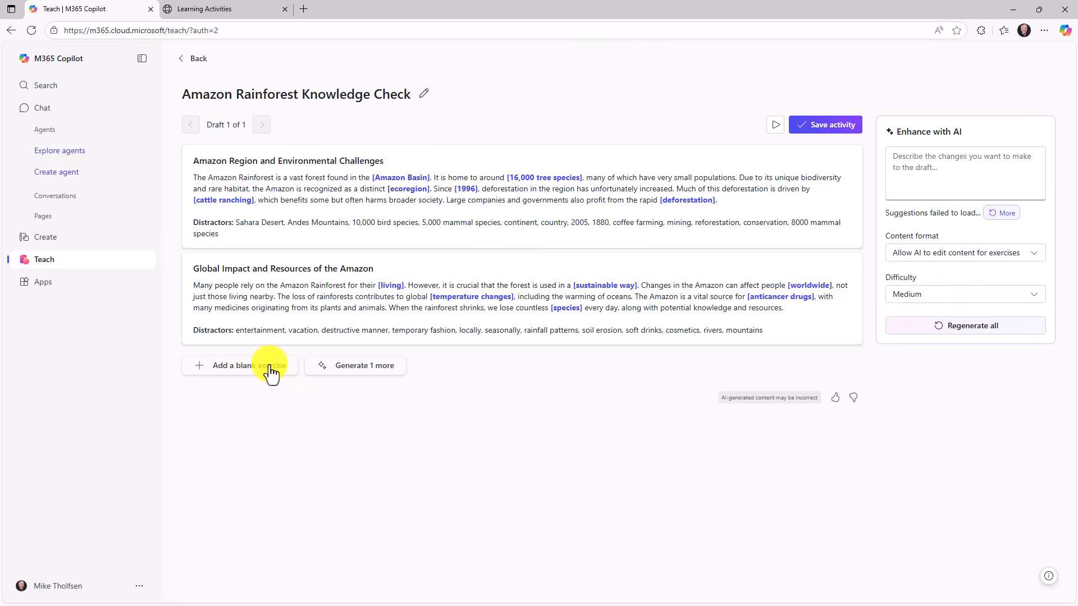
left_click(242, 368)
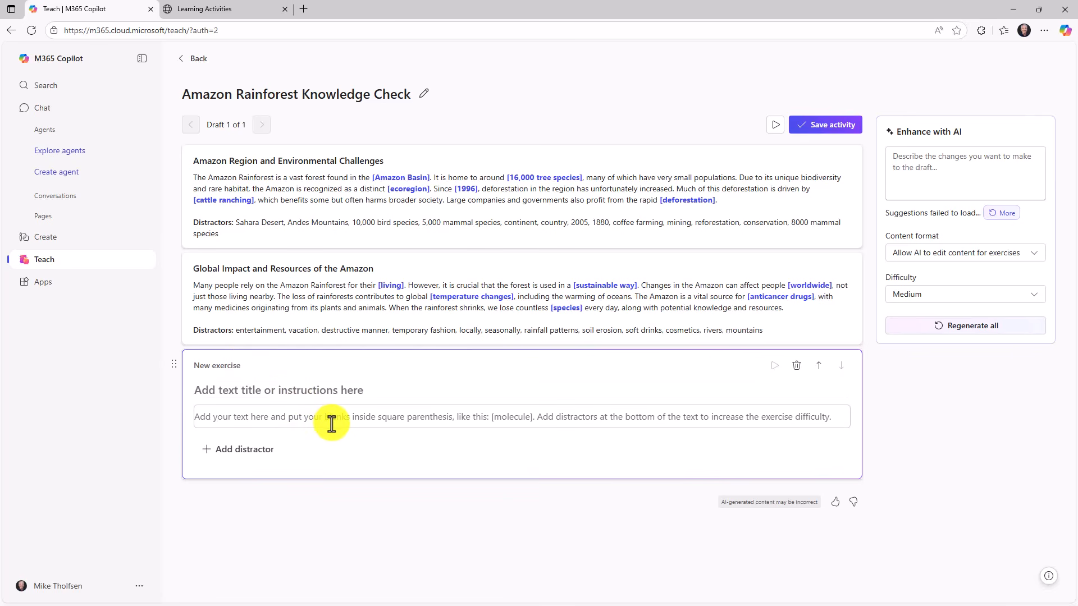
left_click(797, 366)
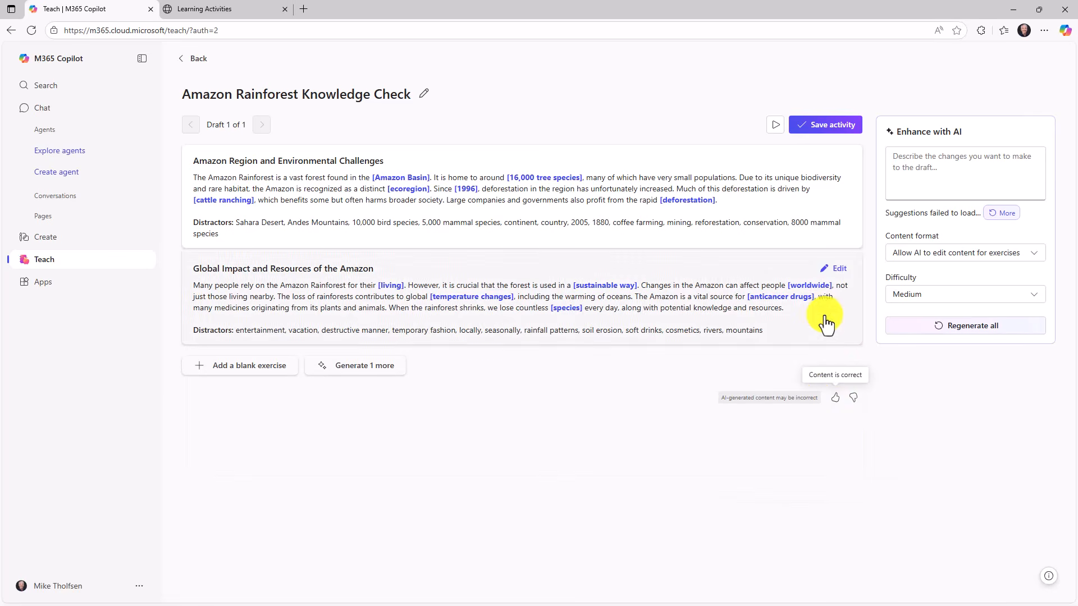
Step: Save the Amazon Rainforest Knowledge Check activity and return to the Teach home page
left_click(824, 128)
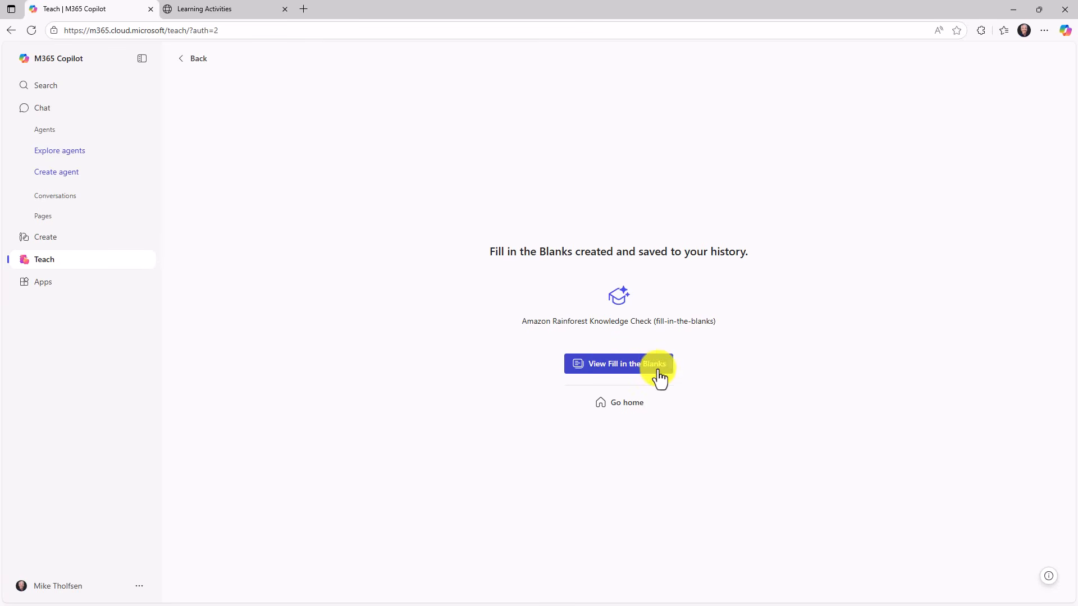
left_click(623, 404)
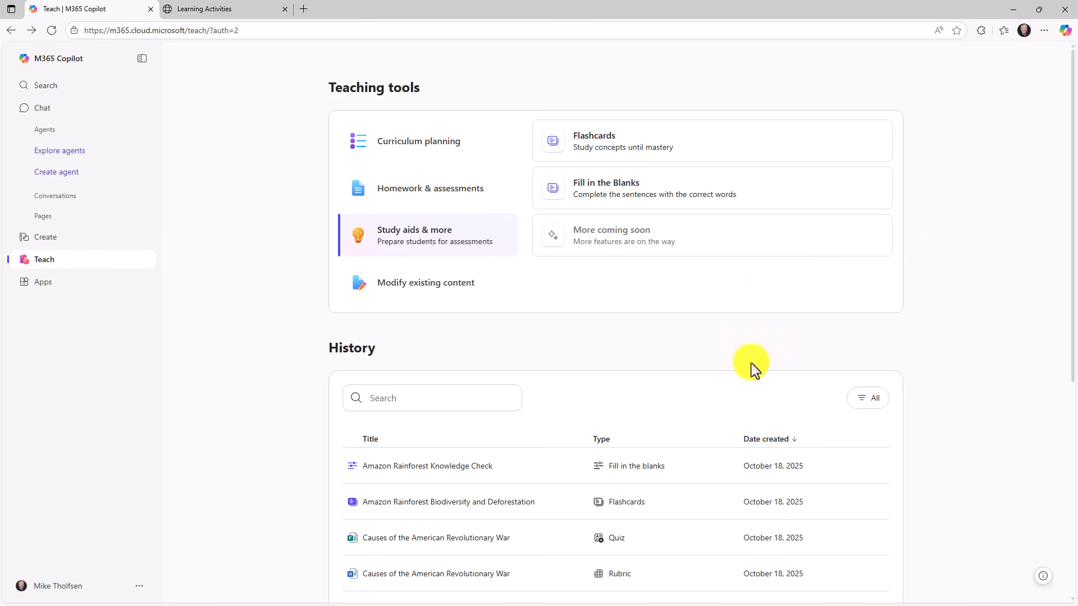
Step: Filter the Teach history by Fill in the blanks and by Quizzes, and set it back to All
scroll(296, 419, "down", 3)
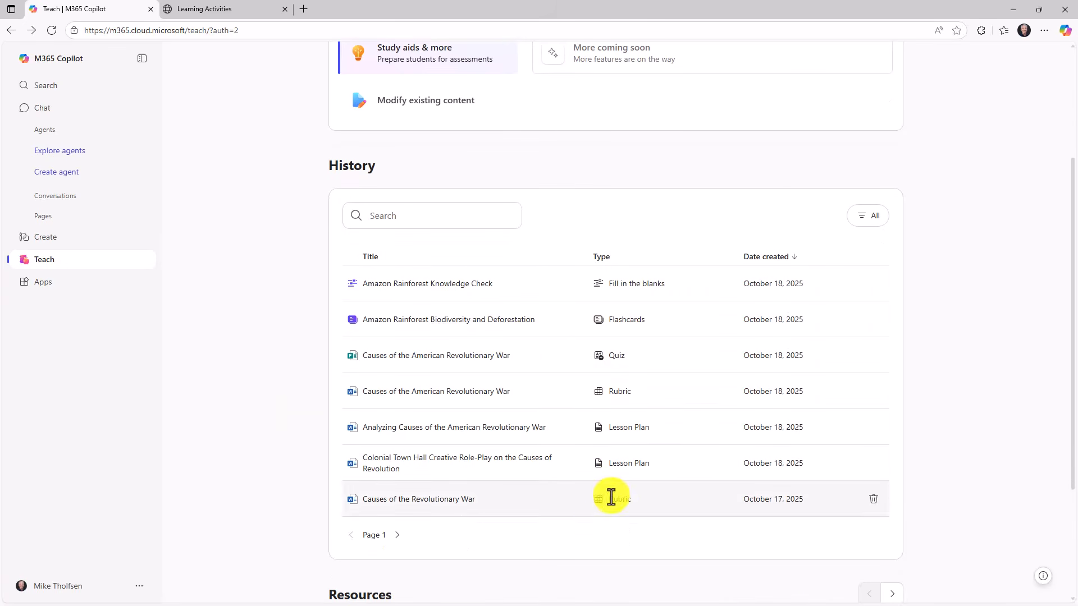
left_click(872, 219)
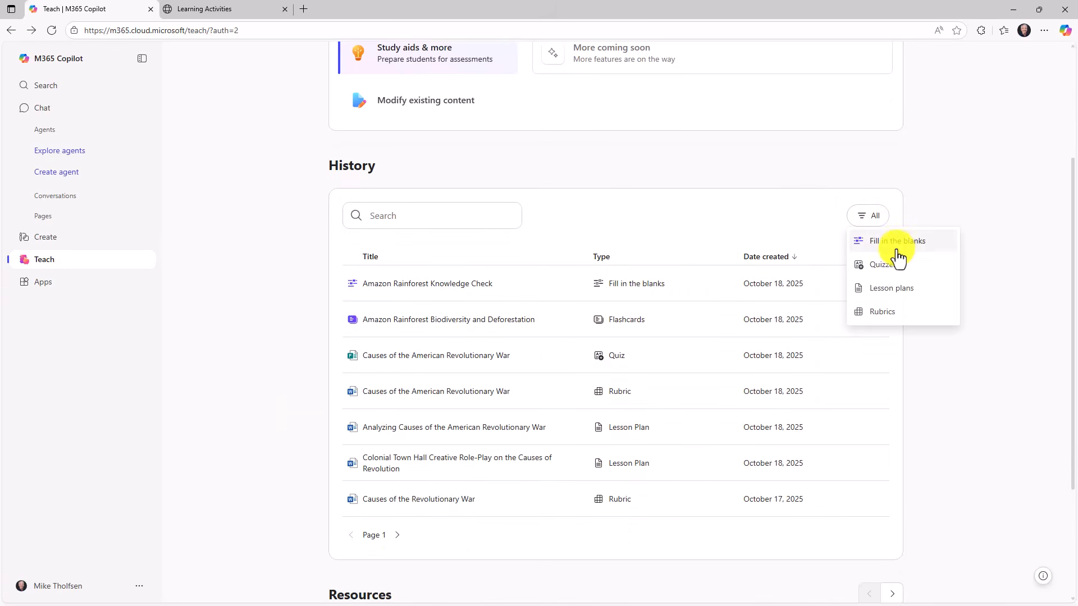
left_click(887, 240)
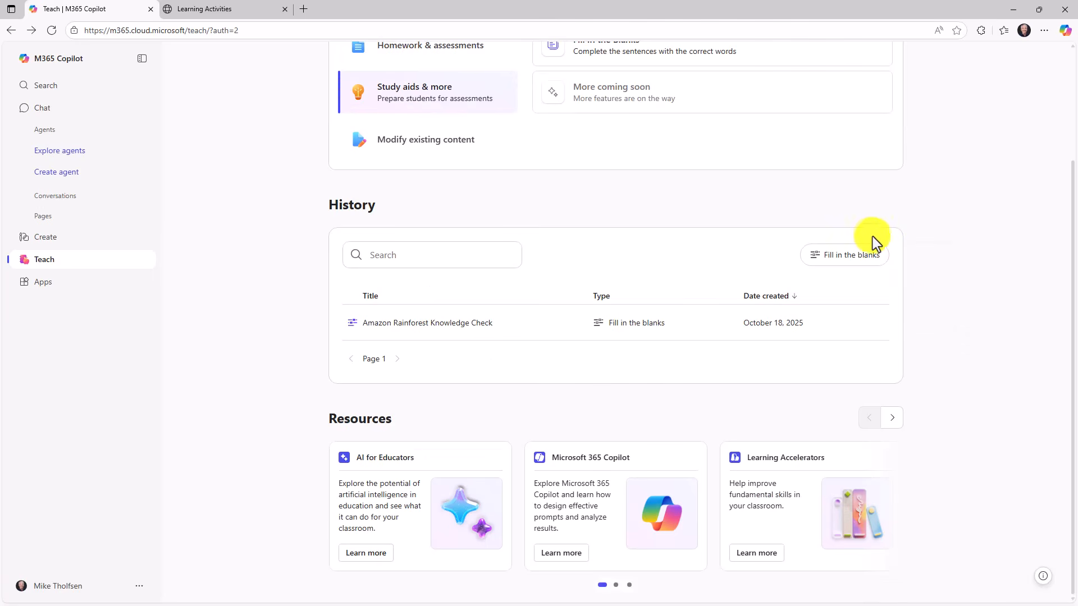
left_click(858, 257)
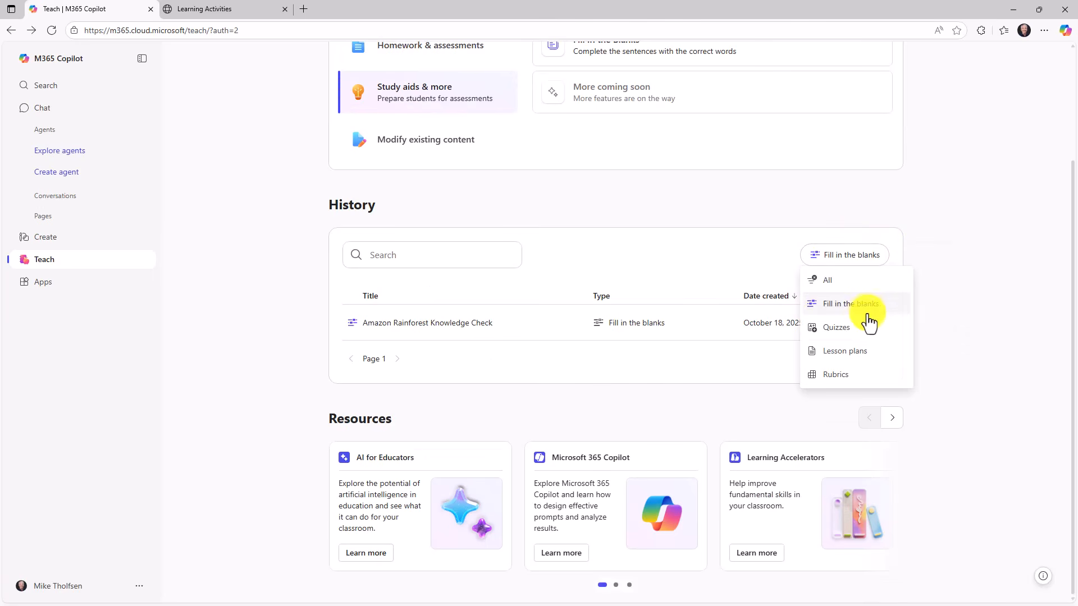
left_click(858, 329)
left_click(859, 262)
left_click(856, 280)
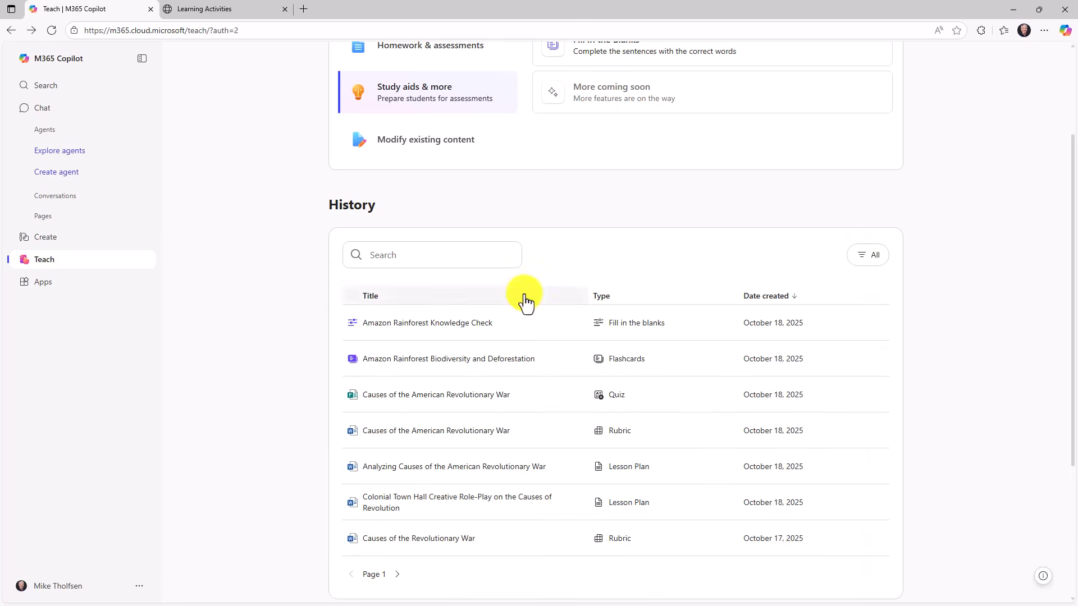
Step: Examine the insights and per-card results of the Amazon Rainforest flashcards from the history, and open the set in a separate Learning Activities page
left_click(421, 364)
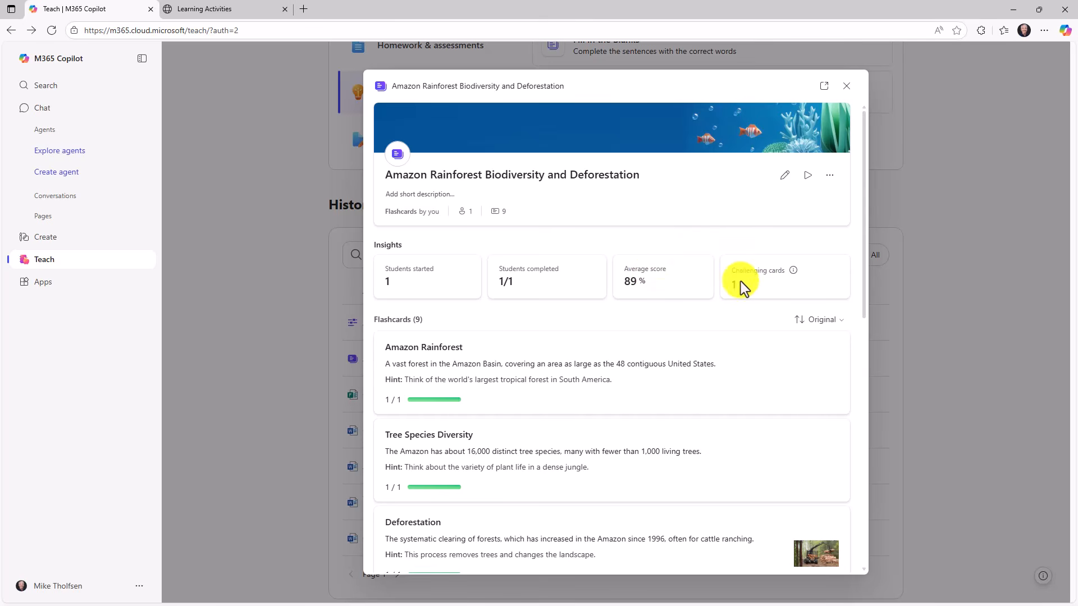
scroll(694, 372, "down", 3)
scroll(694, 372, "down", 3)
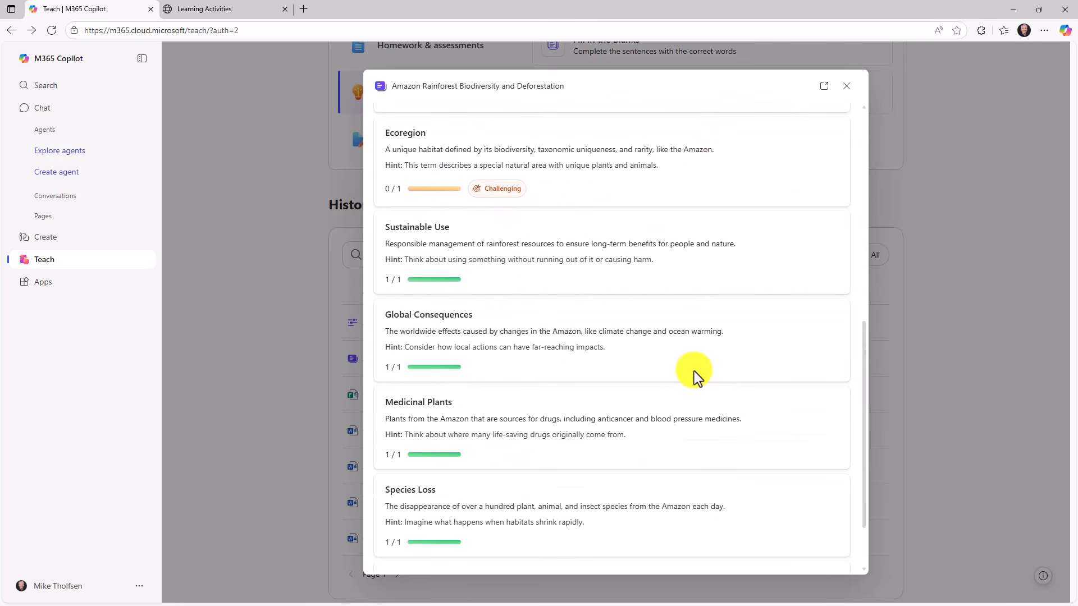
scroll(663, 383, "up", 5)
scroll(663, 383, "up", 1)
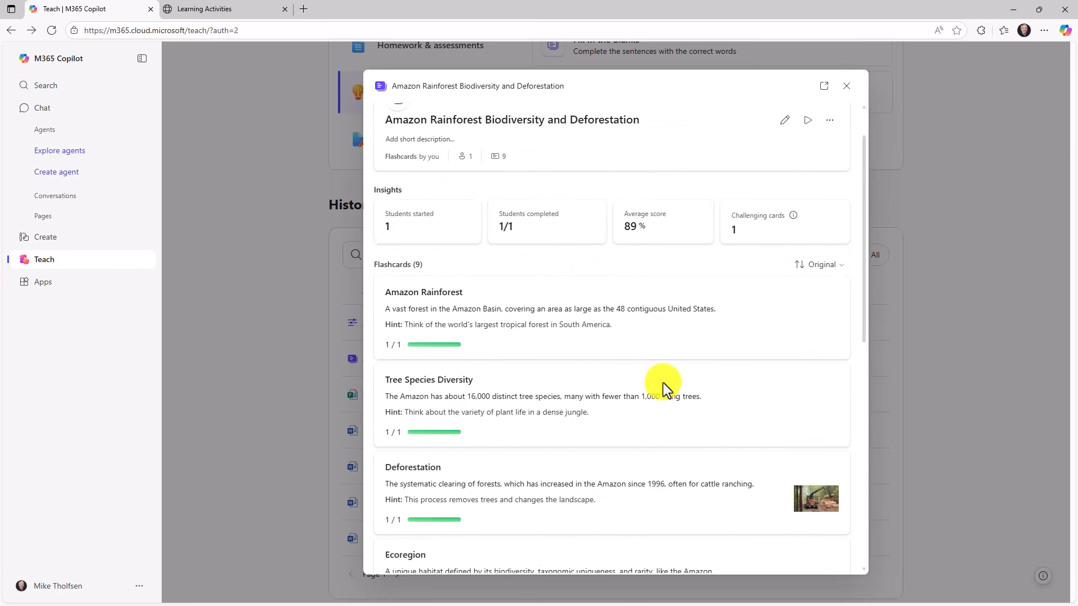
scroll(464, 453, "down", 2)
scroll(550, 483, "up", 3)
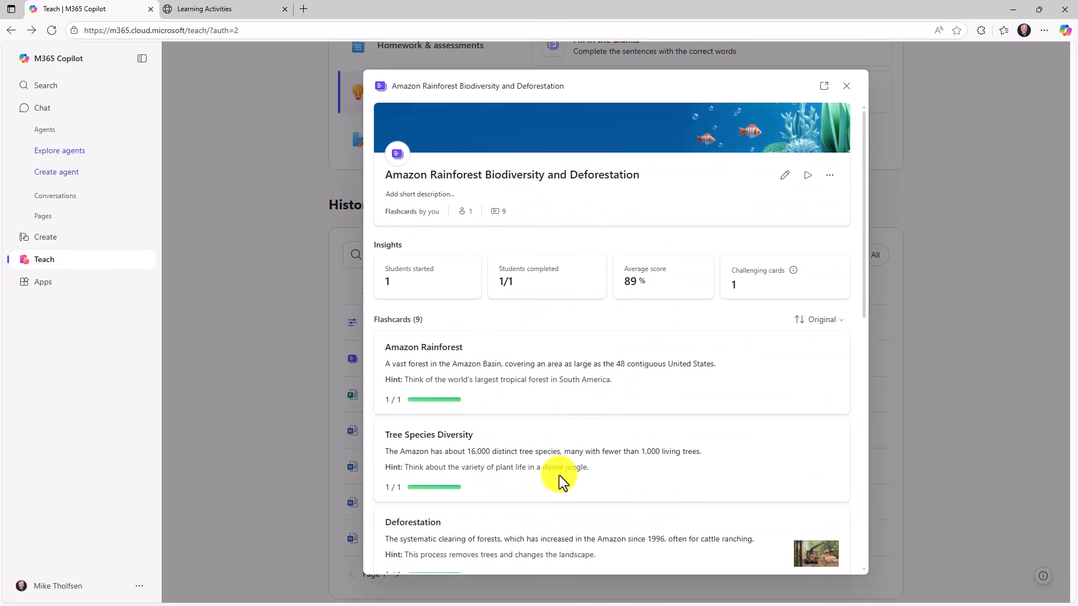
mouse_move(495, 214)
left_click(823, 87)
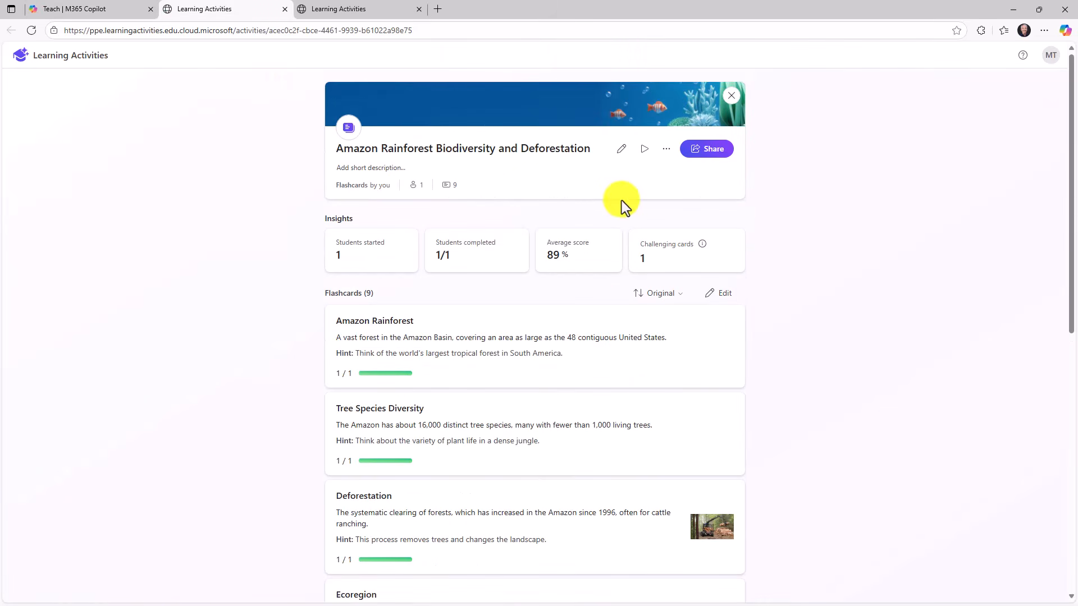
Step: Return to the Teach page, close the flashcard preview, and try a history search for "Ama" before clearing it
left_click(82, 11)
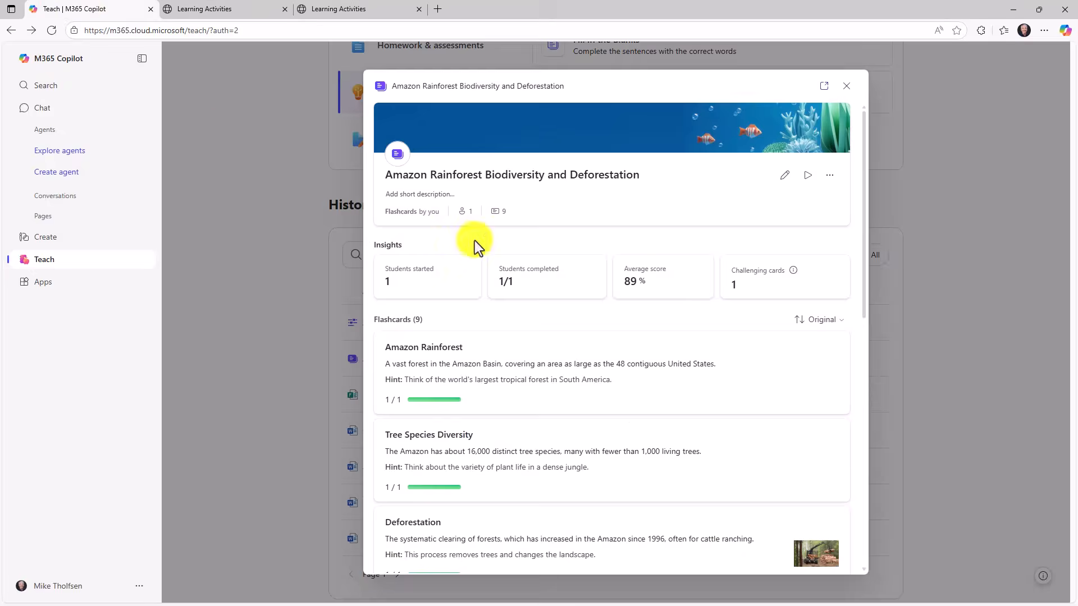
key("Escape")
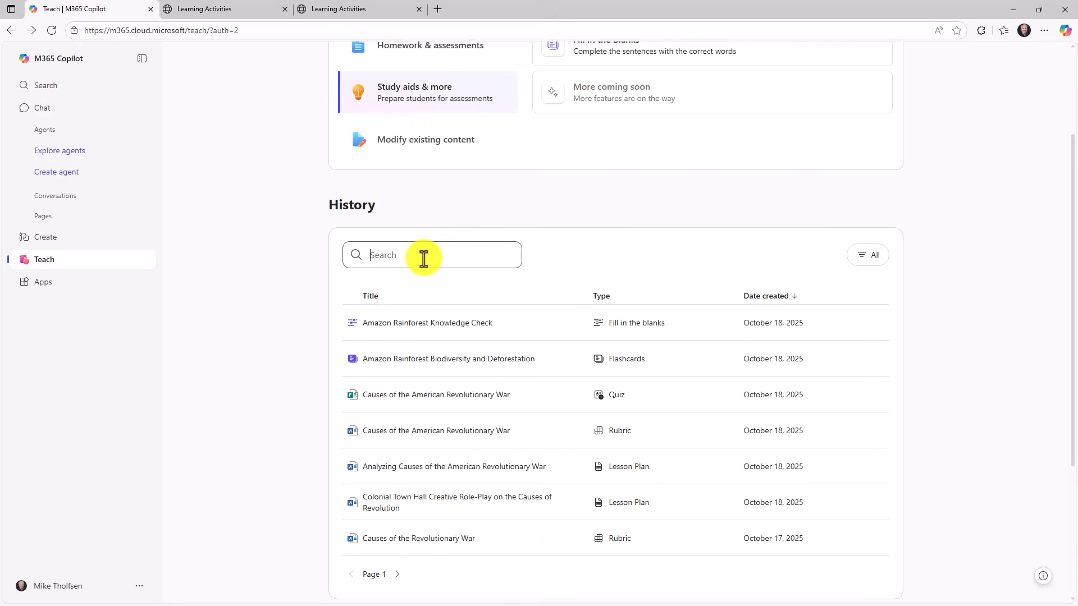
type("Ama")
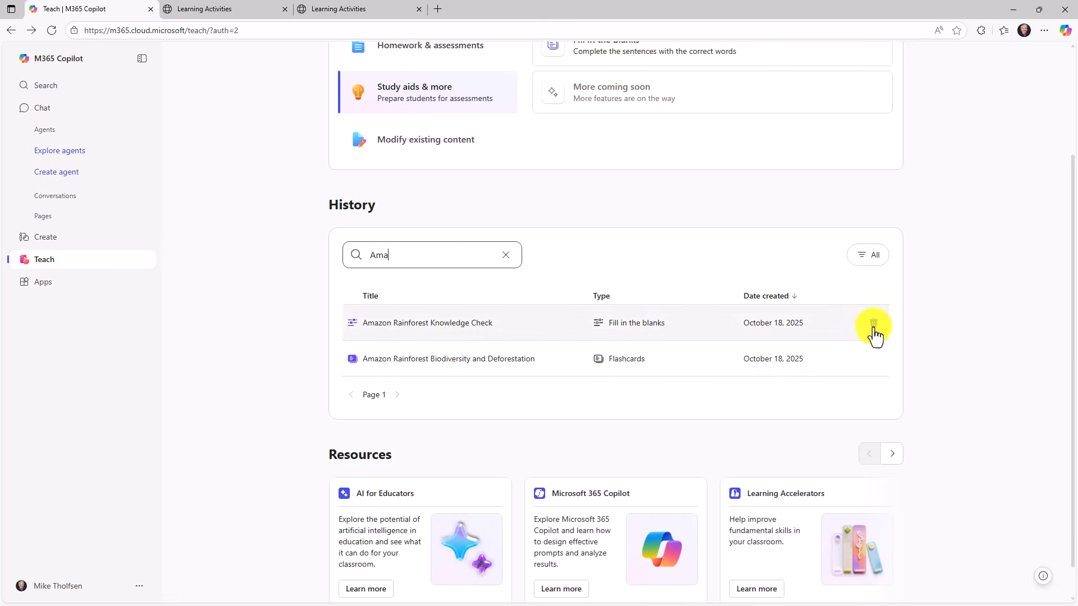
left_click(506, 257)
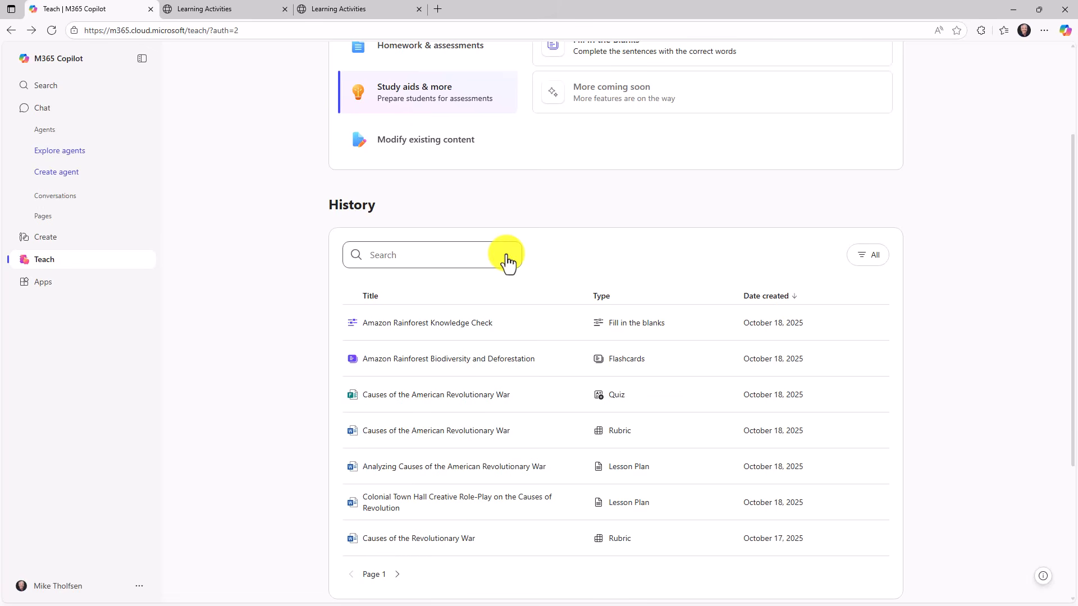
Step: Explore the tools for modifying existing content and enter the mitochondrion passage as the text for Modify reading level
scroll(528, 382, "down", 1)
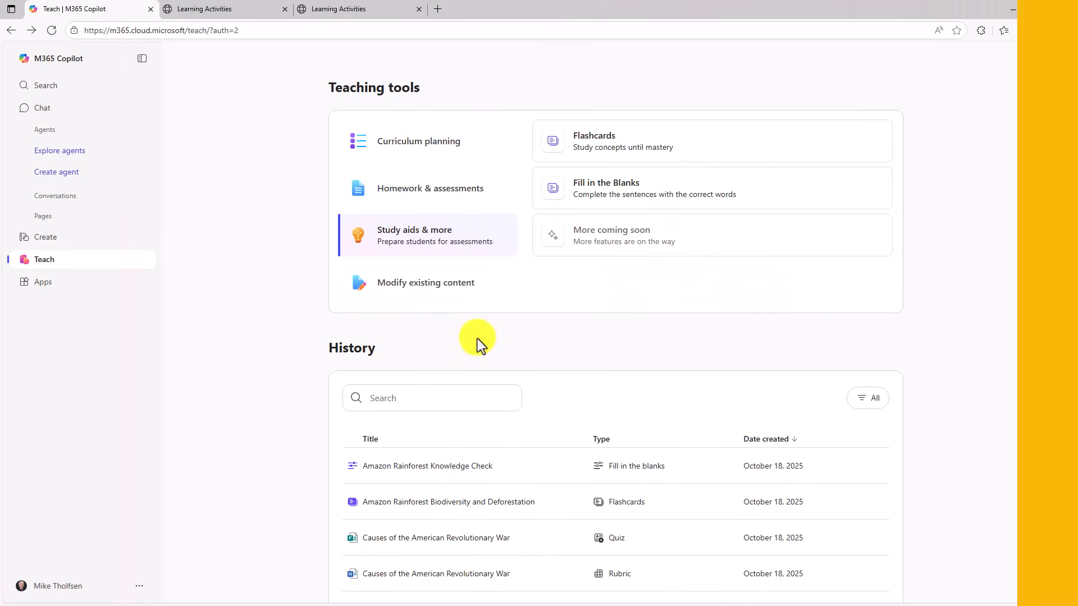
left_click(428, 297)
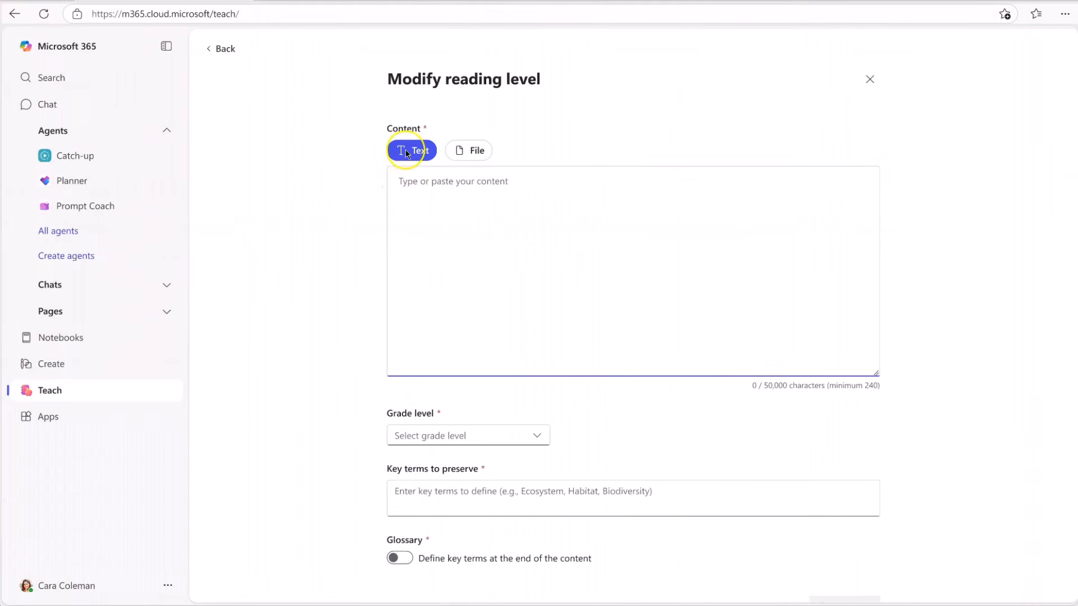
left_click(411, 178)
type("The mitochondrion is a double-membraned organelle responsible for cellular respiration, a process that converts biochemical energy from nutrients into adenosine triphosphate (ATP). This organelle contains its own DNA and ribosomes, allowing it to synthesize some of its own proteins. The inner membrane is highly folded into structures called cristae, which increase the surface area for energy production. Mitochondria are often referred to as the \"powerhouses\" of the cell due to their role in energy metabolism.")
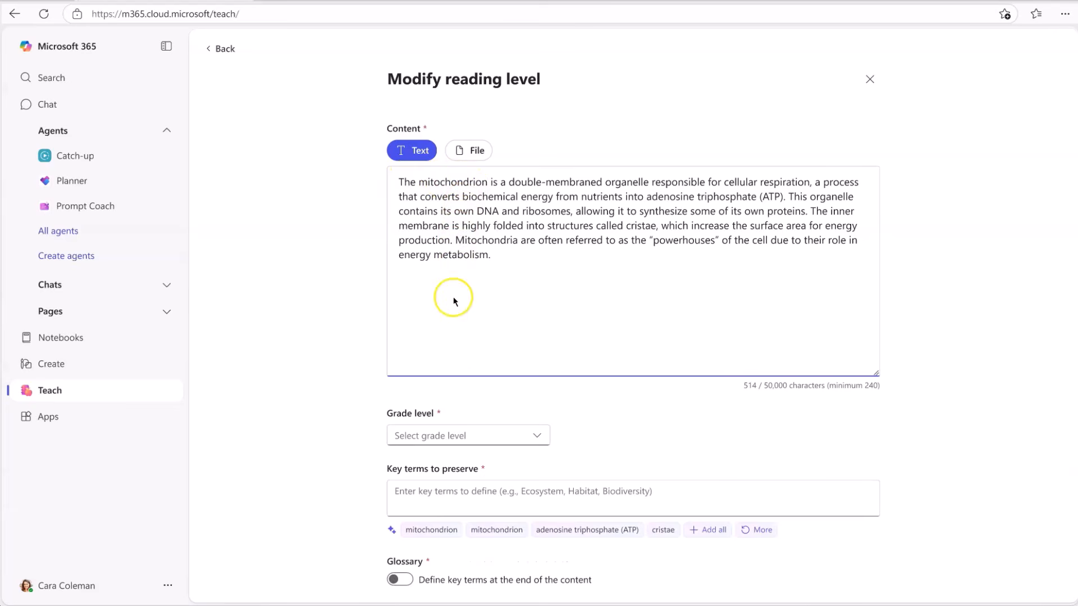
Step: Set the reading level to 6th grade and add all suggested key terms to preserve
left_click(485, 439)
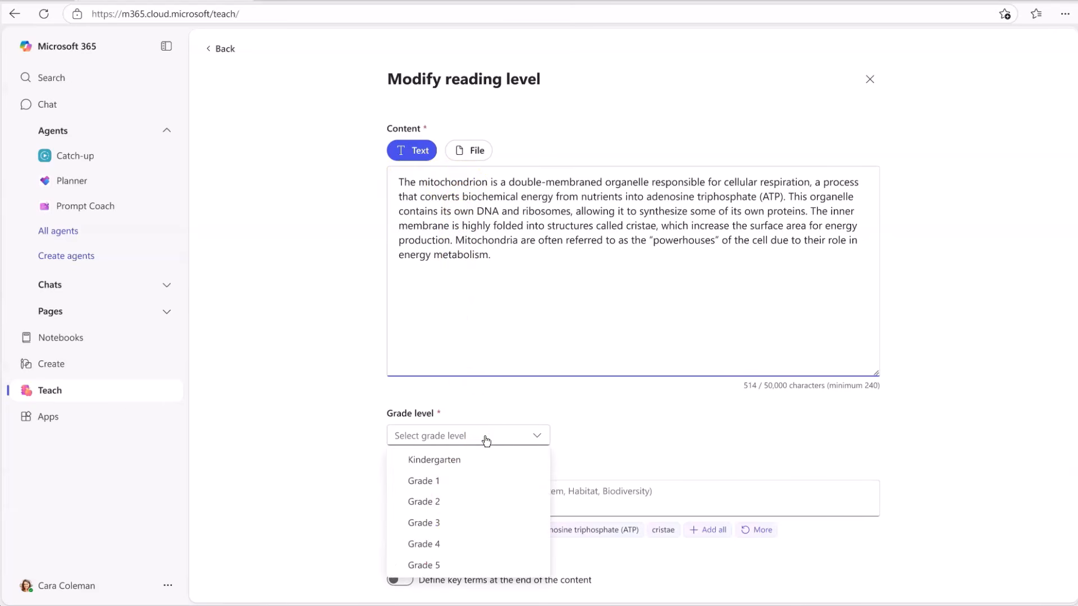
scroll(444, 505, "down", 2)
left_click(437, 548)
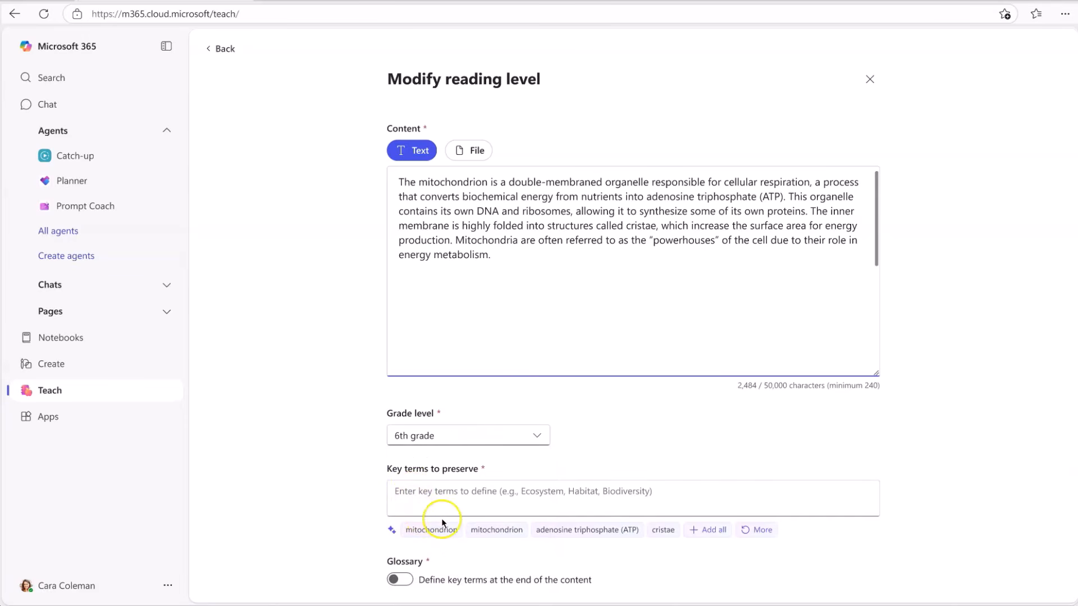
left_click(700, 530)
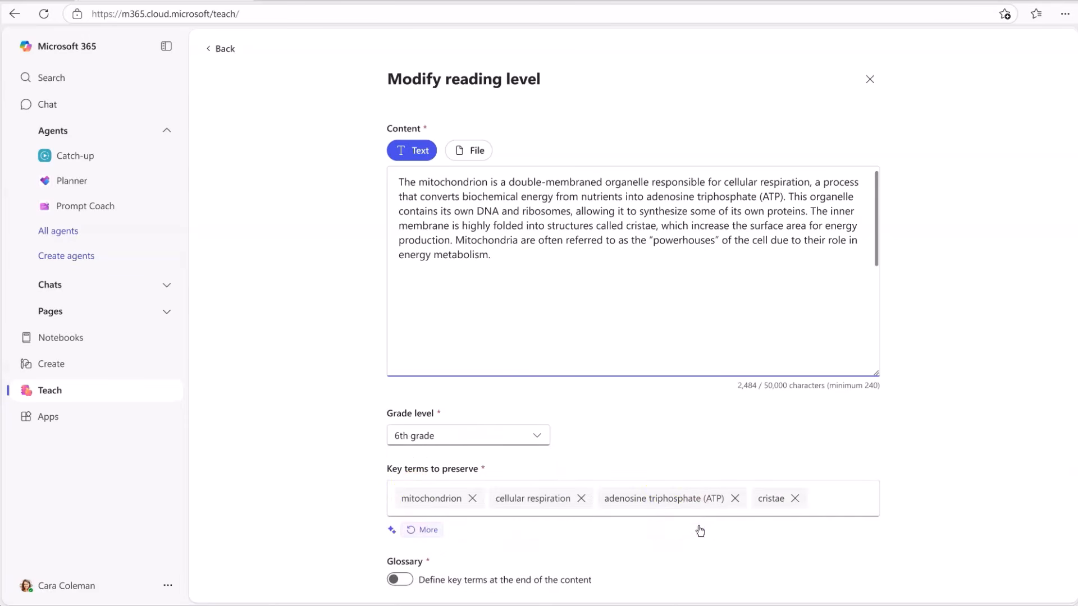
Step: Include a glossary defining the key terms at the end of the content and generate the modified text
scroll(596, 447, "down", 2)
left_click(393, 510)
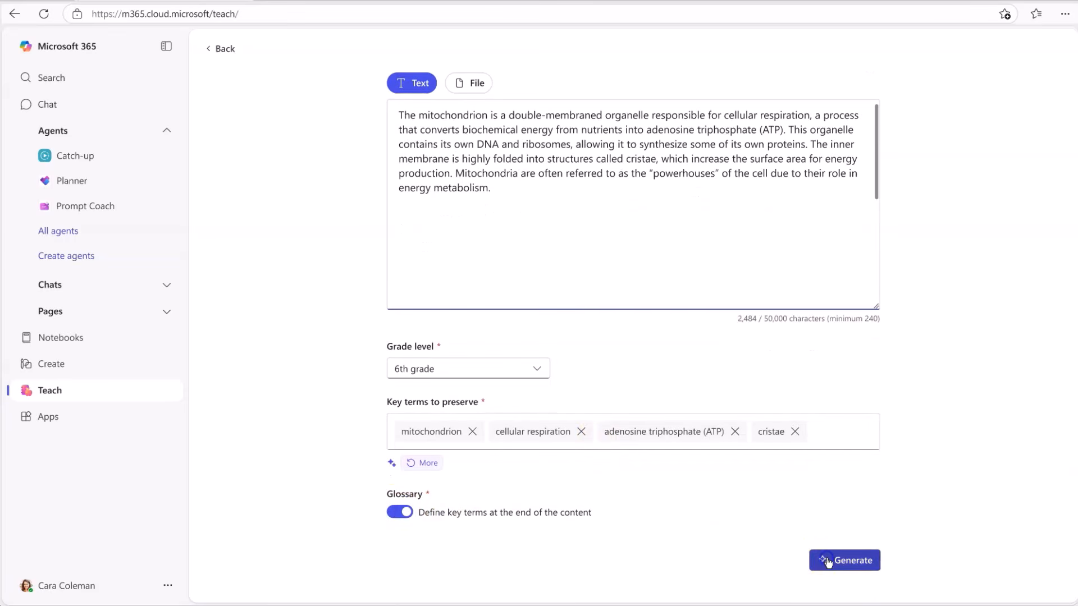
left_click(828, 562)
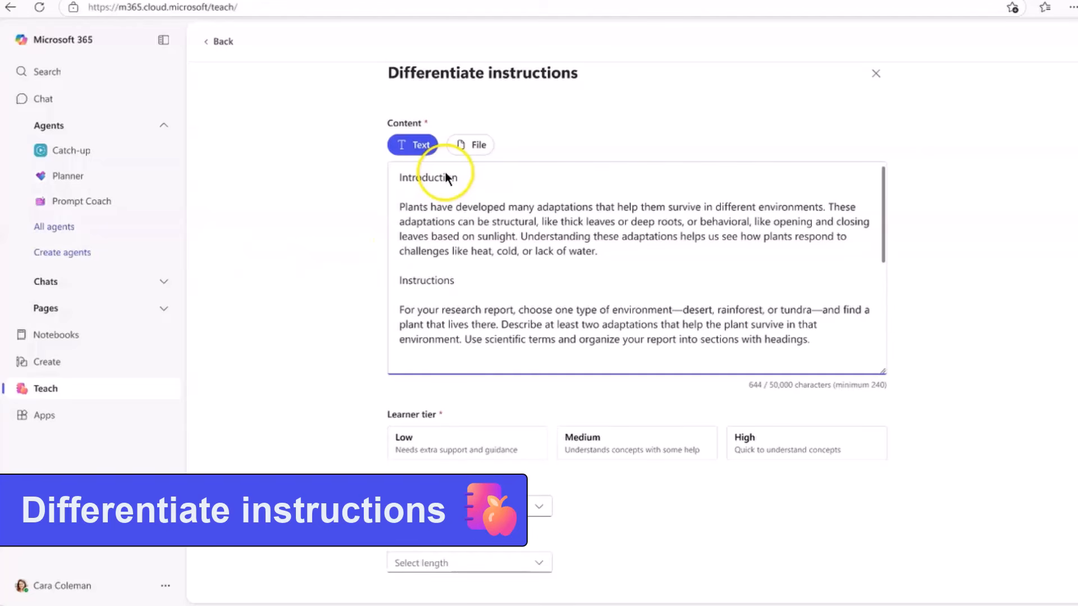
Step: Generate differentiated plant adaptation report instructions for the Low learner tier, with Step by step scaffolds and Concise length
scroll(443, 234, "down", 2)
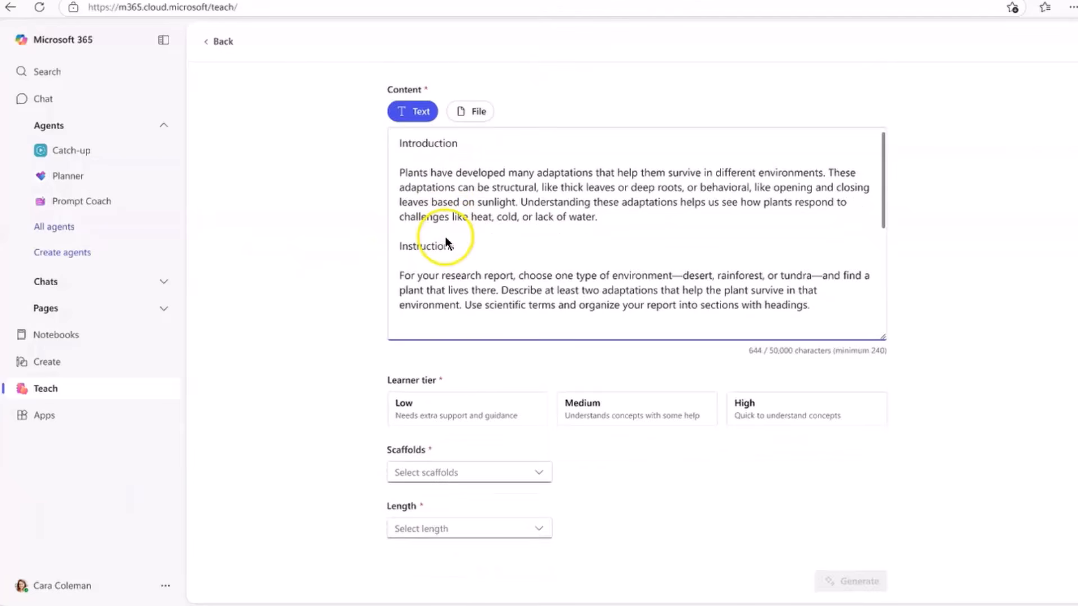
left_click(457, 402)
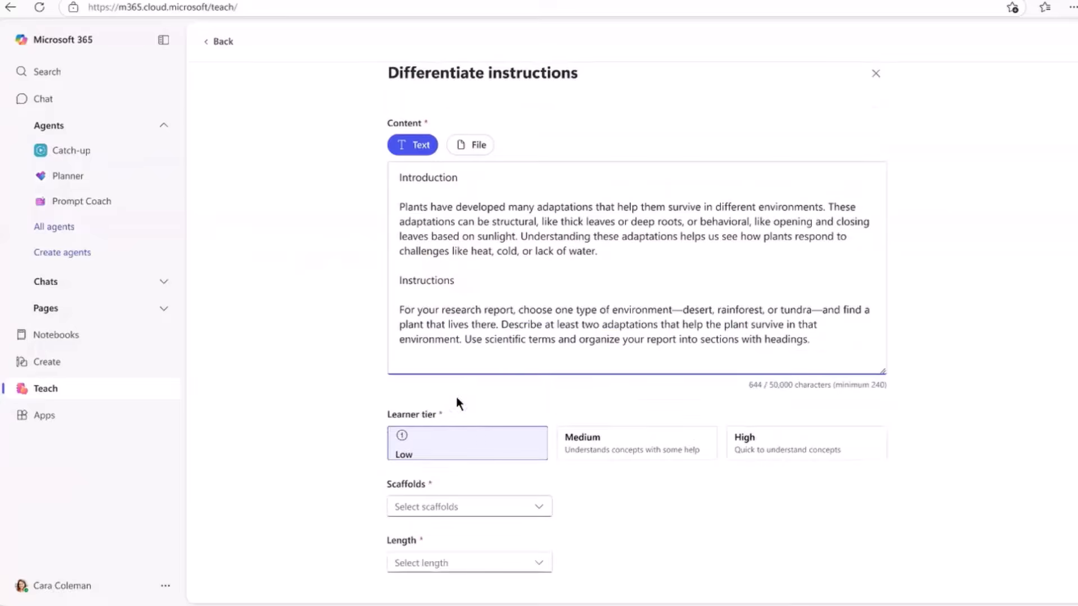
left_click(456, 501)
left_click(453, 456)
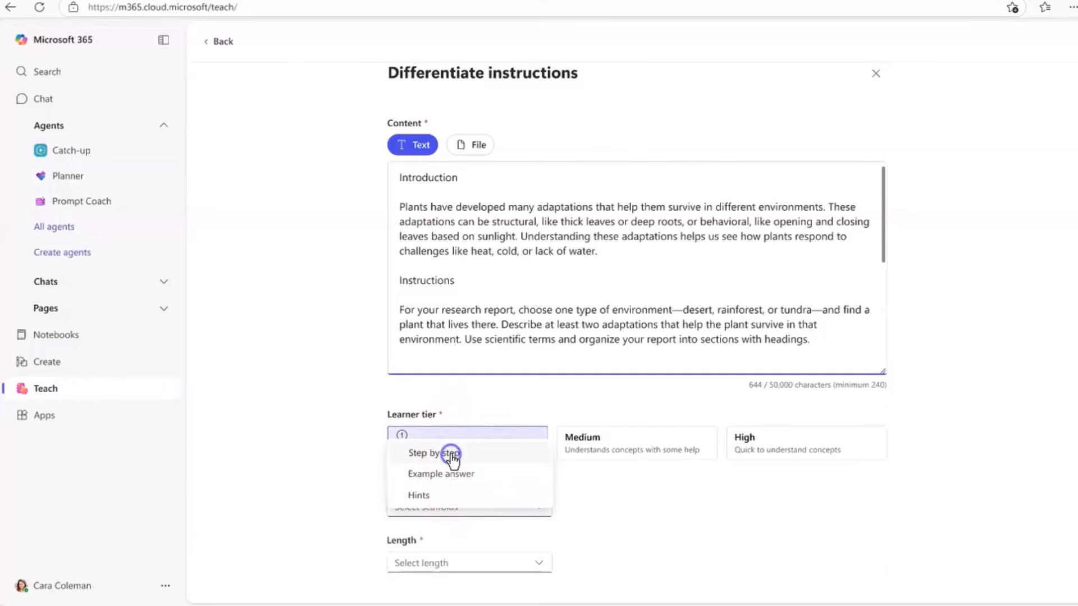
left_click(434, 569)
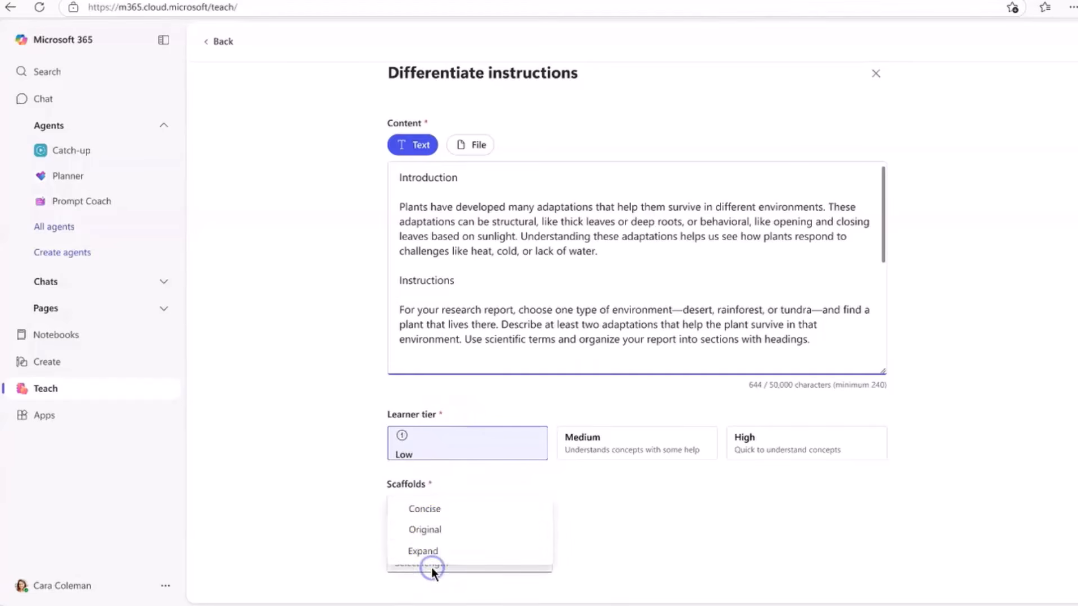
left_click(437, 509)
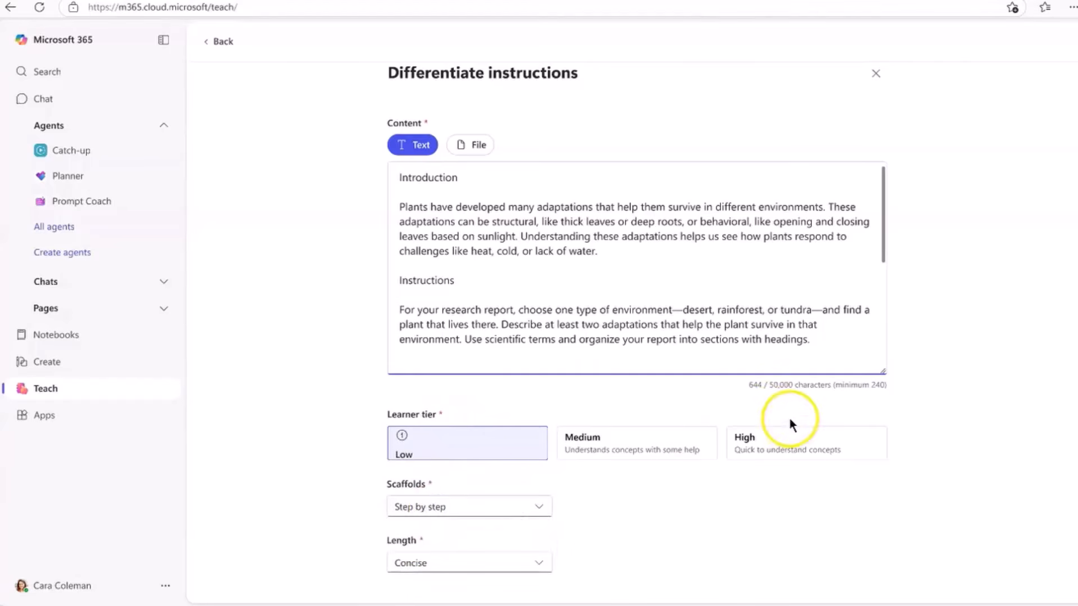
scroll(789, 419, "down", 1)
left_click(857, 555)
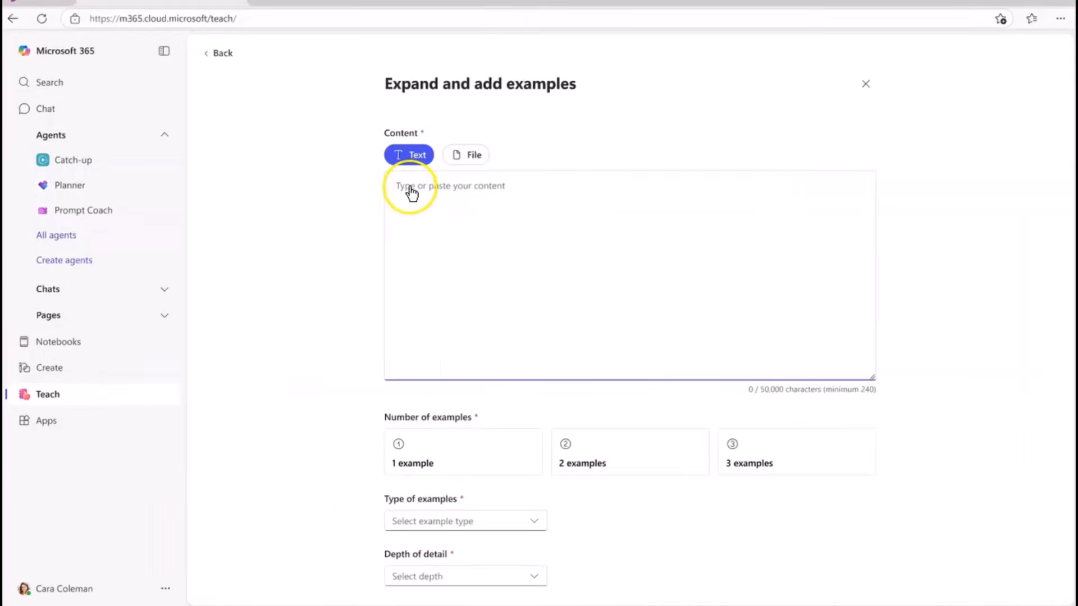
Step: Enter the cell membranes passage in Expand and add examples and request 2 examples of the Scientific type
type("Cell membranes play a critical role in maintaining cellular function by regulating the movement of substances into and out of the cell. This selective transport is essential for maintaining homeostasis, enabling cells to absorb nutrients, expel waste, and communicate with their environment. Structurally, the membrane is composed of a phospholipid bilayer embedded with various proteins, each contributing to specific transport mechanisms. These proteins are not just passive components—they actively facilitate the movement of molecules that cannot diffuse freely through the lipid layer. Understanding how these proteins operate provides insight into the complexity of cellular processes and the precision with which cells manage their internal conditions.")
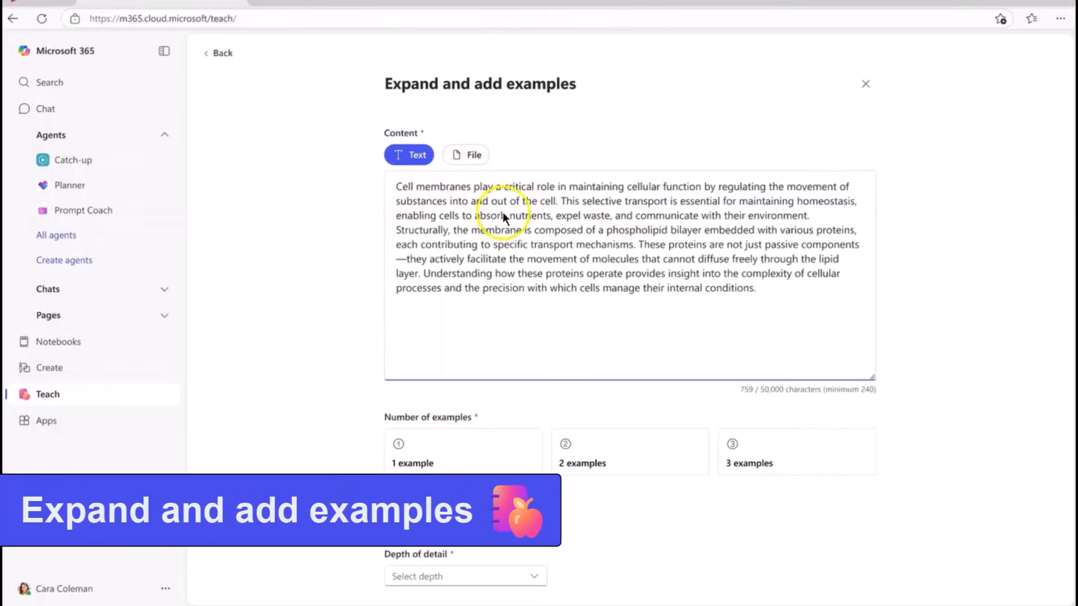
left_click(581, 452)
left_click(535, 526)
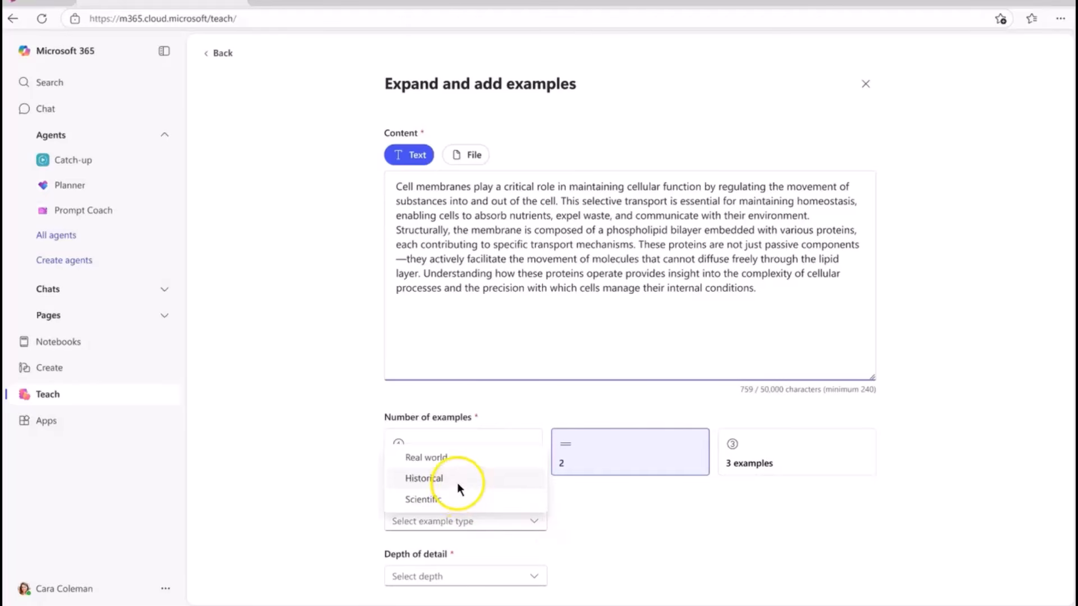
left_click(456, 500)
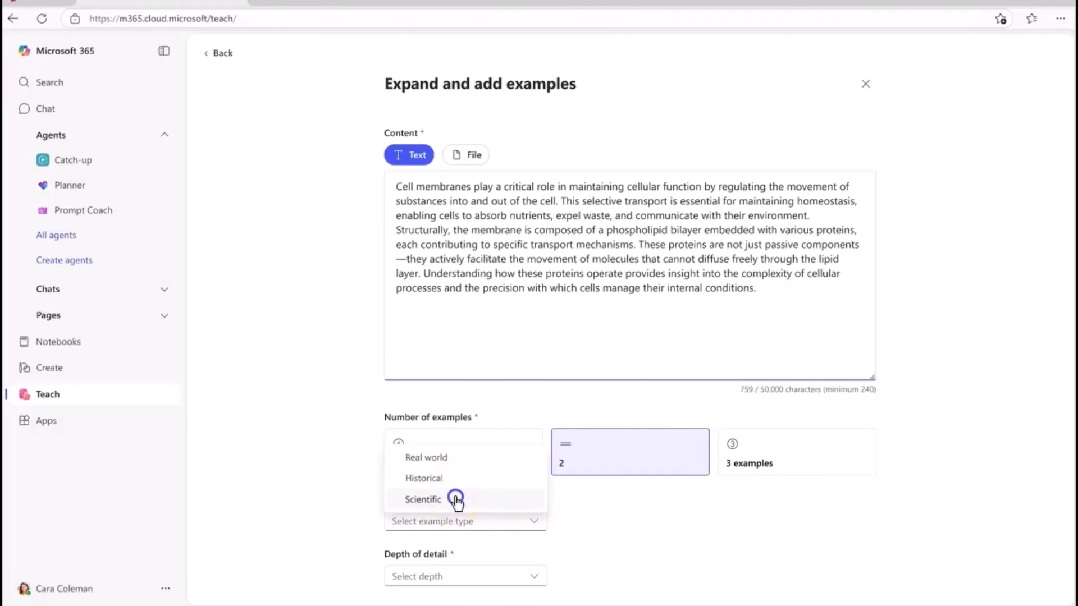
Step: Set the depth of detail to Moderate and generate the expanded cell membranes text
scroll(595, 501, "down", 1)
left_click(532, 513)
left_click(455, 531)
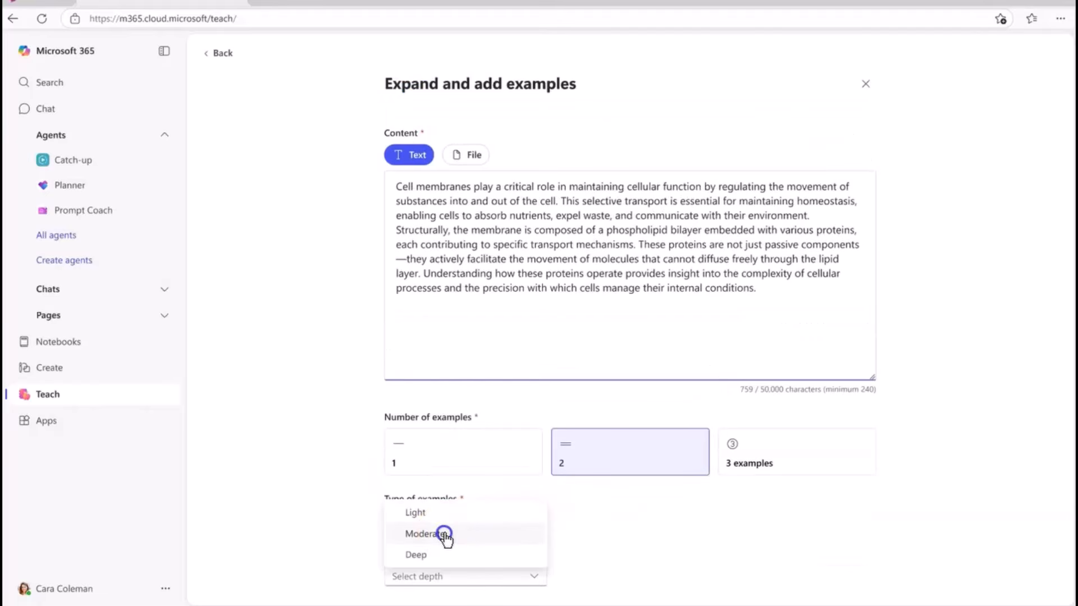
scroll(798, 489, "down", 1)
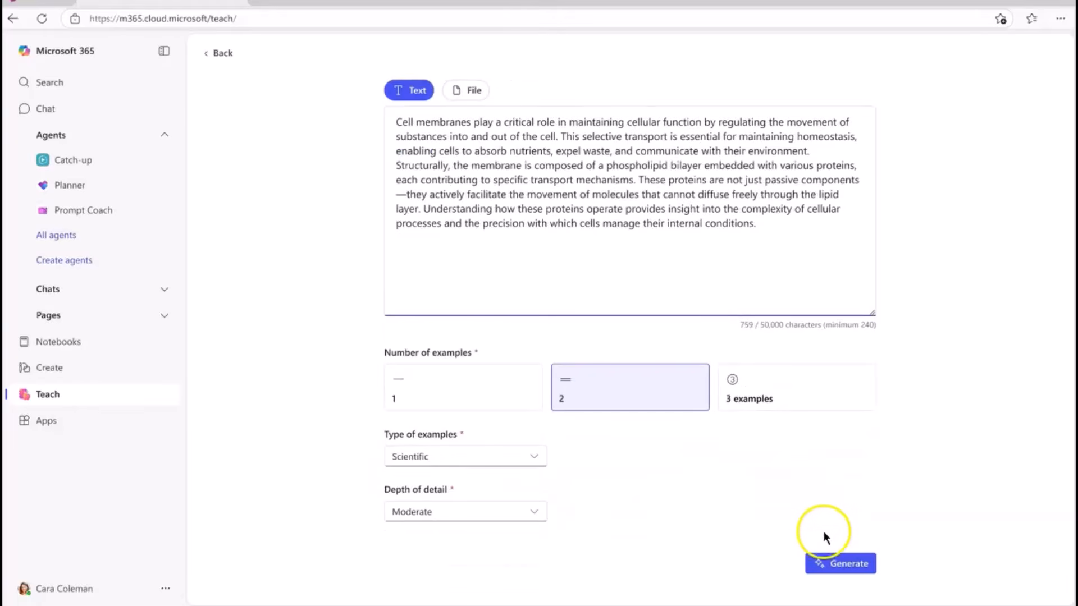
left_click(832, 564)
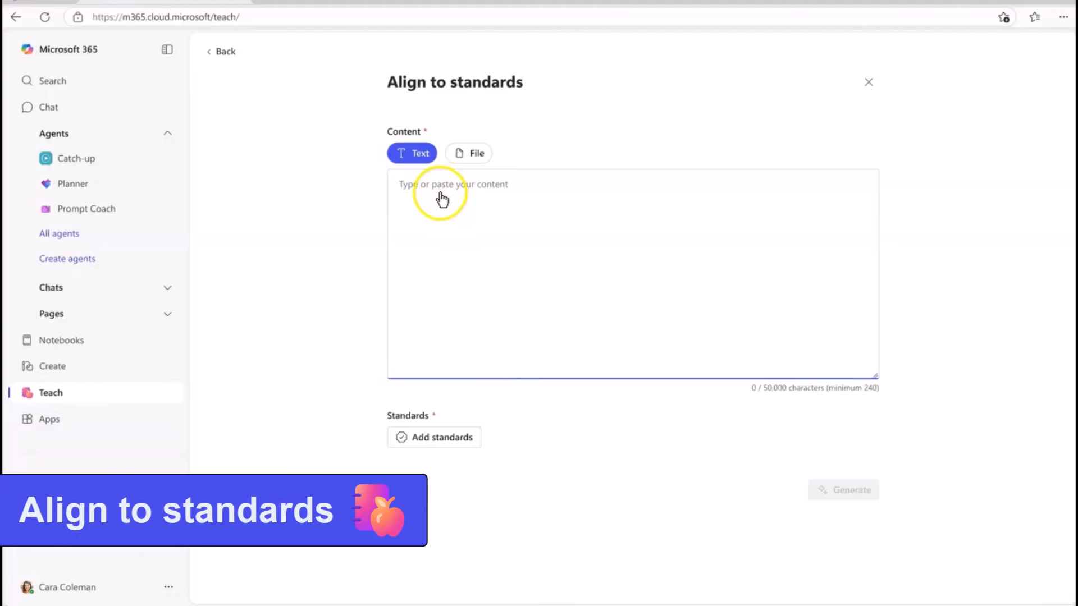
Step: Enter the school community garden task, add the Grade 9 Life Science standard HS-LS1-5 on photosynthesis, and generate the aligned version
type("Your school's community garden has been struggling. Plants are wilting even though they're watered regularly. as part of your garden club, your job is to figure out what's going wrong.  You'll visit the garden at different times of day, make observations, and take photos of the plants. pay attention to their leaves, color, and how much sunlight each section of the garden gets. you should also research what plants need to grow healthy and green.  Finally, write a short report with your observations and recommendations for how the garden can thrive again. think about what you learned in class about how plants make their own food, and how the garden's current conditions might be affecting them.")
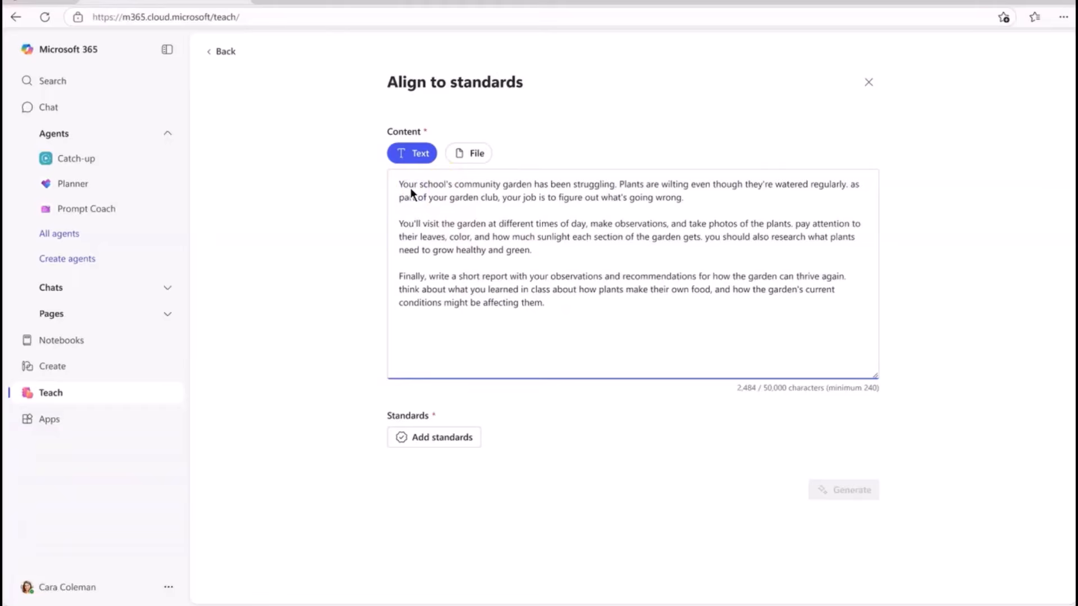
left_click(422, 438)
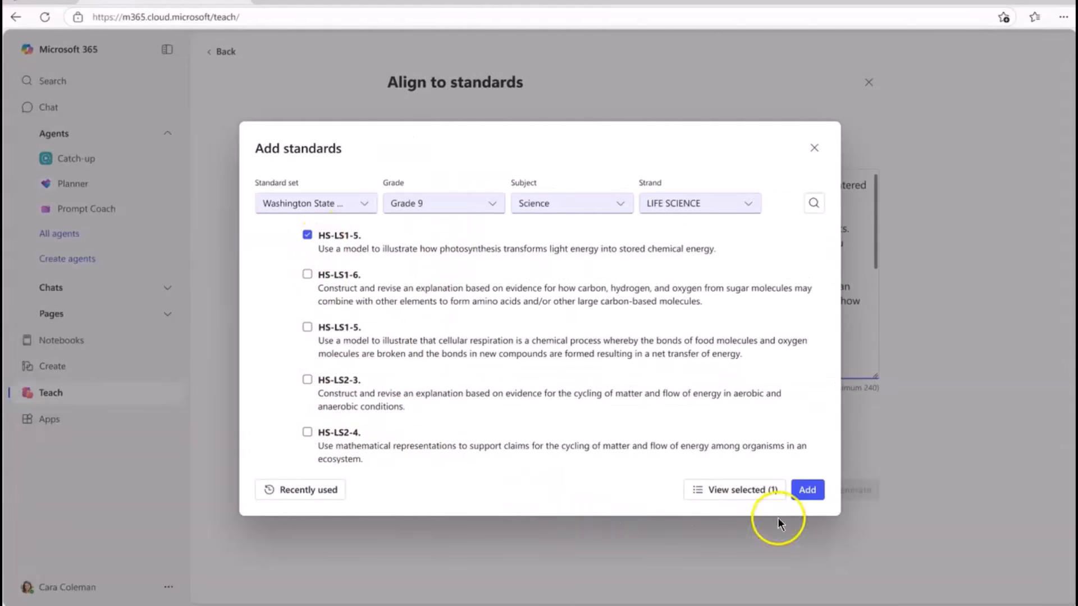
left_click(807, 490)
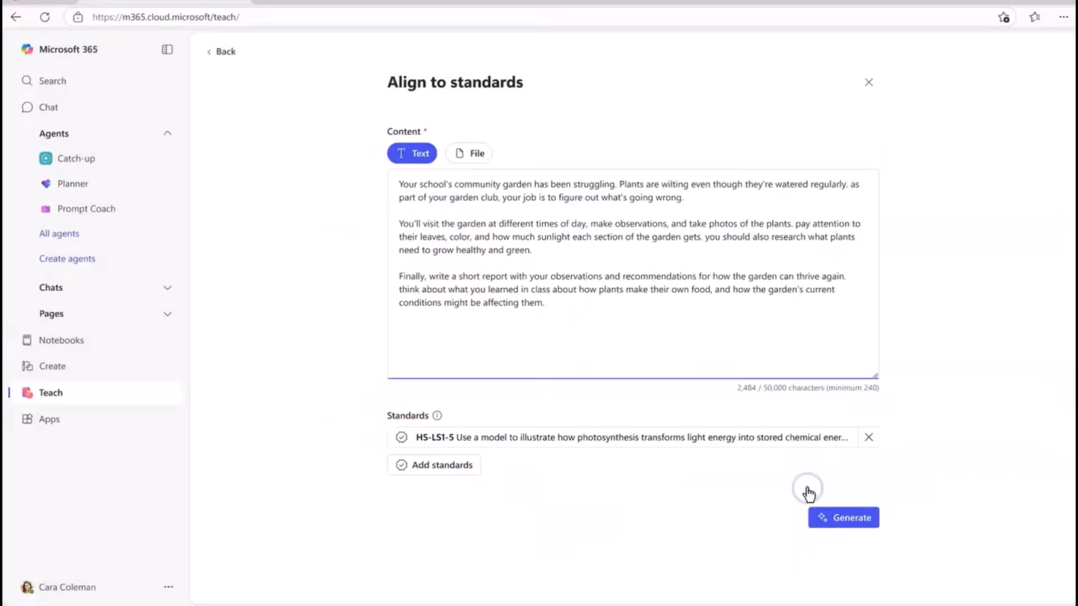
left_click(828, 521)
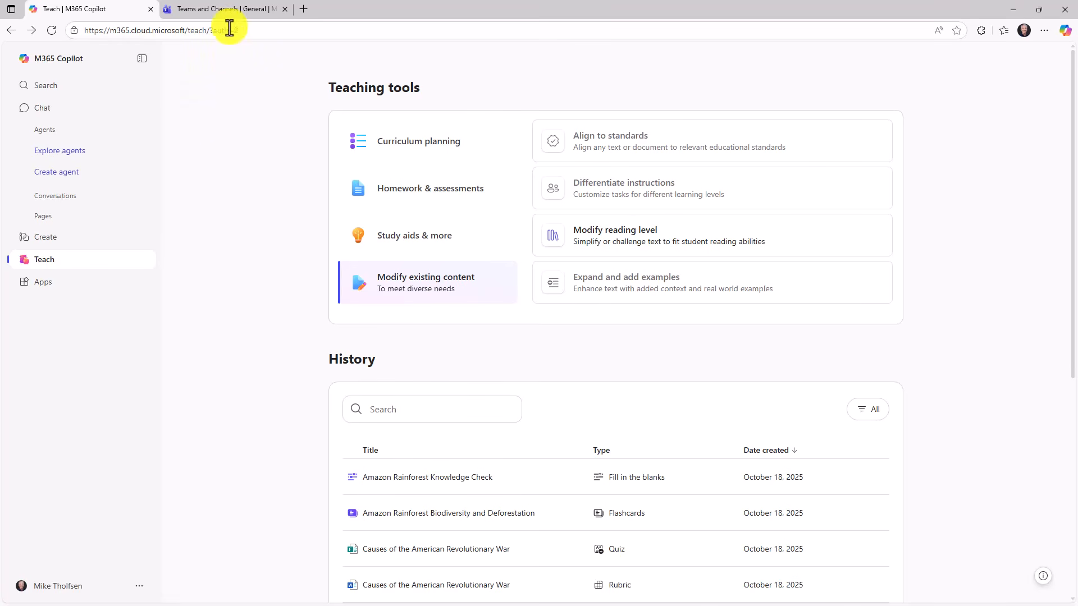
Step: Switch to Microsoft Teams and save a new Classwork module named "Revolutionary War" in the Civics class
left_click(224, 9)
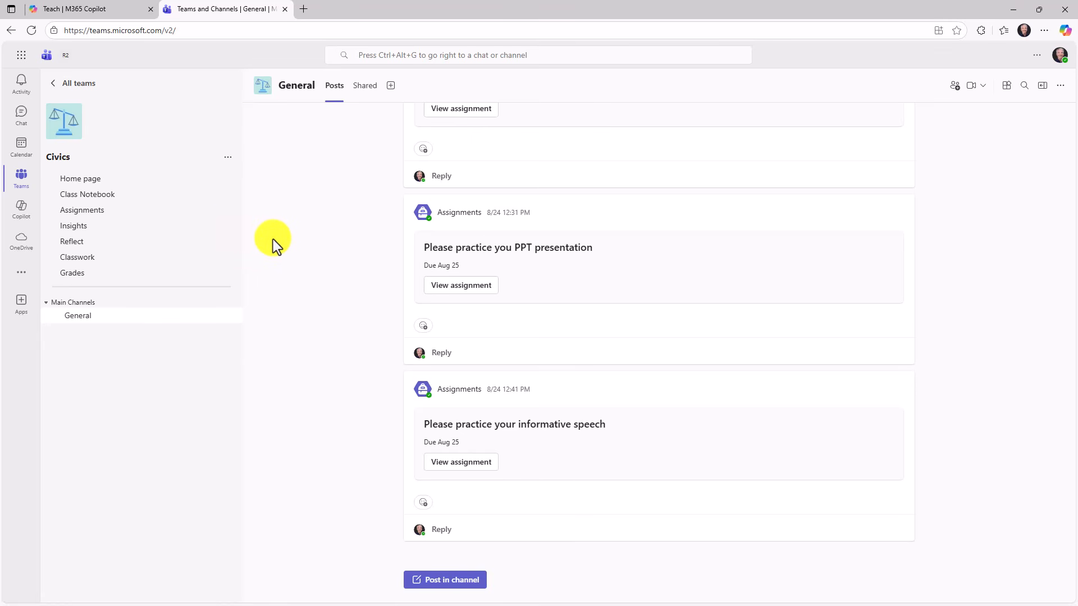
left_click(87, 262)
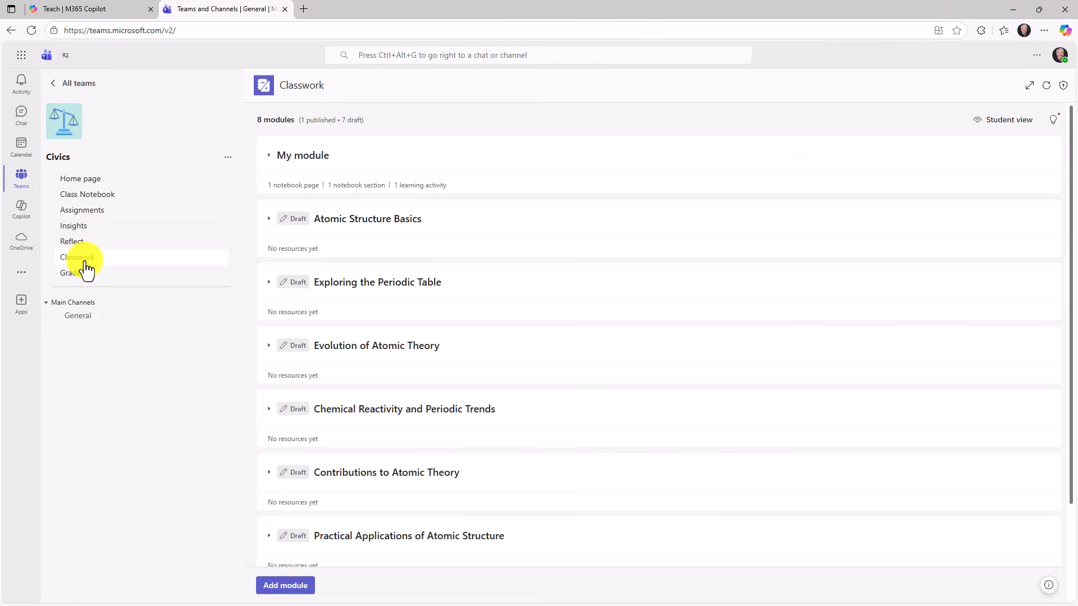
left_click(283, 586)
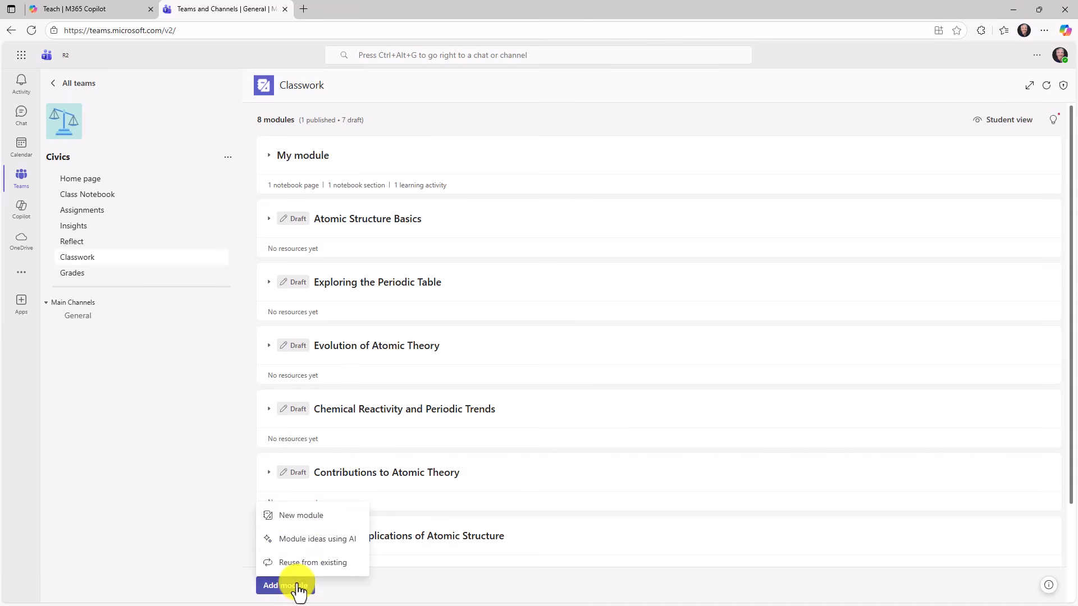
left_click(303, 514)
type("Revolutionary War")
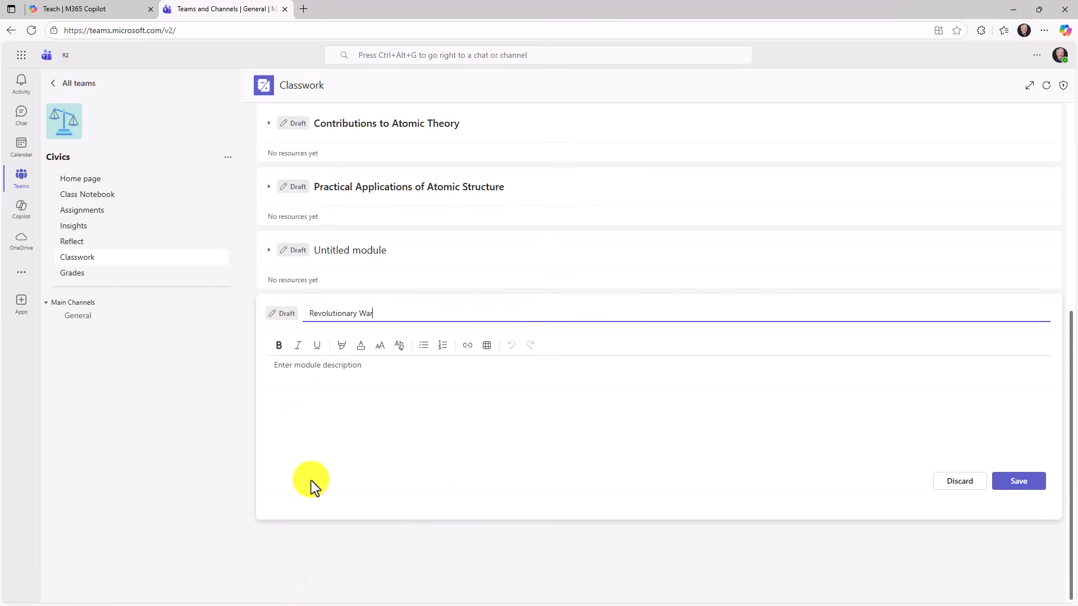
left_click(1018, 483)
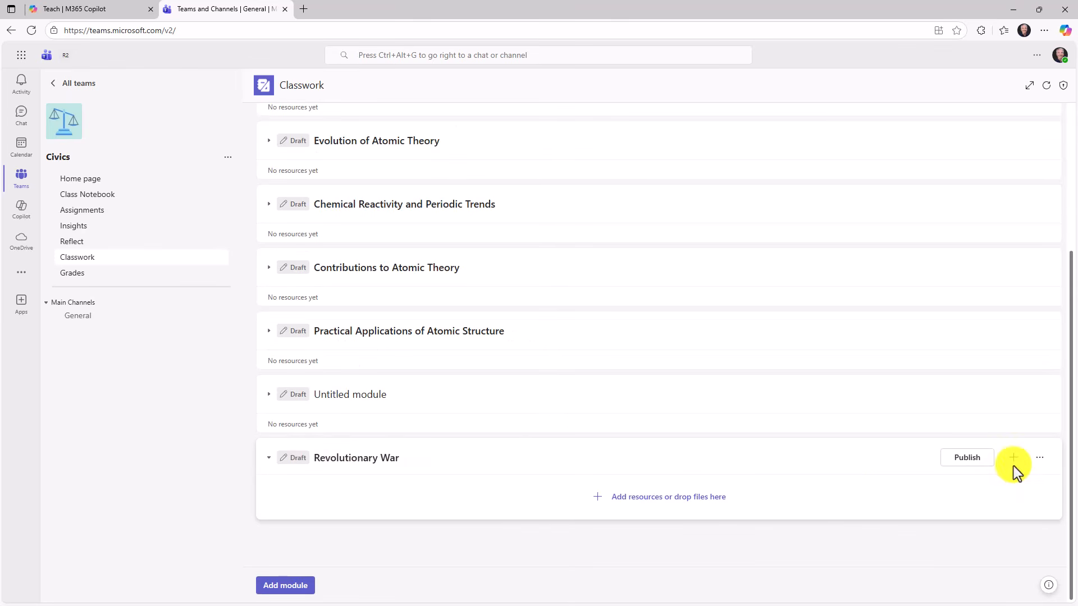
Step: Open the Create with Copilot resource choices for the Revolutionary War module
left_click(1015, 460)
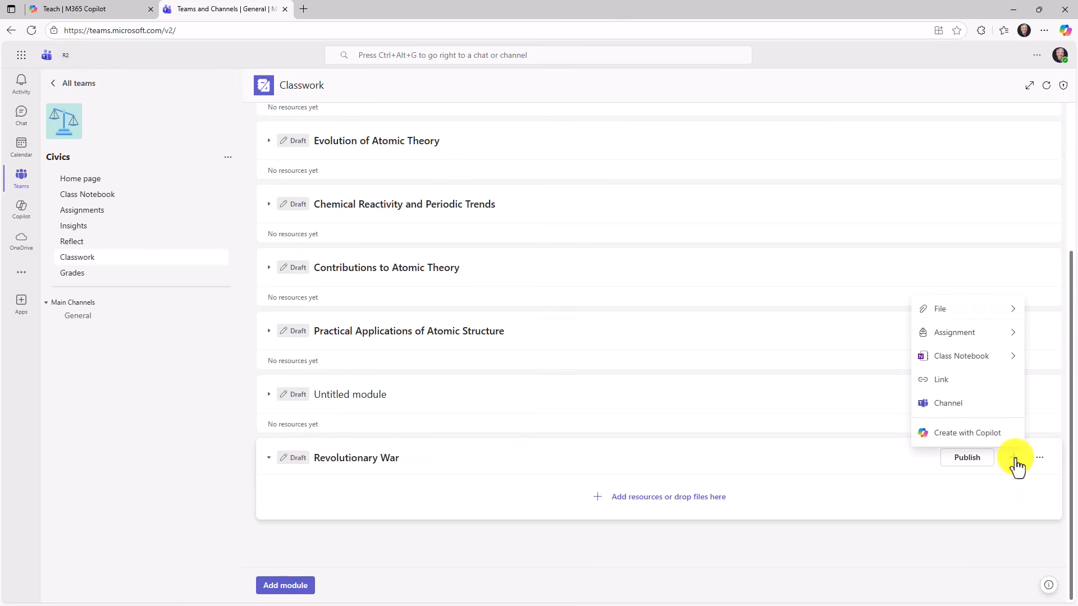
left_click(982, 434)
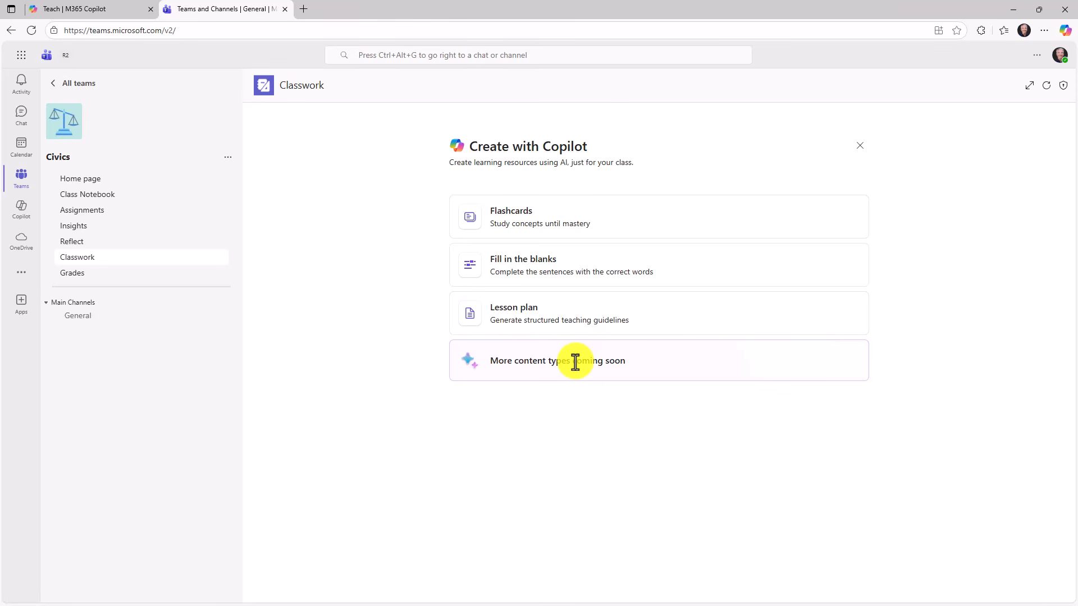
Step: Review the lesson plan and flashcard creation forms, closing both to return to the Revolutionary War module in Classwork
left_click(529, 328)
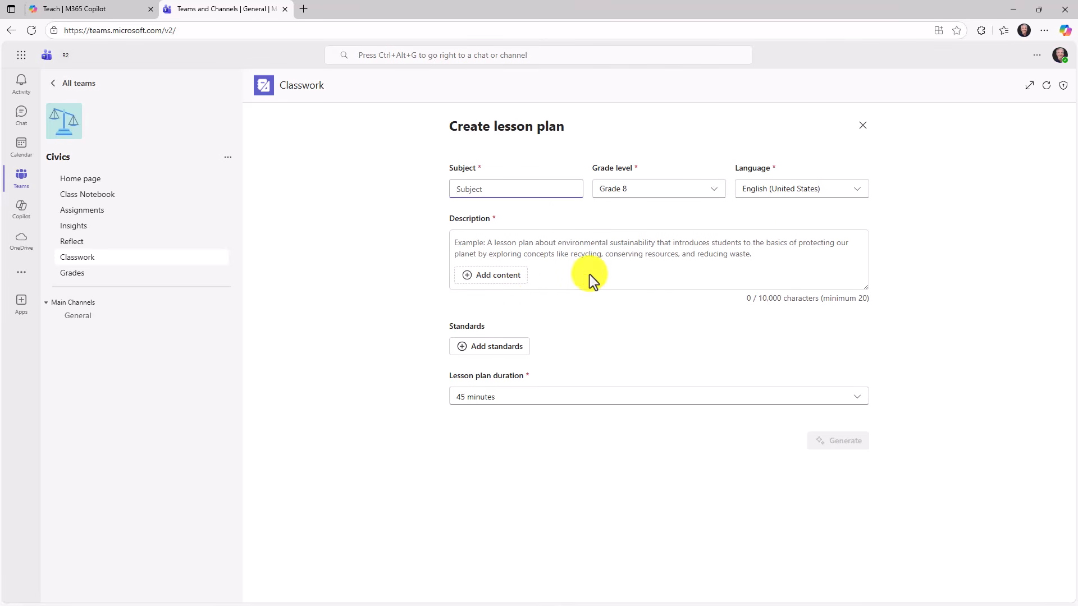
left_click(863, 126)
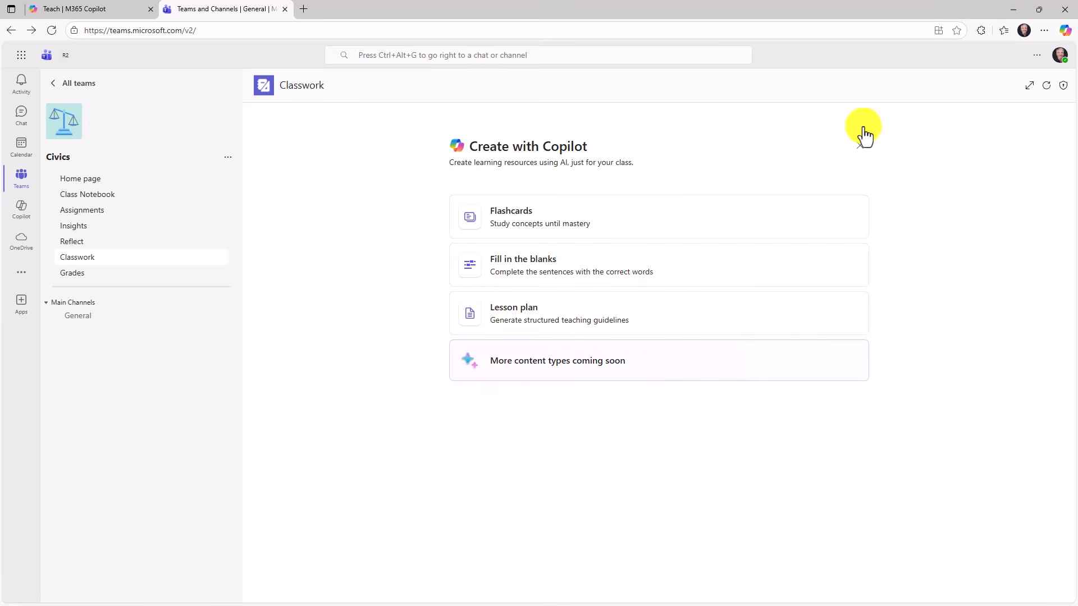
left_click(602, 226)
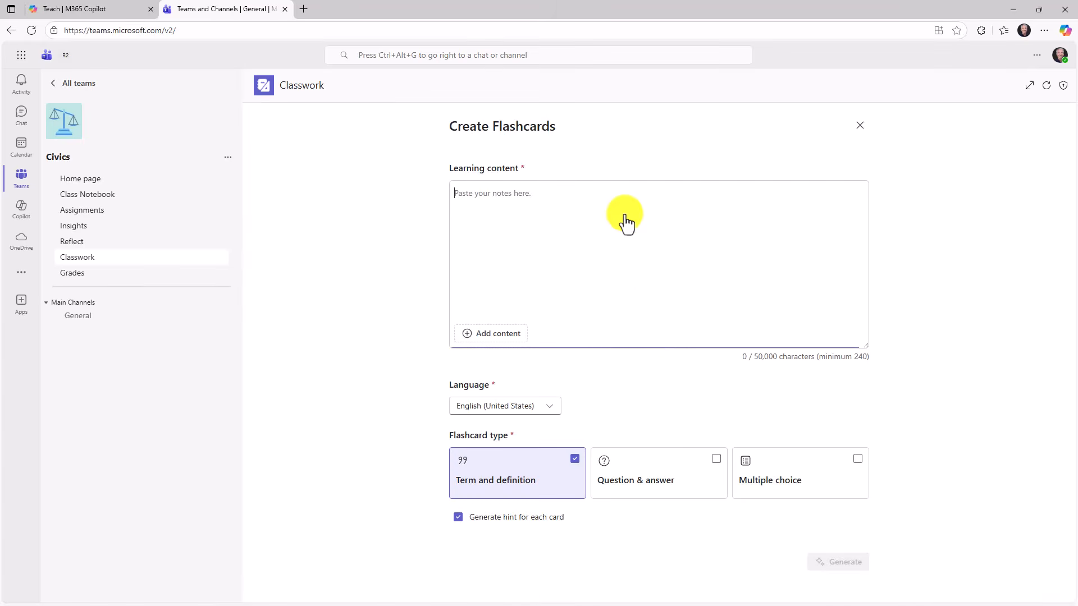
left_click(860, 126)
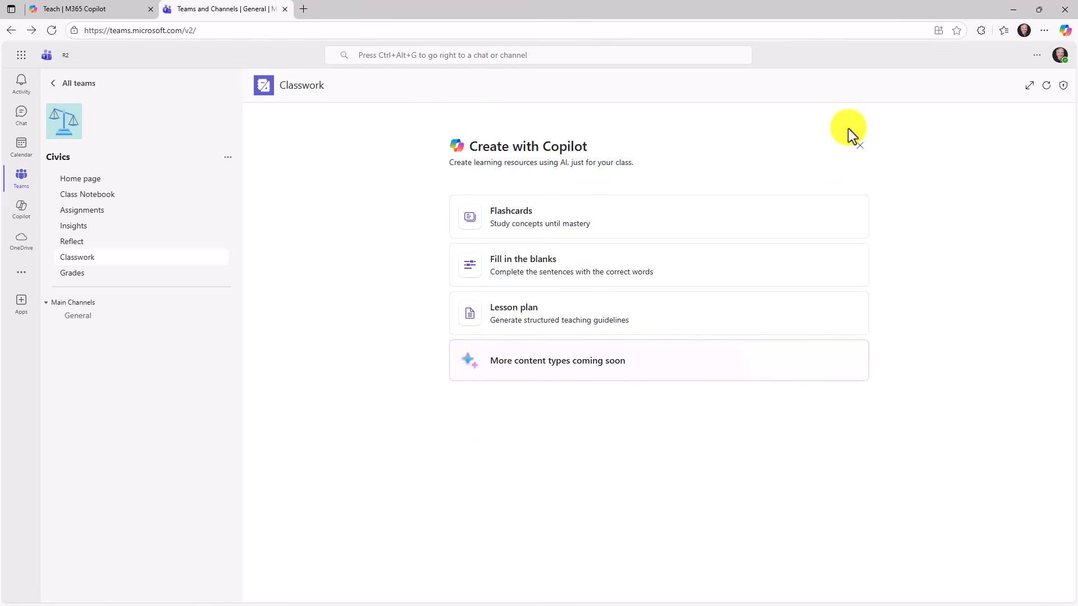
left_click(860, 147)
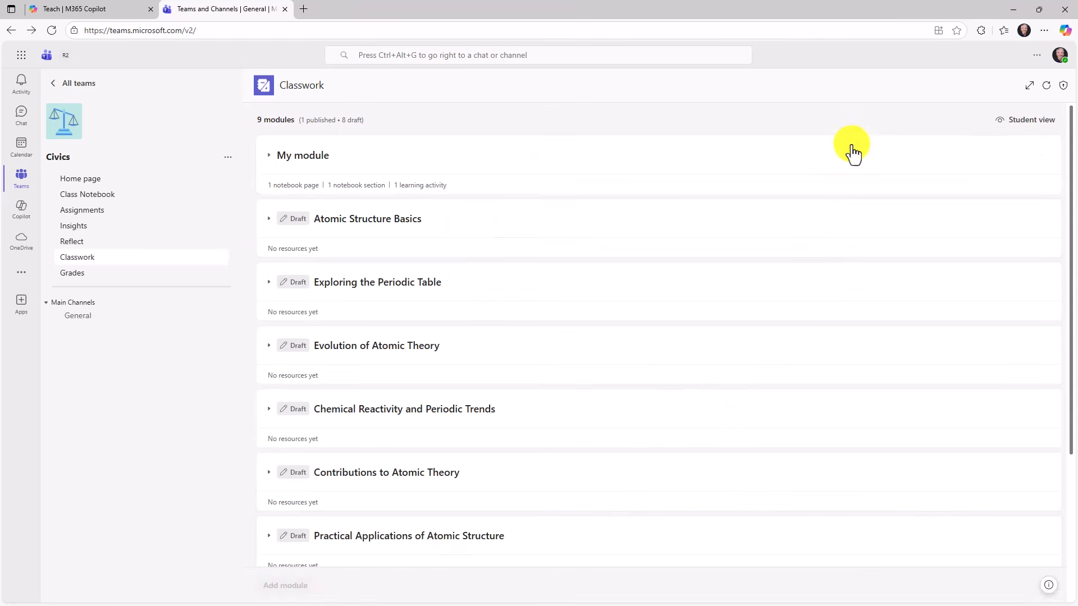
scroll(399, 494, "down", 4)
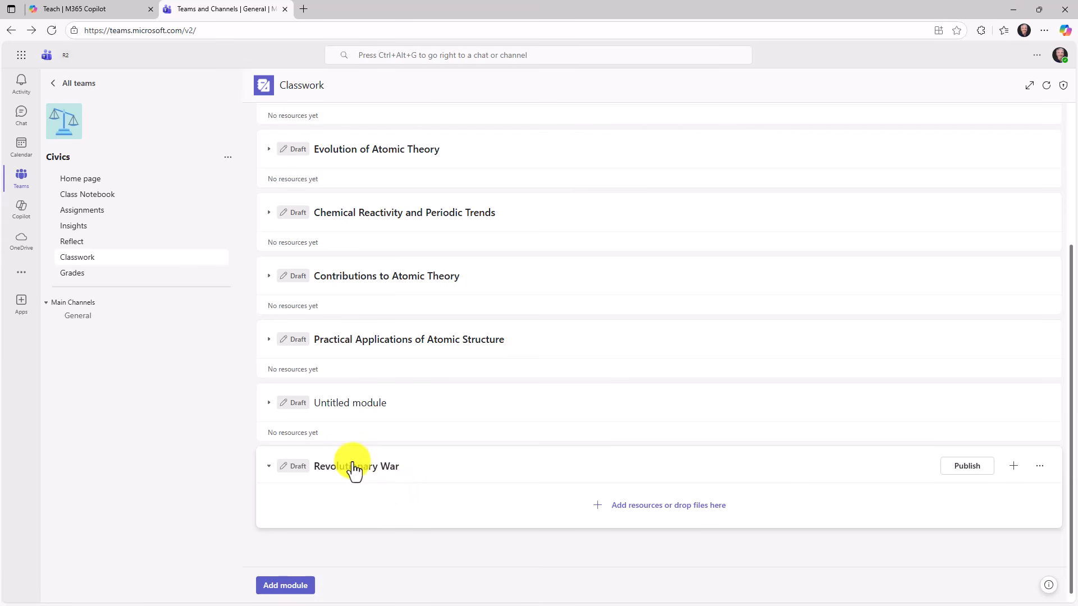
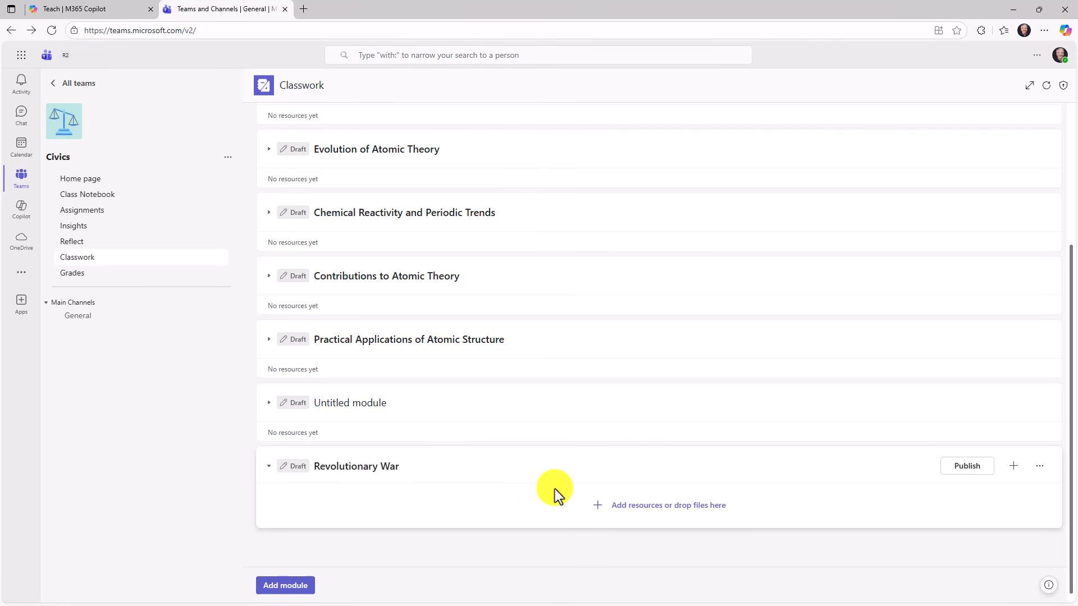
Step: Start a new quiz assignment for the Civics class and add a blank quiz to it
left_click(88, 213)
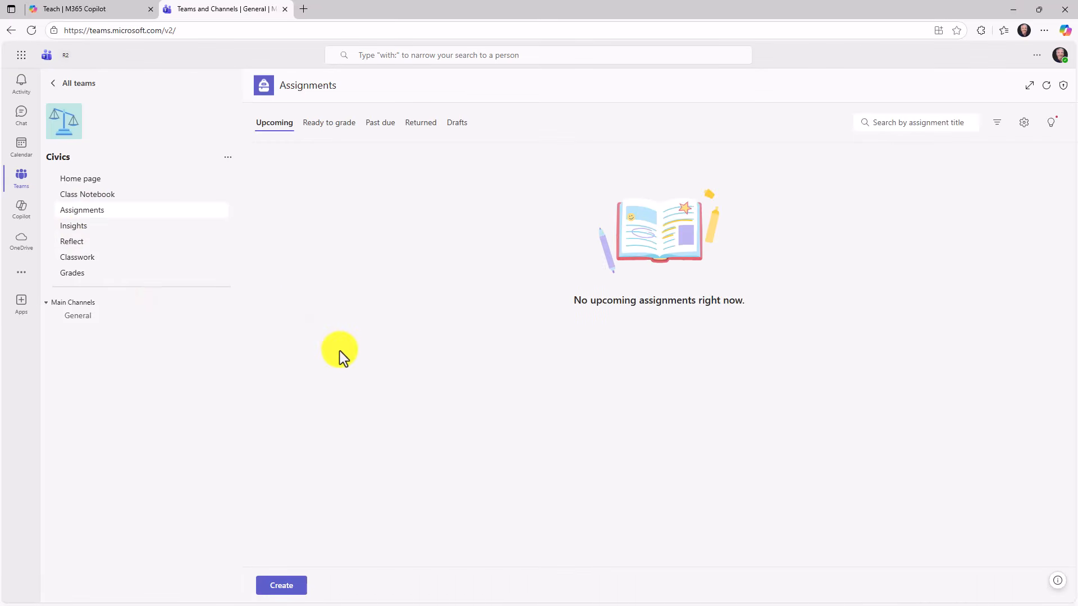
left_click(300, 587)
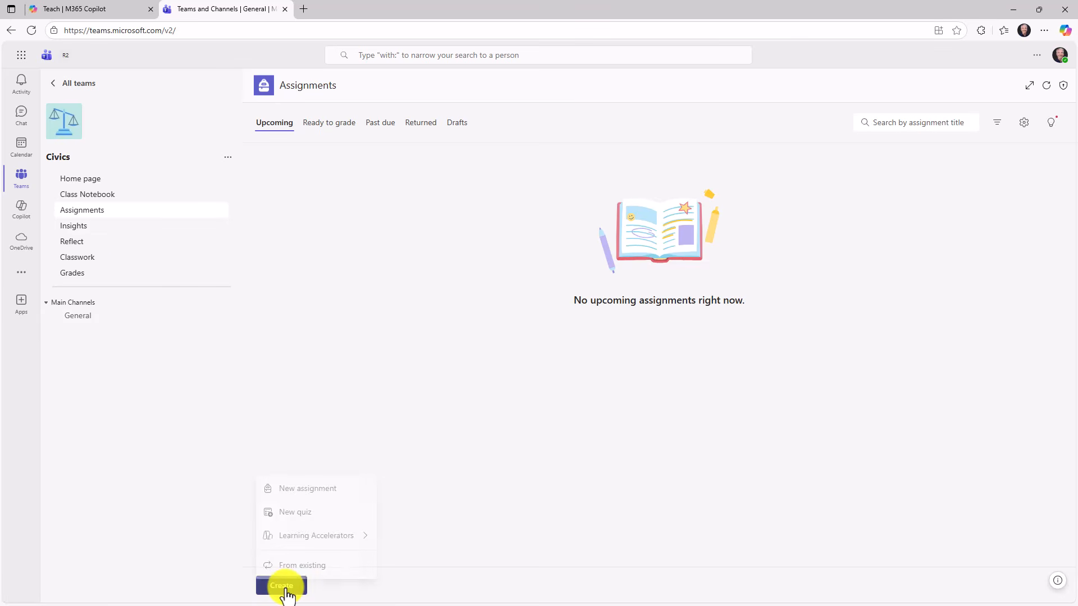
left_click(288, 512)
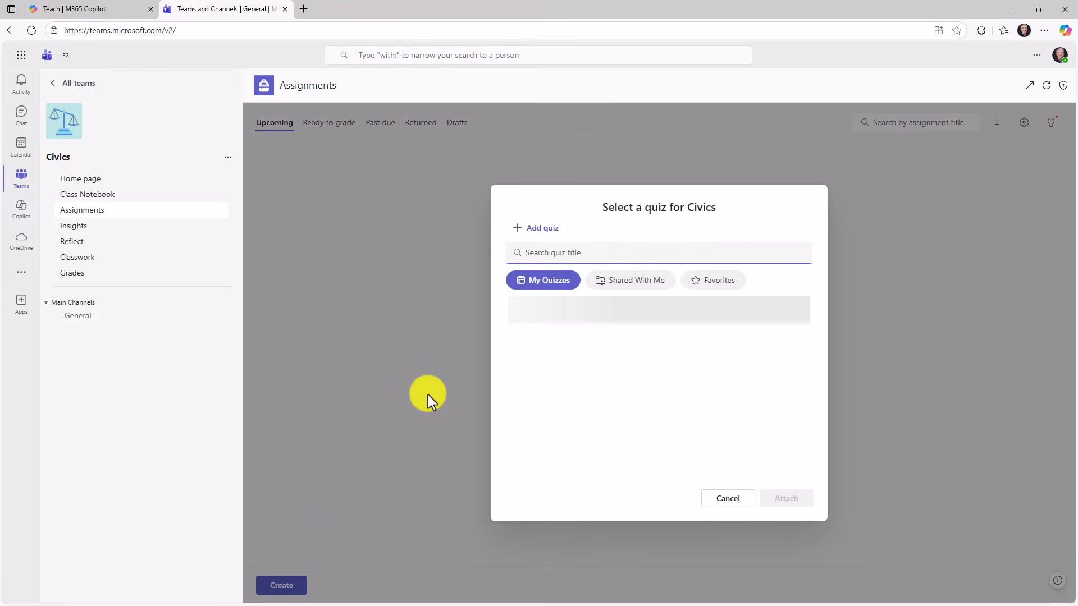
left_click(536, 228)
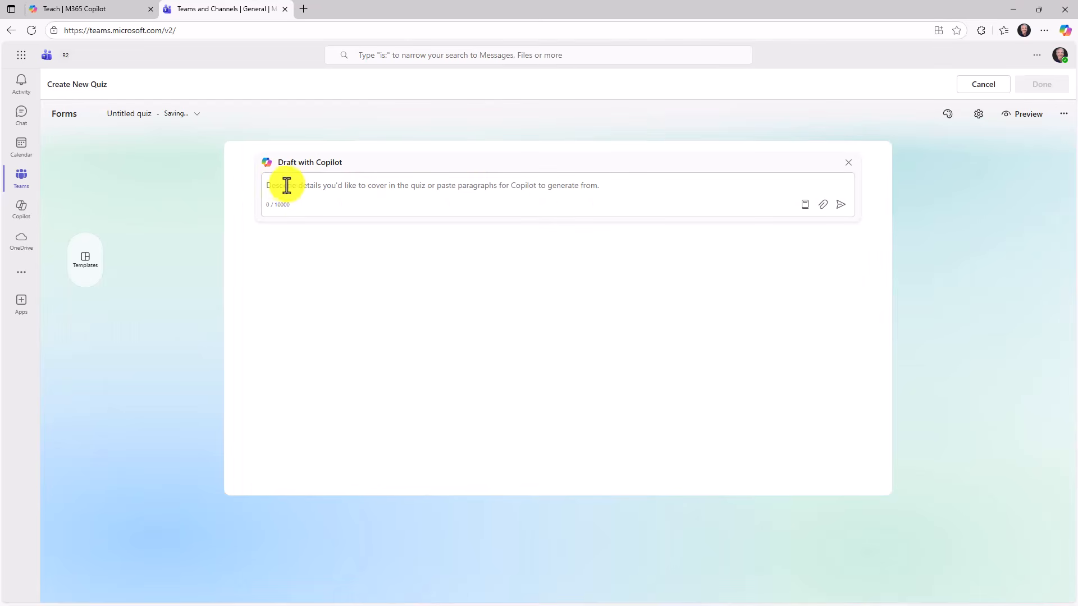
Step: Draft the quiz with Copilot from the 10th-grade description of the American Revolutionary War's causes, keep the draft, and finish the quiz
left_click(320, 185)
key("ctrl+v")
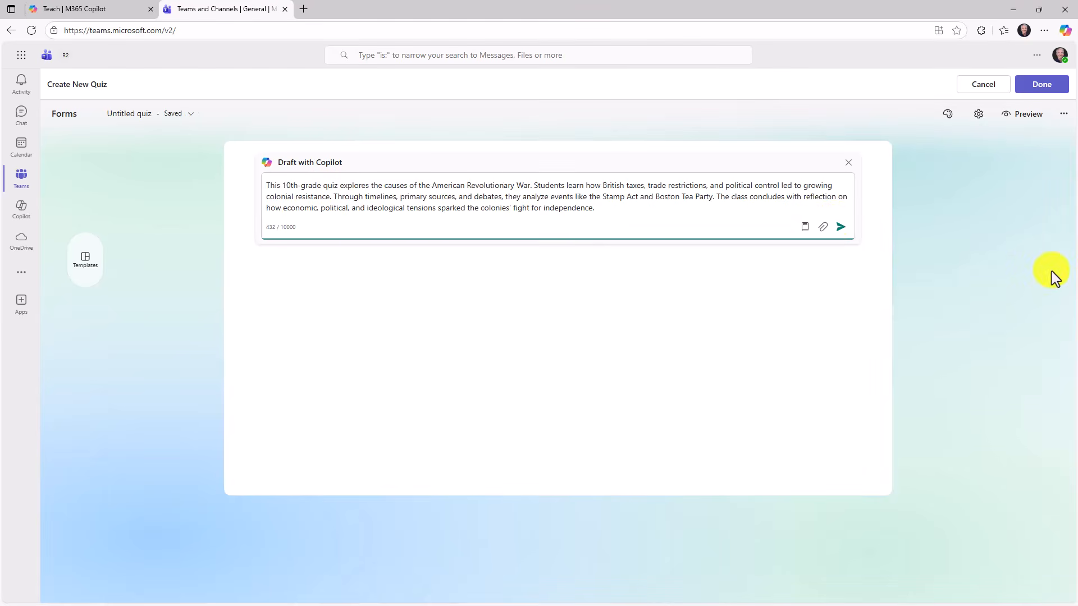
left_click(837, 226)
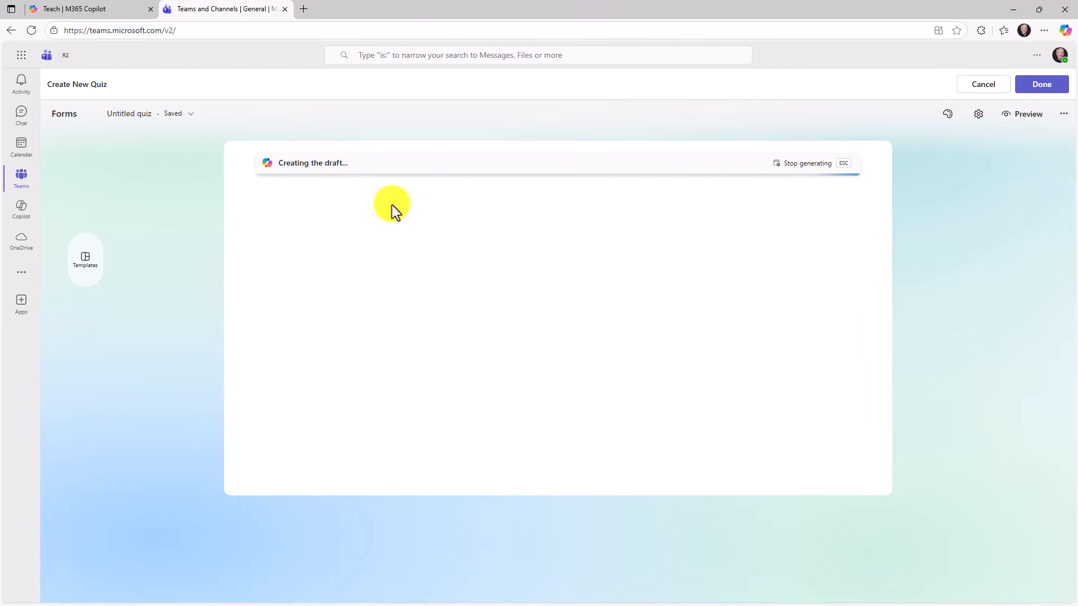
left_click_drag(841, 399, 844, 193)
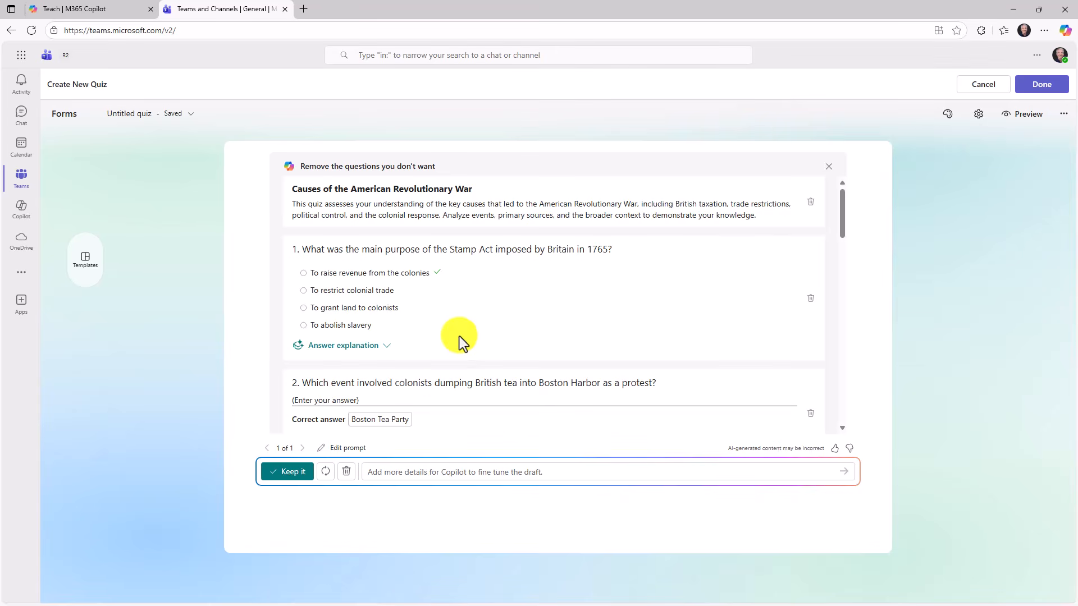
left_click(275, 476)
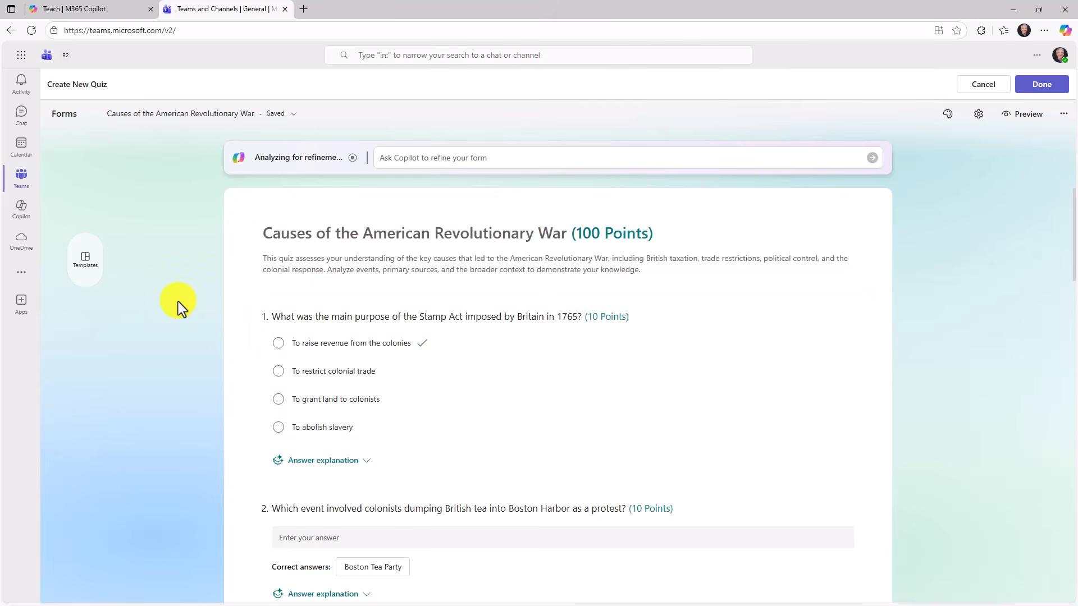
left_click(1046, 85)
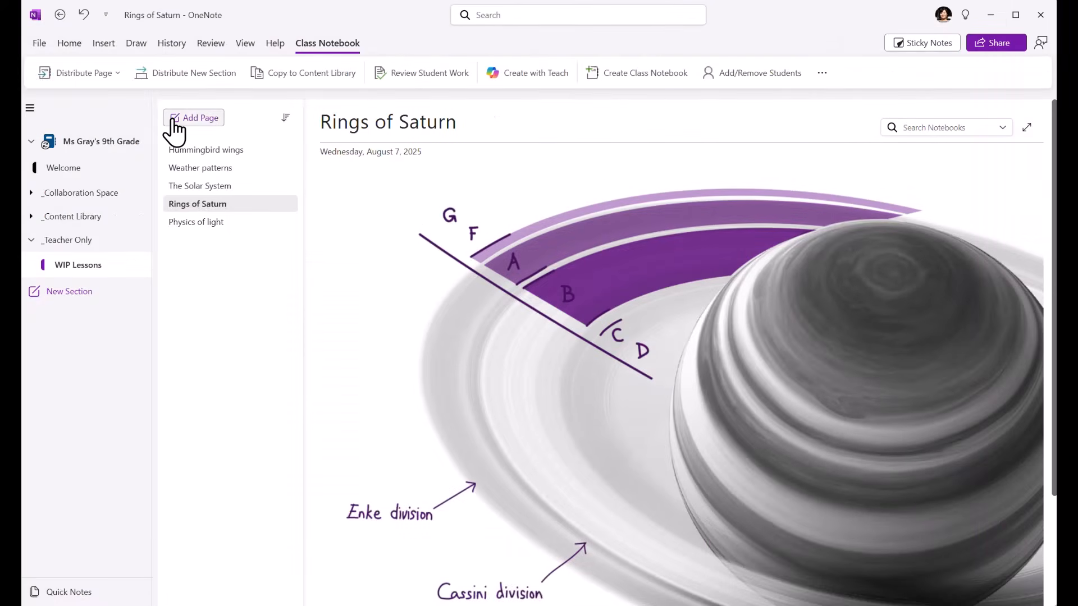
Step: Switch to OneNote, add a page titled "Photosynthesis" to WIP Lessons, and open the Create with Teach lesson plan form
left_click(173, 119)
type("Photosynthesis")
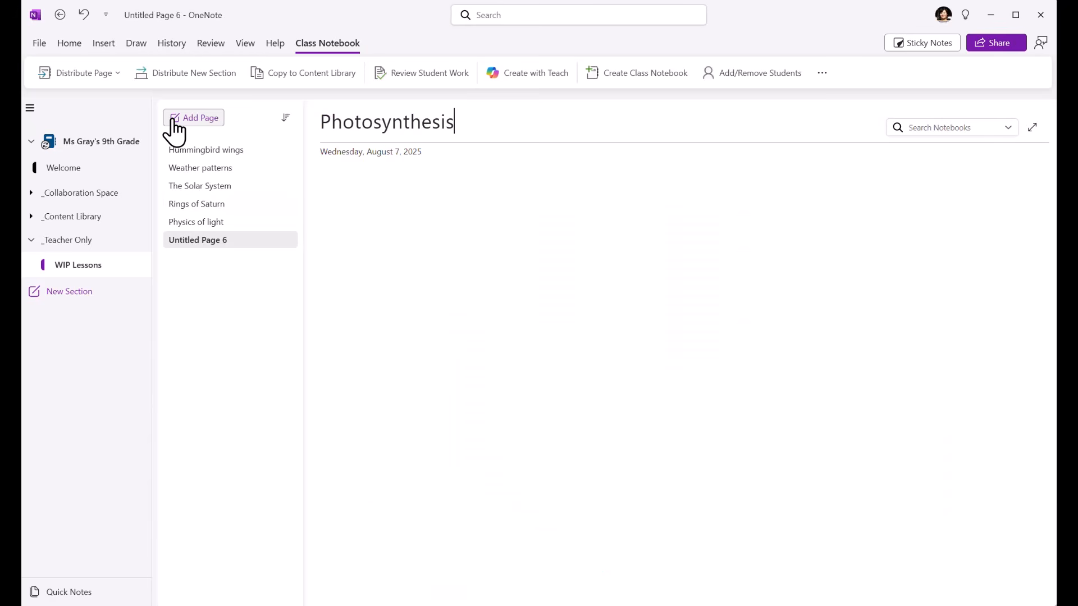
left_click(534, 78)
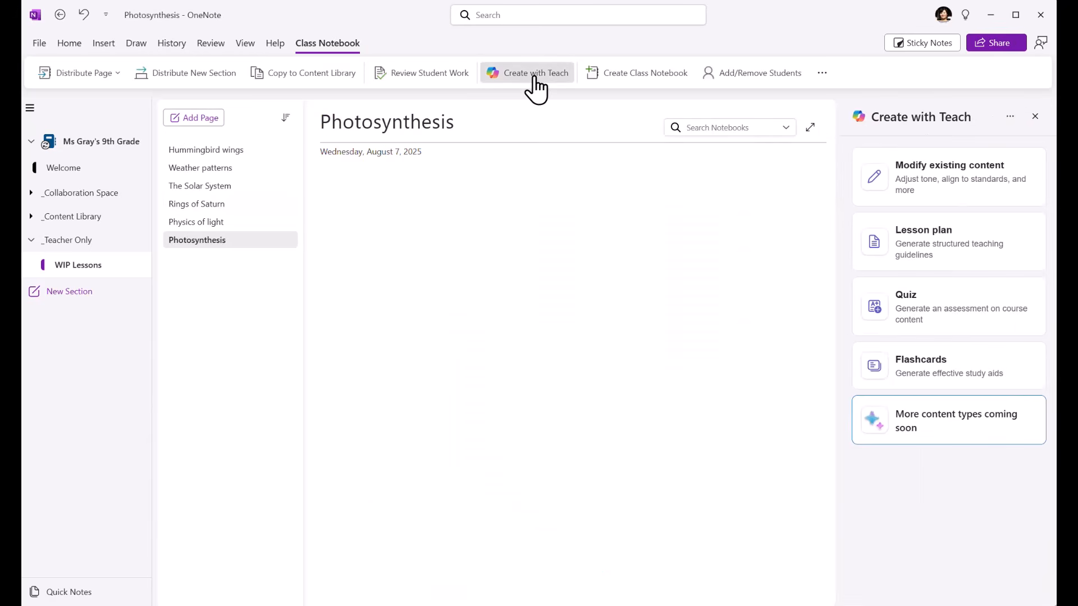
left_click(886, 264)
Step: Set the lesson plan subject to Biology and enter the description covering photosynthesis concepts, a hands-on activity, reactants and products, and ecosystem importance
left_click(893, 172)
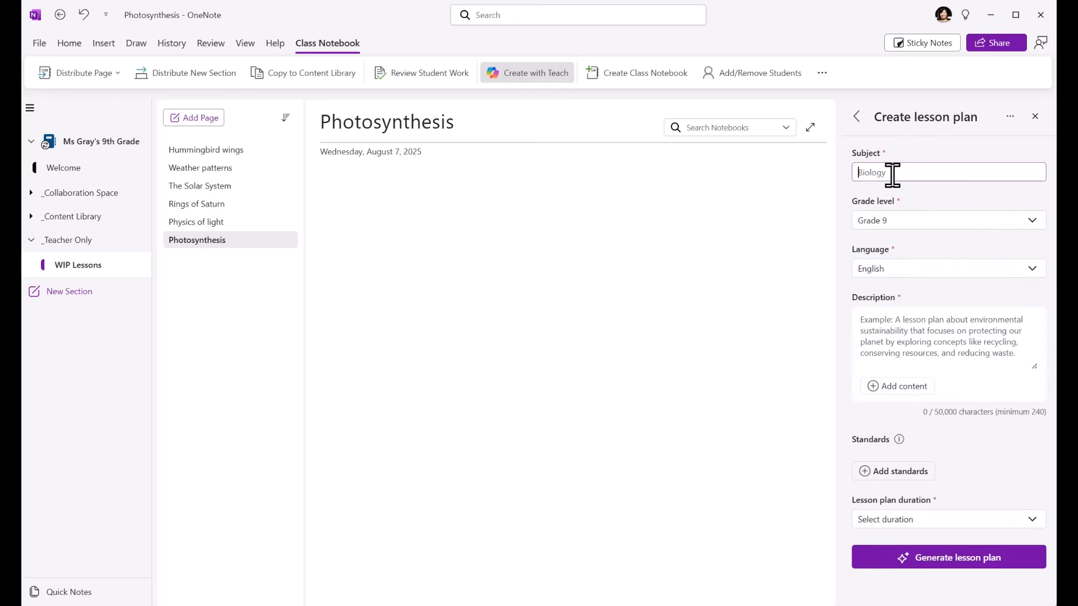
left_click(914, 319)
key("ctrl+v")
scroll(922, 325, "down", 2)
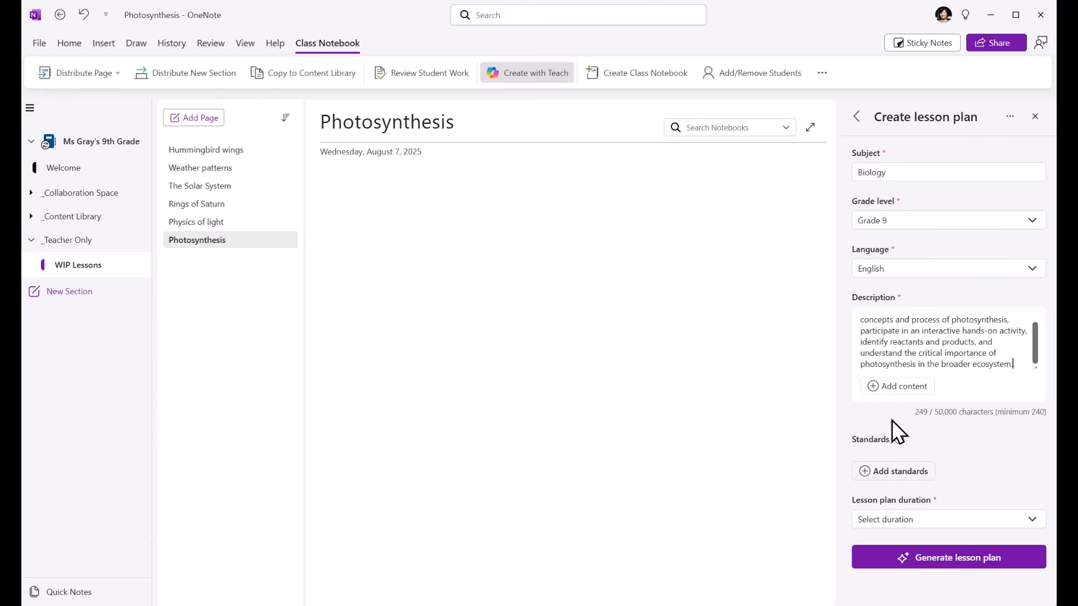
Step: Add standard HS-LS1-5, set the lesson plan duration to 75 minutes, and generate the plan
left_click(919, 472)
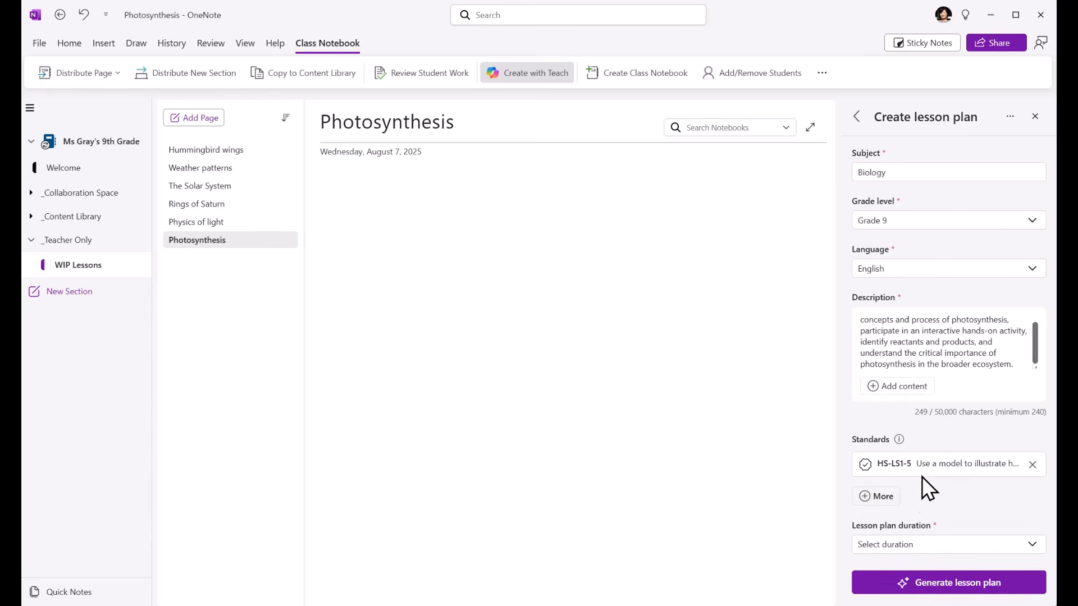
left_click(938, 544)
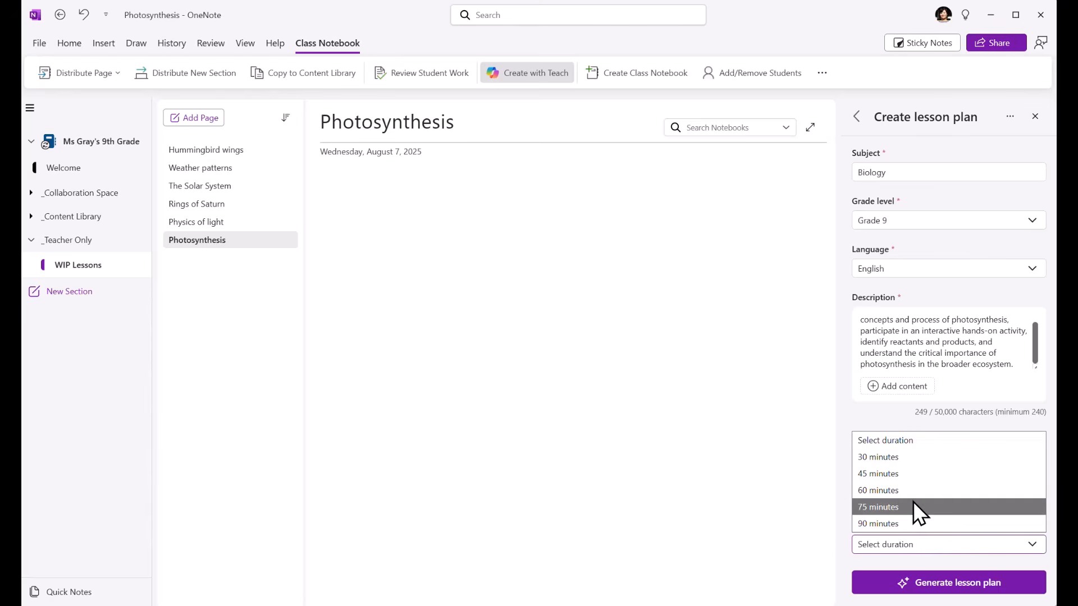
left_click(913, 505)
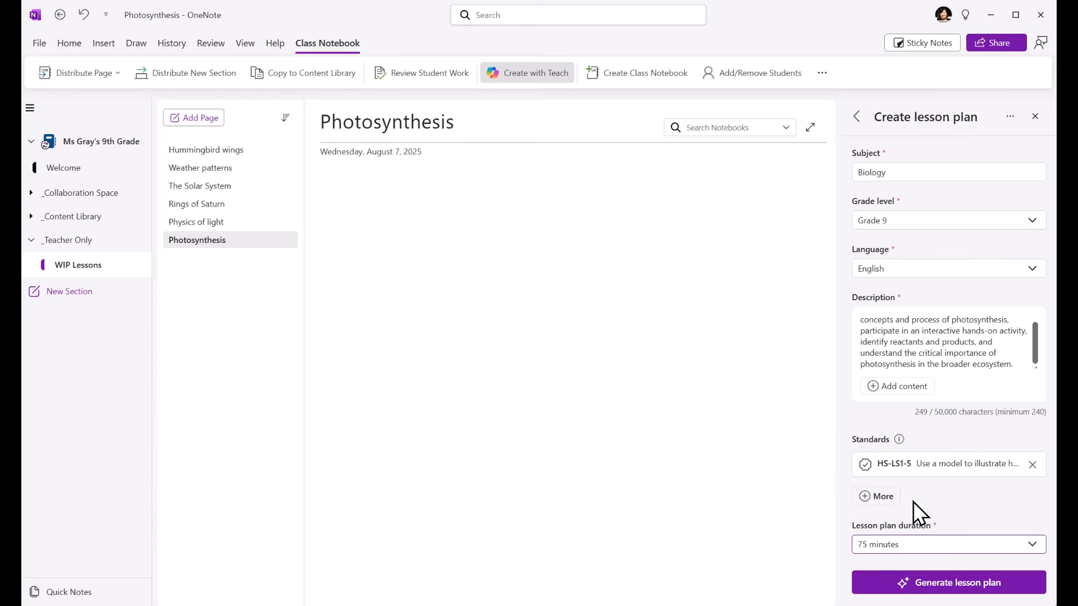
left_click(935, 587)
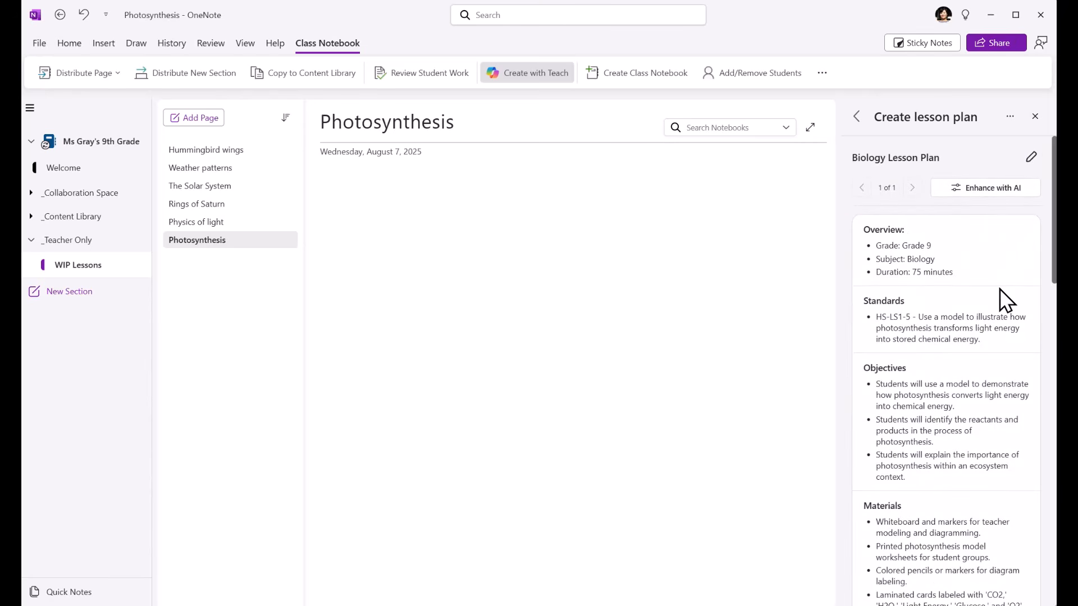
Step: Review the generated Biology lesson plan and insert it into the Photosynthesis page
scroll(1027, 334, "down", 4)
scroll(1027, 335, "down", 10)
scroll(1027, 335, "down", 5)
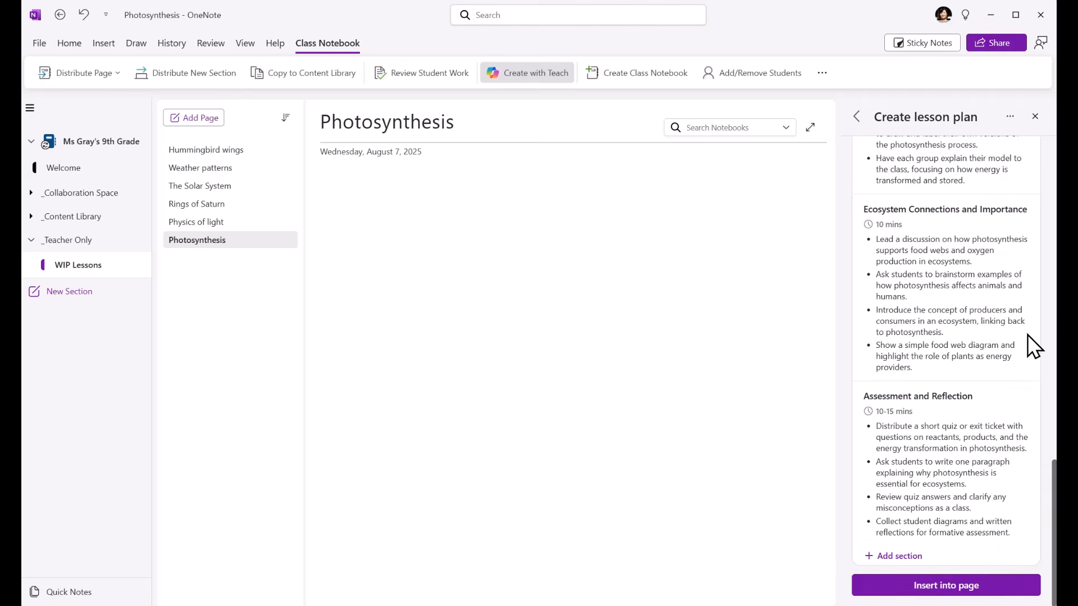
left_click(983, 584)
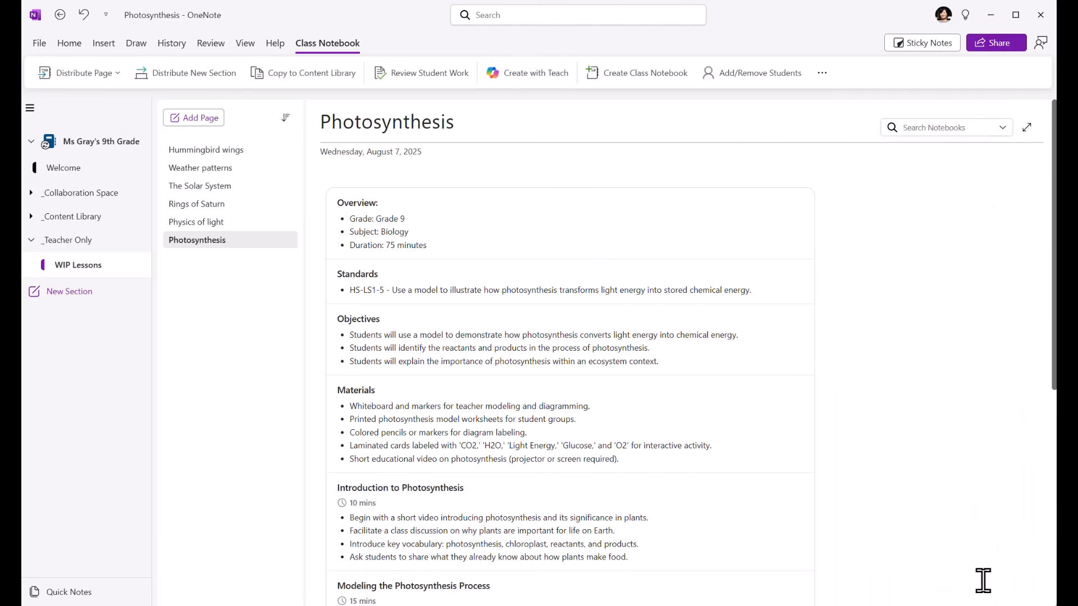
scroll(754, 432, "down", 5)
scroll(753, 431, "up", 5)
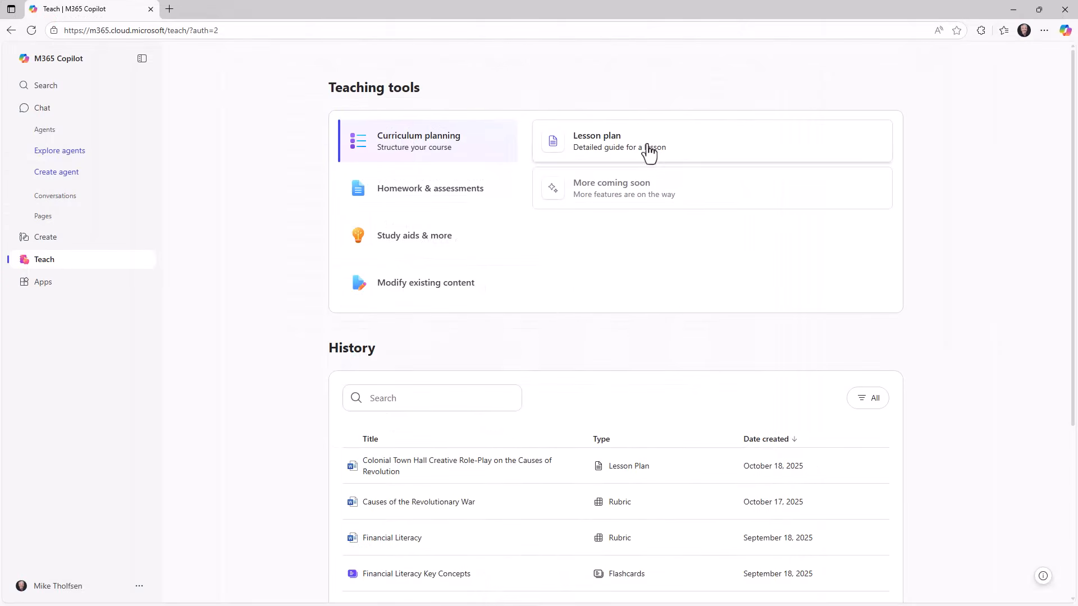
Step: Switch to Teach in M365 Copilot and review the homework, study aid and content modification tools, plus the History and Resources sections
left_click(436, 198)
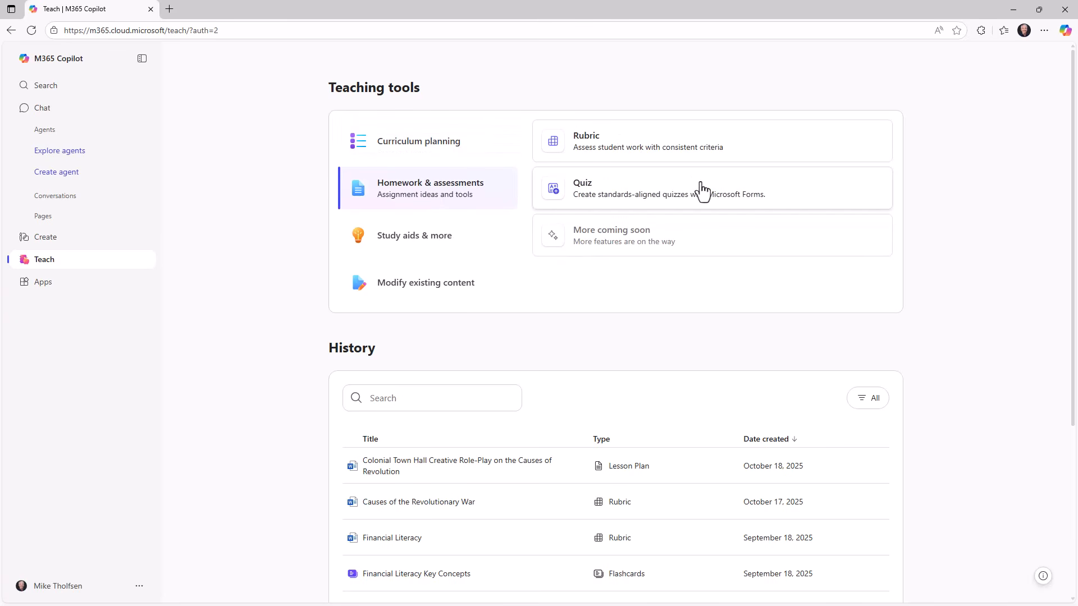
left_click(438, 221)
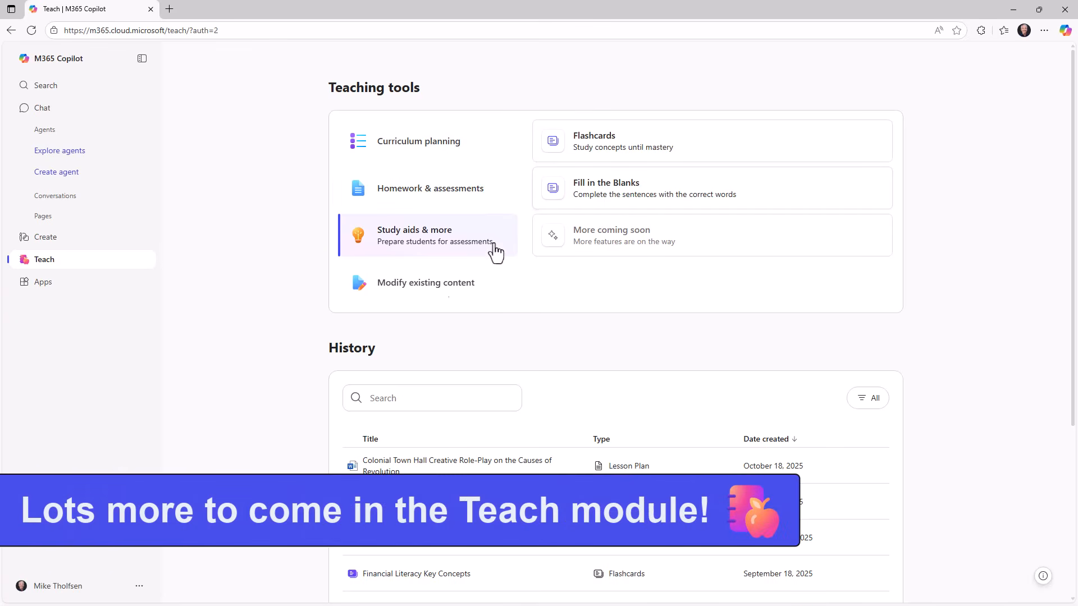
left_click(435, 289)
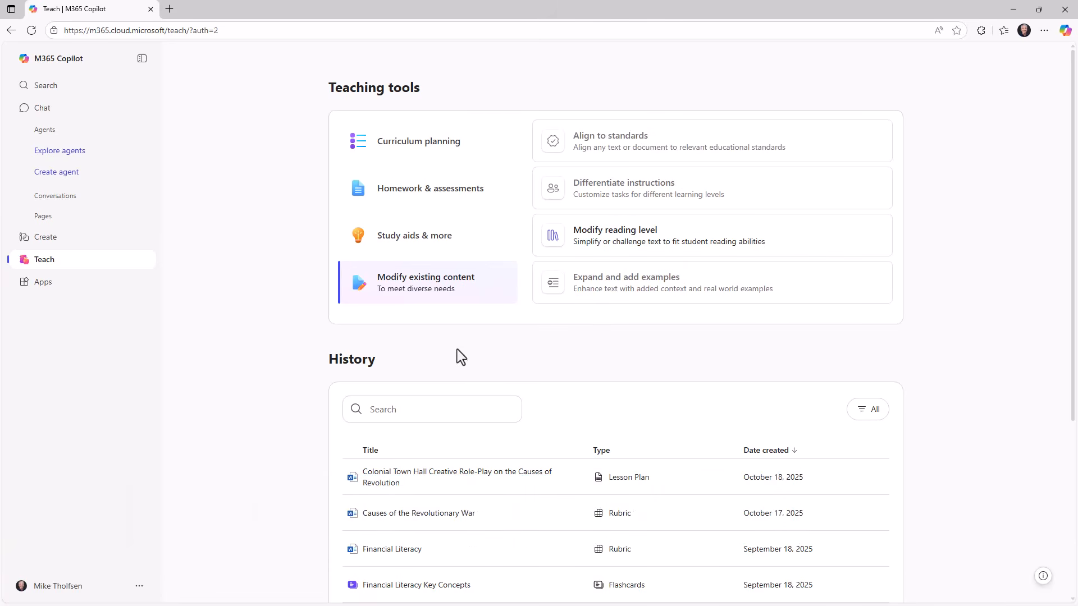
scroll(457, 354, "down", 2)
scroll(347, 418, "down", 2)
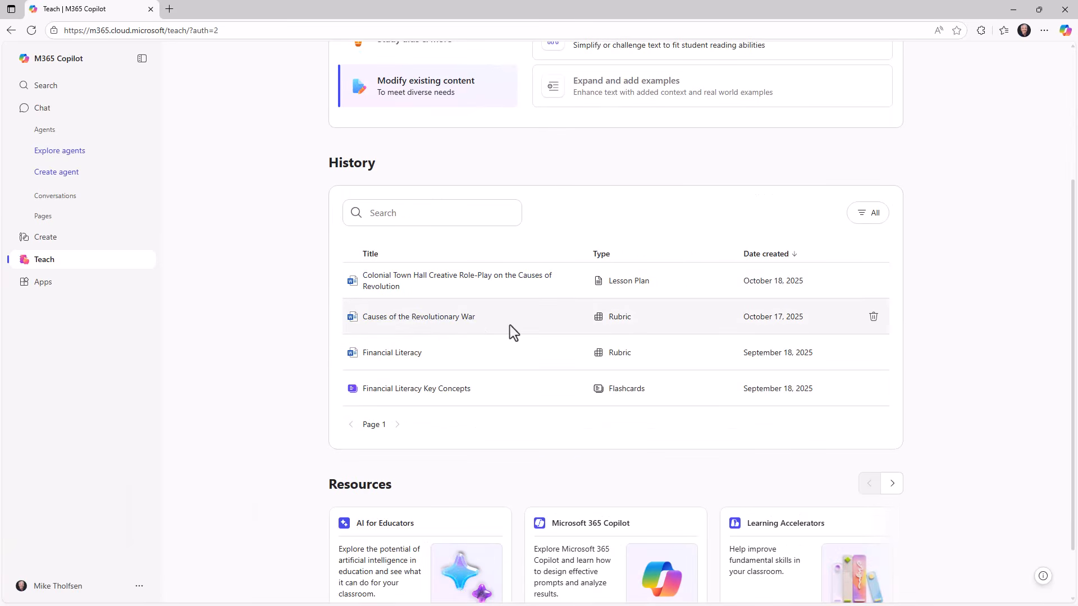
scroll(262, 372, "down", 1)
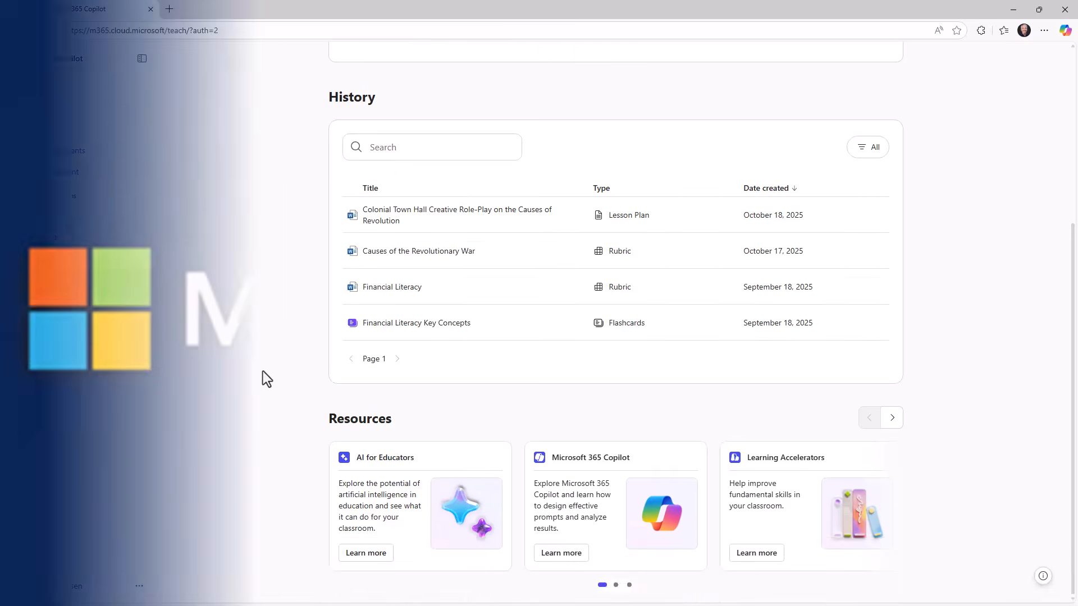